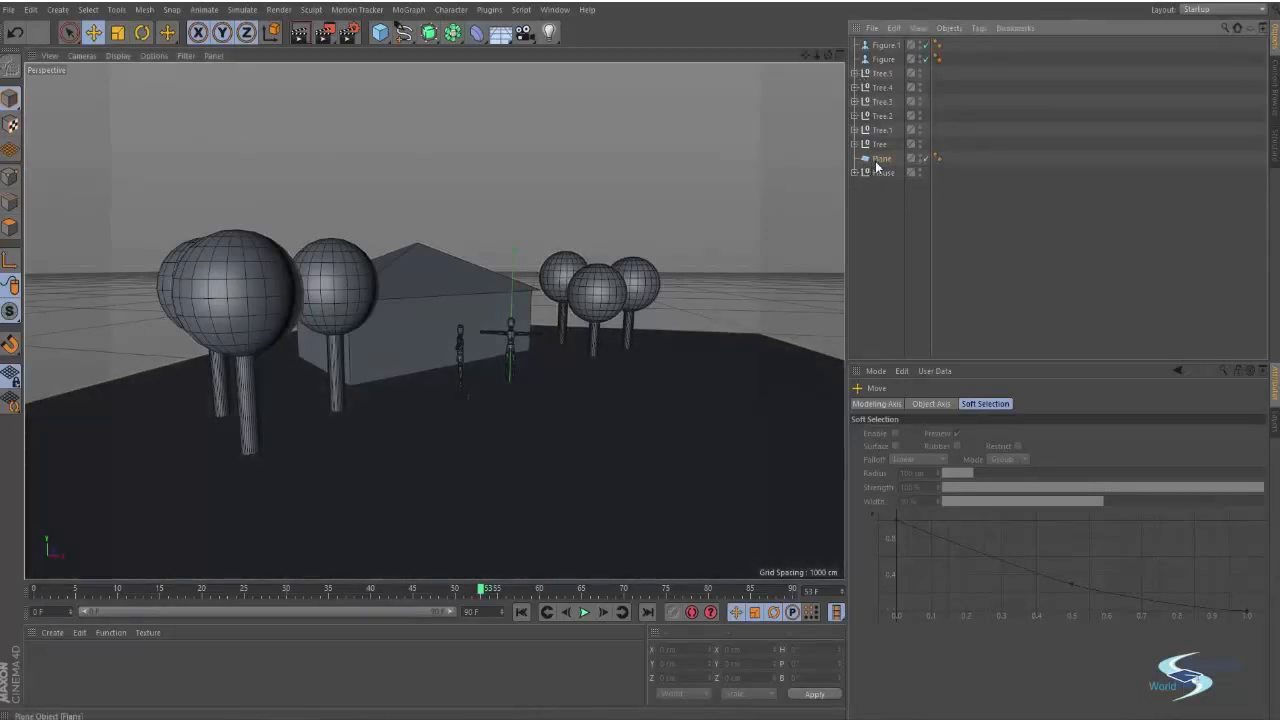
Move the Plane object up in the hierarchy directly below the two figures
drag(878, 66, 879, 67)
click(781, 248)
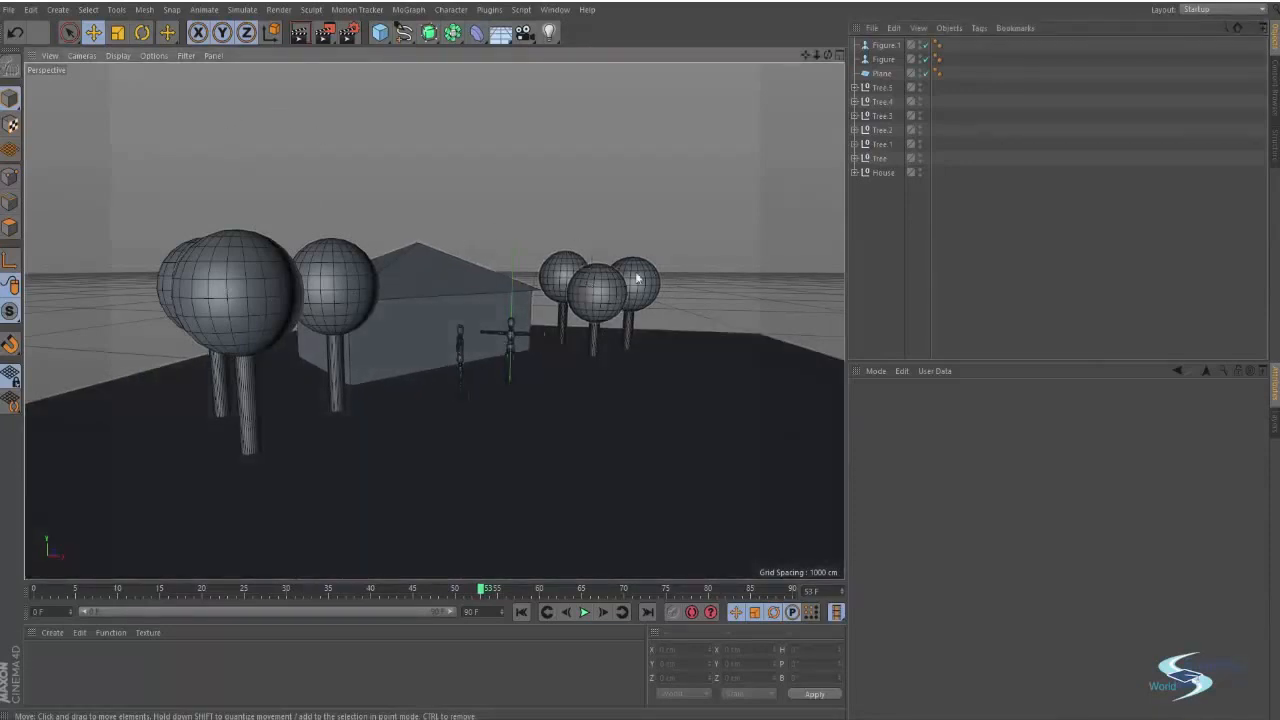
Select all objects in the scene and open the project information summary
drag(895, 205, 878, 46)
right_click(885, 176)
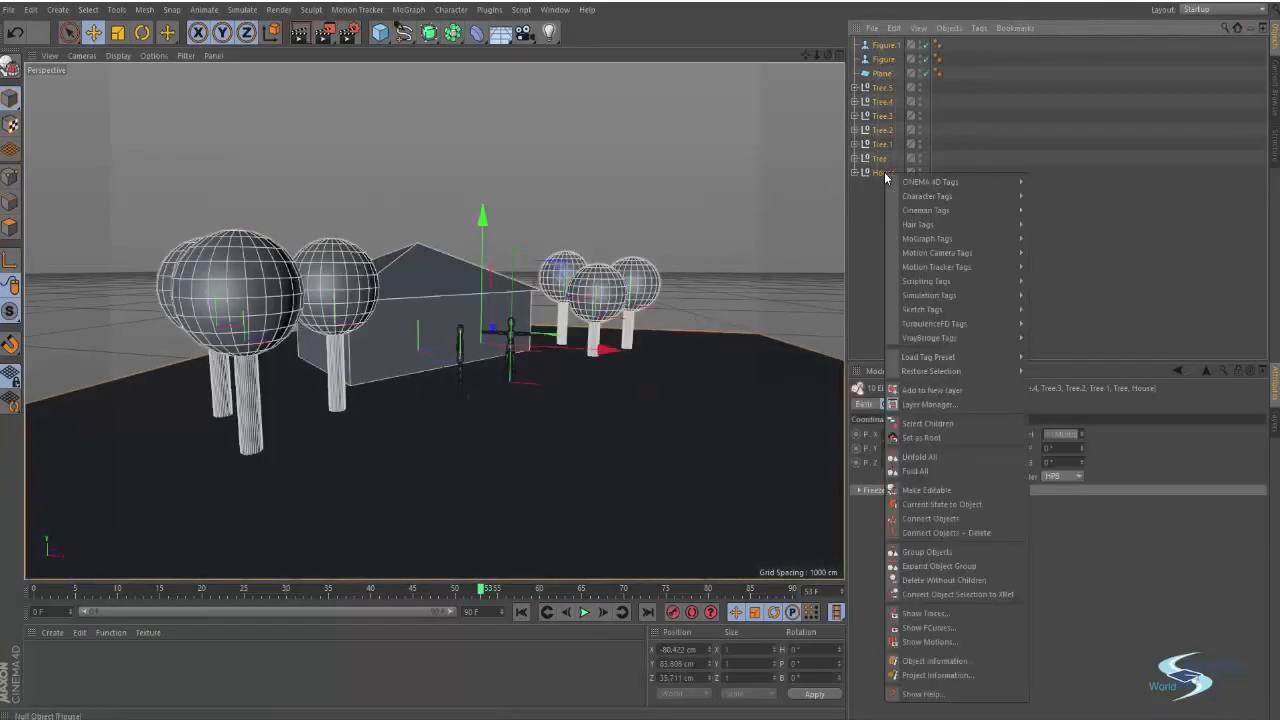
click(934, 676)
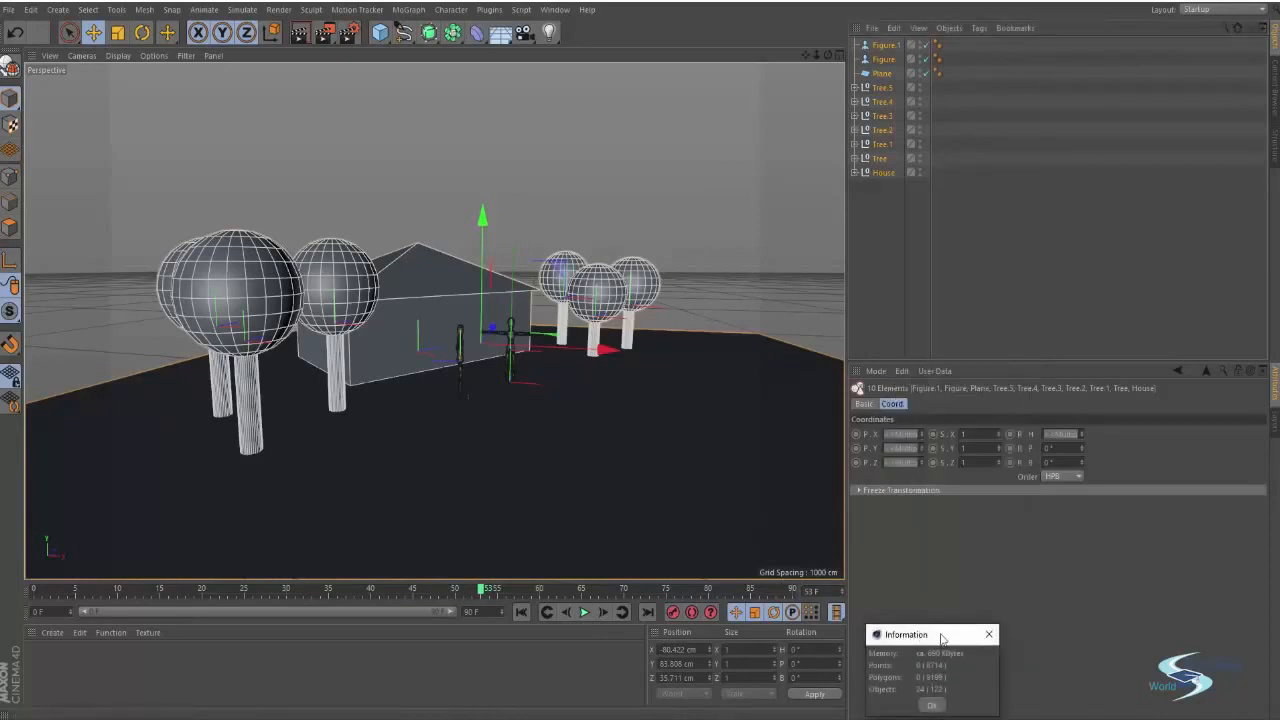
drag(941, 638, 654, 413)
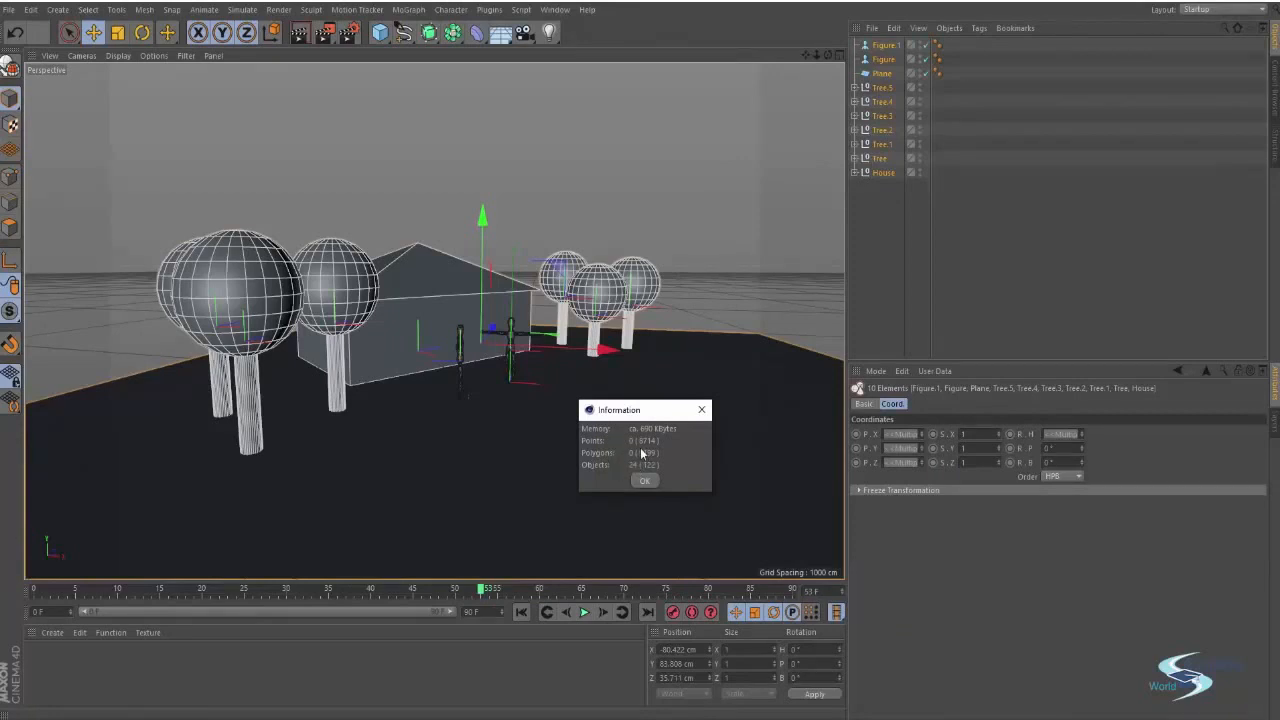
click(644, 481)
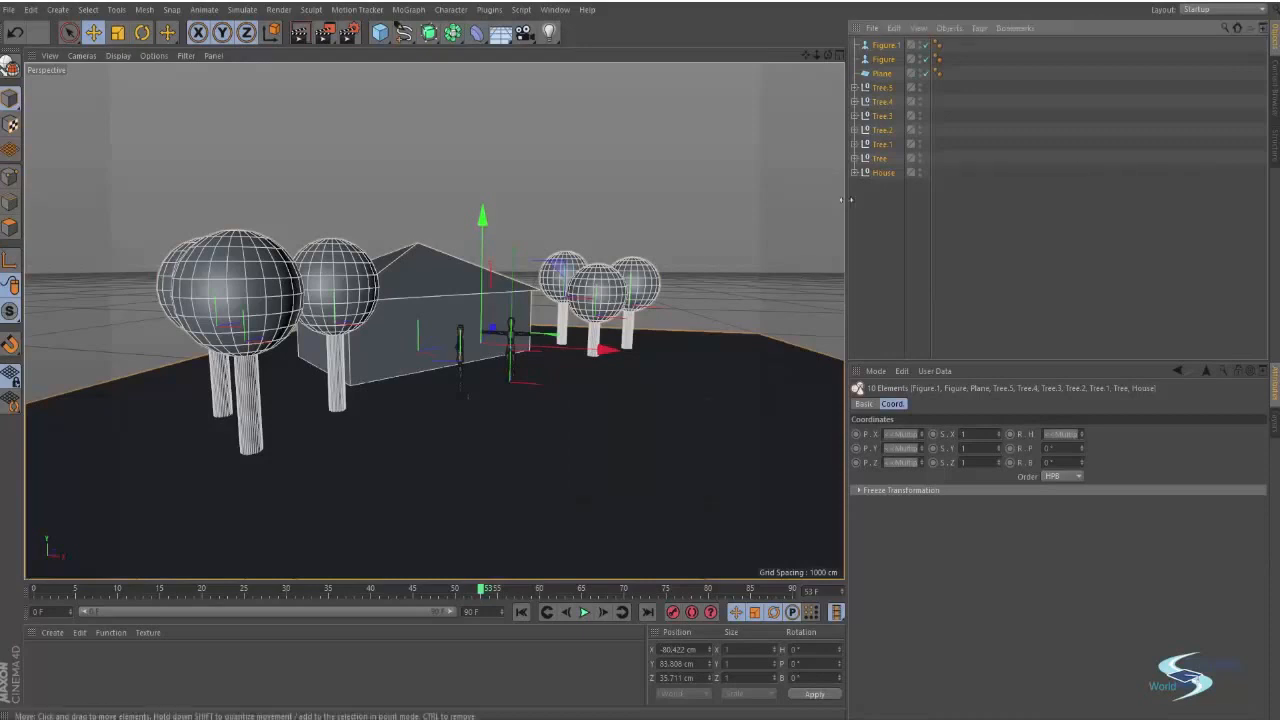
Open the information summary for the Tree object alone
click(863, 188)
right_click(877, 170)
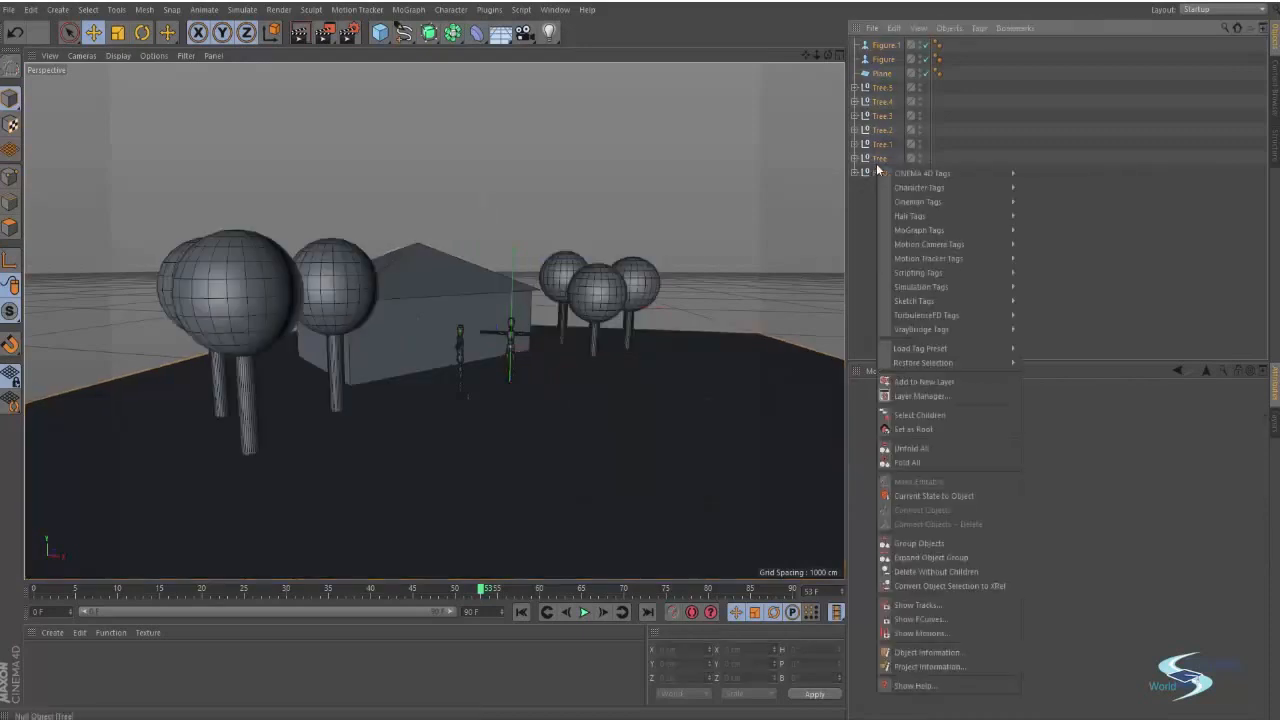
click(914, 665)
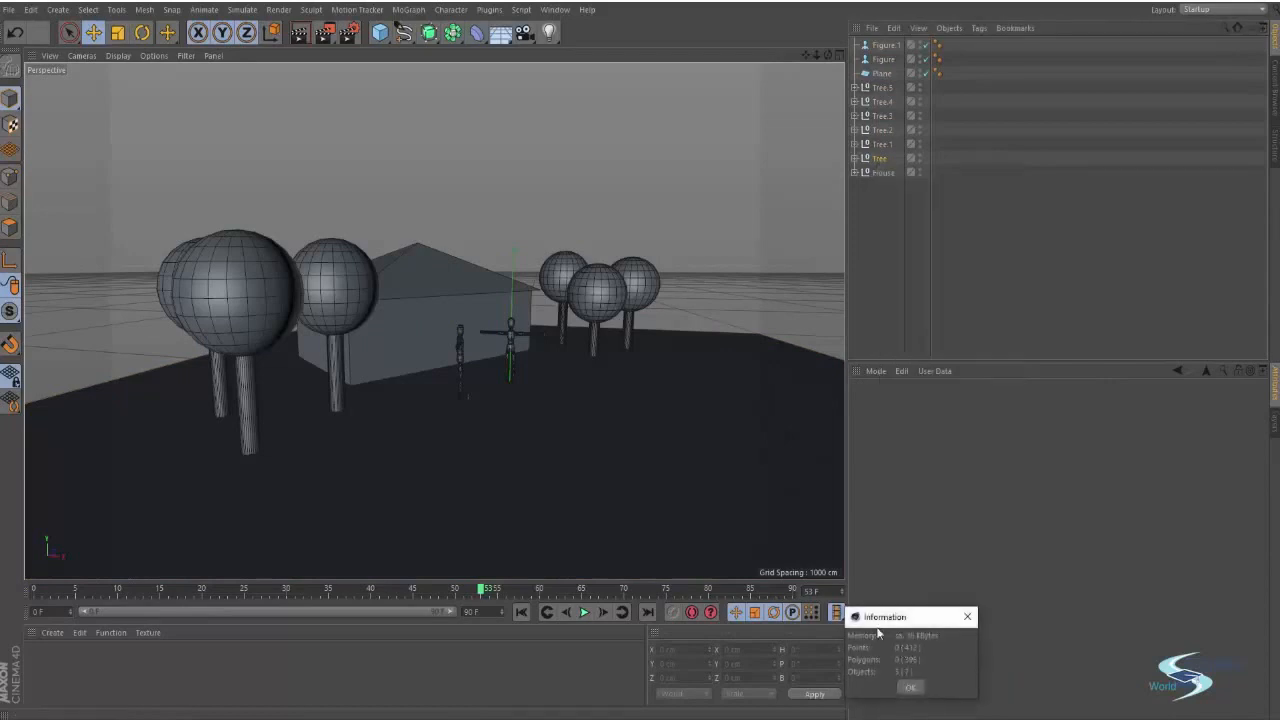
drag(897, 621, 877, 490)
click(892, 558)
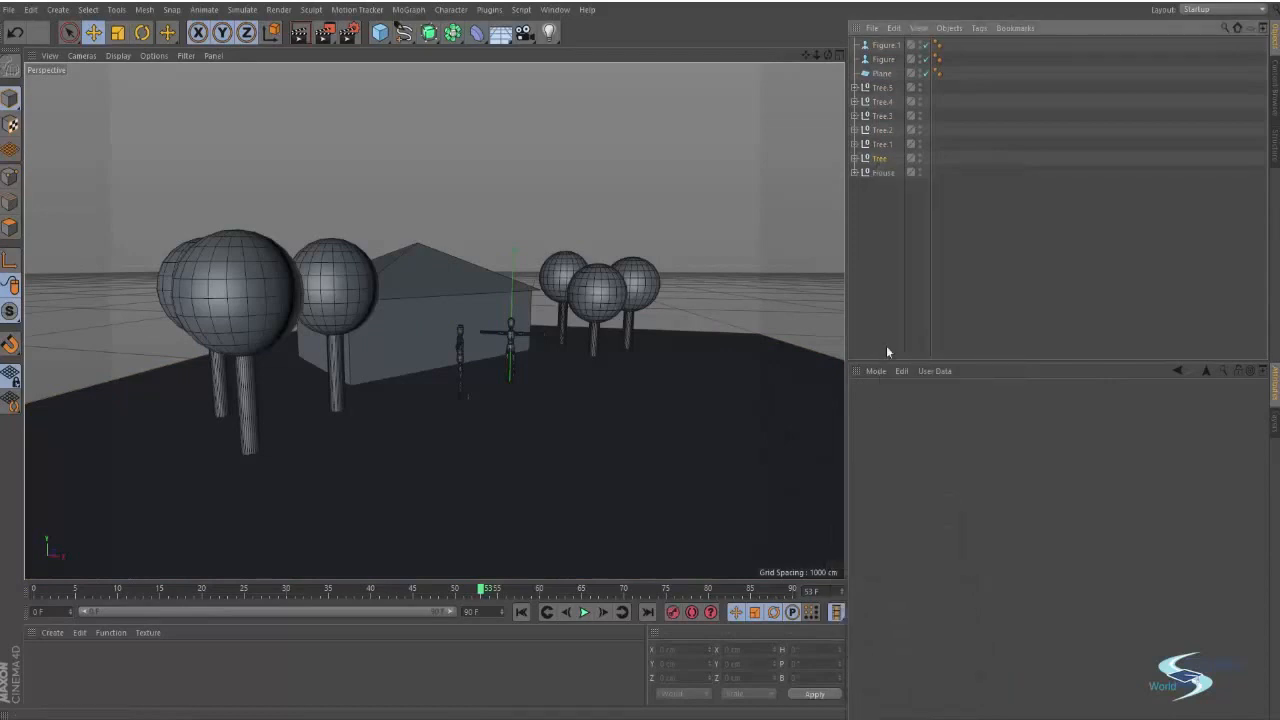
click(892, 233)
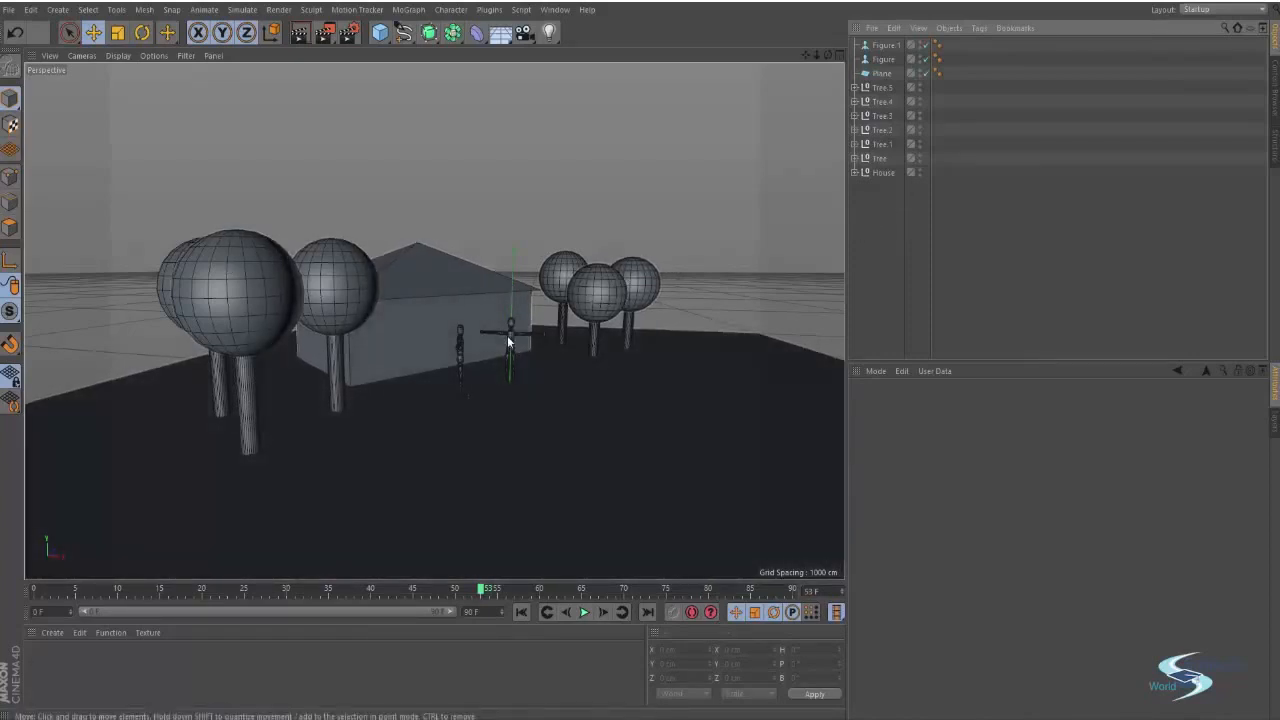
Orbit around the scene and render the active view in the viewport
mouse_move(508, 335)
alt+right_down()
mouse_move(619, 300)
mouse_move(496, 322)
alt+right_up()
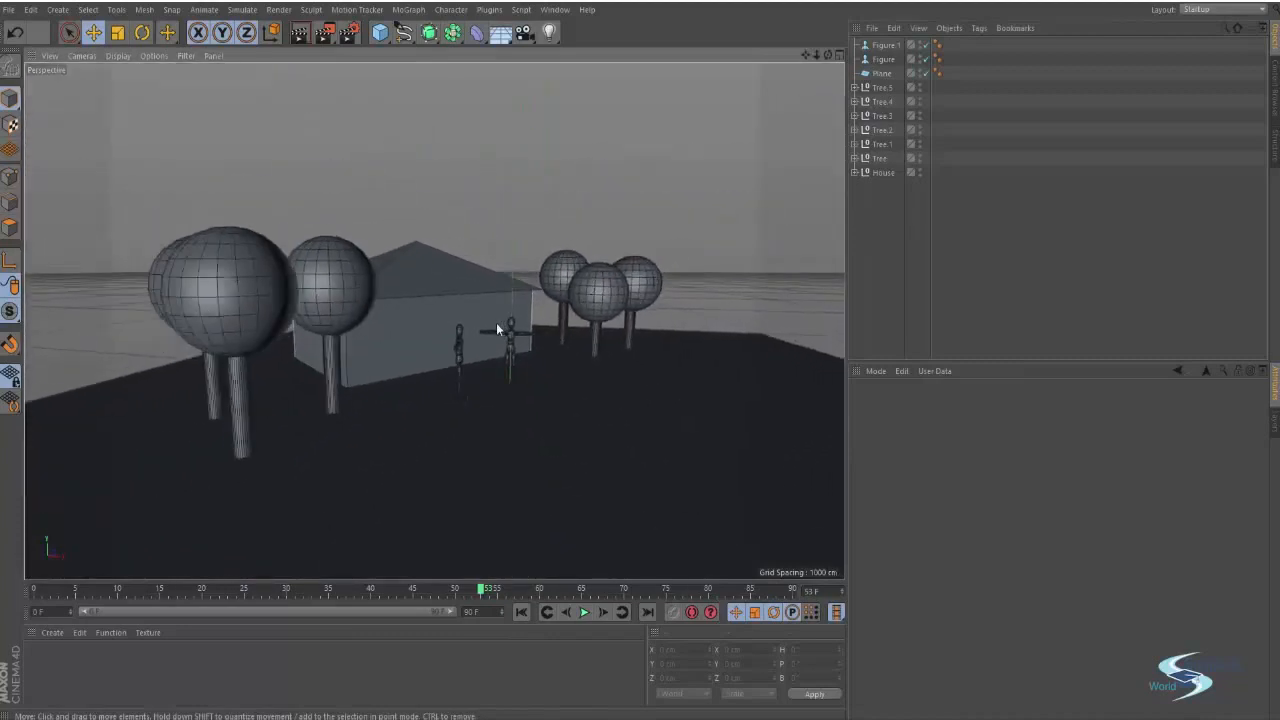
alt+middle_drag(496, 322, 515, 312)
alt+drag(515, 312, 494, 309)
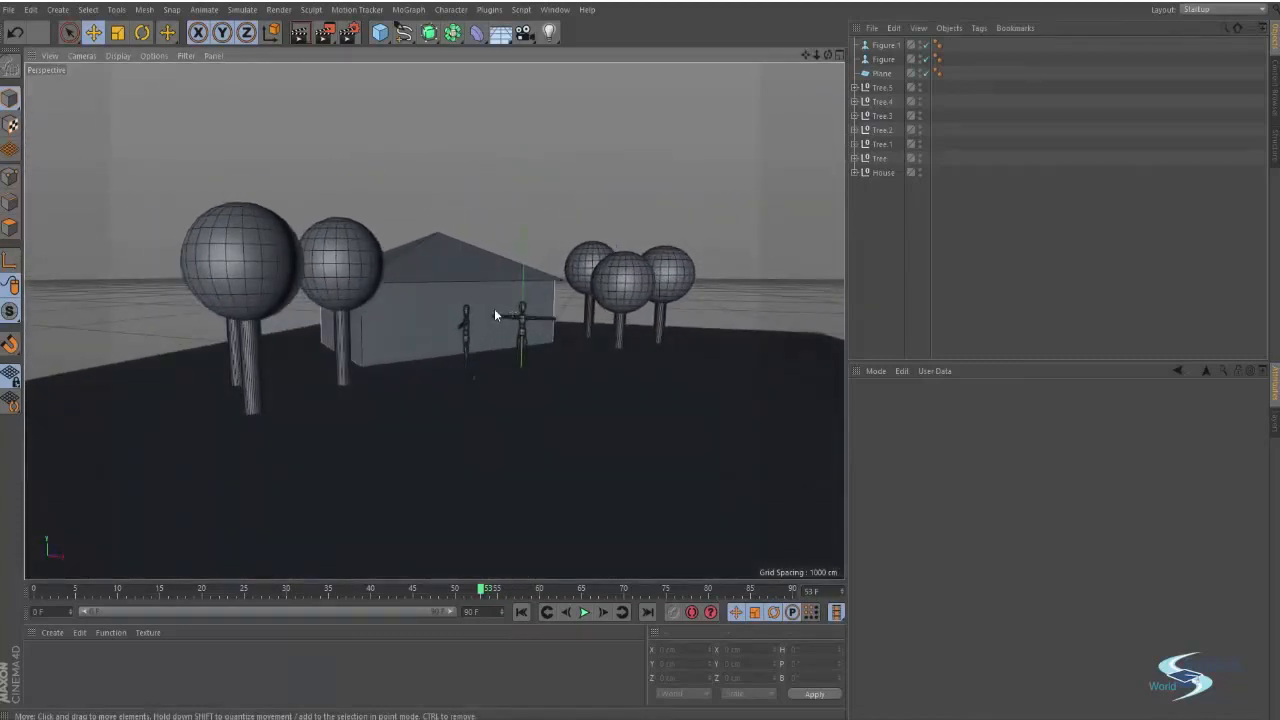
alt+middle_drag(494, 308, 522, 325)
alt+drag(522, 326, 658, 311)
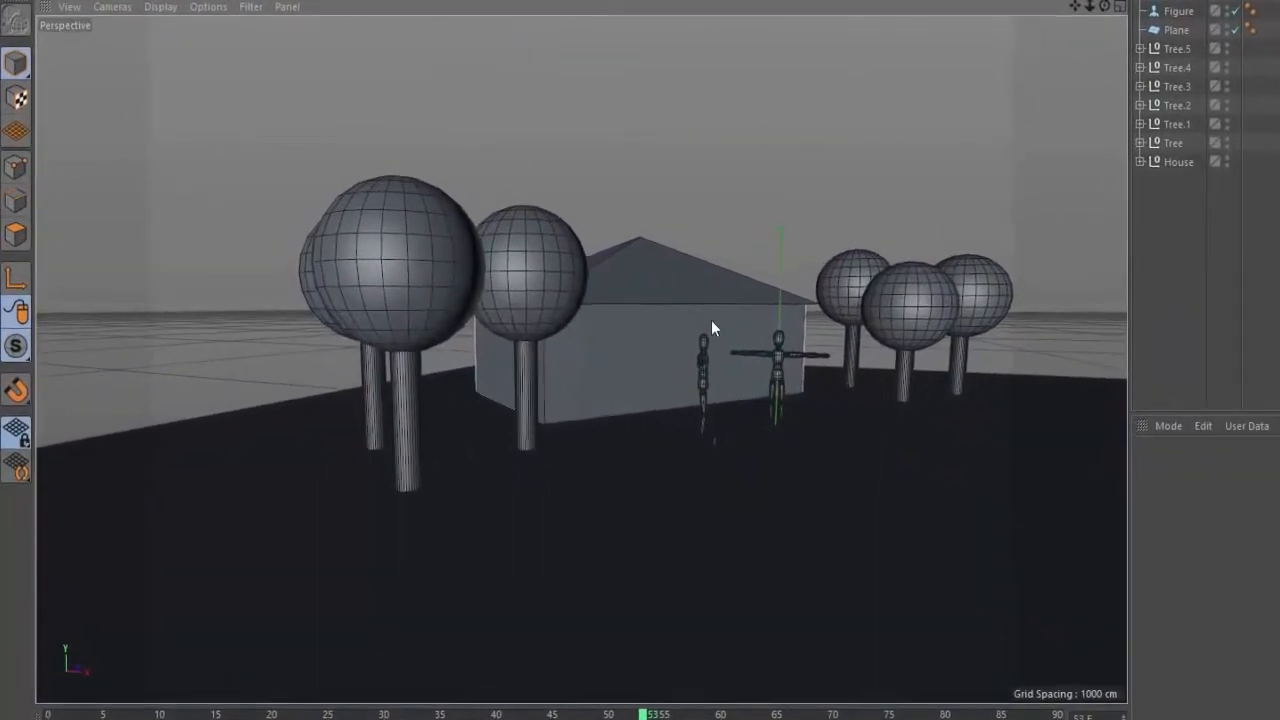
alt+drag(464, 292, 661, 285)
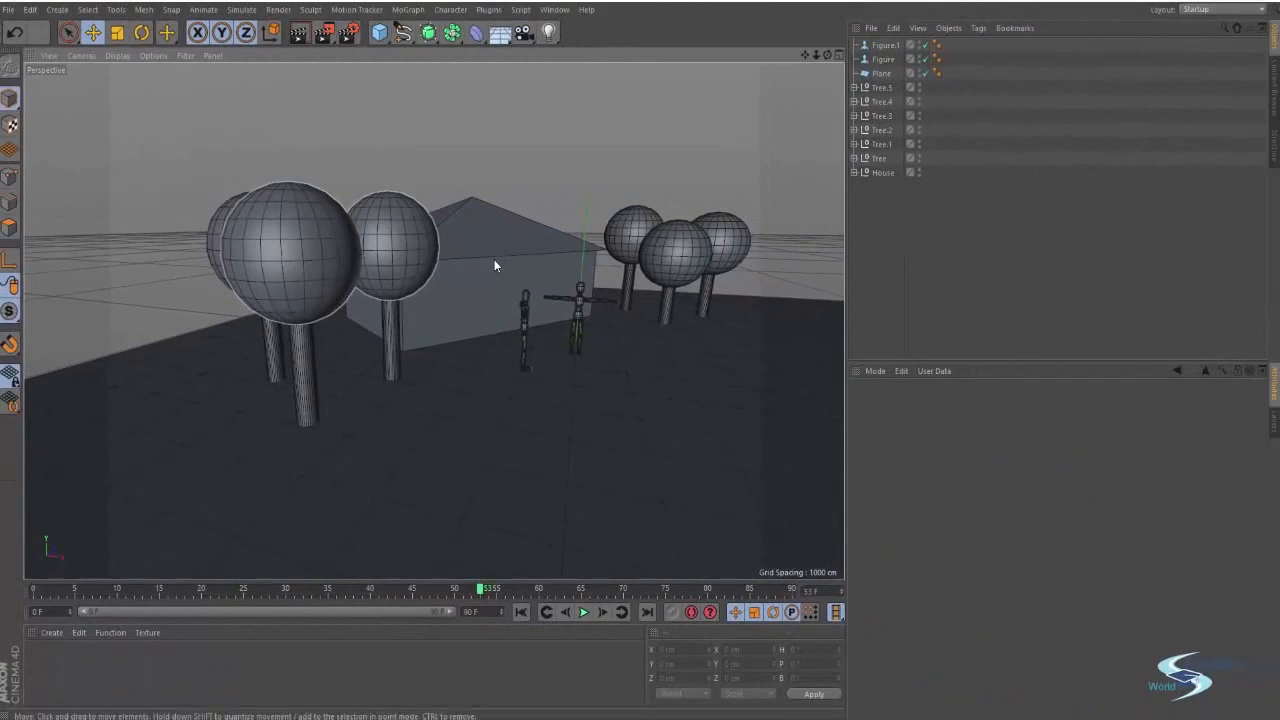
click(297, 34)
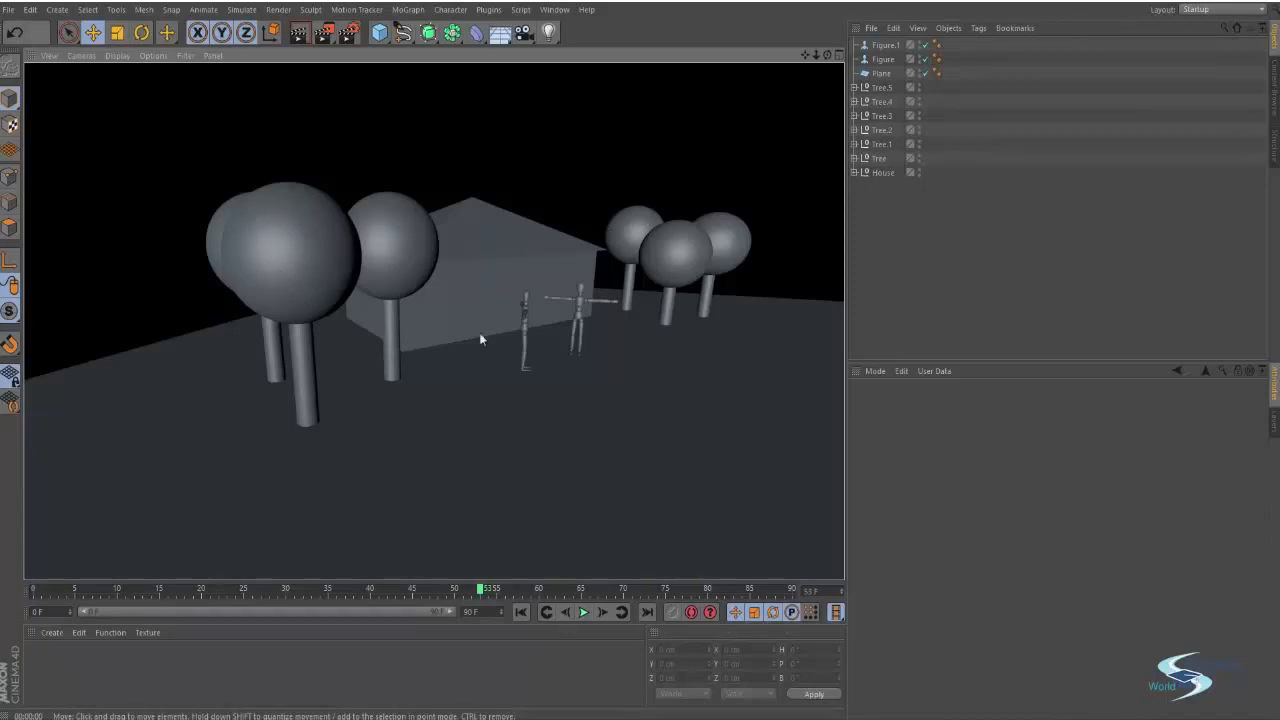
Render the viewport again from several new camera angles around the trees
mouse_move(570, 343)
alt+mouse_down()
mouse_move(251, 314)
mouse_move(312, 346)
alt+mouse_up()
key(ctrl+r)
alt+drag(434, 320, 251, 274)
key(ctrl+r)
alt+drag(486, 323, 277, 307)
key(ctrl+r)
key(ctrl+r)
key(ctrl+r)
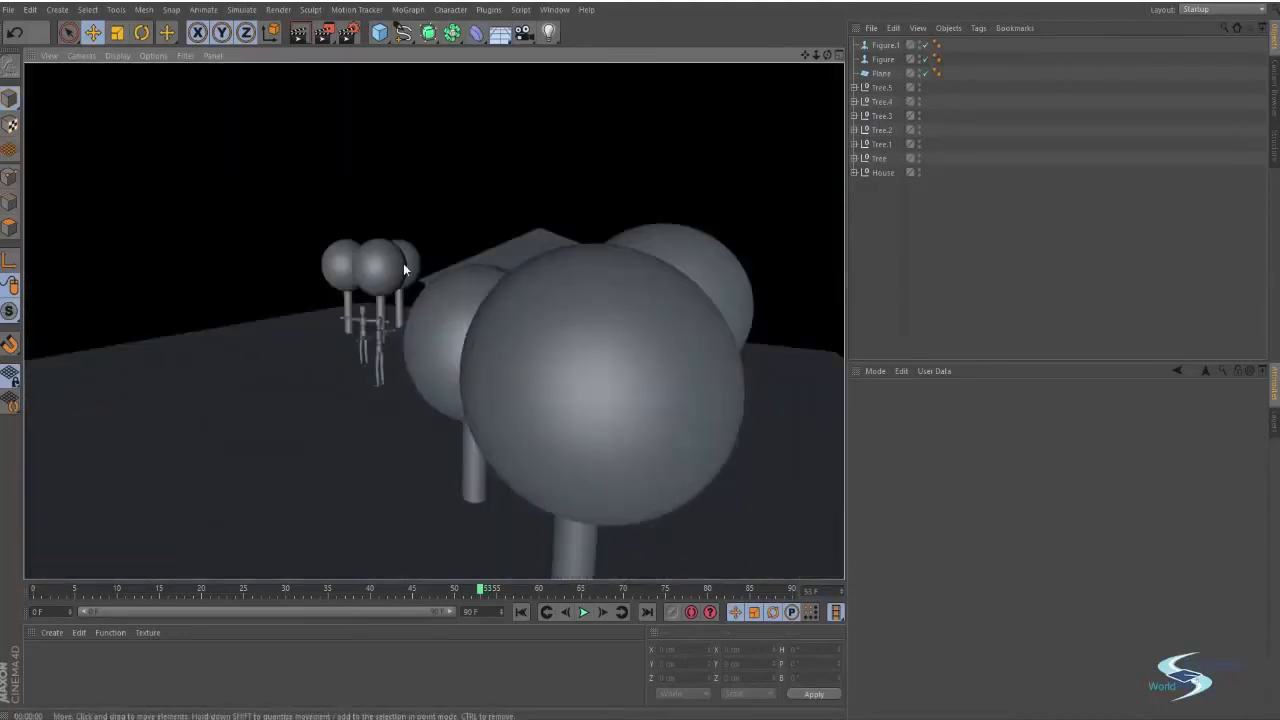
mouse_move(403, 269)
alt+mouse_down()
mouse_move(759, 273)
mouse_move(214, 271)
alt+mouse_up()
key(ctrl+r)
Orbit to a raised view over the house and figures and render it
alt+drag(535, 268, 441, 333)
alt+right_drag(441, 333, 462, 287)
alt+drag(462, 287, 442, 254)
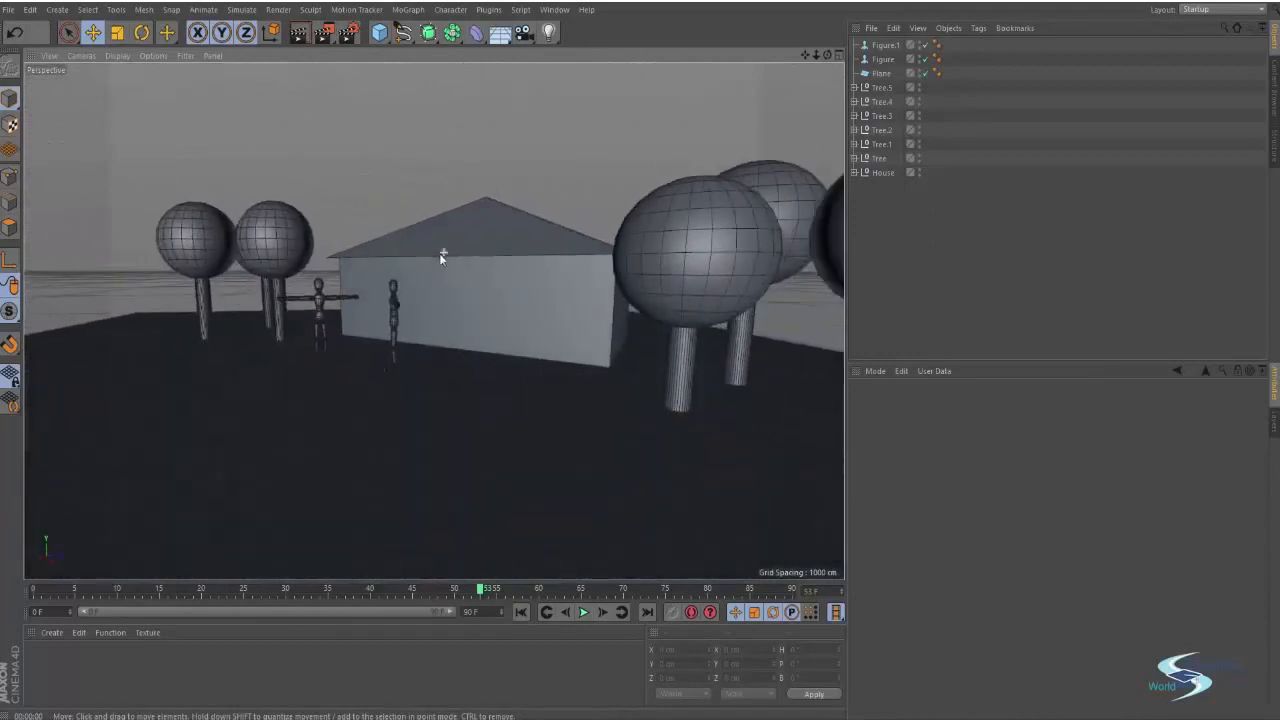
alt+middle_drag(442, 254, 533, 303)
alt+drag(533, 303, 570, 406)
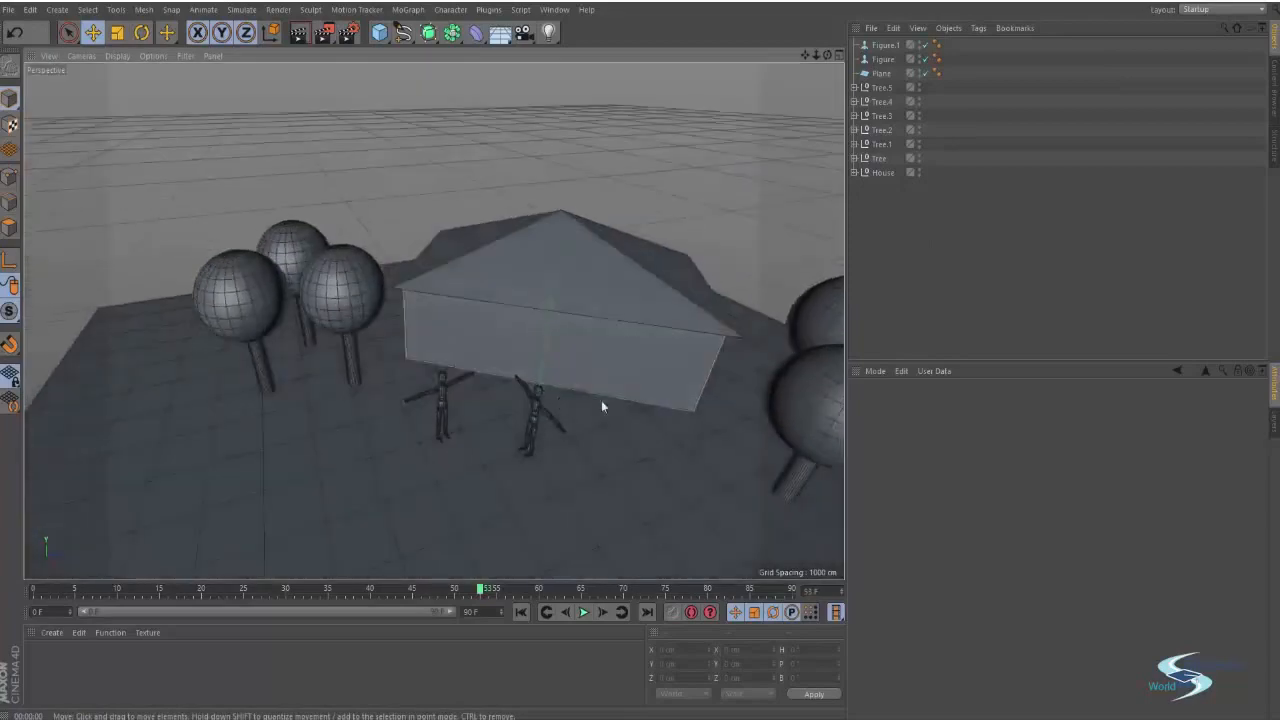
alt+middle_drag(601, 401, 456, 320)
alt+drag(455, 322, 1270, 316)
alt+drag(528, 369, 466, 392)
key(ctrl+r)
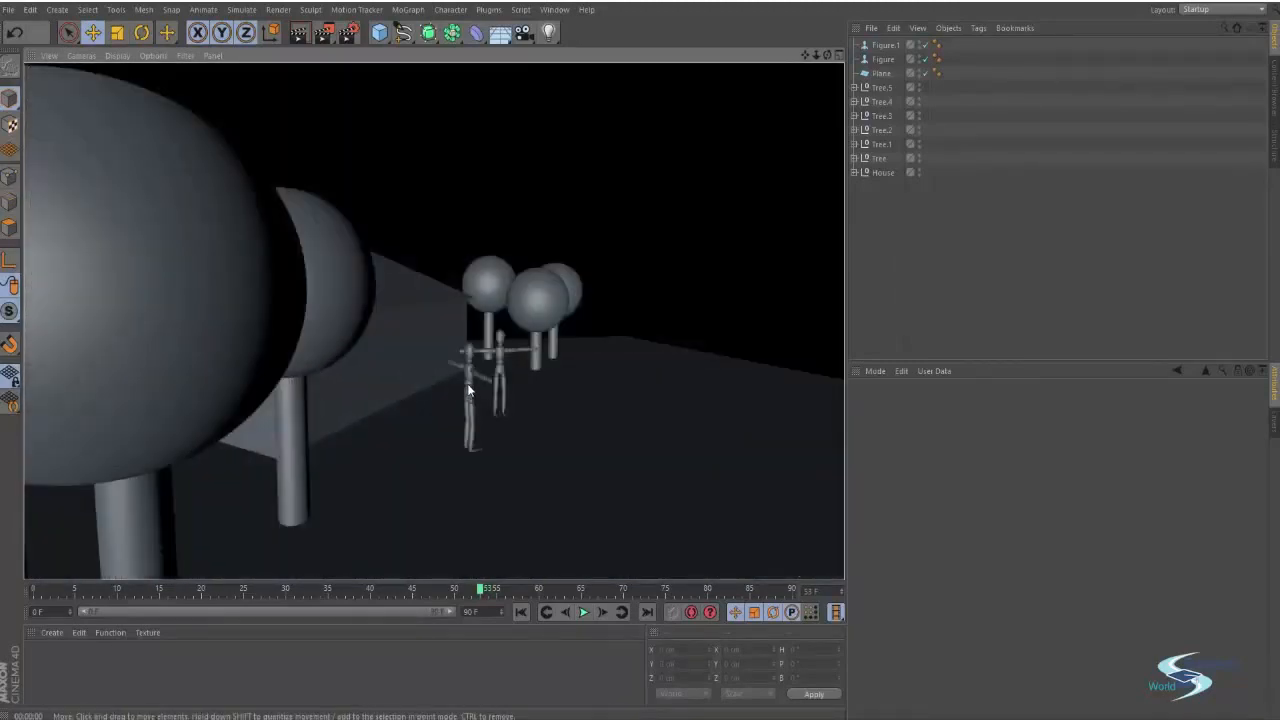
Render from behind the trees and again from a frontal view of the house
mouse_move(486, 334)
alt+mouse_down()
mouse_move(173, 306)
mouse_move(380, 271)
alt+mouse_up()
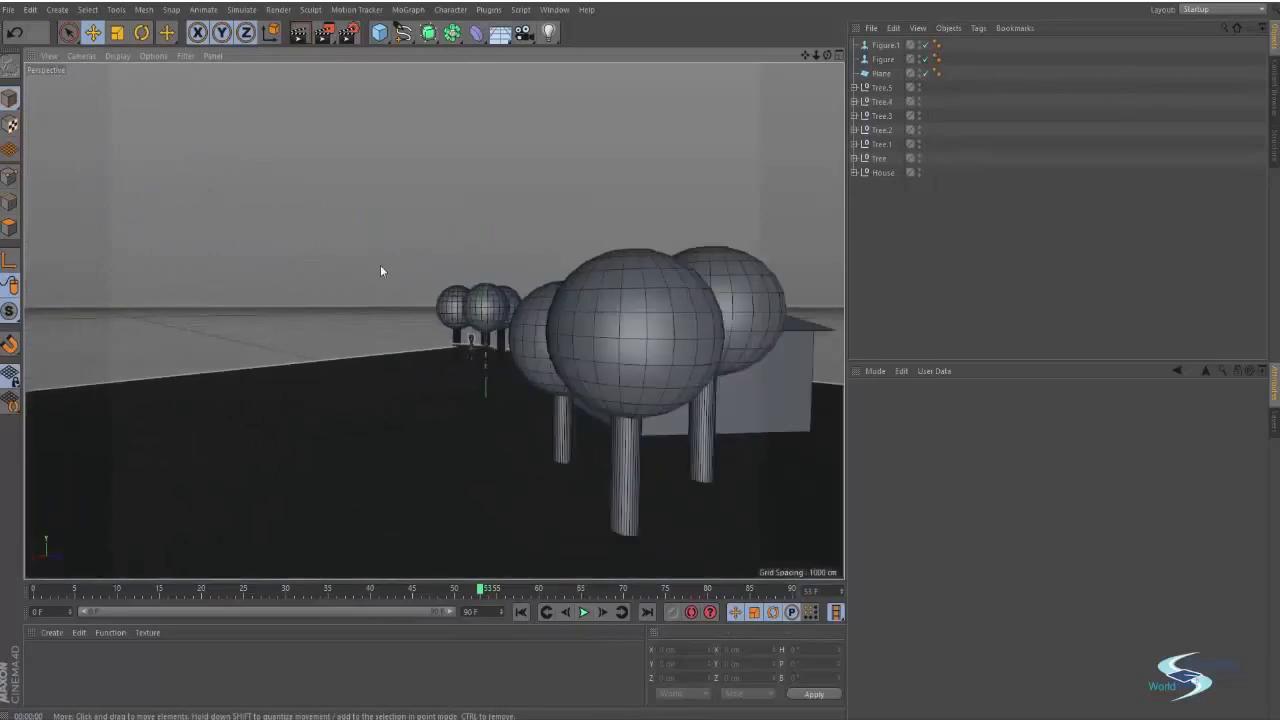
key(ctrl+r)
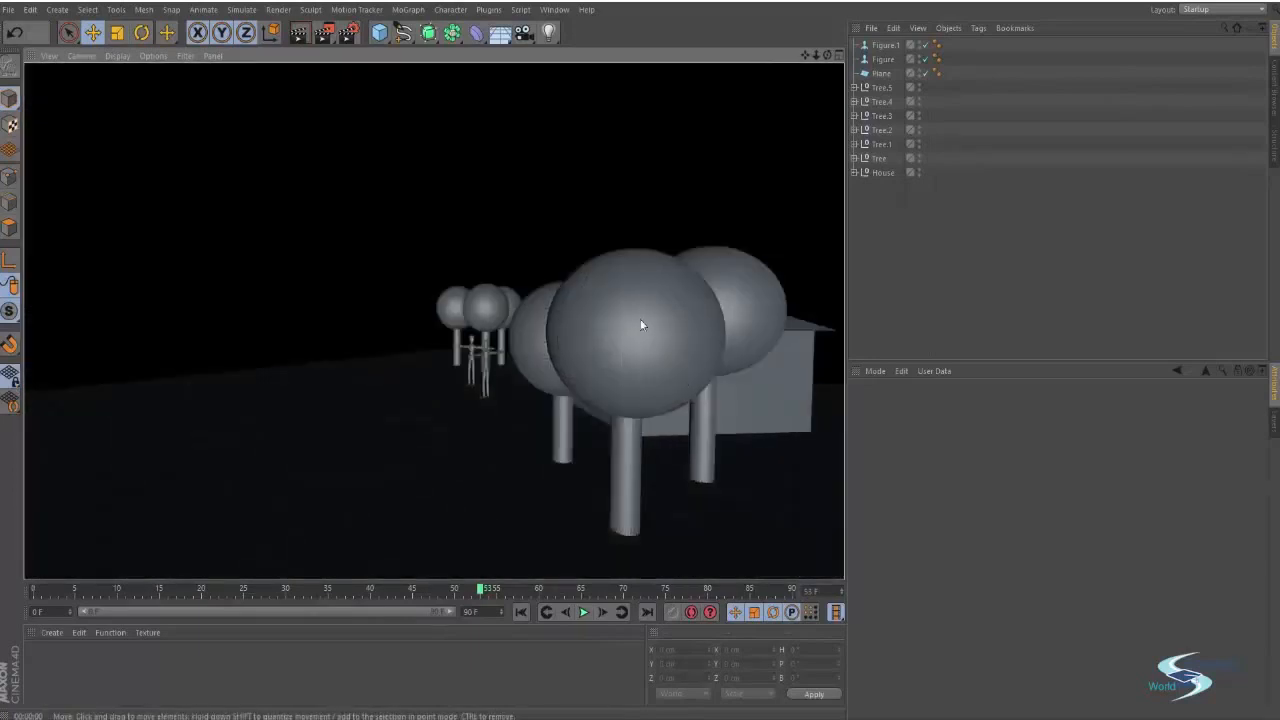
mouse_move(642, 325)
alt+mouse_down()
mouse_move(593, 339)
mouse_move(731, 340)
mouse_move(633, 320)
mouse_move(434, 321)
mouse_move(603, 330)
alt+mouse_up()
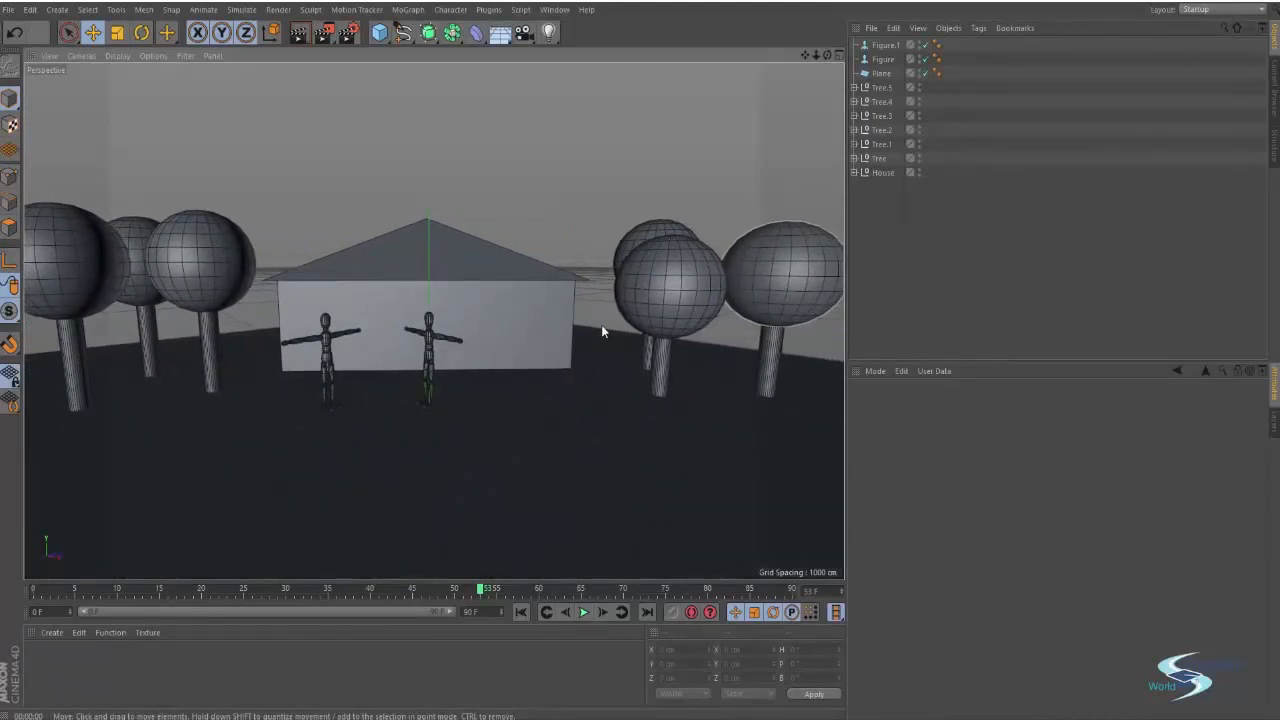
alt+drag(465, 266, 517, 277)
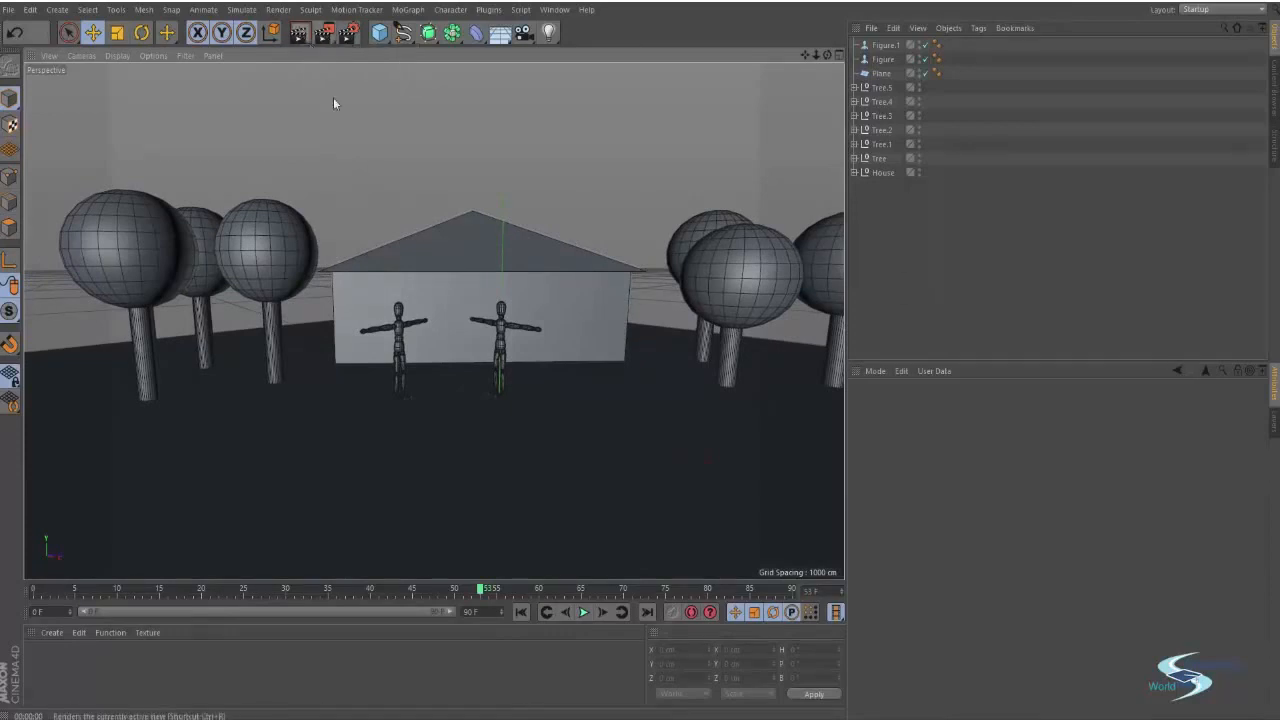
click(299, 34)
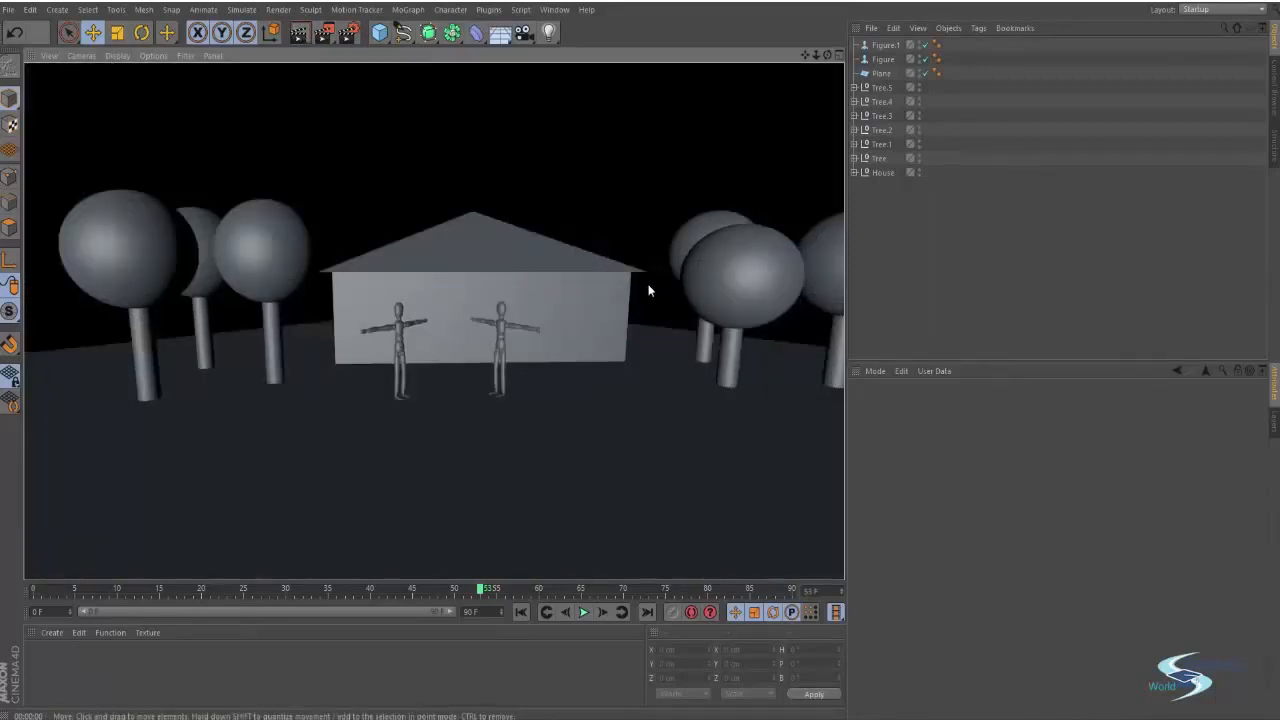
alt+middle_drag(649, 285, 634, 296)
key(ctrl+r)
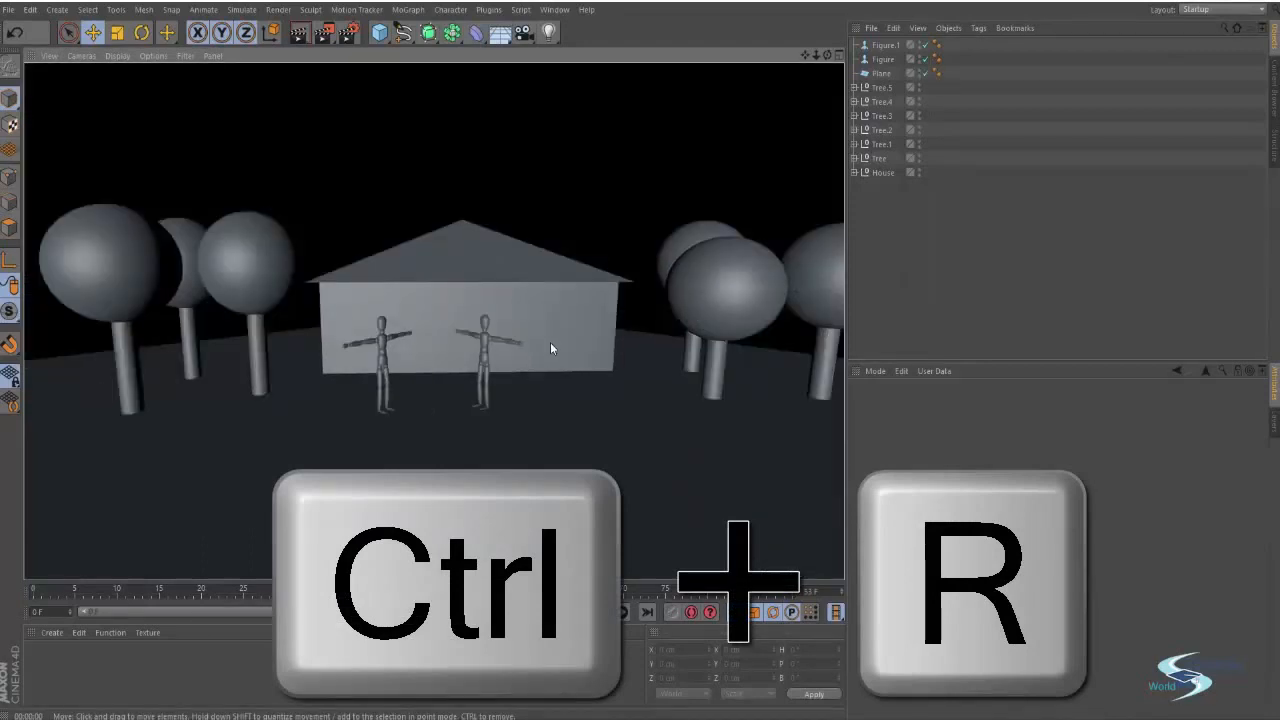
Zoom in close to a tree trunk and render the close-up view
mouse_move(550, 346)
alt+middle_down()
mouse_move(574, 343)
mouse_move(550, 335)
alt+middle_up()
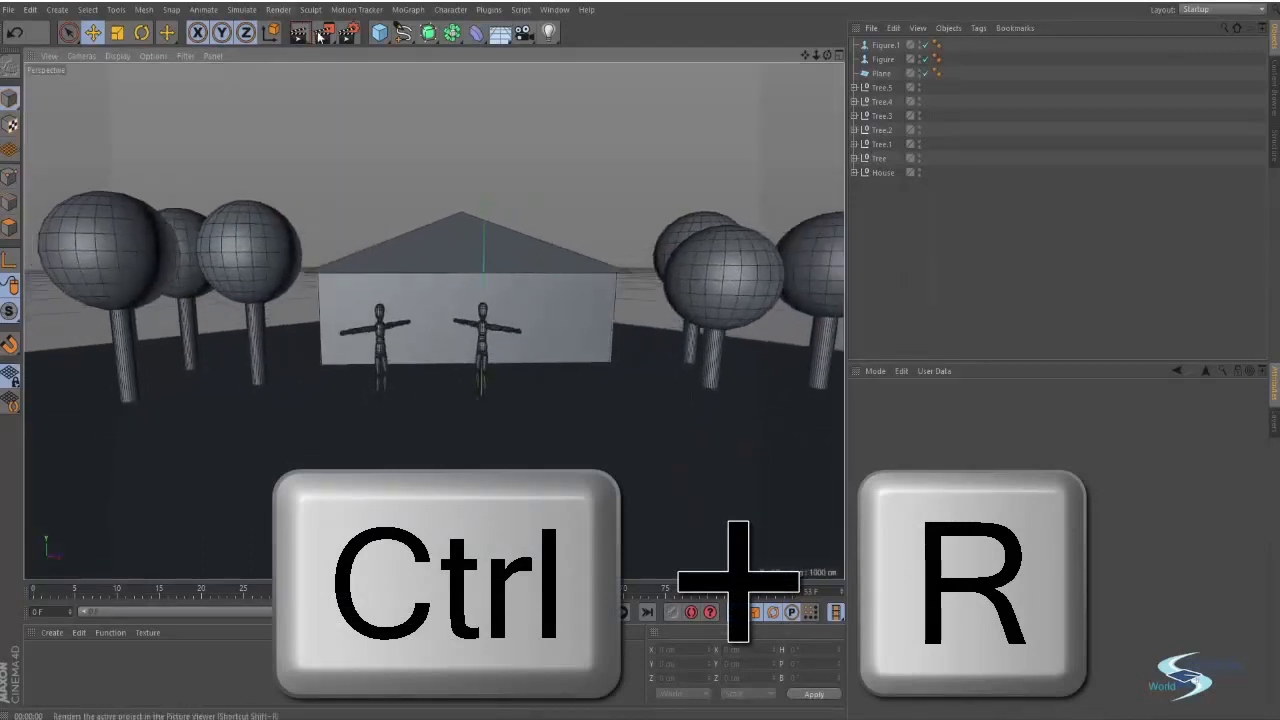
mouse_move(423, 411)
alt+mouse_down()
mouse_move(466, 407)
mouse_move(516, 363)
mouse_move(380, 400)
mouse_move(274, 403)
mouse_move(413, 416)
alt+mouse_up()
alt+drag(507, 413, 814, 429)
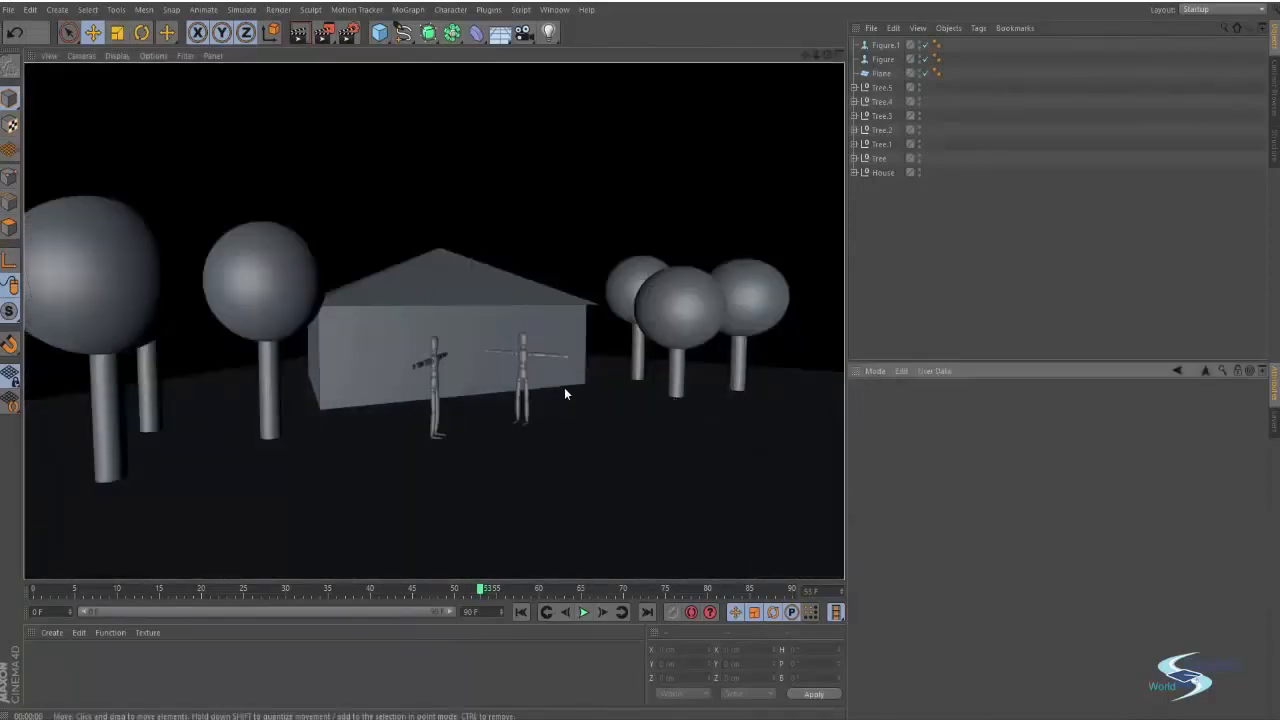
alt+drag(538, 387, 736, 383)
alt+right_drag(547, 428, 630, 405)
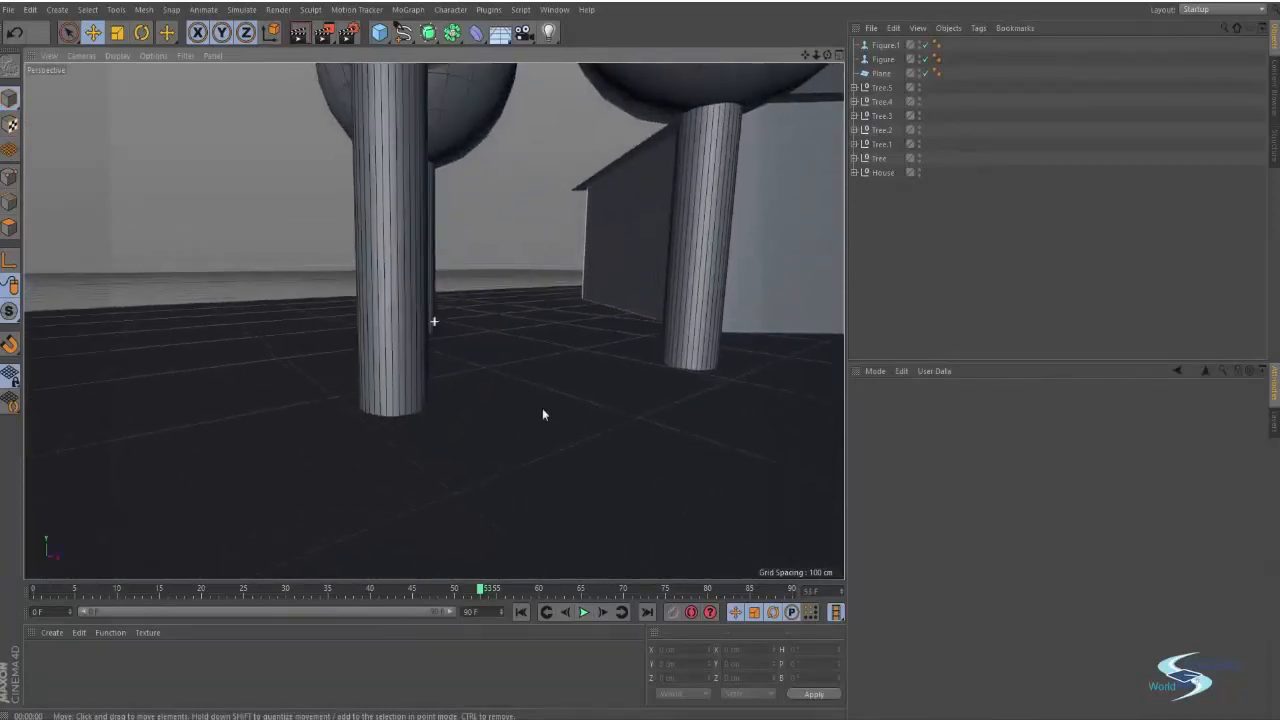
alt+drag(542, 408, 642, 407)
key(ctrl+r)
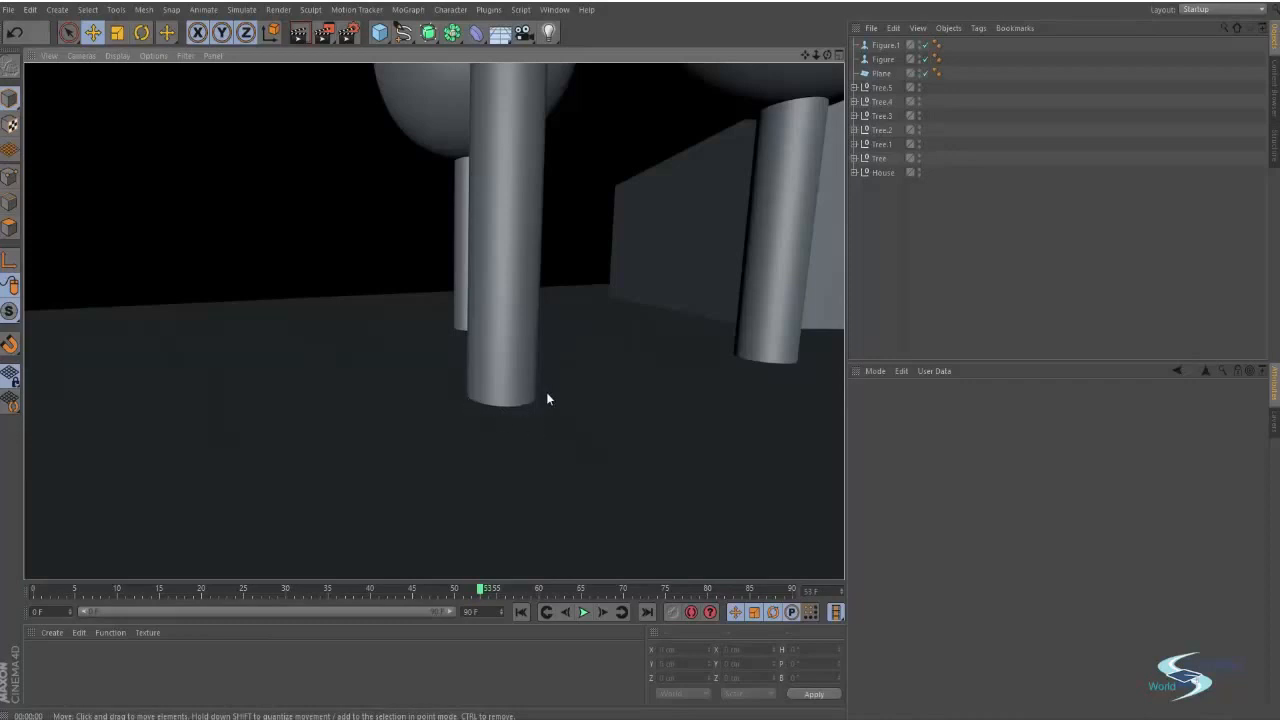
Zoom in and out to inspect the mesh detail of the trees and figures up close
scroll(520, 401, down, 4)
alt+middle_drag(583, 386, 287, 449)
alt+right_drag(366, 414, 350, 415)
alt+drag(443, 383, 520, 380)
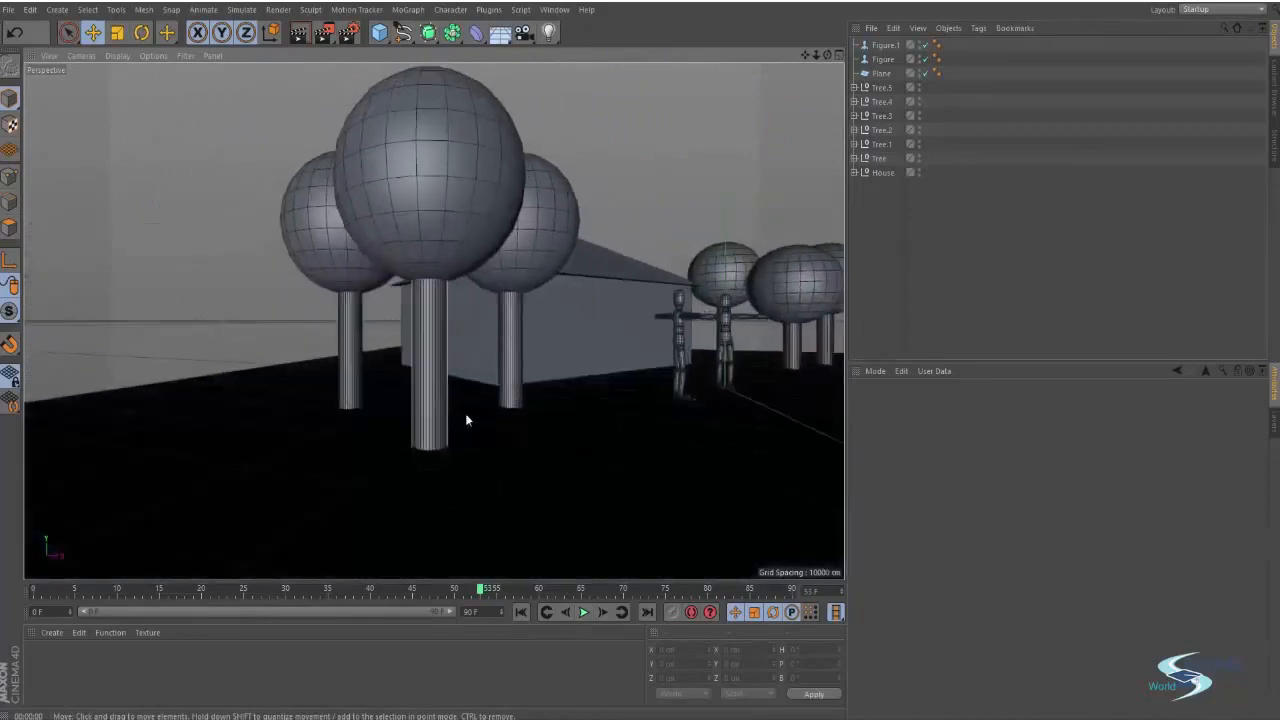
alt+right_drag(424, 448, 509, 423)
alt+drag(499, 436, 360, 473)
scroll(453, 453, down, 6)
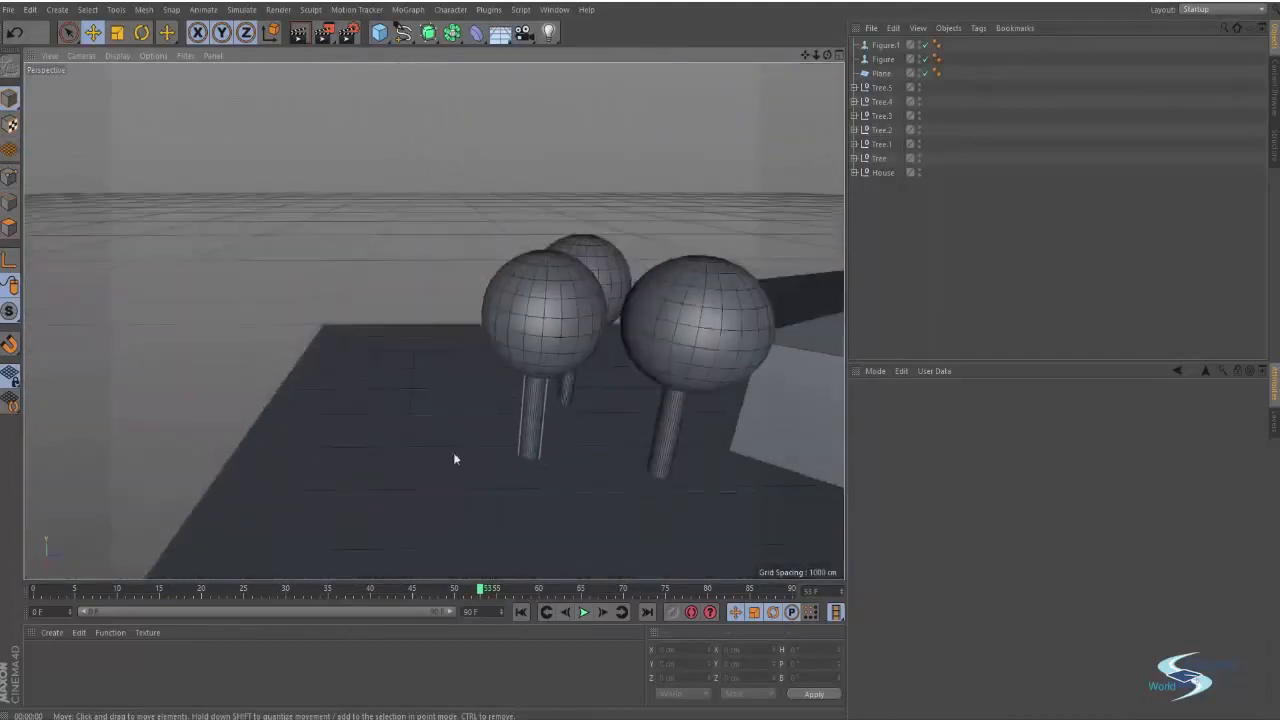
alt+middle_drag(453, 453, 246, 302)
alt+drag(246, 302, 435, 322)
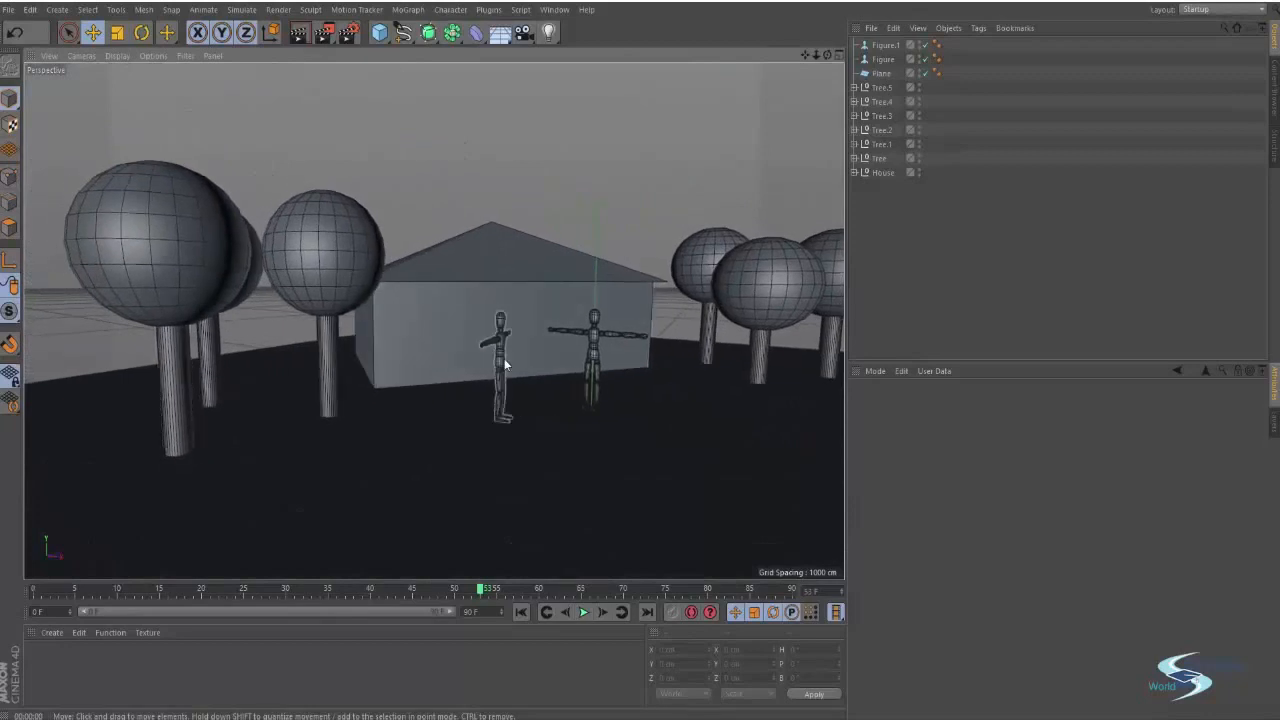
alt+drag(504, 358, 337, 415)
scroll(337, 415, up, 10)
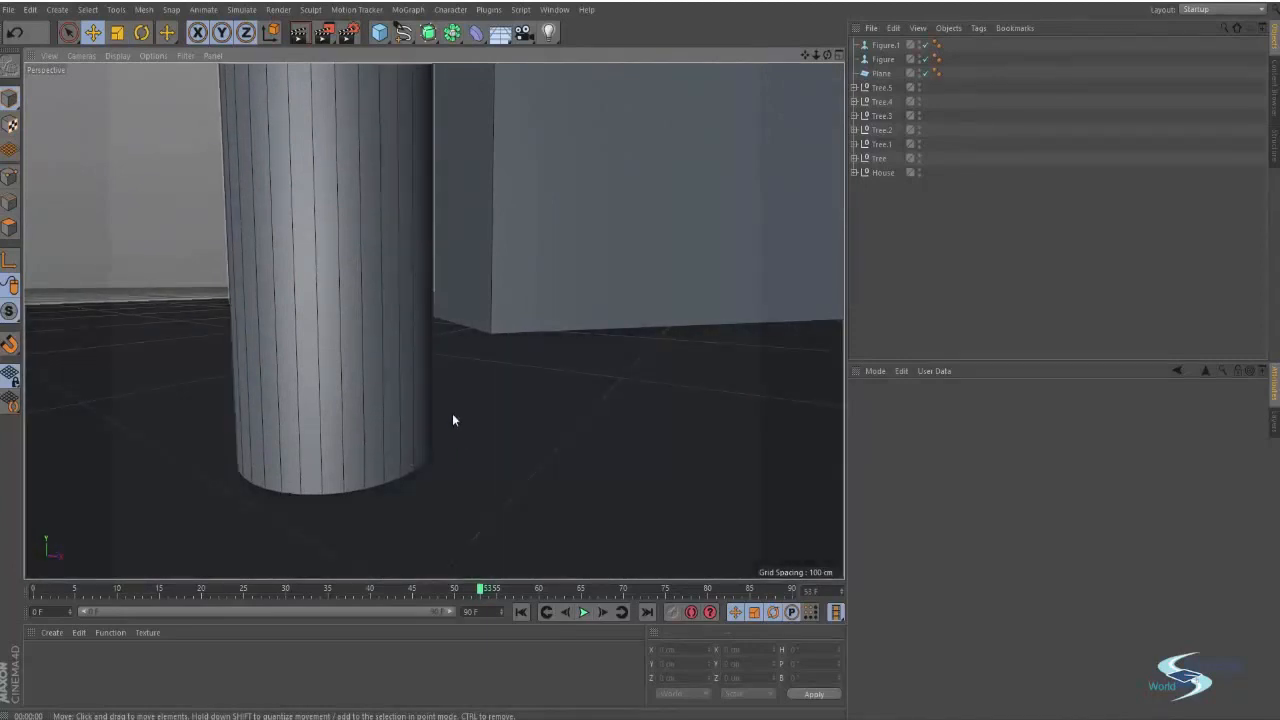
scroll(452, 420, down, 10)
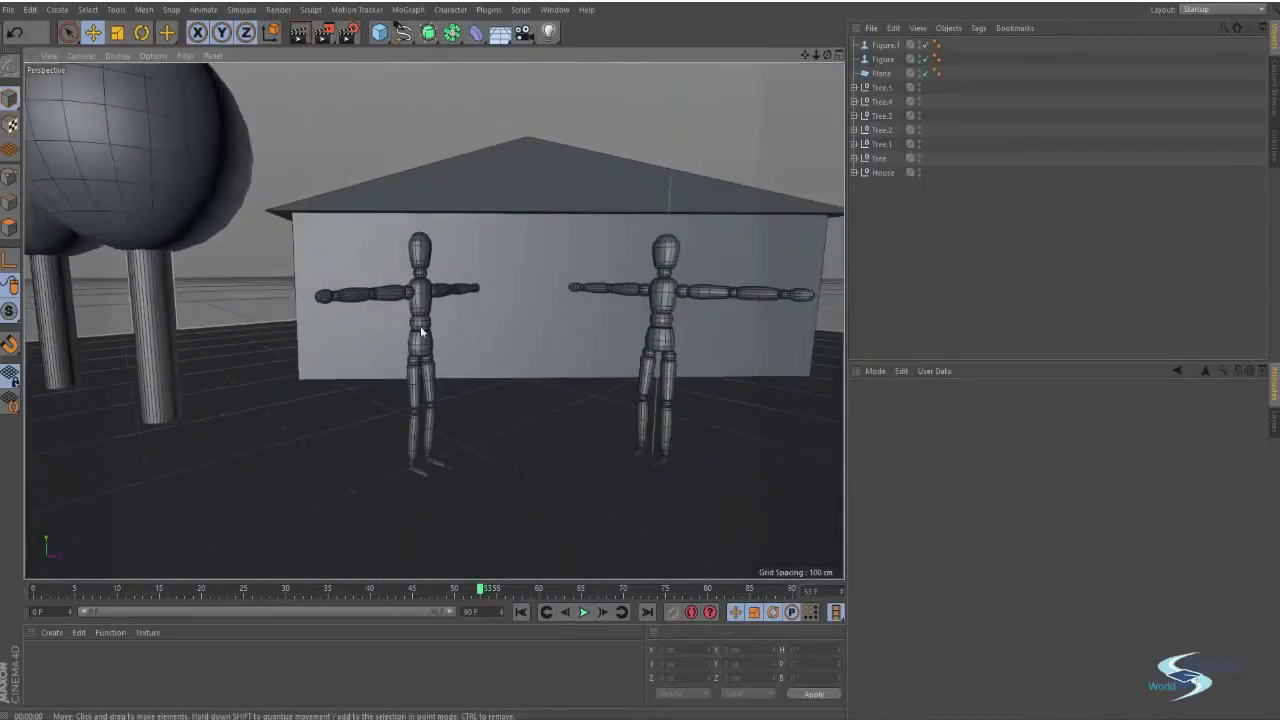
scroll(421, 332, up, 10)
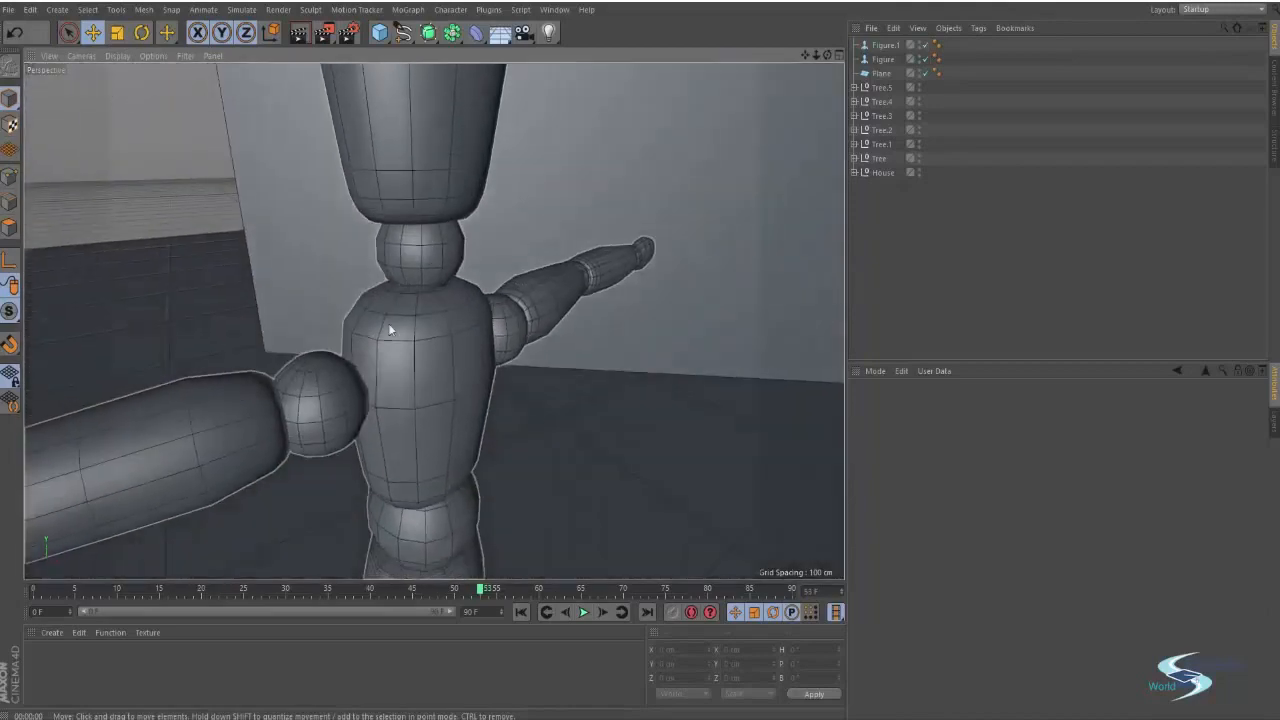
scroll(410, 295, down, 8)
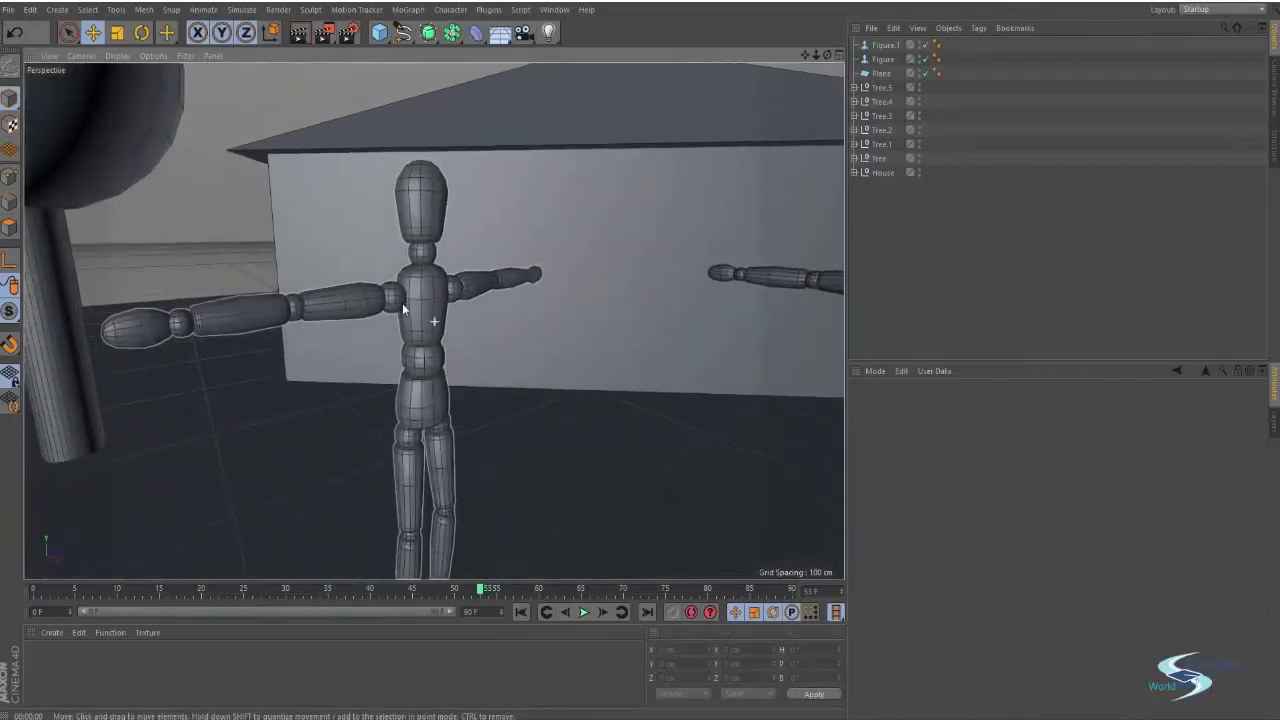
Zoom out and orbit from the figure close-up to a wide view of the whole scene
scroll(402, 303, up, 10)
scroll(470, 212, down, 1)
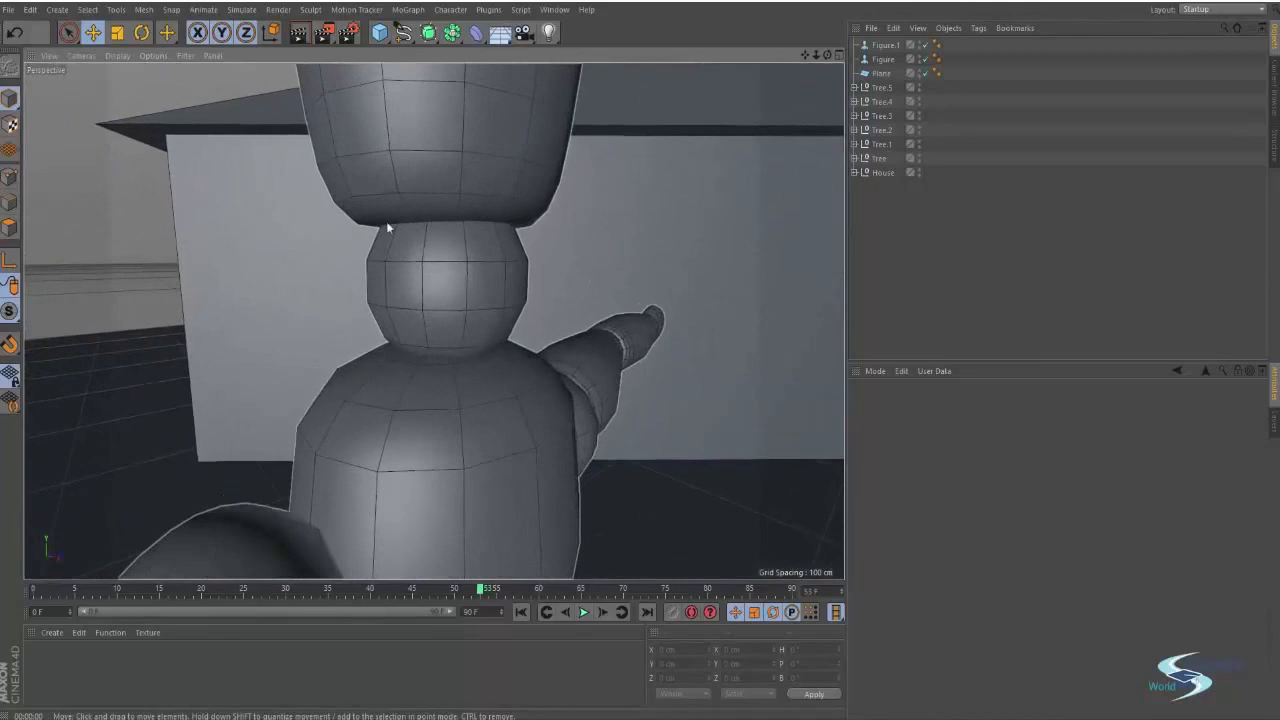
alt+drag(462, 226, 391, 216)
scroll(437, 259, down, 10)
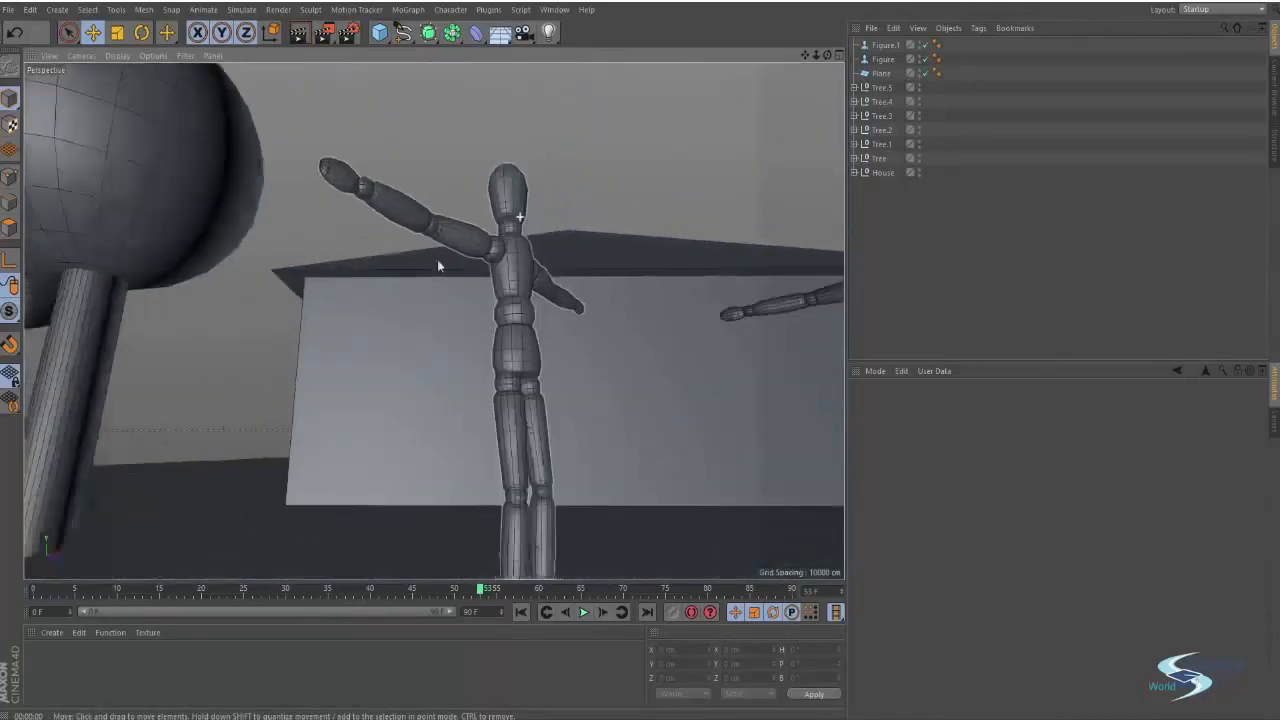
alt+middle_drag(390, 277, 404, 411)
scroll(405, 413, down, 8)
alt+drag(411, 334, 543, 387)
scroll(410, 326, down, 3)
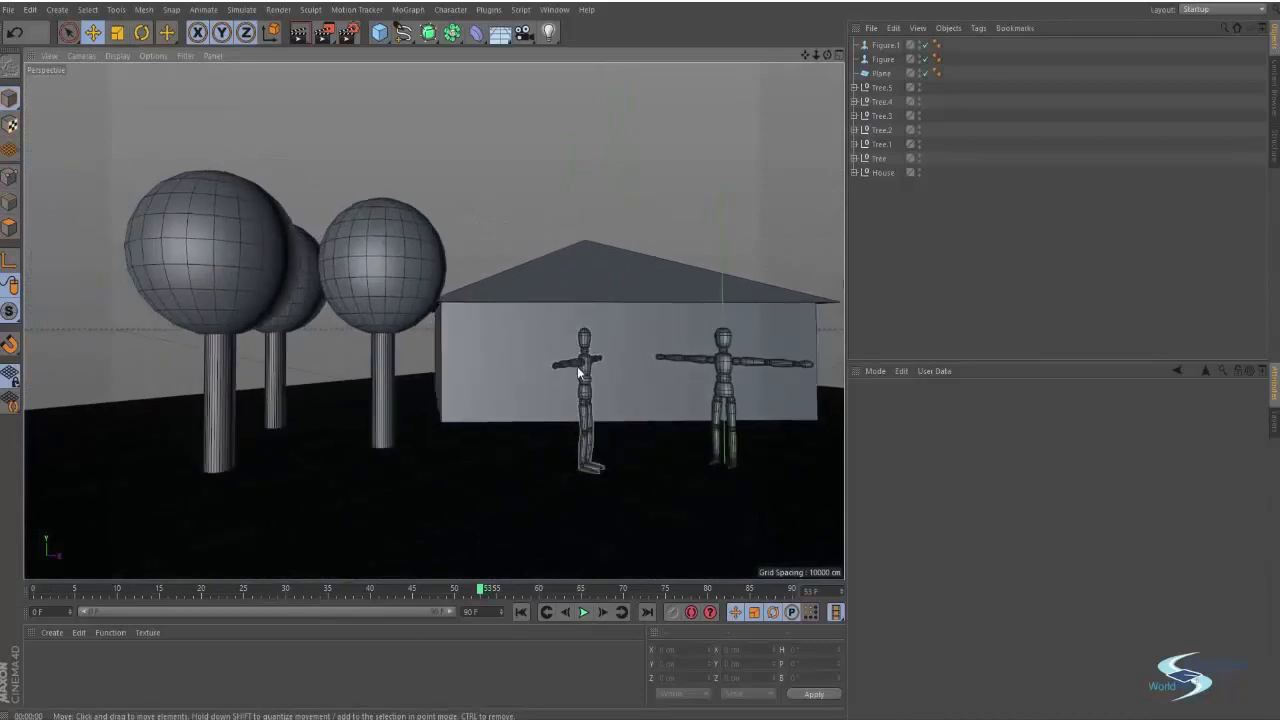
alt+drag(667, 350, 573, 362)
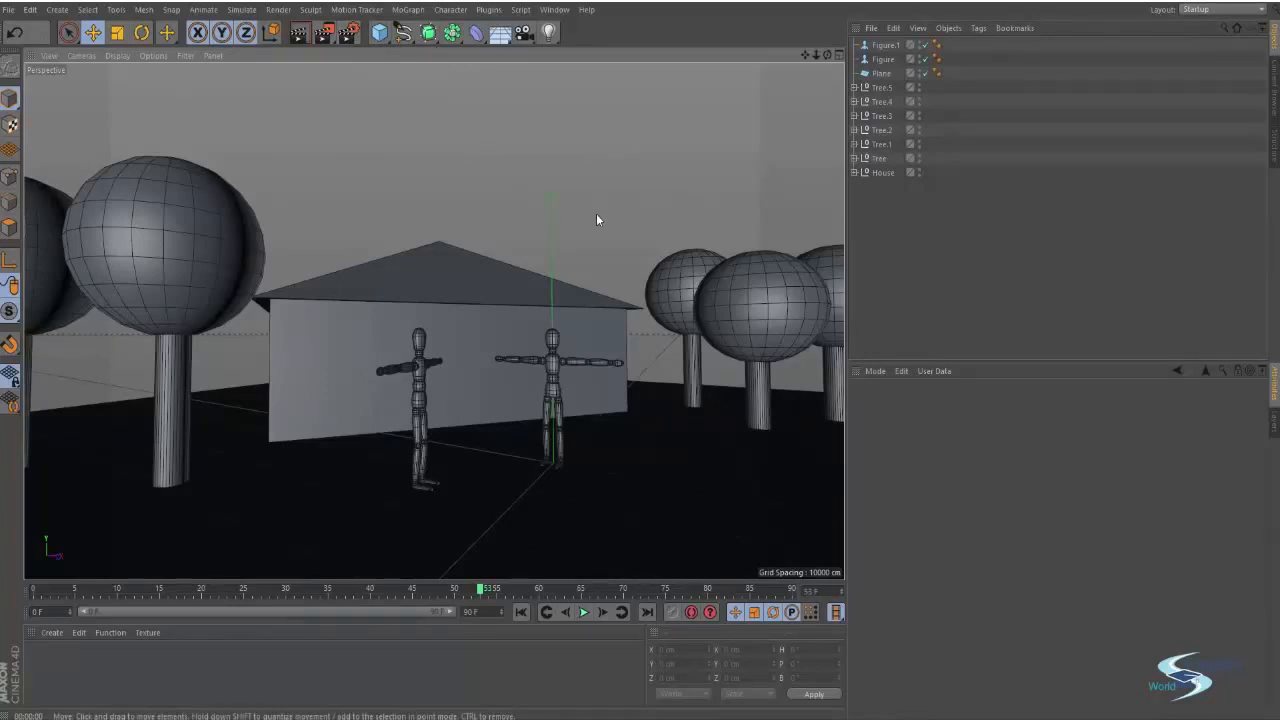
Add an Ambient Occlusion effect in the render settings
key(ctrl+b)
drag(474, 36, 457, 124)
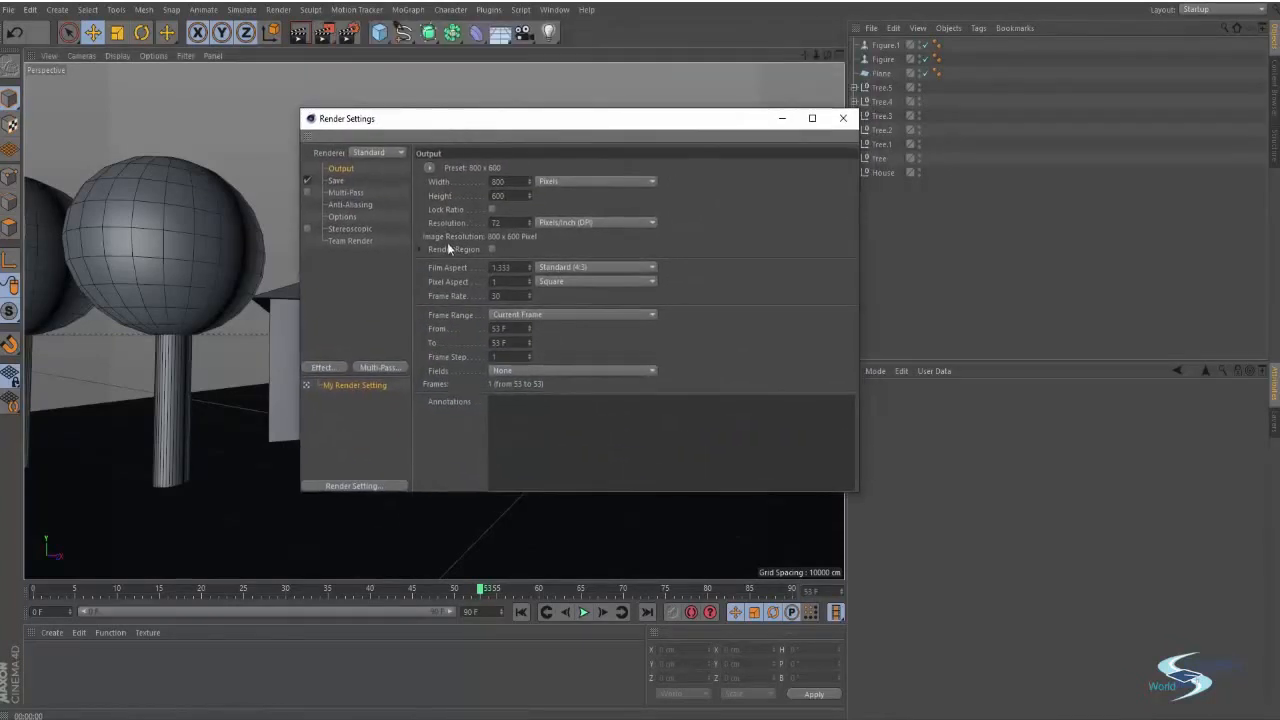
click(393, 289)
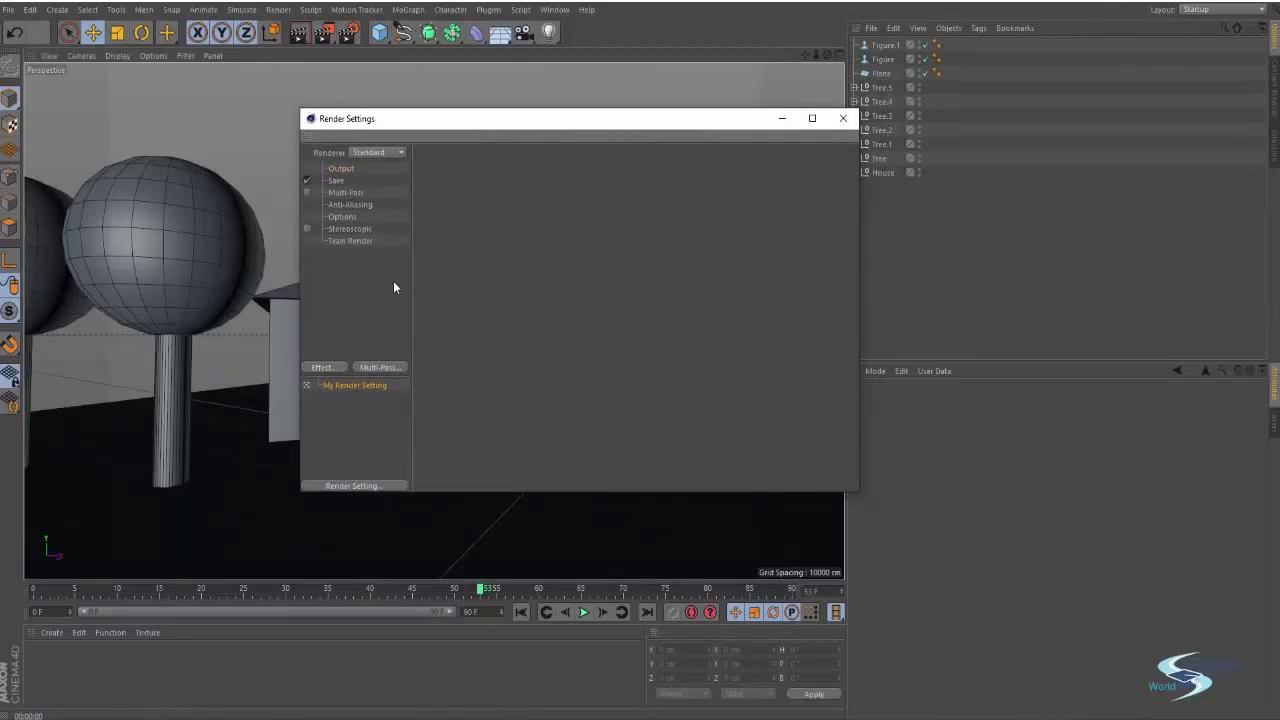
click(342, 169)
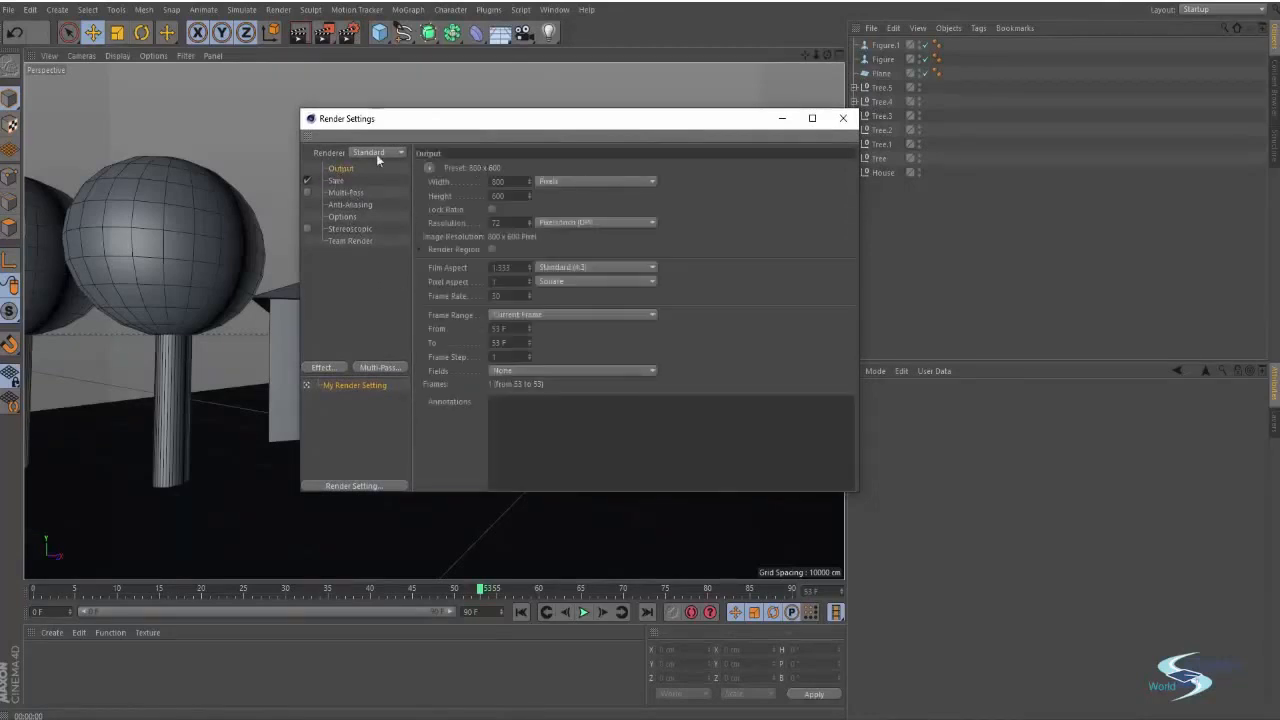
click(377, 280)
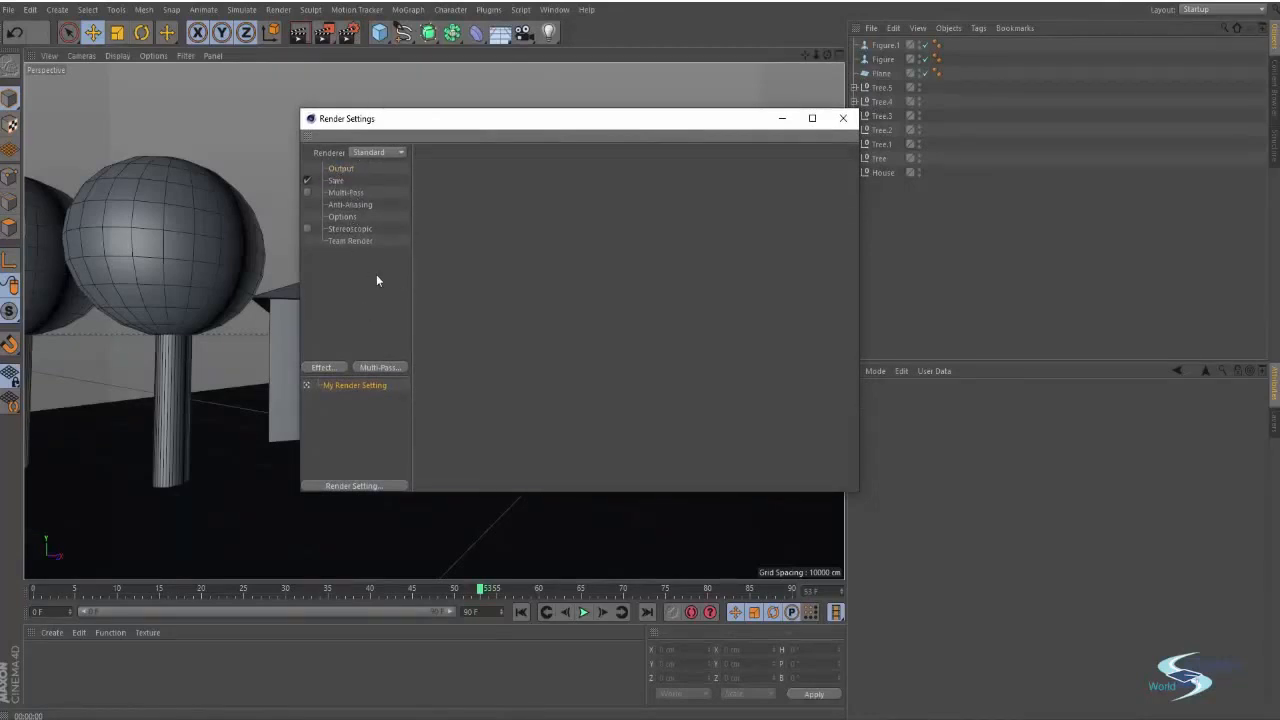
click(313, 367)
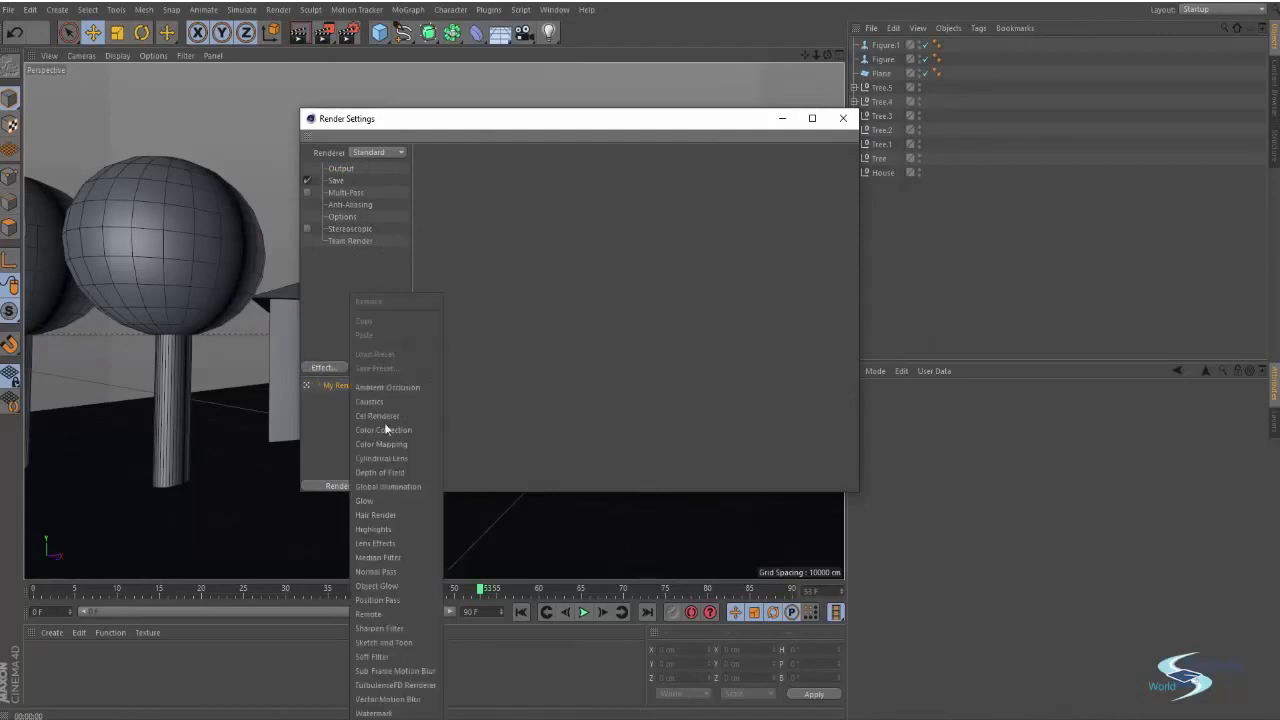
click(409, 387)
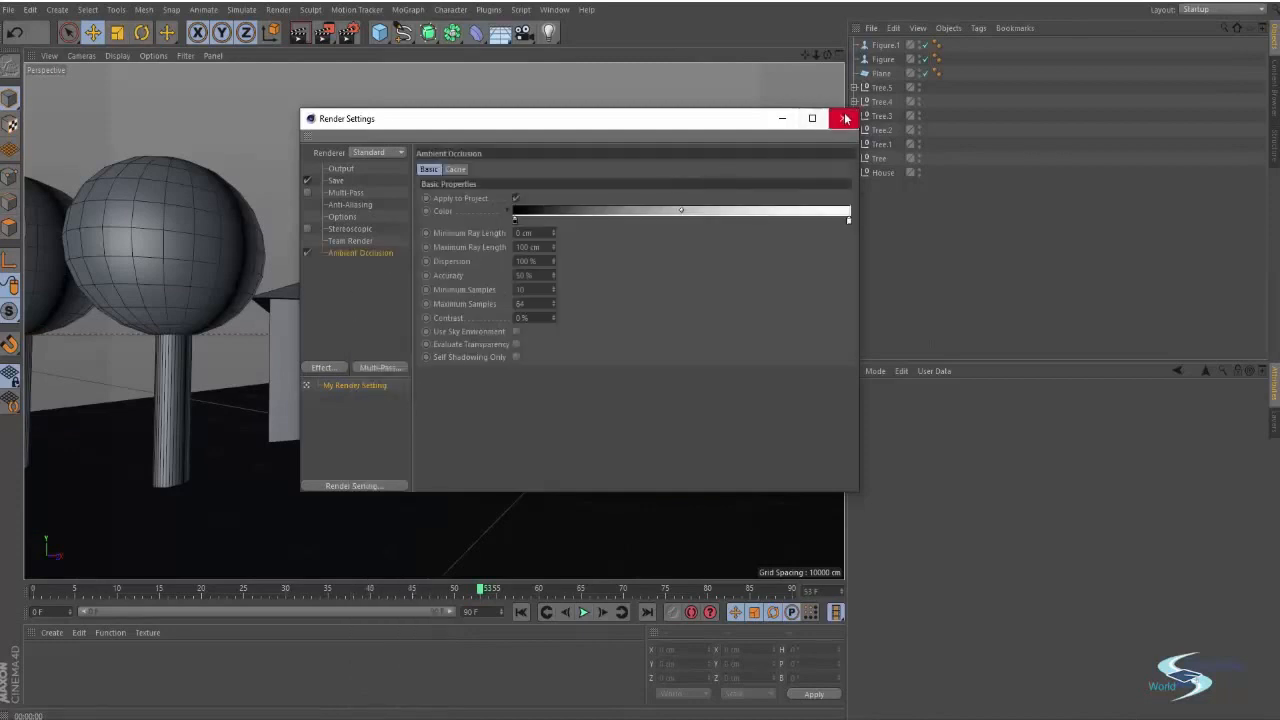
click(843, 118)
Render the wide view of the trees, house and figures with ambient occlusion
scroll(565, 316, down, 5)
alt+middle_drag(565, 316, 547, 325)
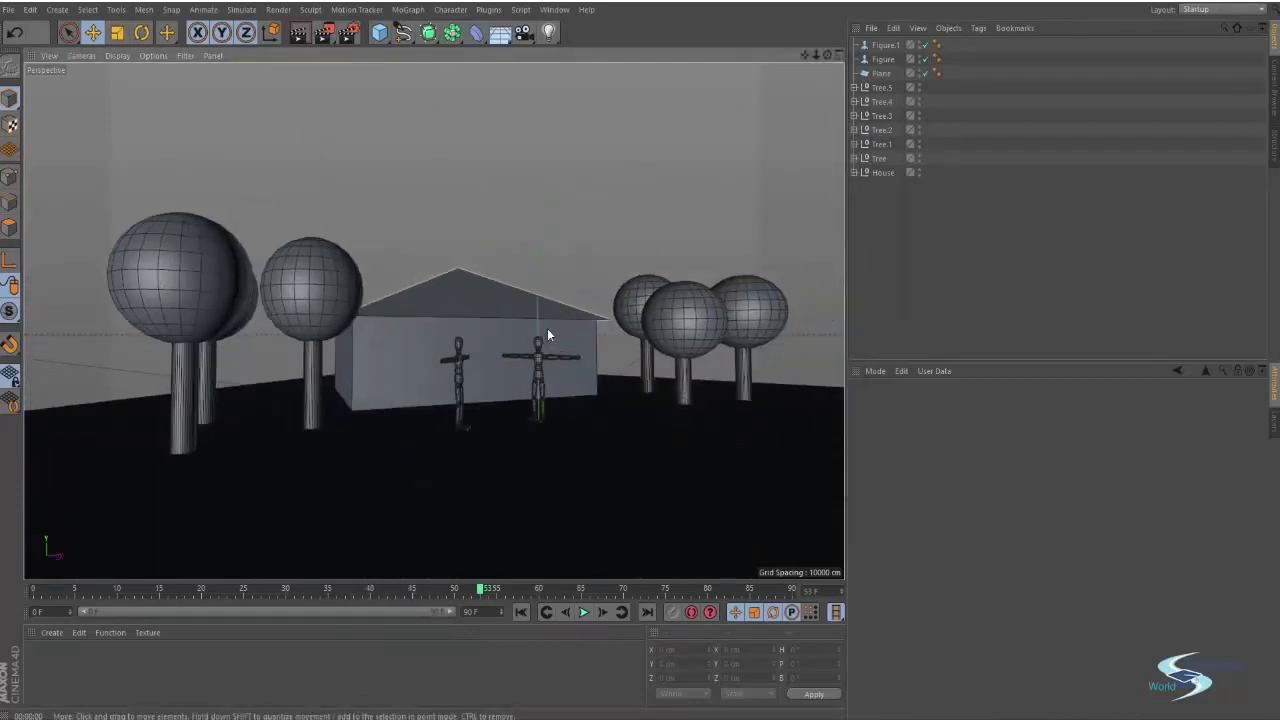
key(ctrl+r)
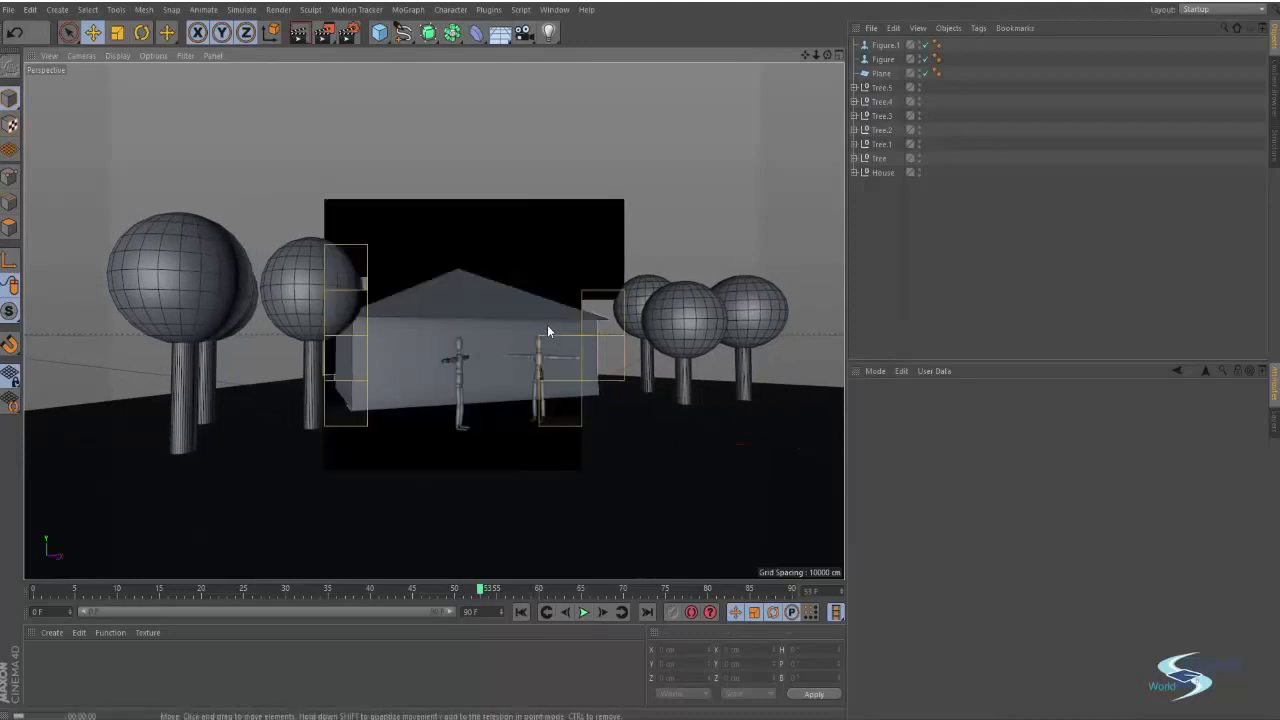
Move in to the base of the tree trunks and render that view
alt+drag(547, 325, 668, 308)
alt+right_drag(390, 338, 473, 319)
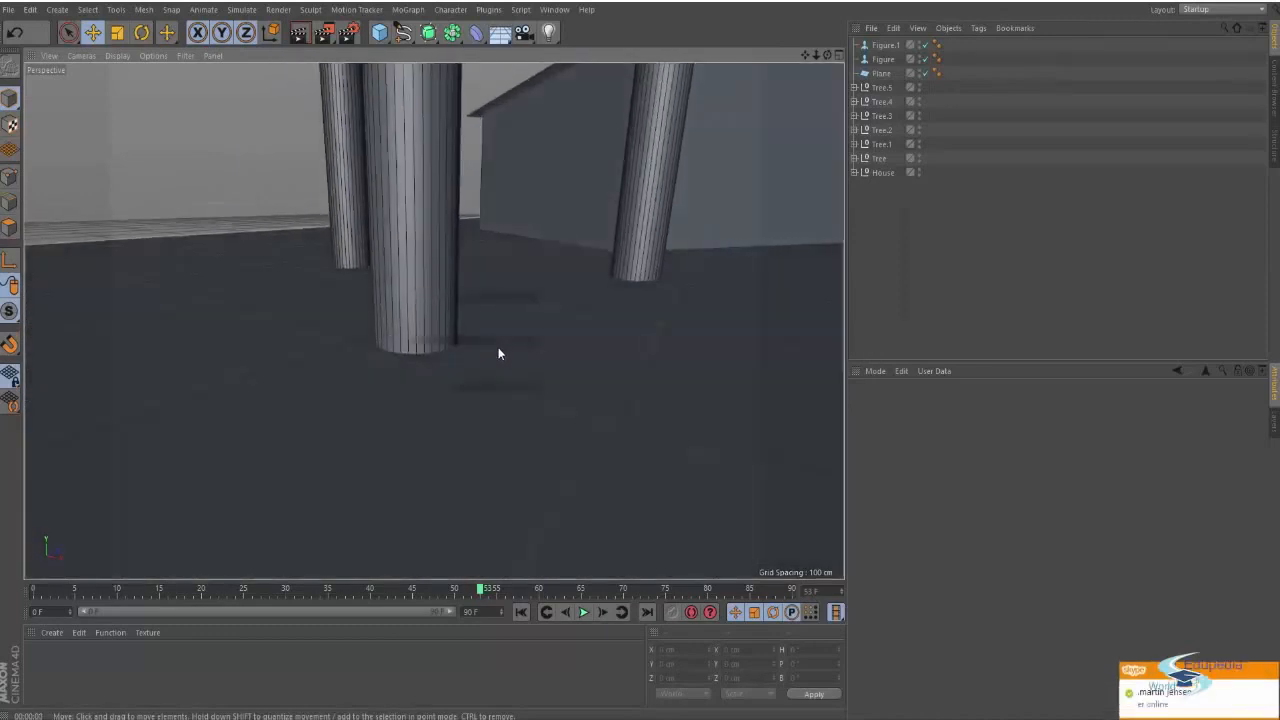
key(ctrl+r)
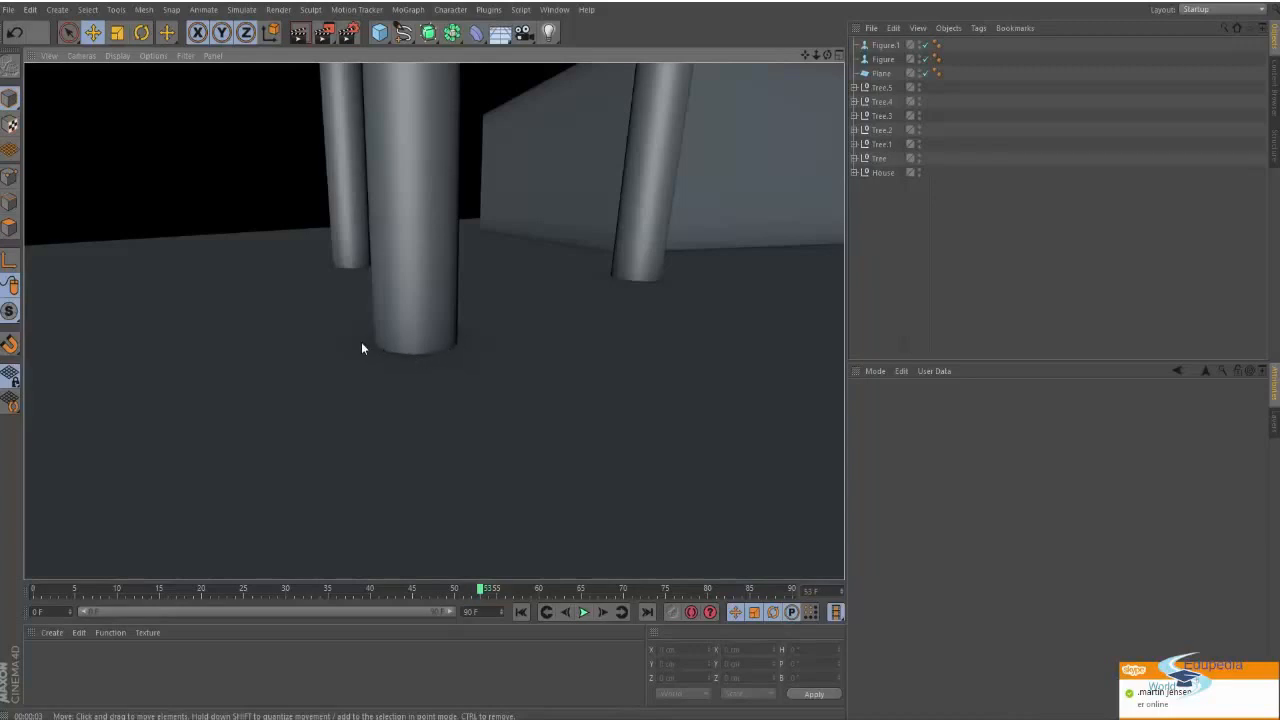
Orbit to a frontal view of the house and figures and render it twice from slightly different angles
scroll(475, 328, down, 4)
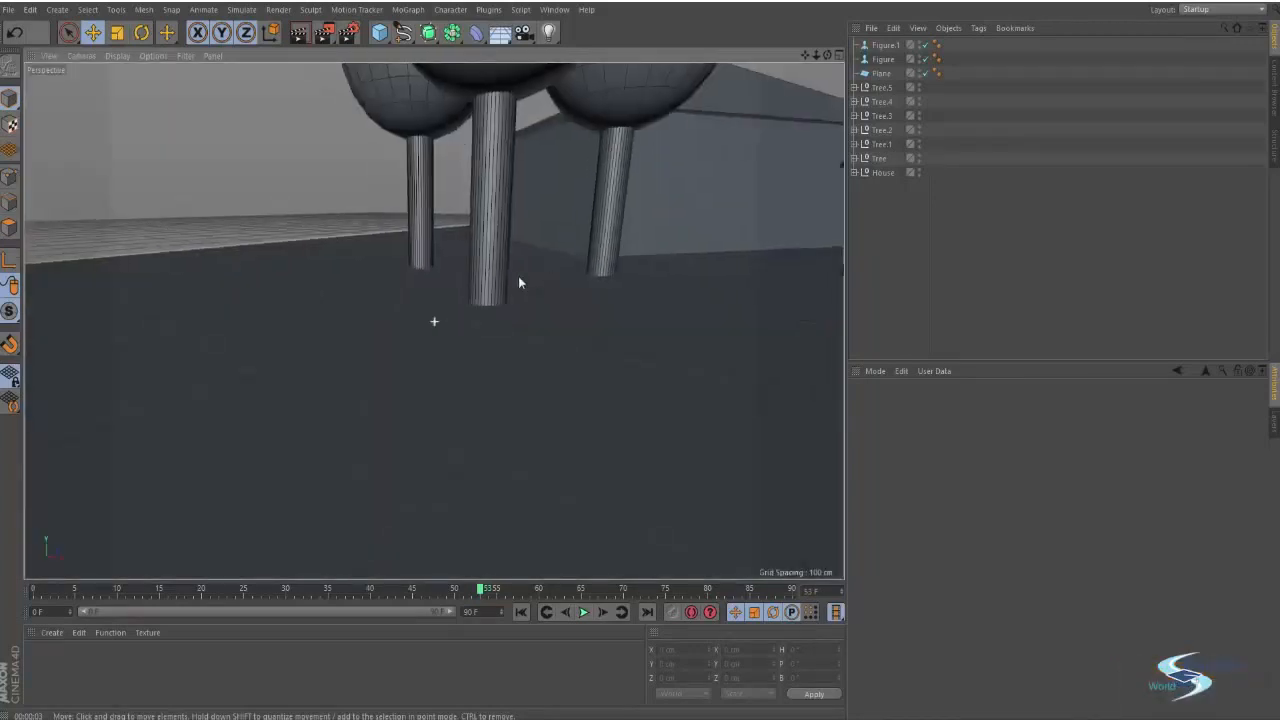
alt+drag(518, 278, 142, 354)
alt+drag(369, 265, 418, 317)
key(ctrl+r)
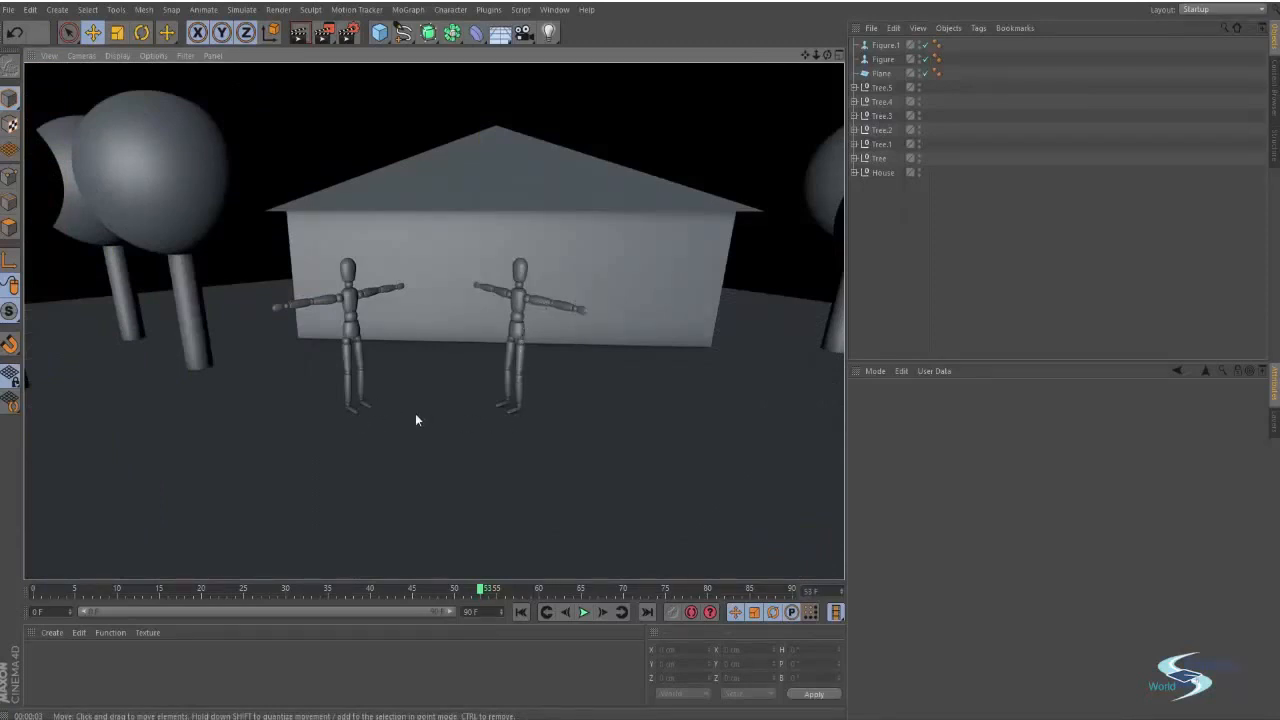
mouse_move(502, 209)
alt+mouse_down()
mouse_move(493, 227)
mouse_move(363, 221)
mouse_move(503, 220)
alt+mouse_up()
key(ctrl+r)
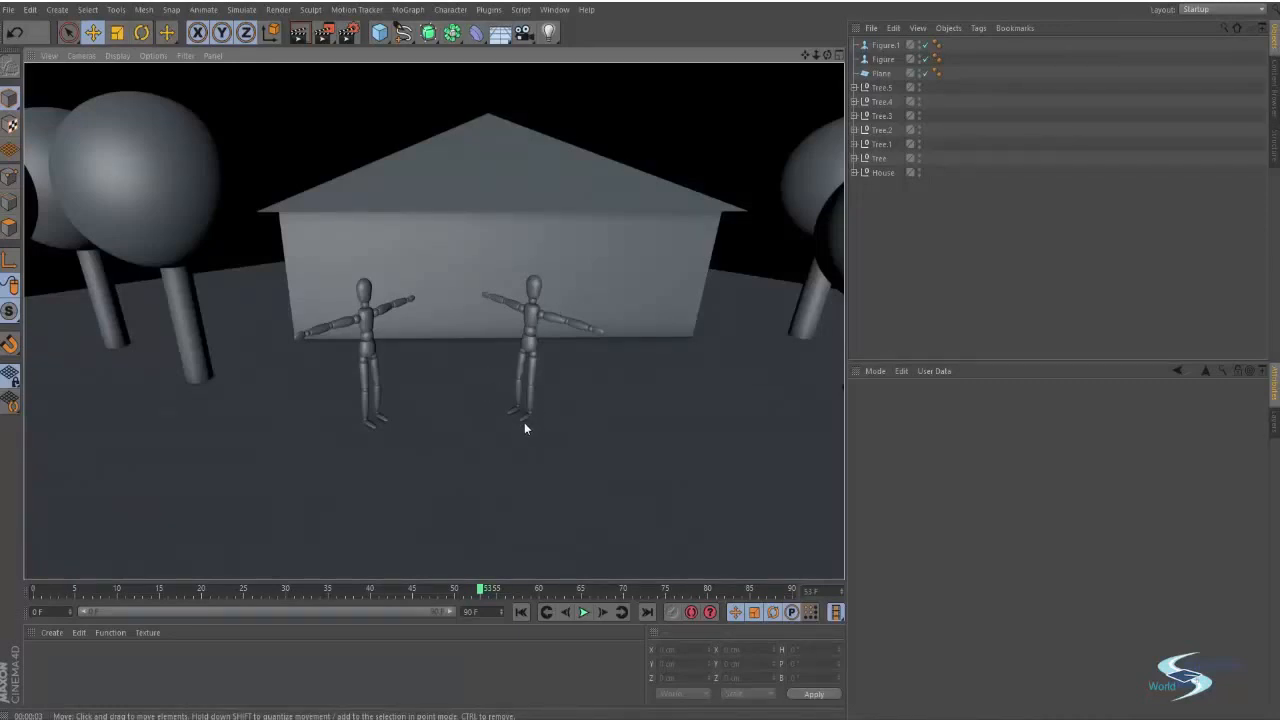
Zoom in on the figure's feet and render the close-up
scroll(528, 418, up, 5)
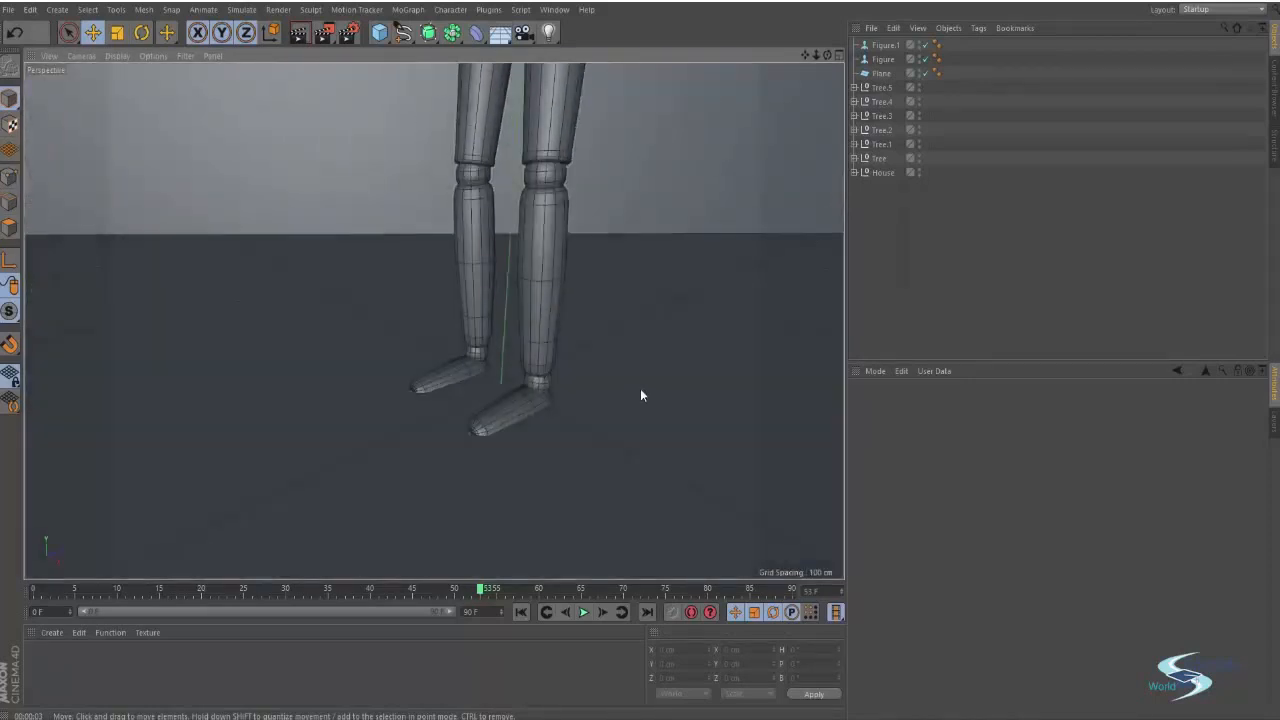
key(ctrl+r)
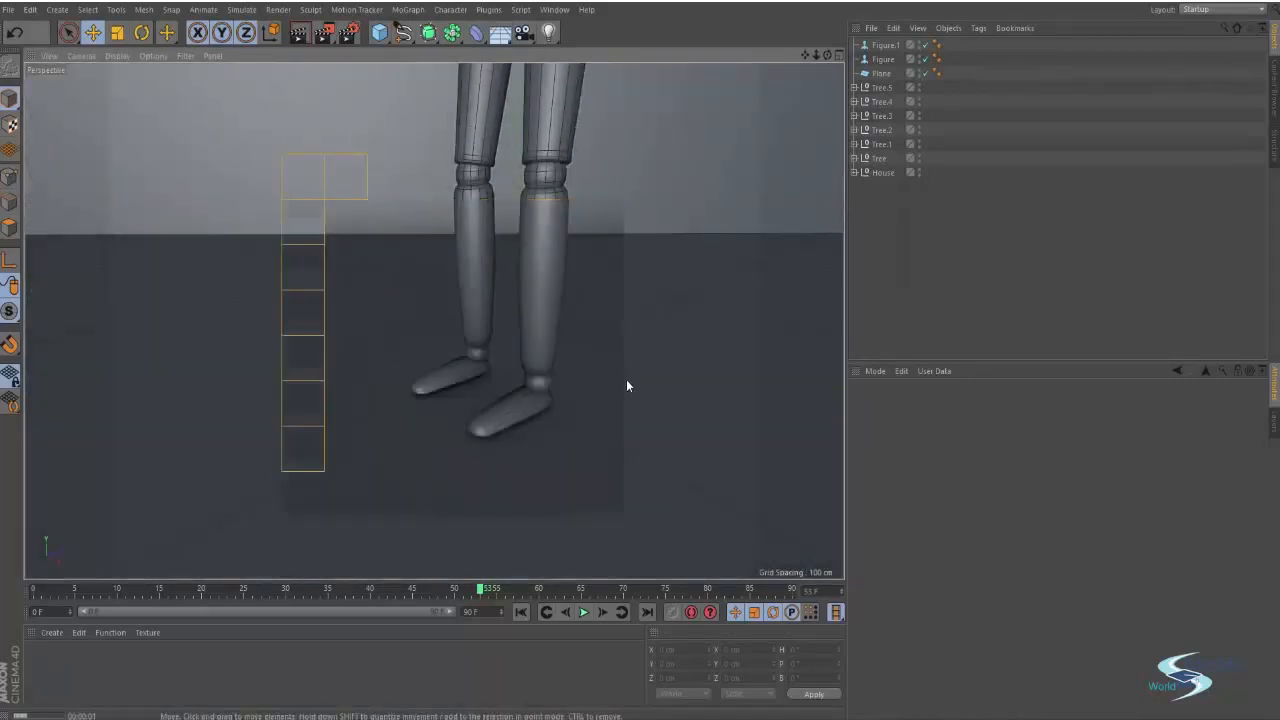
Select the figure, inspect its feet up close, and lower its Y position slightly
click(508, 418)
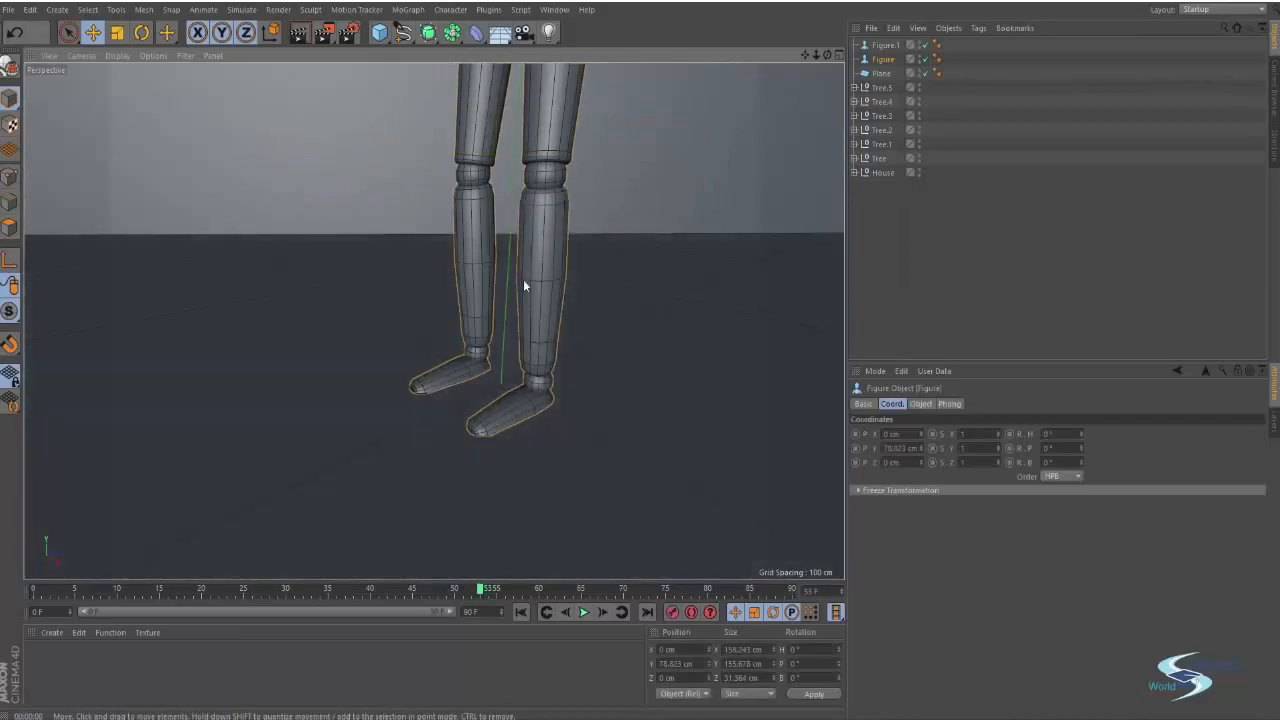
scroll(570, 410, up, 6)
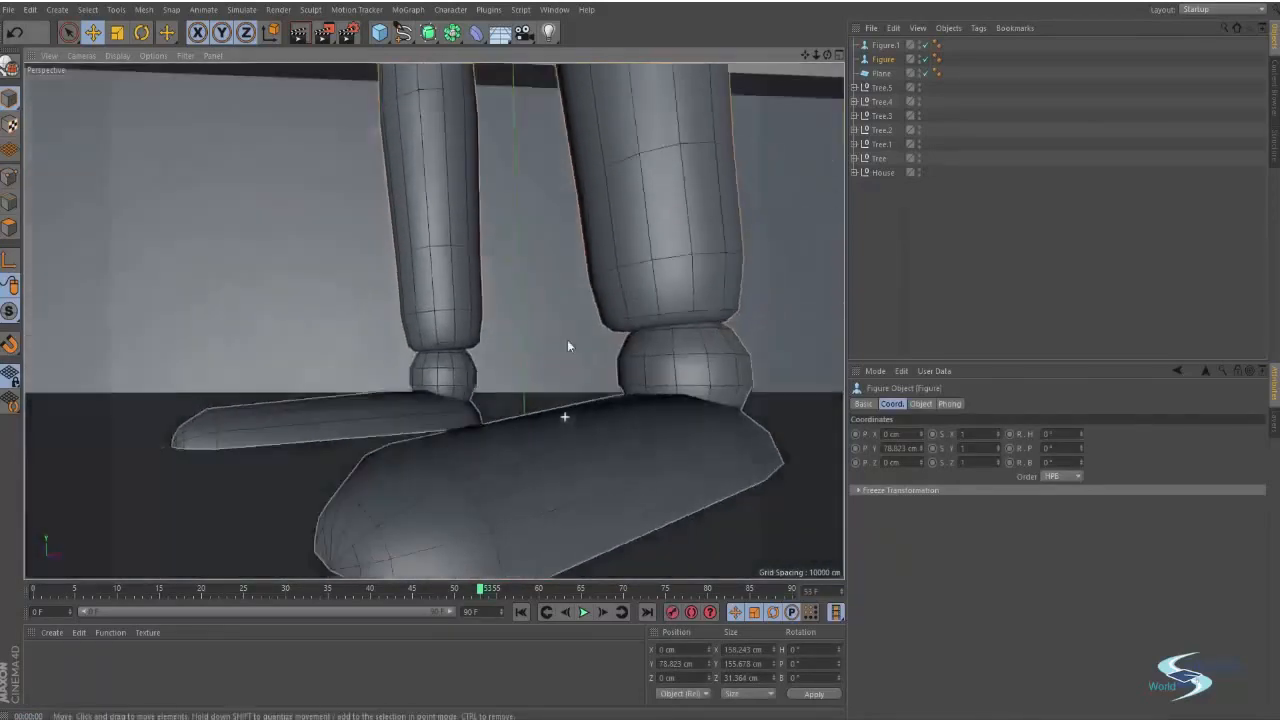
alt+drag(567, 341, 532, 304)
scroll(526, 326, down, 5)
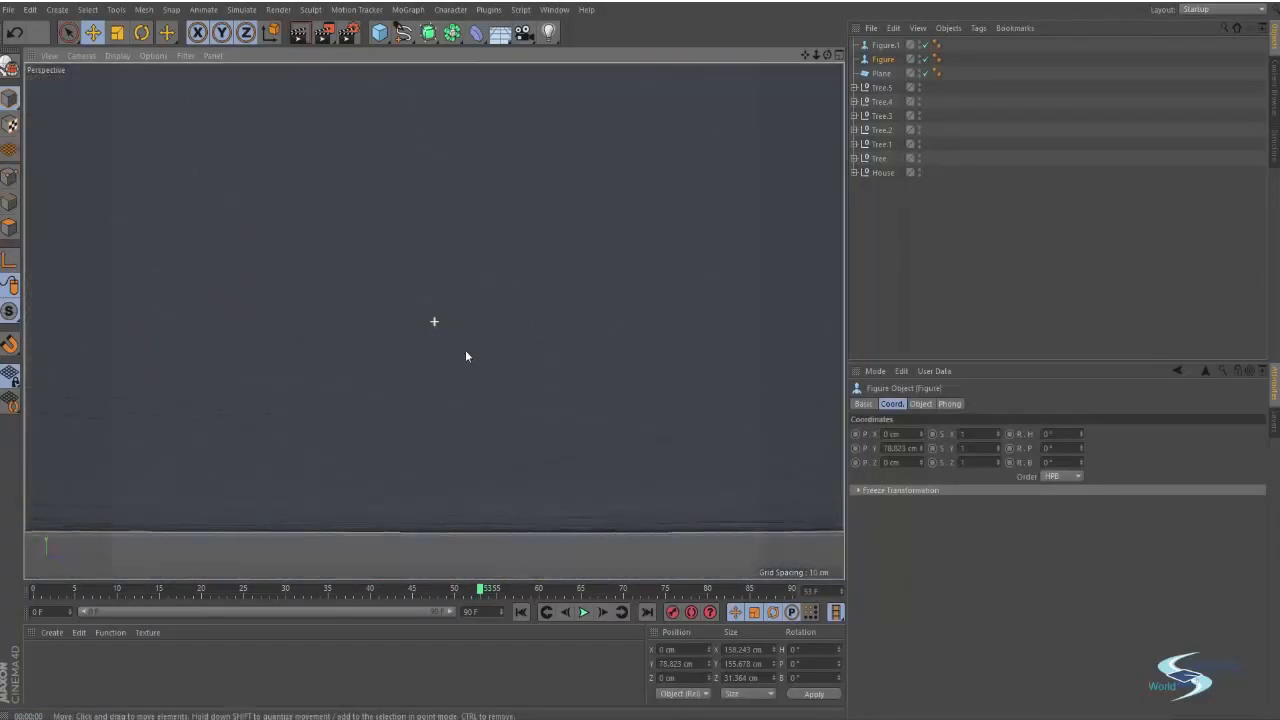
alt+drag(474, 344, 486, 413)
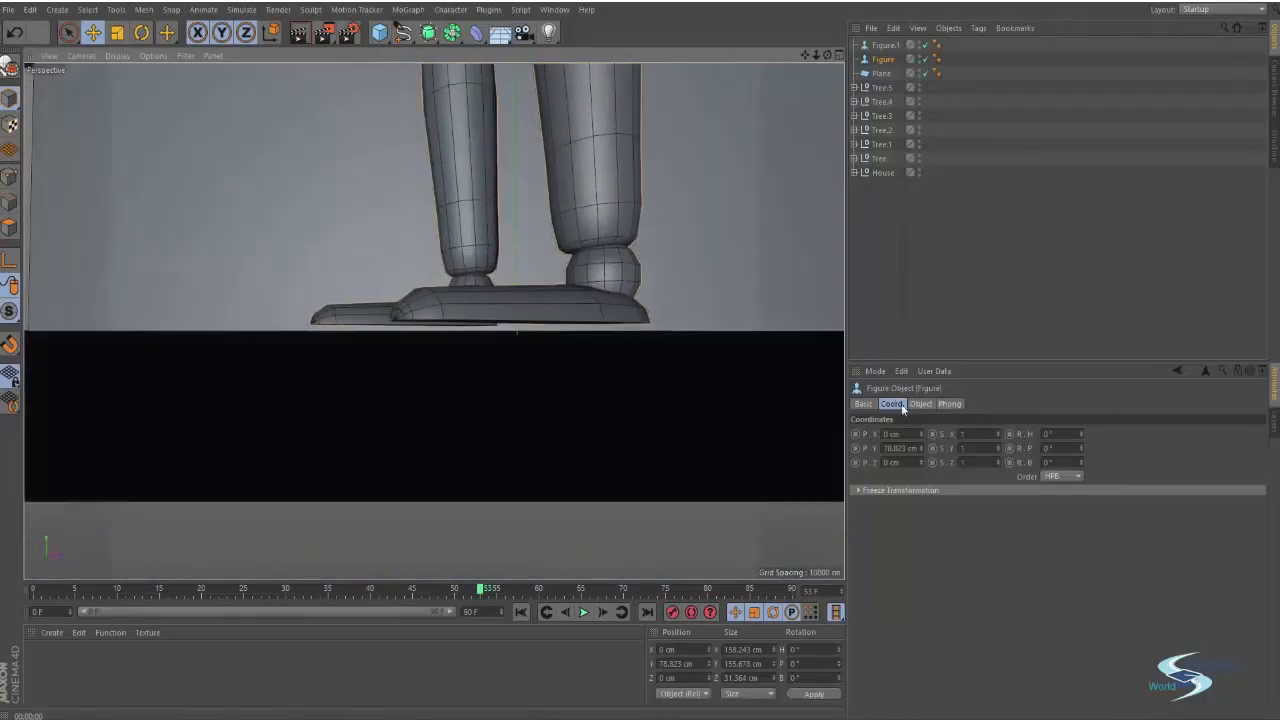
drag(921, 451, 921, 451)
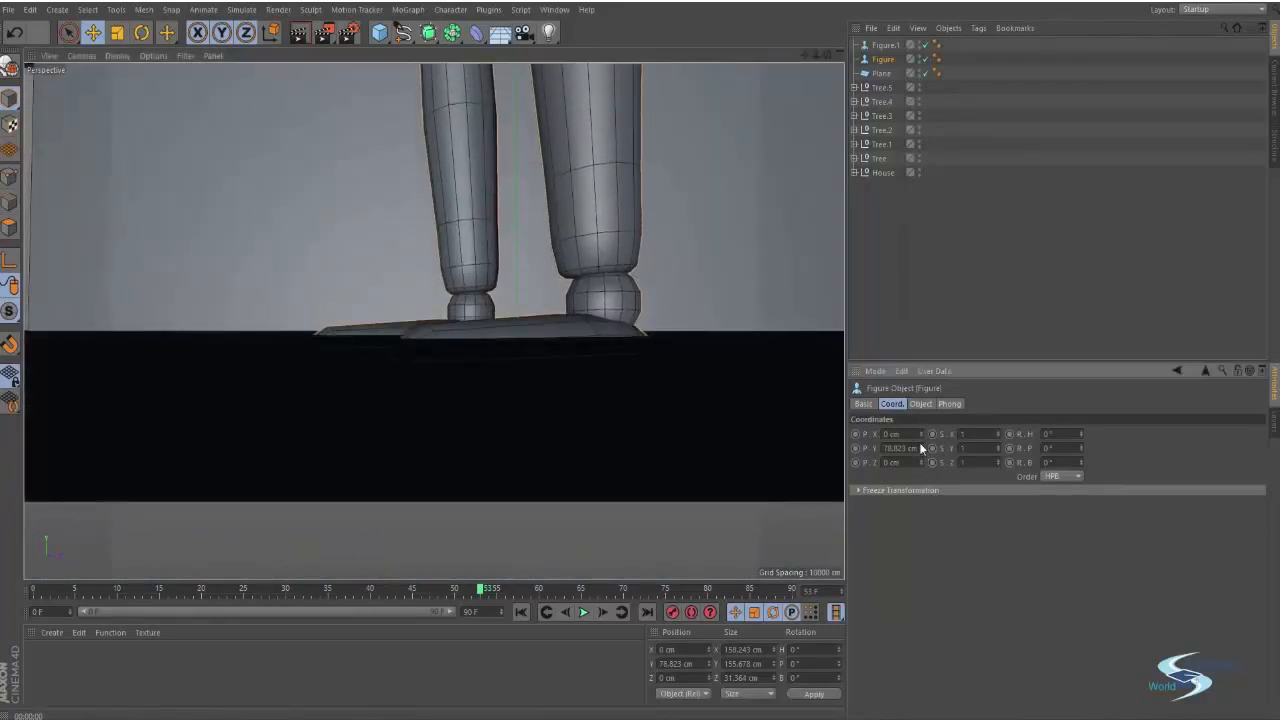
click(921, 447)
click(898, 313)
Orbit out to view both figures and render the scene
alt+drag(634, 260, 620, 322)
scroll(604, 317, down, 5)
key(ctrl+r)
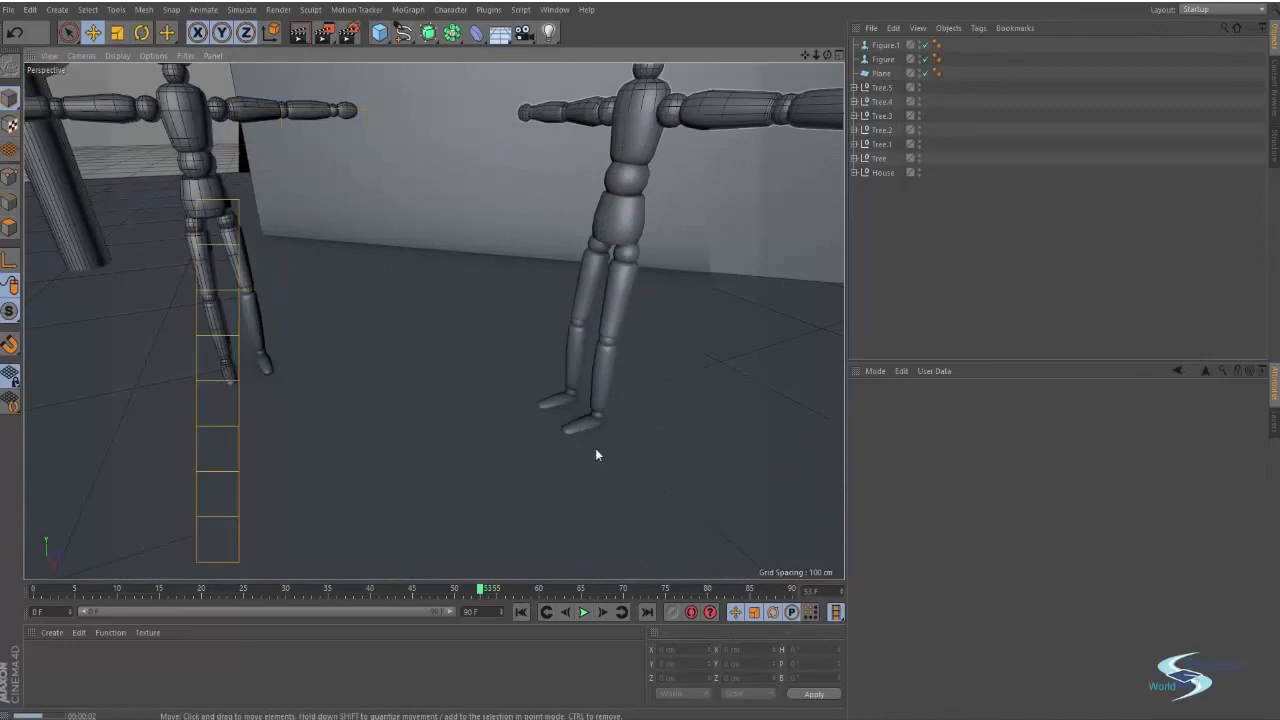
Select the second figure and lower its Y position to 77.823 cm
click(265, 362)
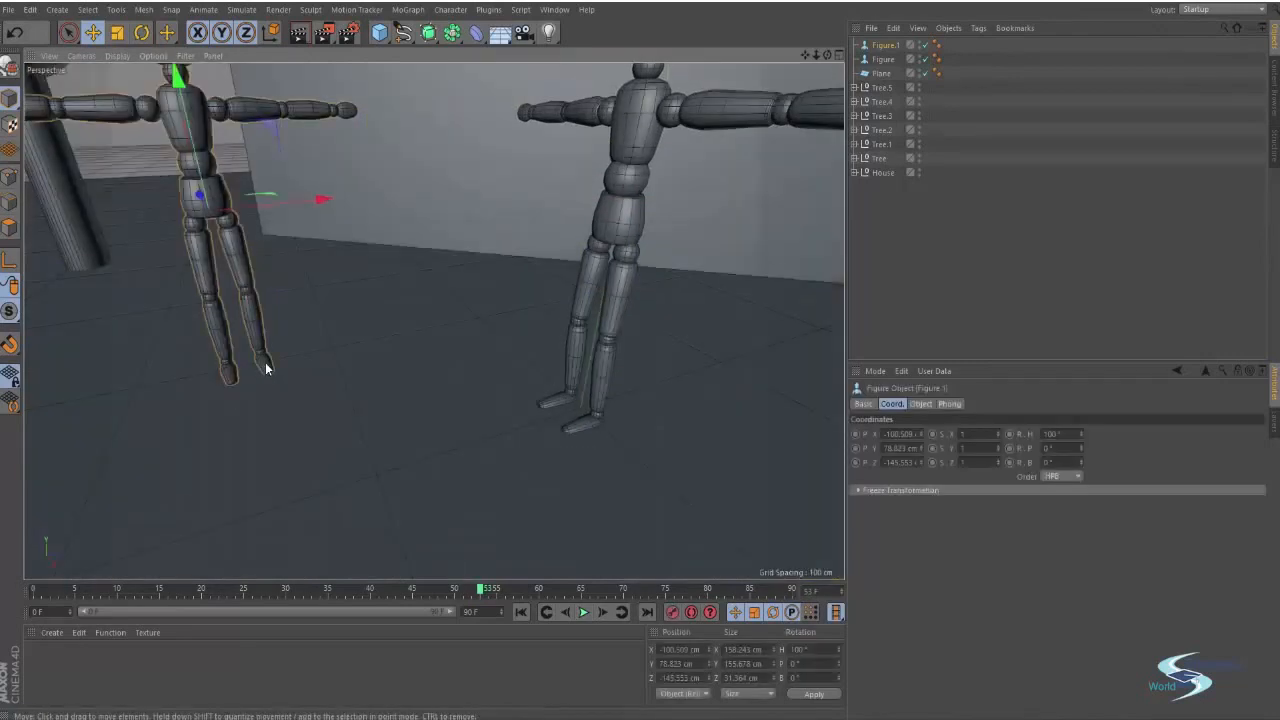
click(920, 452)
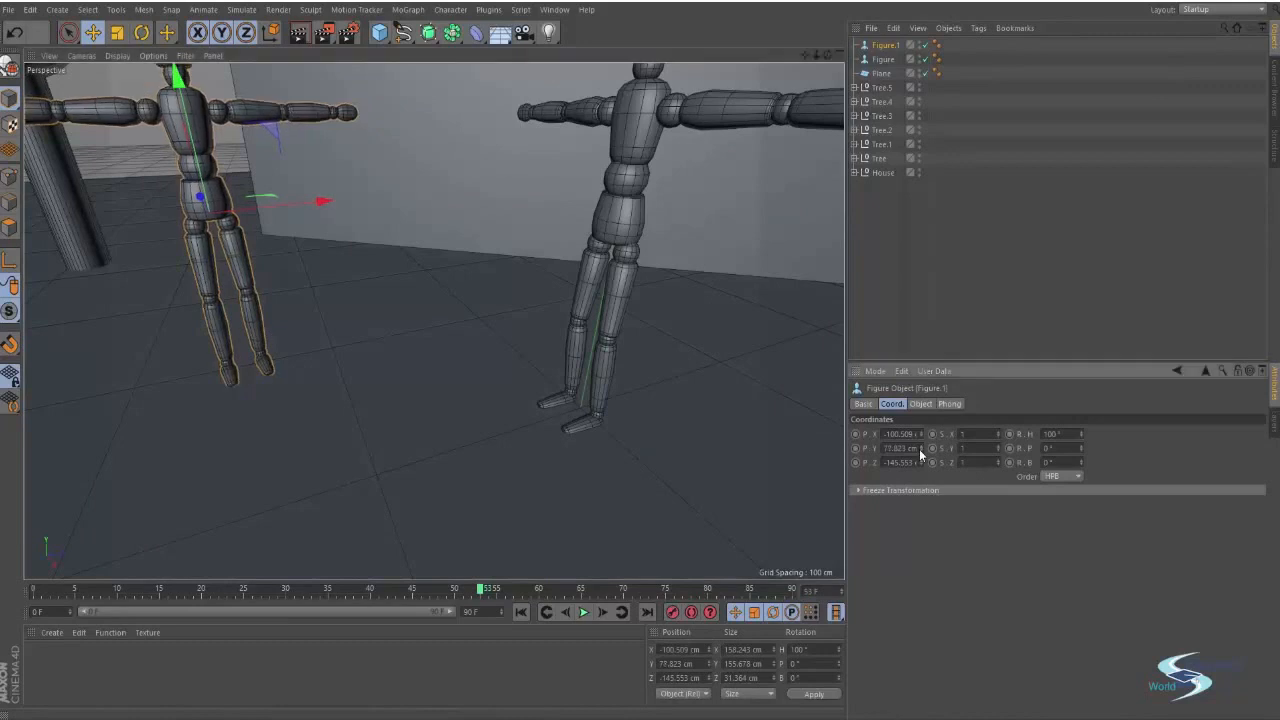
click(867, 260)
Render the house and figures, then orbit to a view behind the trees and render again
scroll(514, 326, down, 10)
key(ctrl+r)
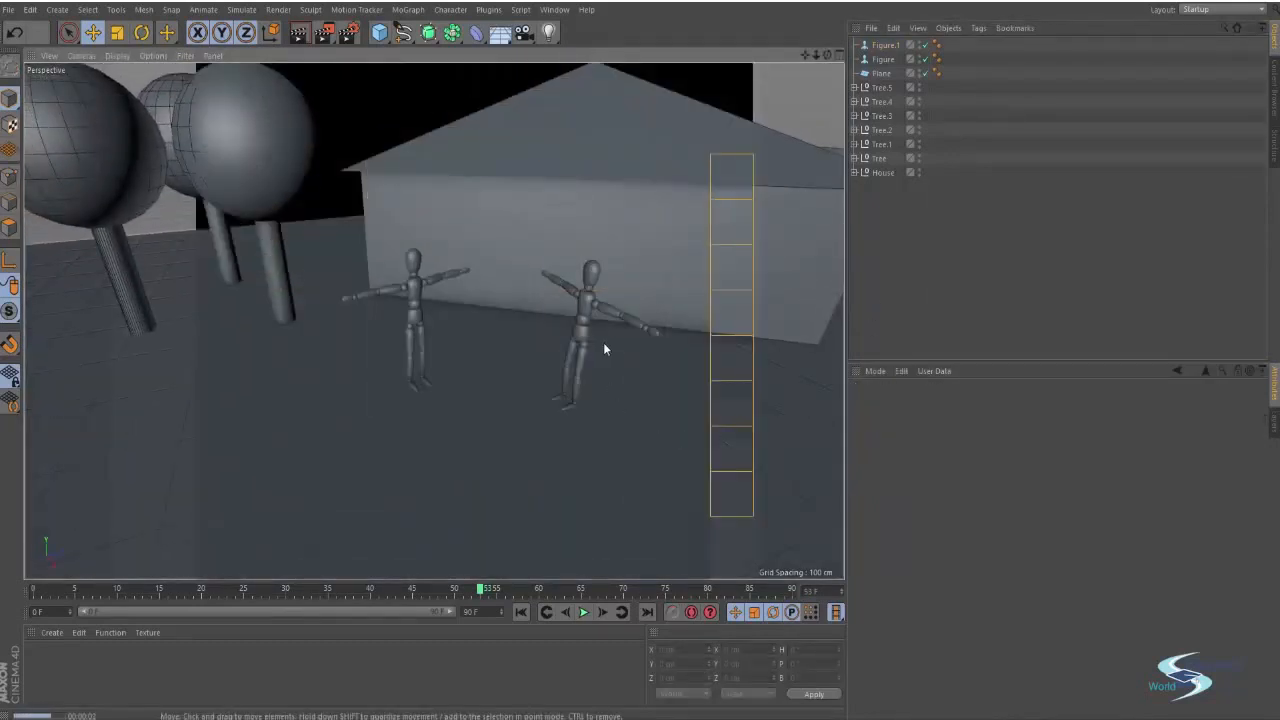
alt+drag(591, 307, 660, 259)
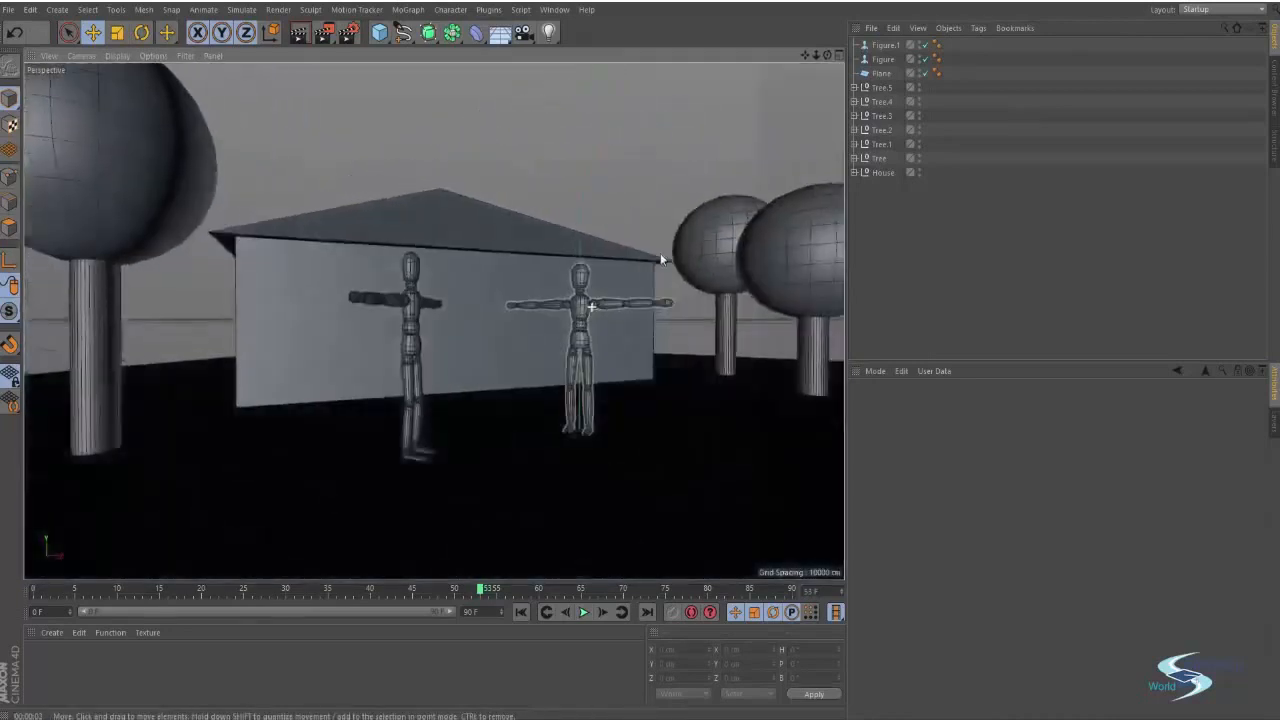
alt+right_drag(660, 259, 434, 320)
alt+drag(434, 320, 646, 369)
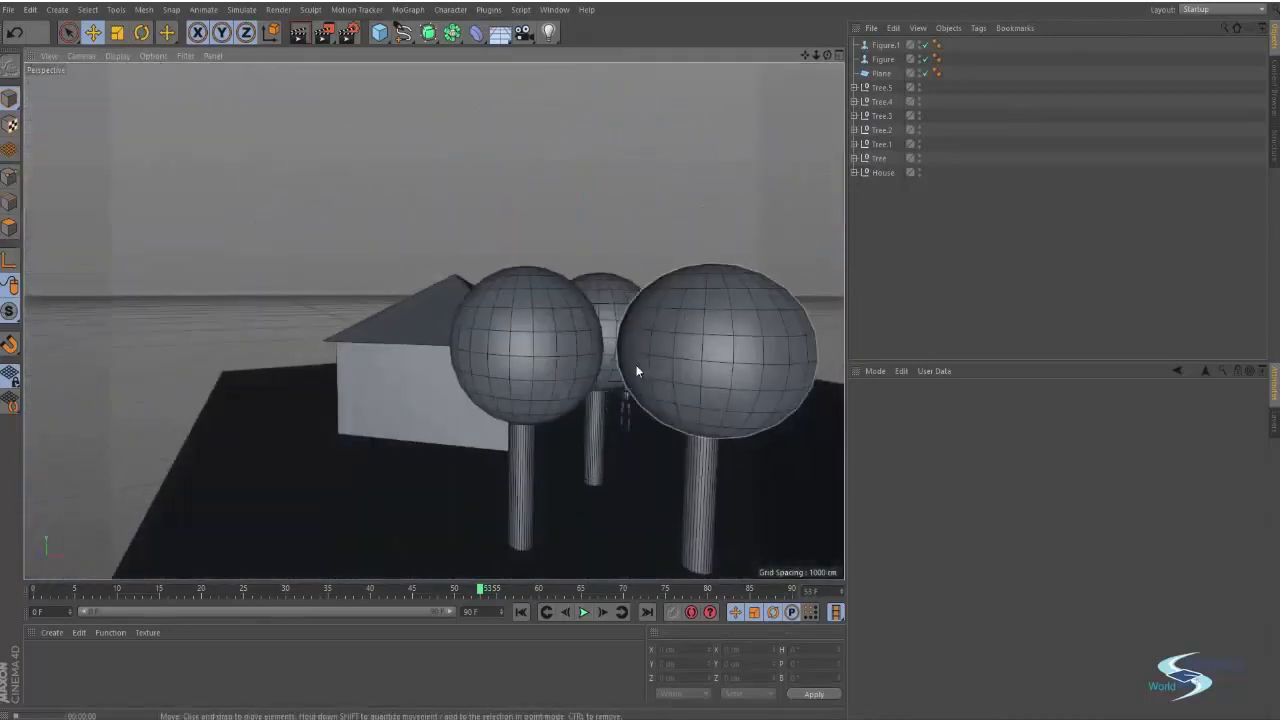
key(ctrl+r)
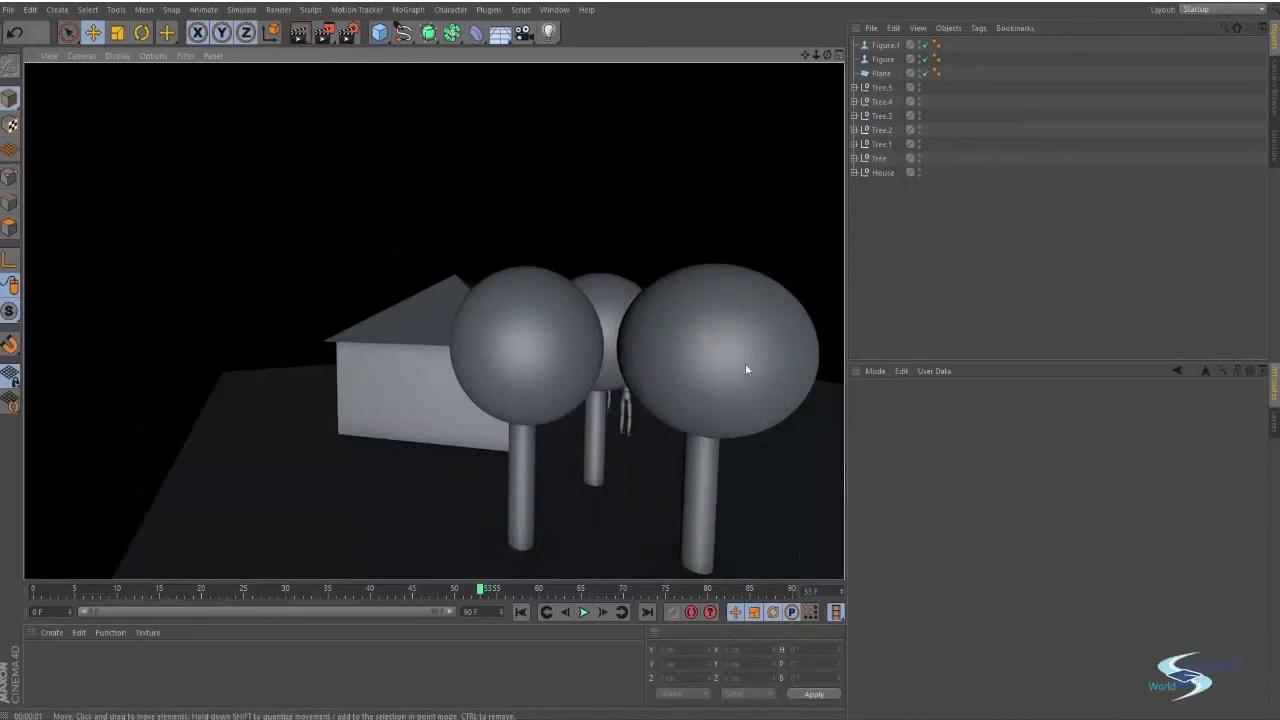
Orbit to a wide view of the scene and add a Light object
mouse_move(745, 370)
alt+mouse_down()
mouse_move(471, 378)
mouse_move(400, 343)
mouse_move(291, 338)
mouse_move(268, 316)
mouse_move(603, 344)
alt+mouse_up()
alt+drag(502, 328, 604, 305)
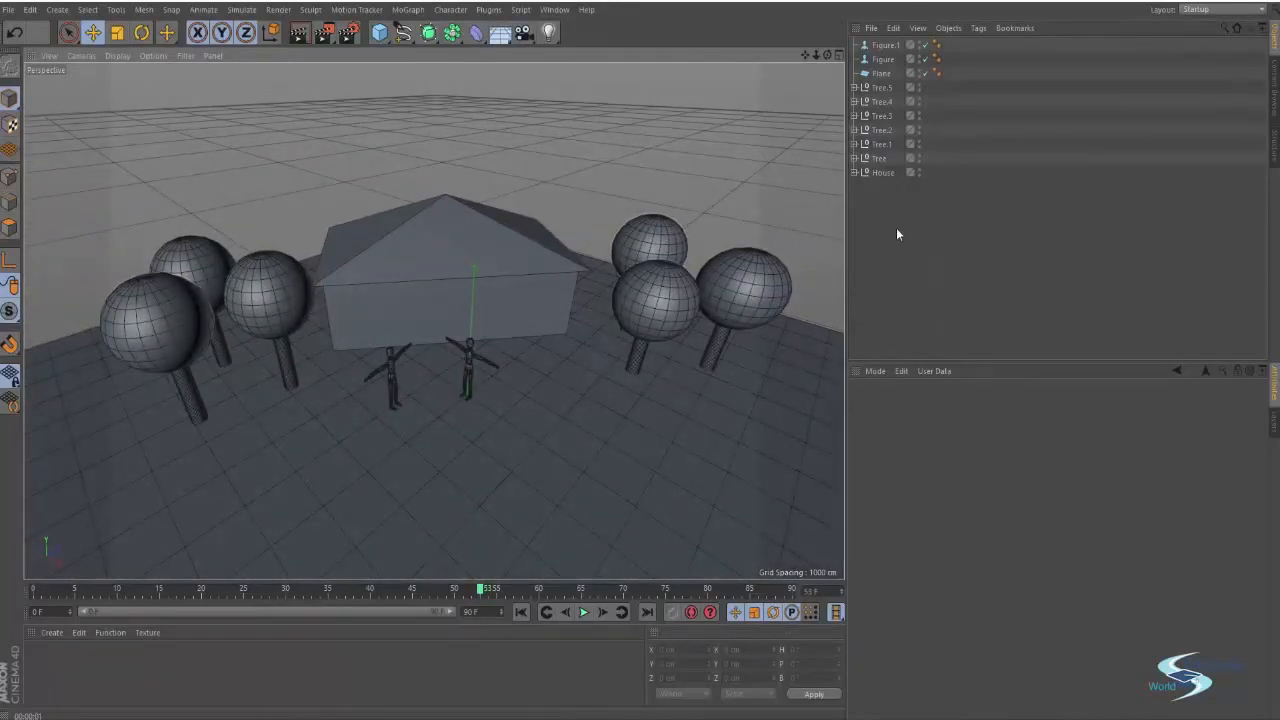
click(548, 34)
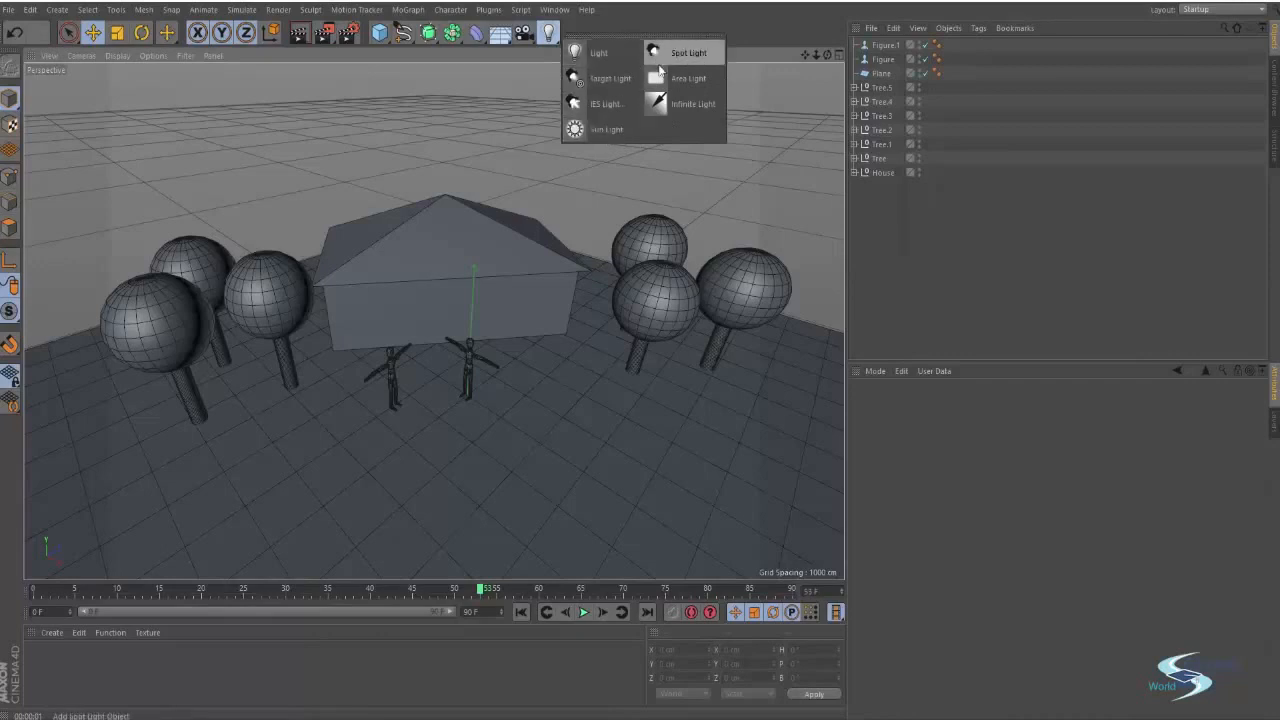
click(590, 52)
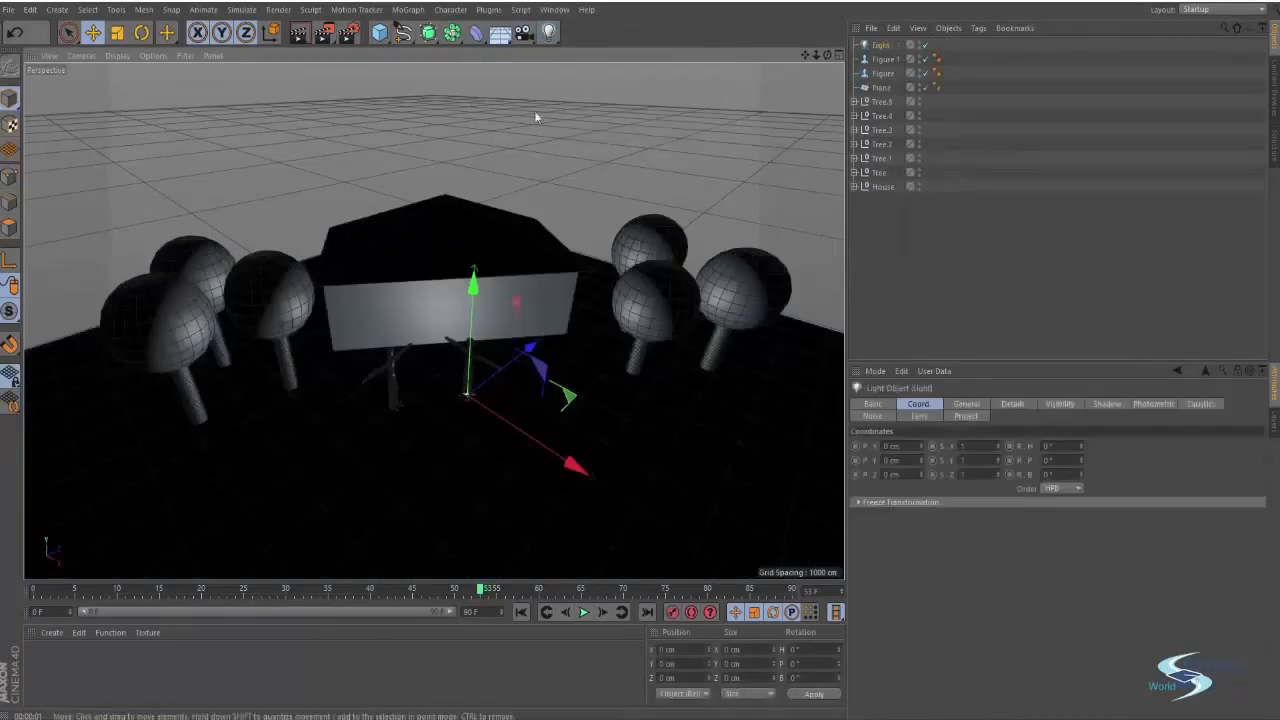
Move the light up and back to about 341 cm in Y and -488 cm in Z
alt+drag(579, 358, 443, 266)
drag(544, 270, 403, 164)
scroll(373, 229, down, 5)
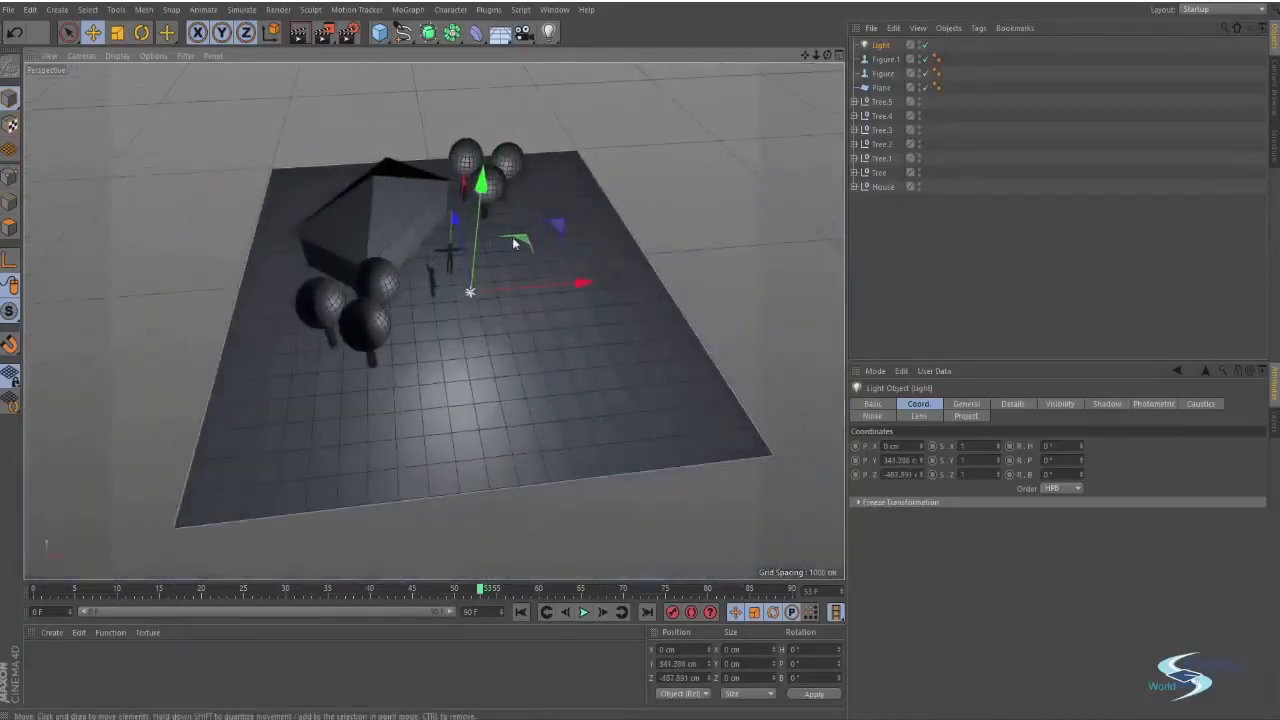
Orbit to a front view of the house and figures and render the viewport
mouse_move(510, 263)
mouse_down()
mouse_move(307, 354)
mouse_move(250, 179)
mouse_move(480, 50)
mouse_move(672, 173)
mouse_move(640, 430)
mouse_move(288, 410)
mouse_move(240, 197)
mouse_move(209, 238)
mouse_move(345, 425)
mouse_move(589, 402)
mouse_move(720, 315)
mouse_move(712, 160)
mouse_move(652, 102)
mouse_move(600, 96)
mouse_move(610, 88)
mouse_up()
click(713, 164)
alt+drag(506, 204, 404, 147)
alt+right_drag(404, 138, 470, 110)
alt+drag(470, 115, 473, 287)
key(ctrl+r)
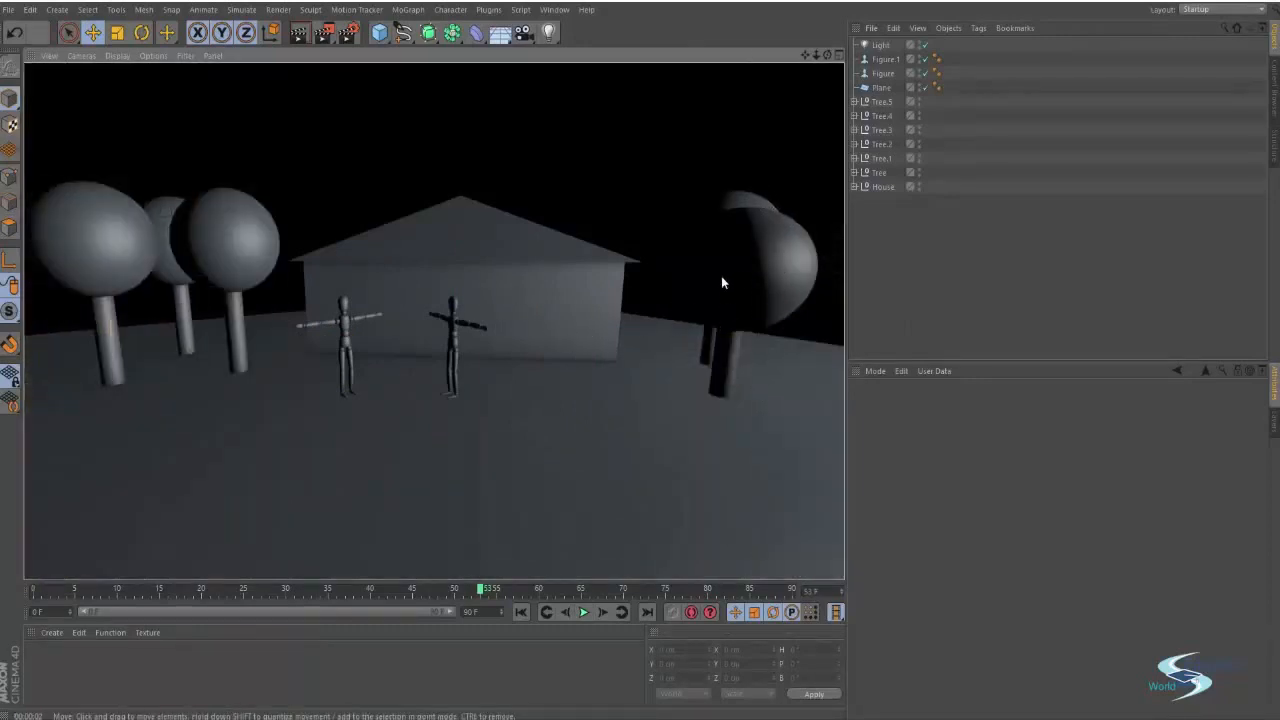
Orbit around the trees and render the viewport from several different angles
alt+drag(783, 240, 617, 296)
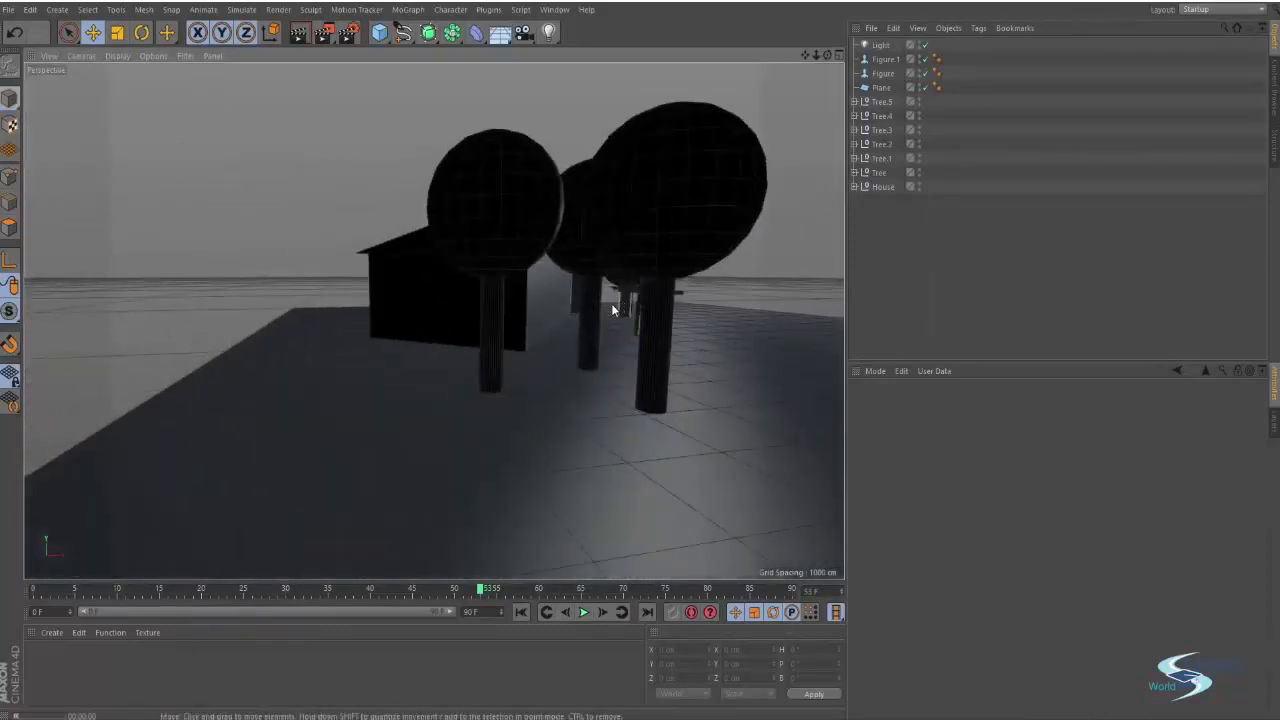
key(ctrl+r)
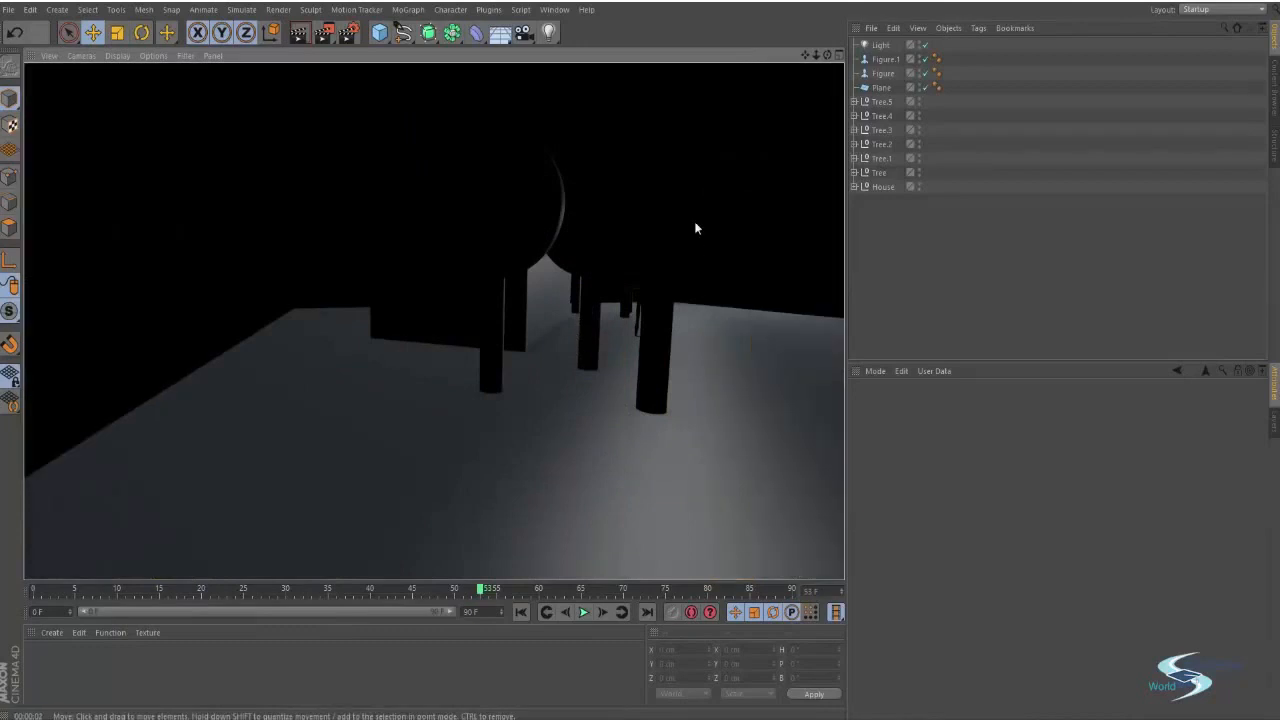
alt+drag(712, 188, 606, 347)
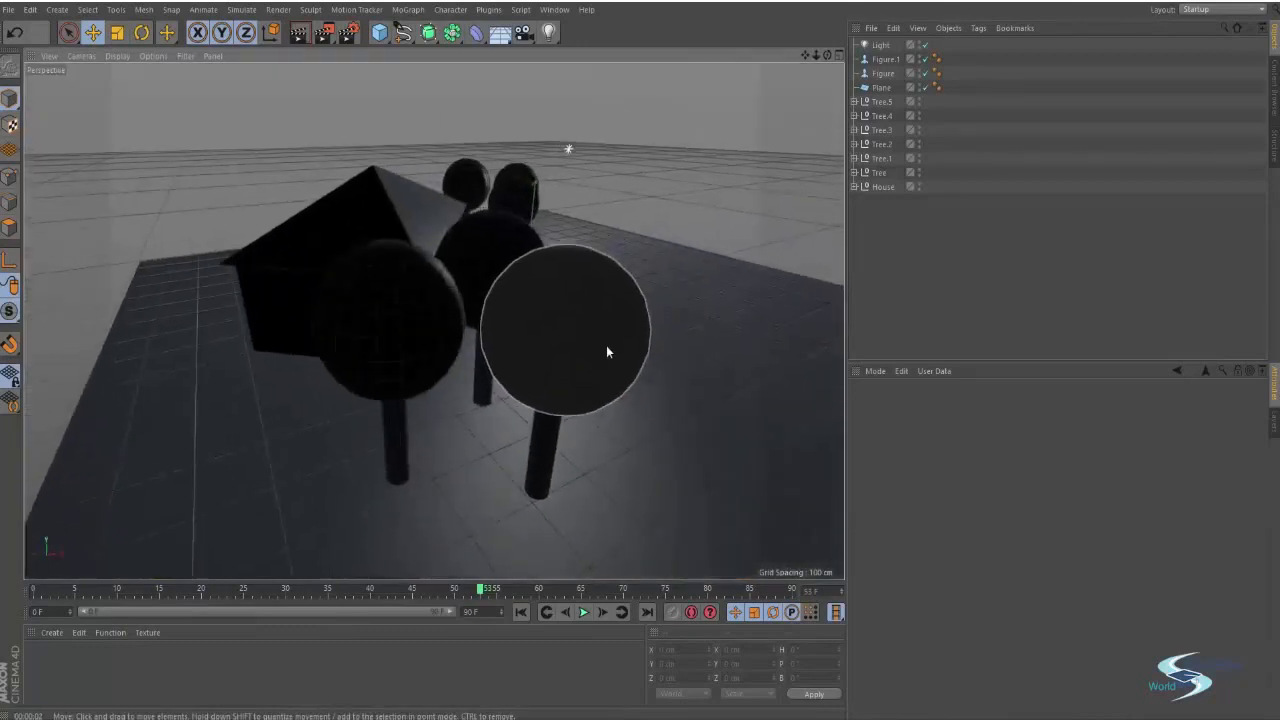
key(ctrl+r)
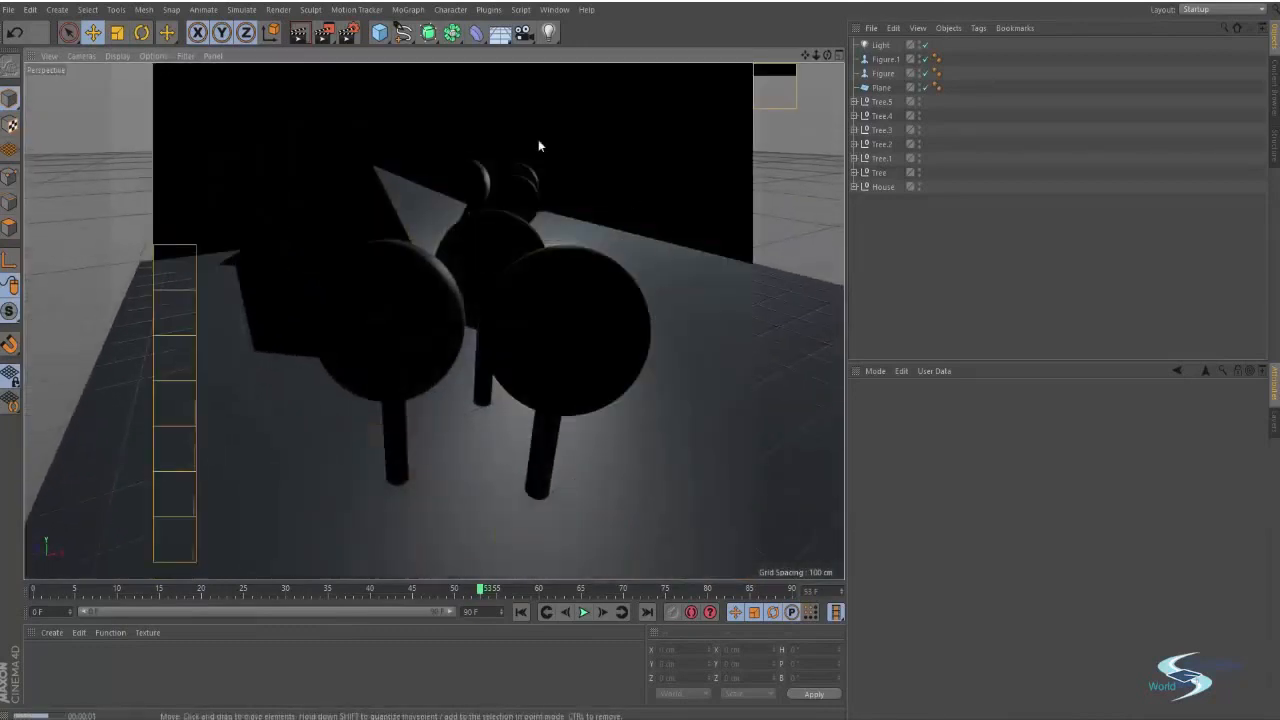
alt+drag(493, 257, 562, 341)
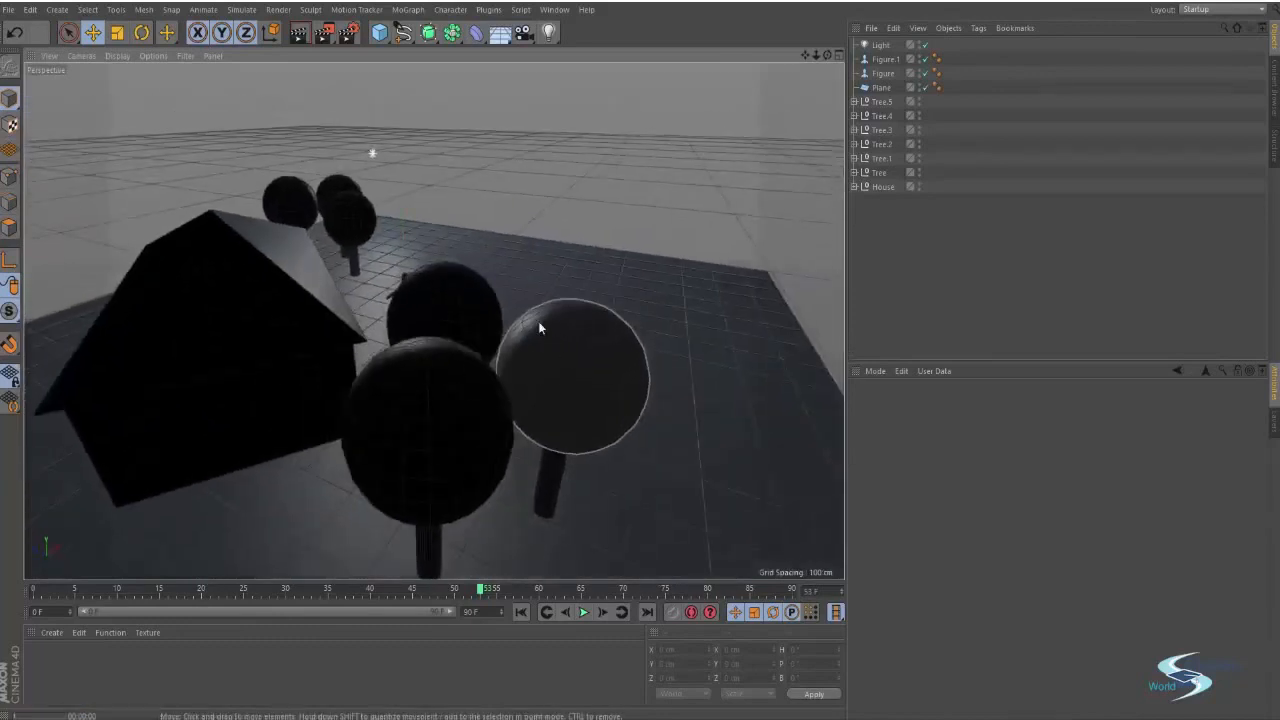
key(ctrl+r)
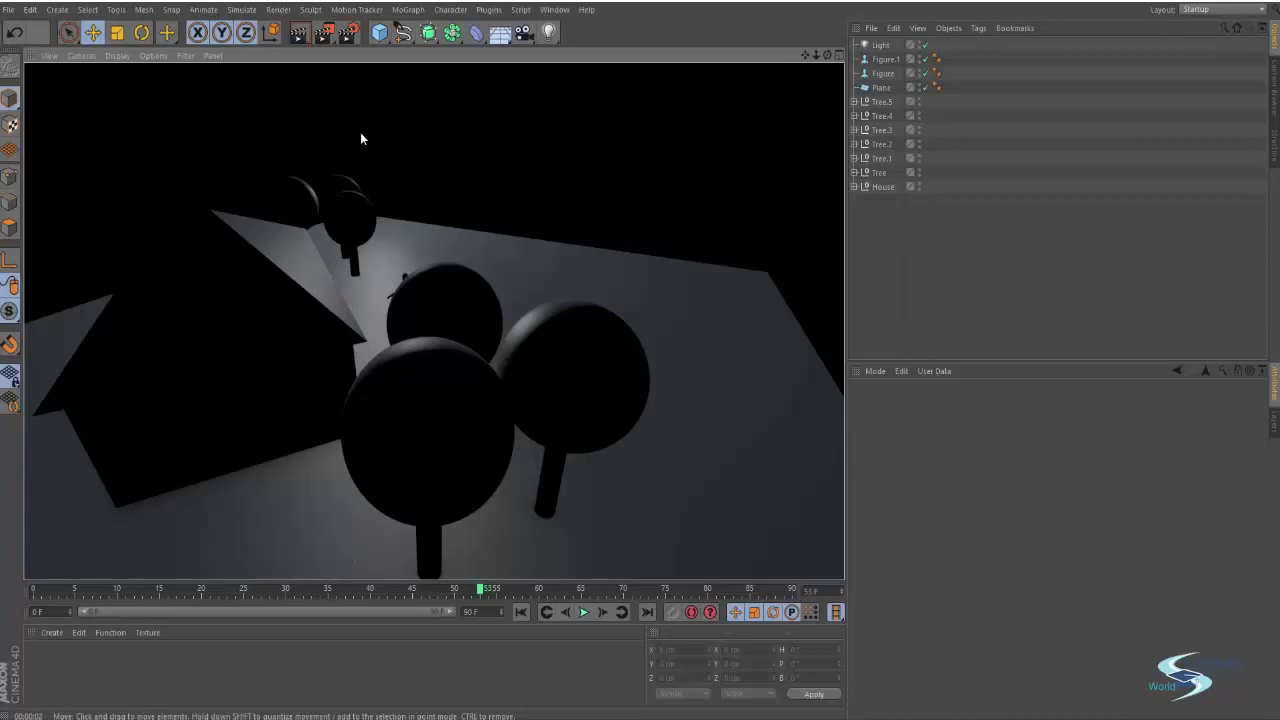
alt+drag(372, 203, 514, 202)
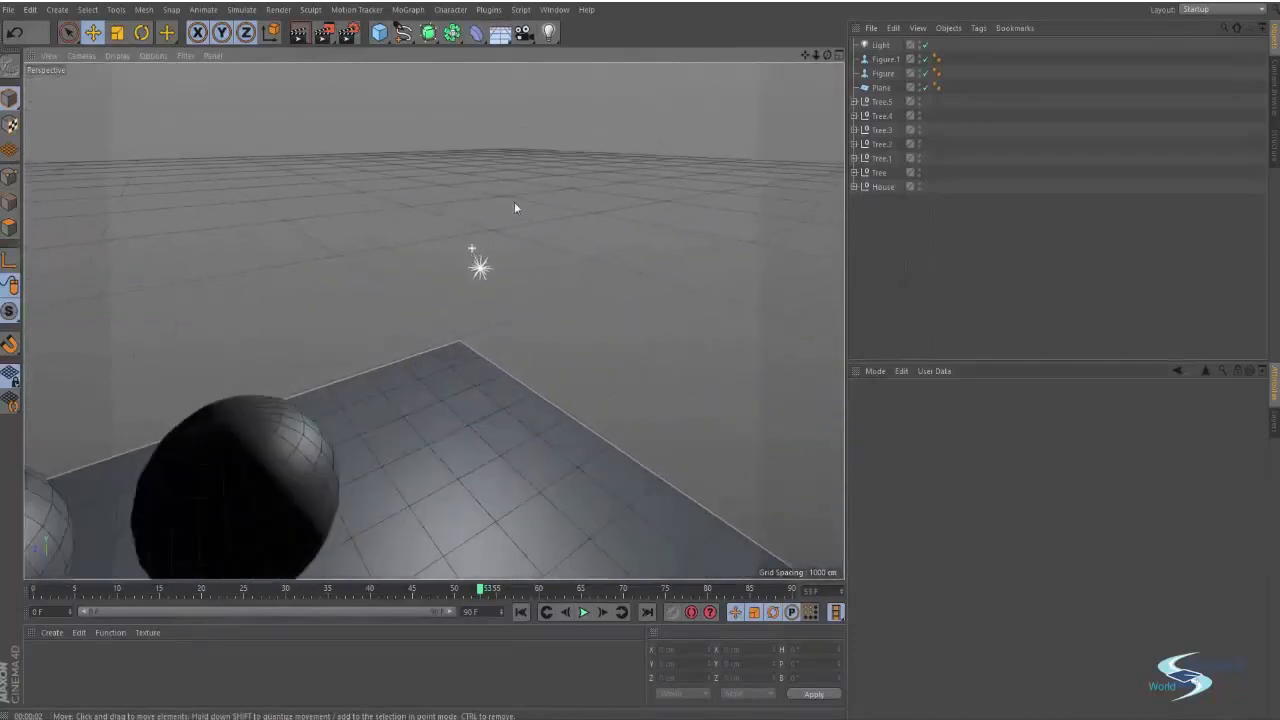
key(ctrl+r)
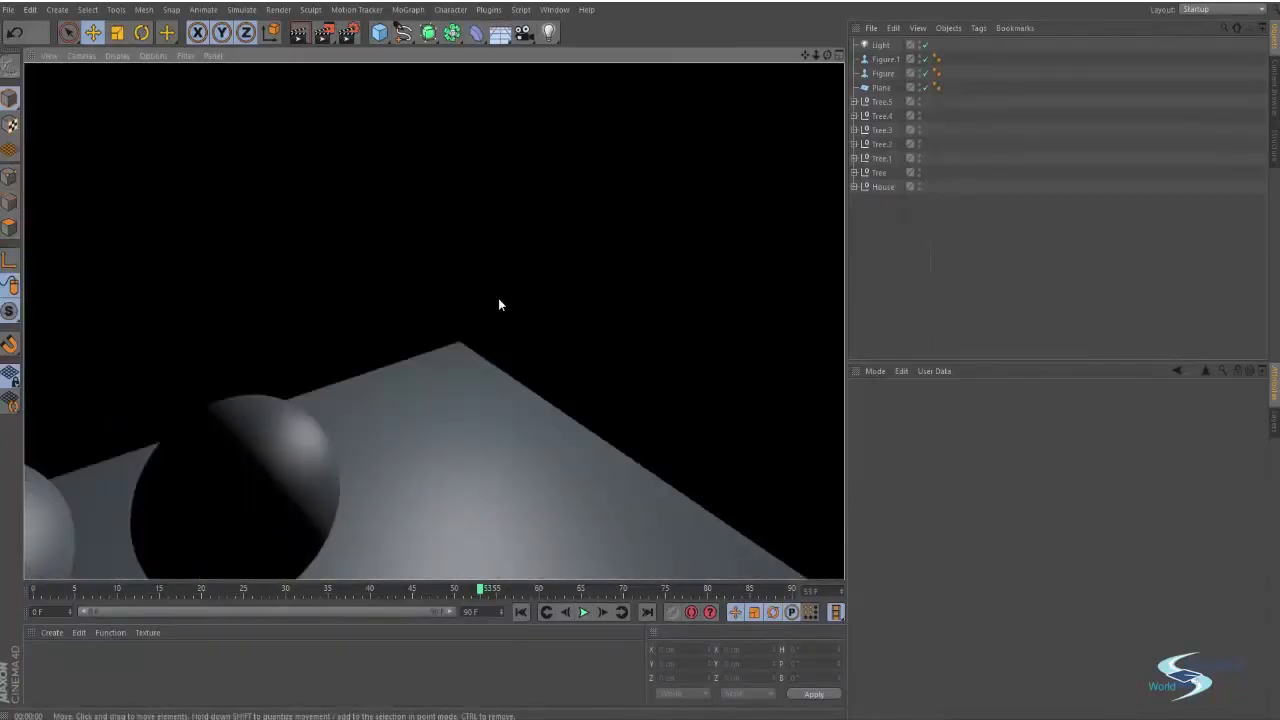
Select the light and move it sideways to about 722 cm in X and 783 cm in Z
mouse_move(498, 298)
alt+mouse_down()
mouse_move(404, 373)
mouse_move(543, 163)
mouse_move(503, 220)
mouse_move(457, 194)
mouse_move(413, 246)
mouse_move(396, 321)
mouse_move(366, 274)
mouse_move(419, 261)
mouse_move(405, 236)
mouse_move(152, 248)
mouse_move(320, 290)
mouse_move(659, 306)
mouse_move(548, 338)
mouse_move(611, 347)
alt+mouse_up()
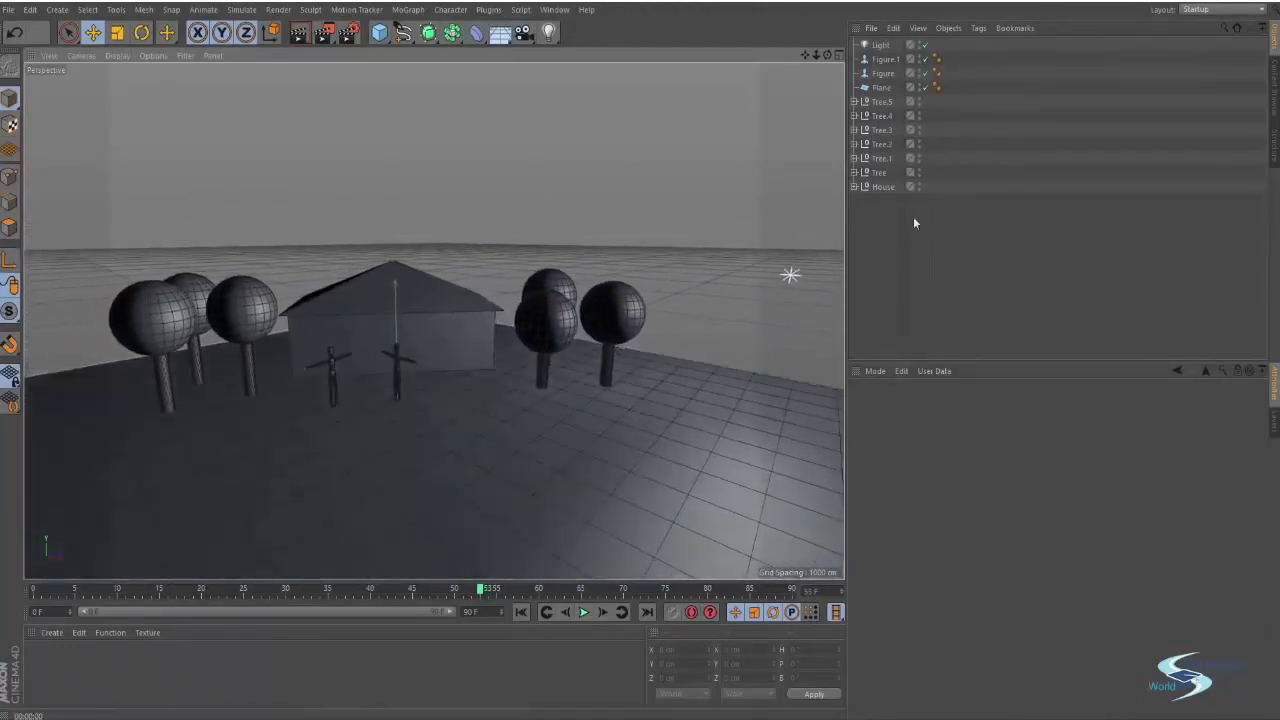
click(875, 46)
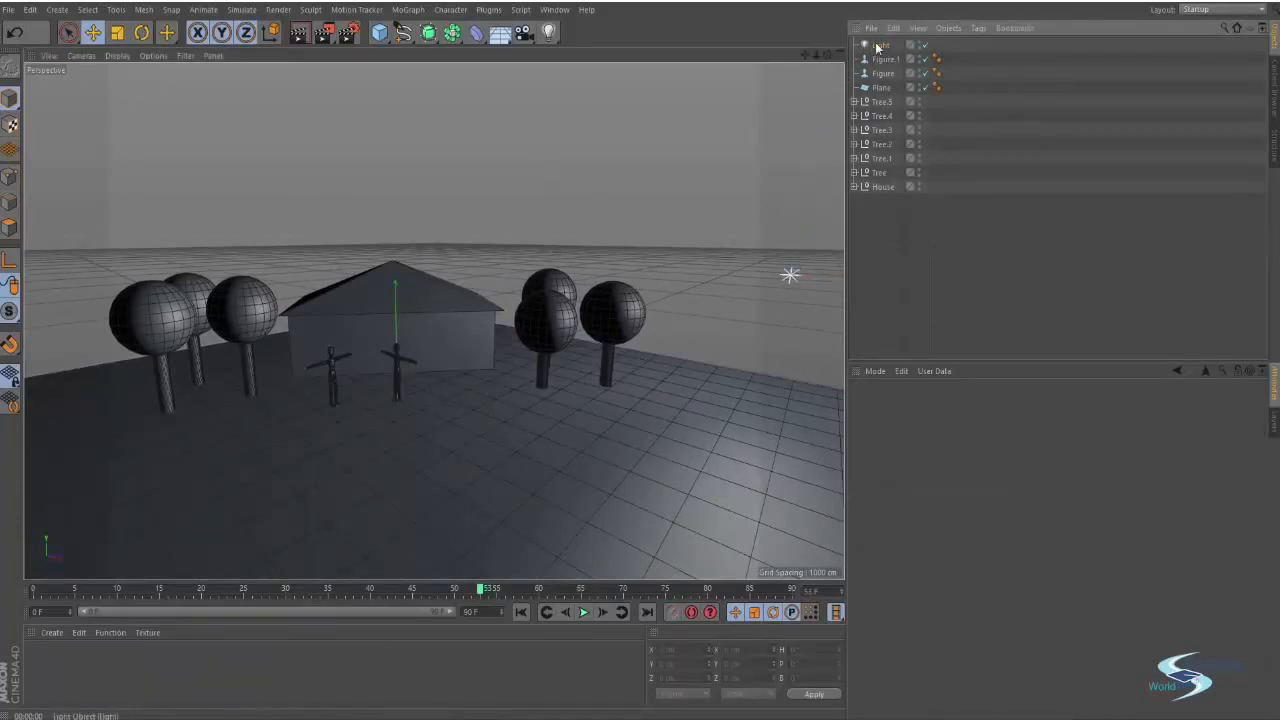
alt+drag(692, 219, 613, 341)
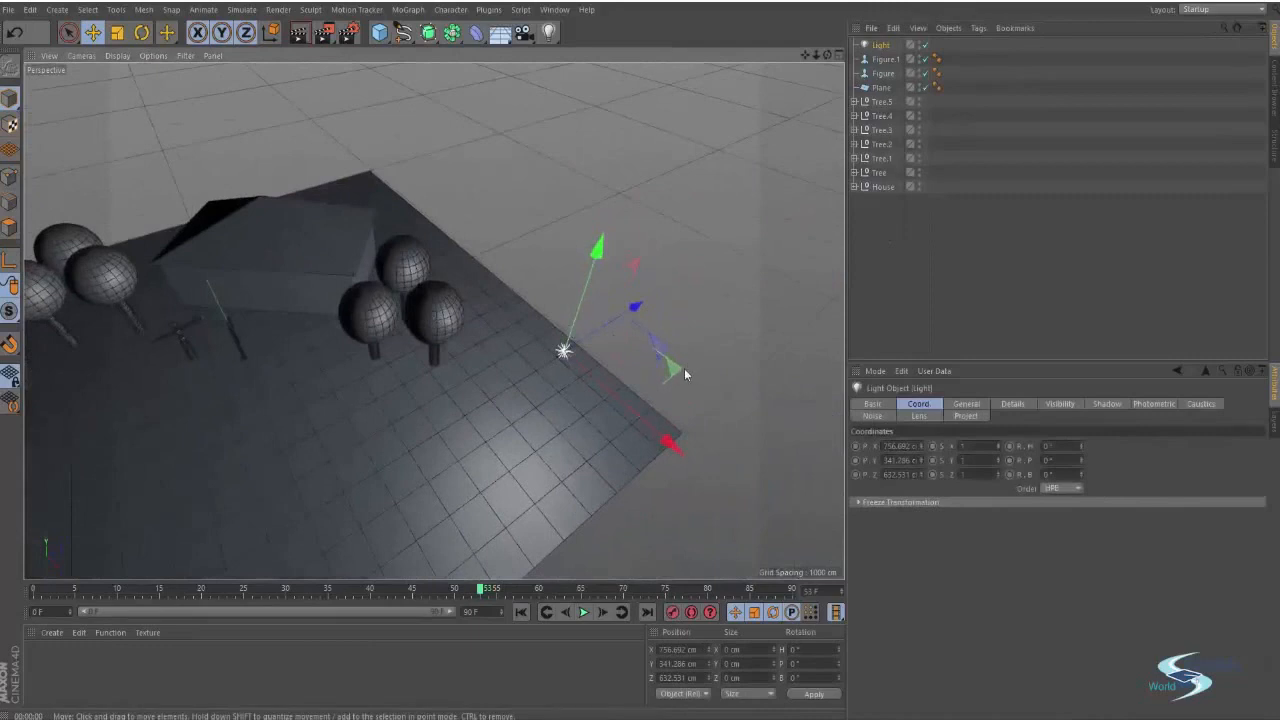
drag(684, 370, 706, 332)
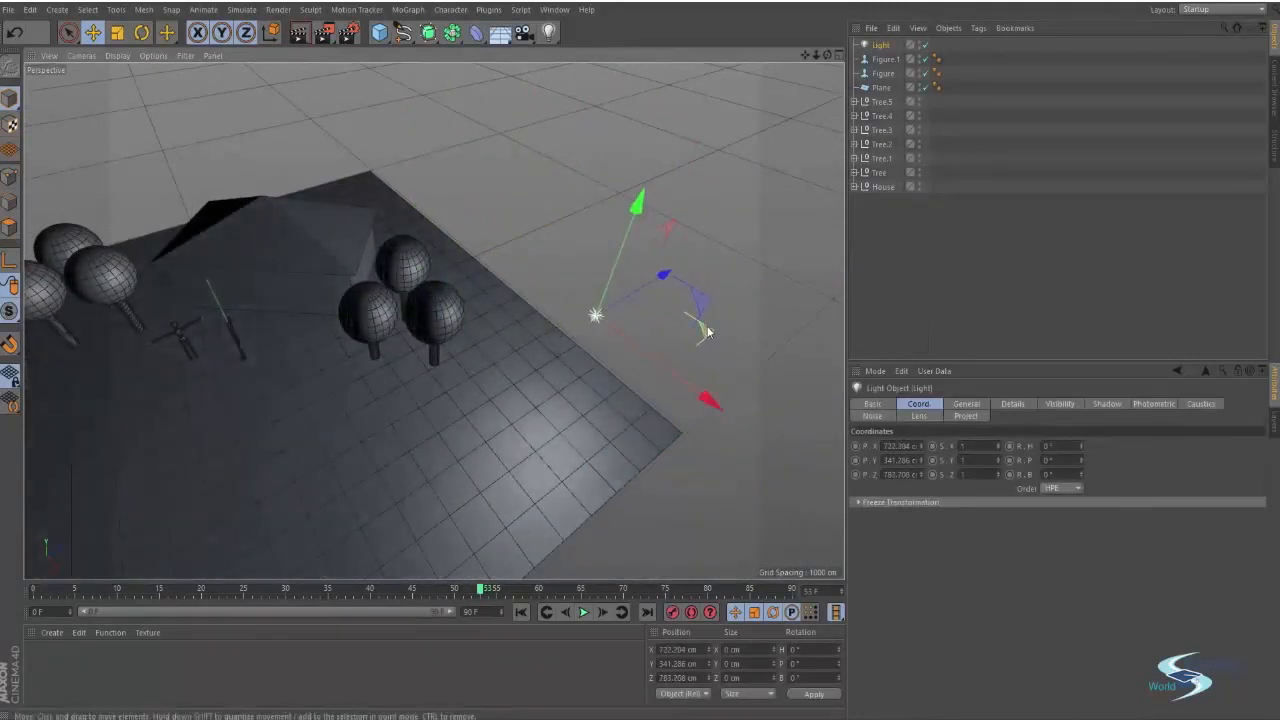
click(881, 225)
click(879, 46)
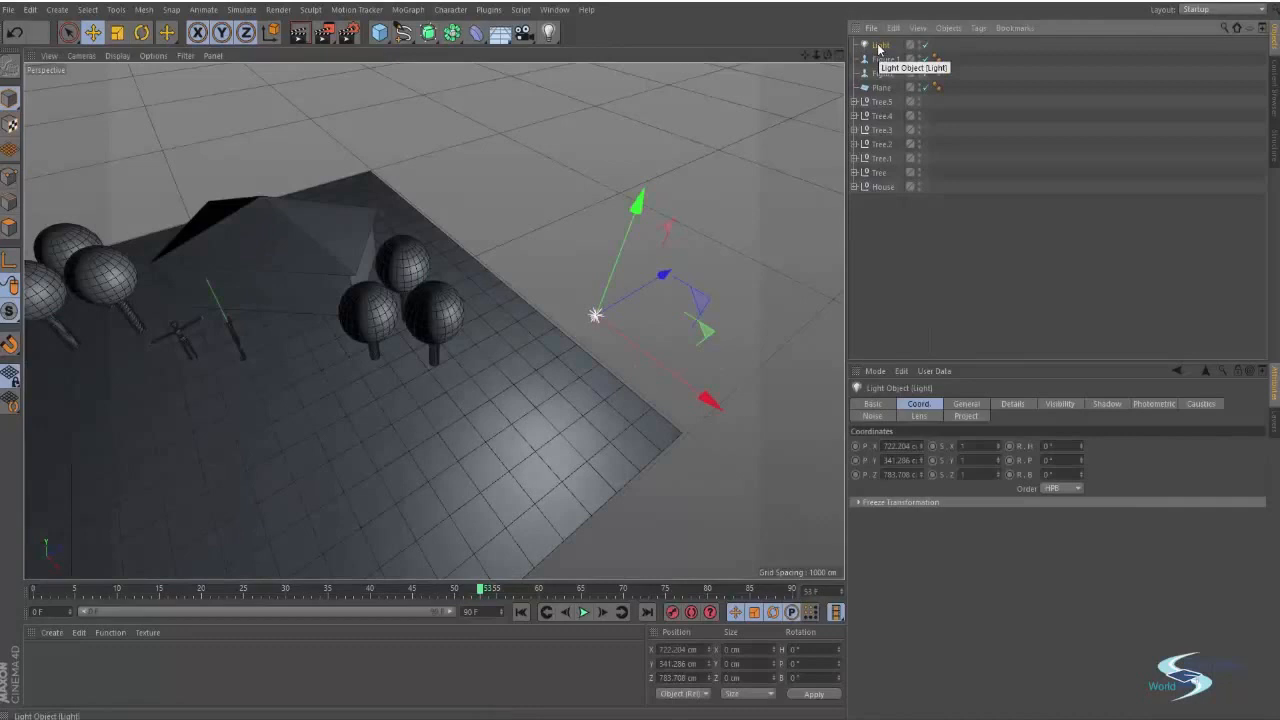
key(Delete)
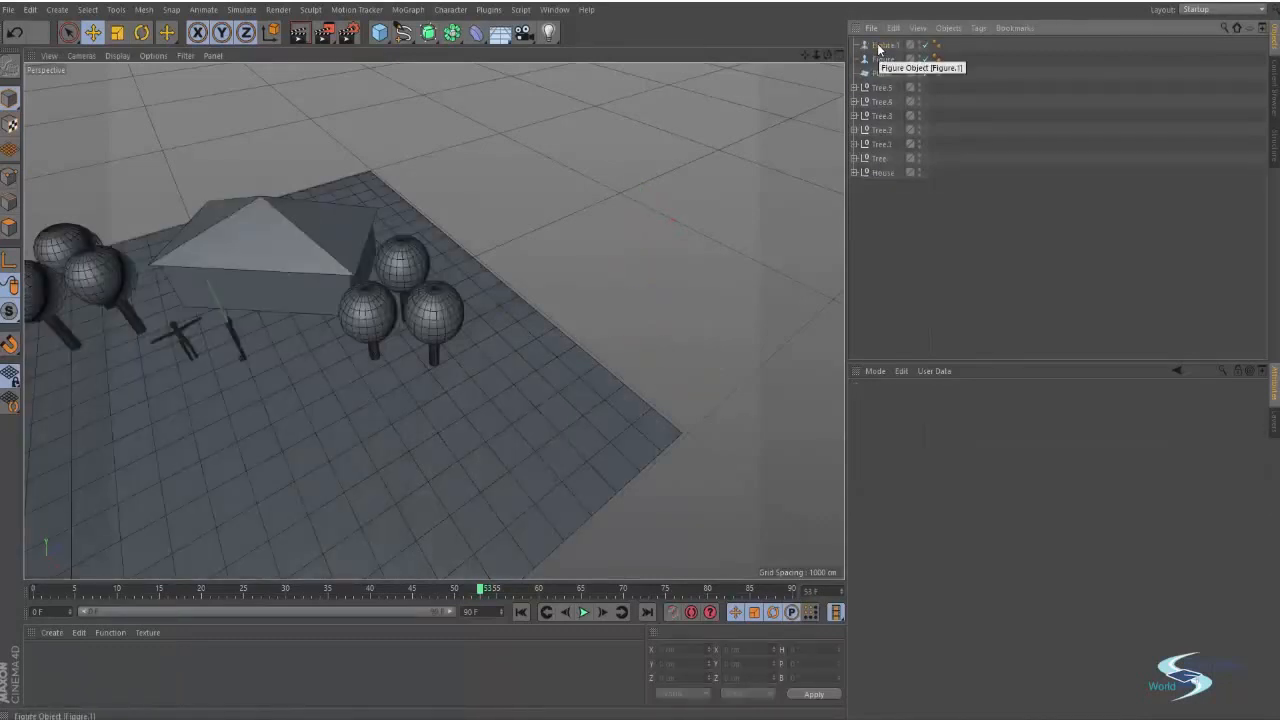
key(ctrl+z)
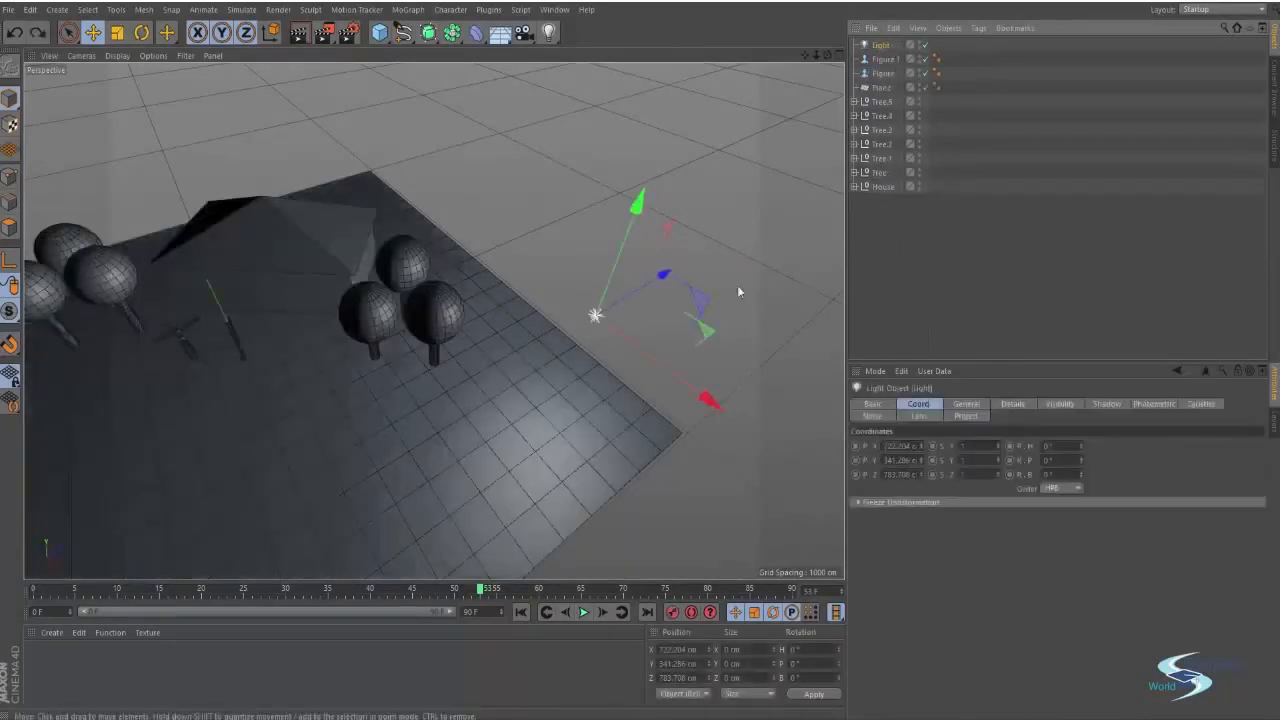
Move the light to about 856 cm in X and 675 cm in Z
alt+middle_drag(530, 316, 575, 281)
alt+drag(575, 281, 453, 254)
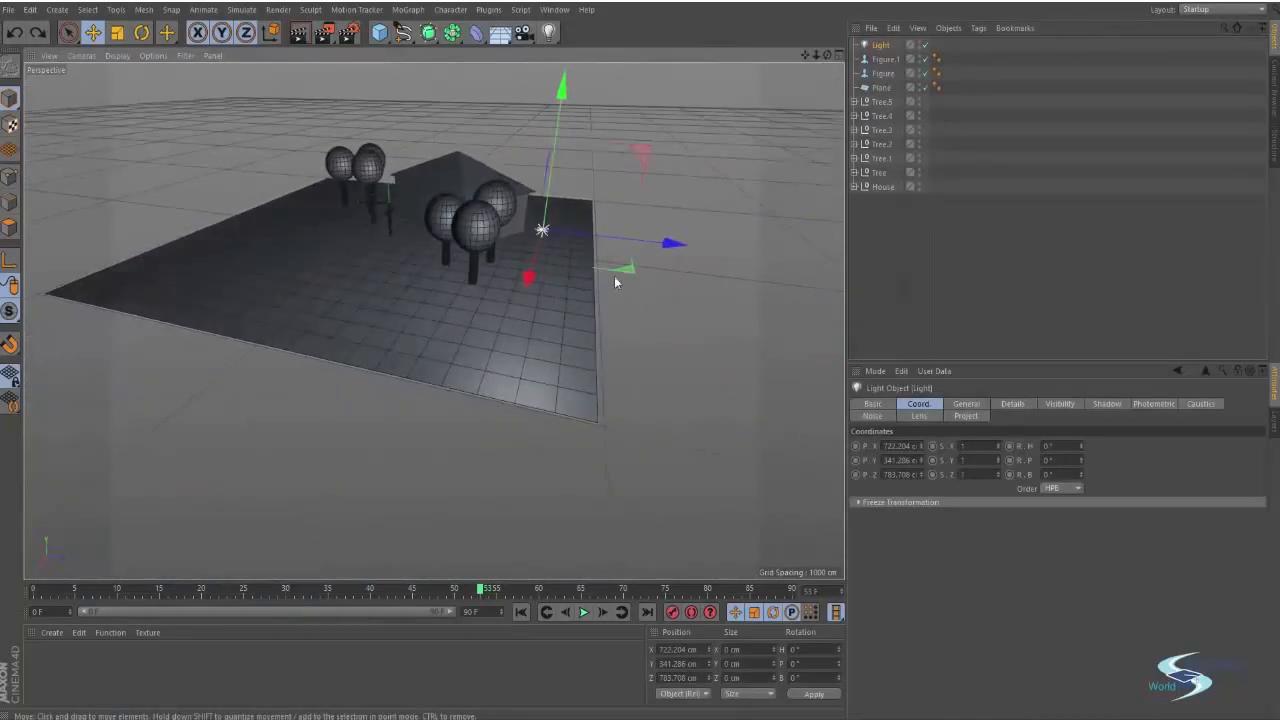
drag(622, 271, 532, 281)
scroll(437, 219, up, 3)
alt+middle_drag(439, 222, 461, 276)
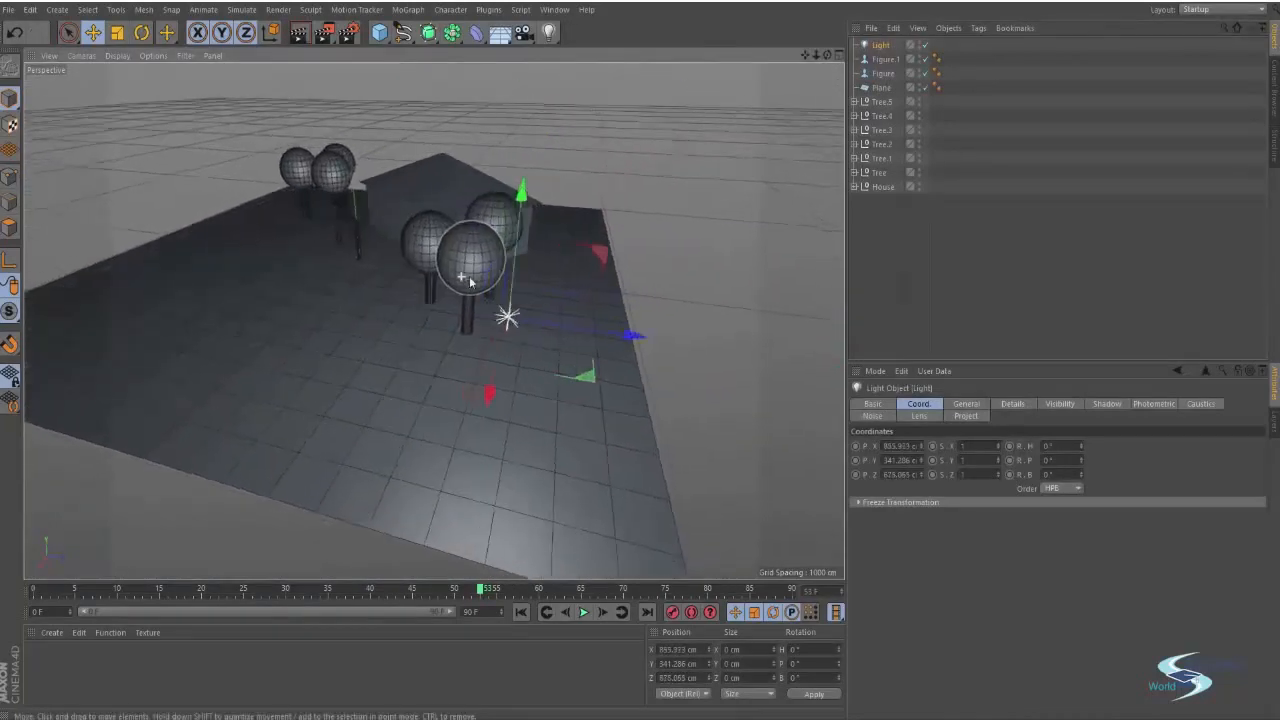
alt+drag(461, 276, 594, 268)
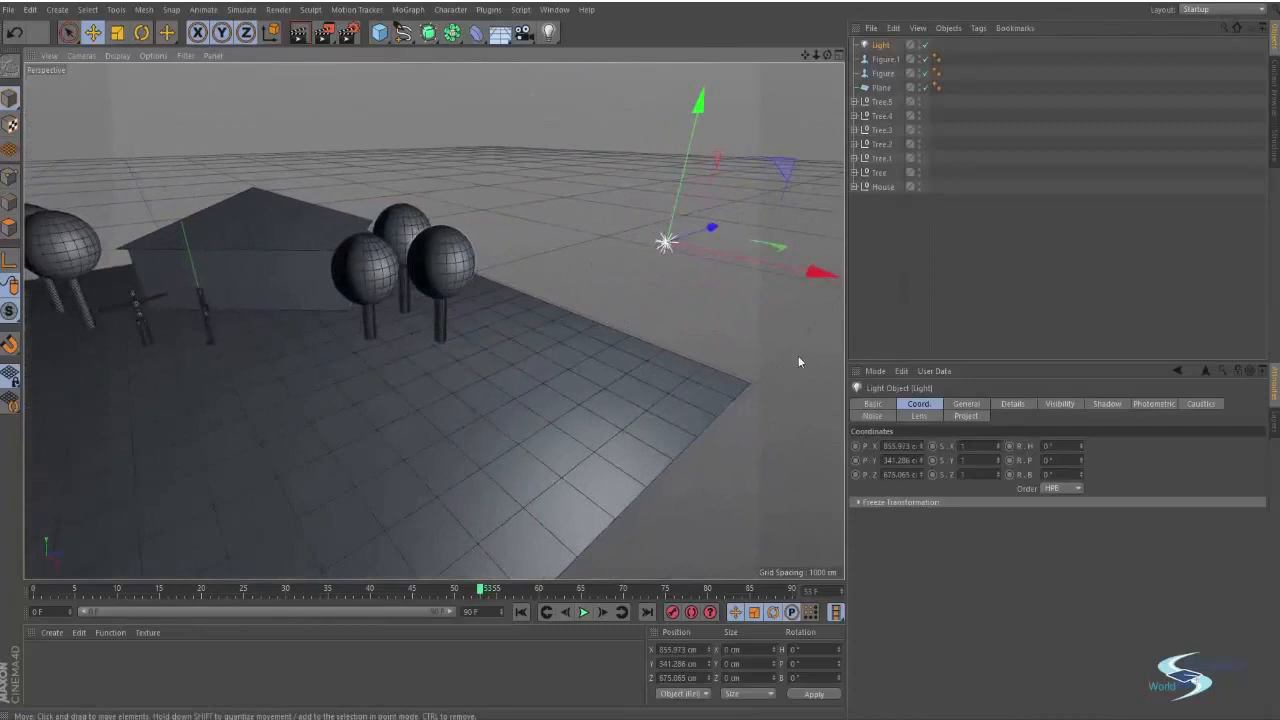
Reselect the light and set its shadow type to Raytraced (Hard)
click(920, 195)
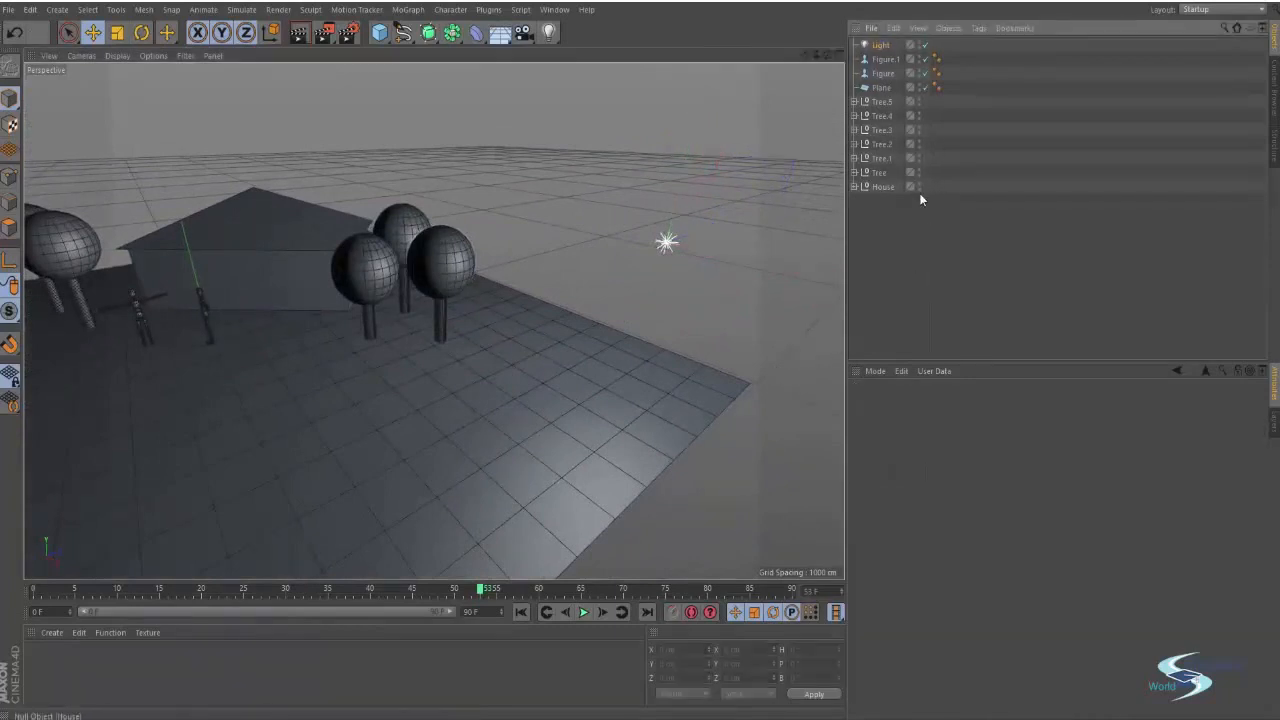
click(881, 48)
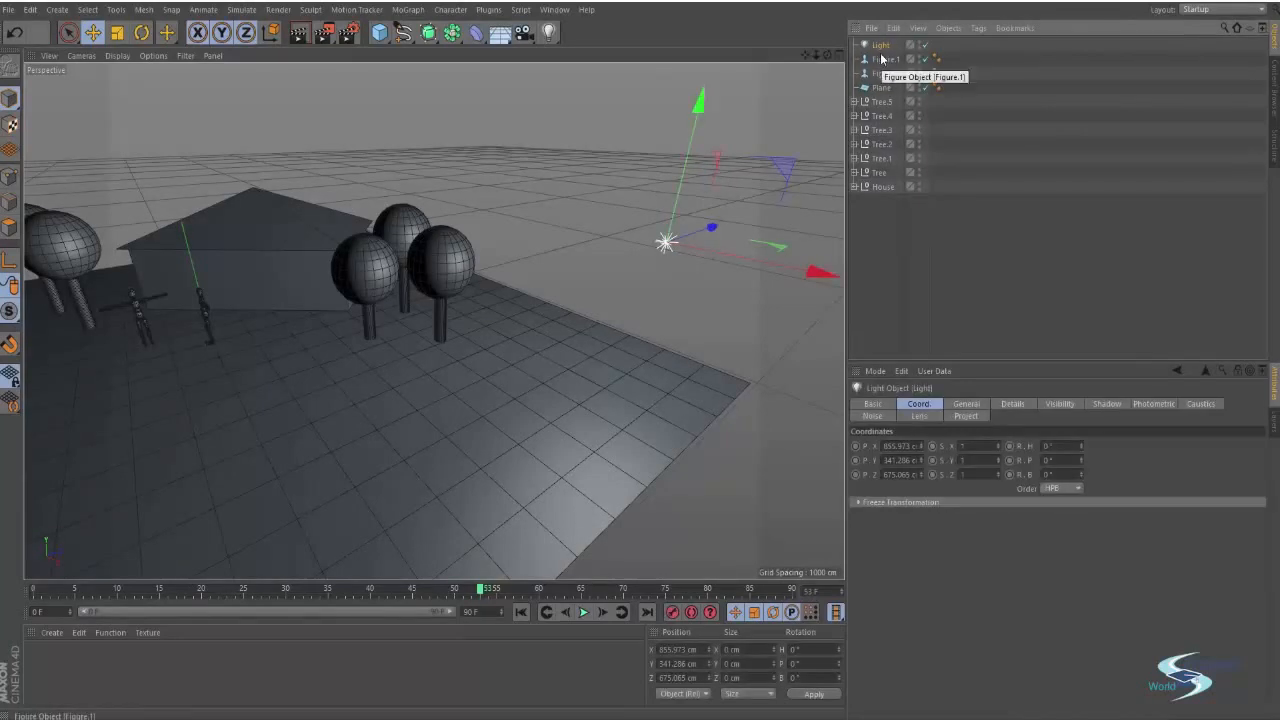
alt+right_drag(601, 365, 510, 381)
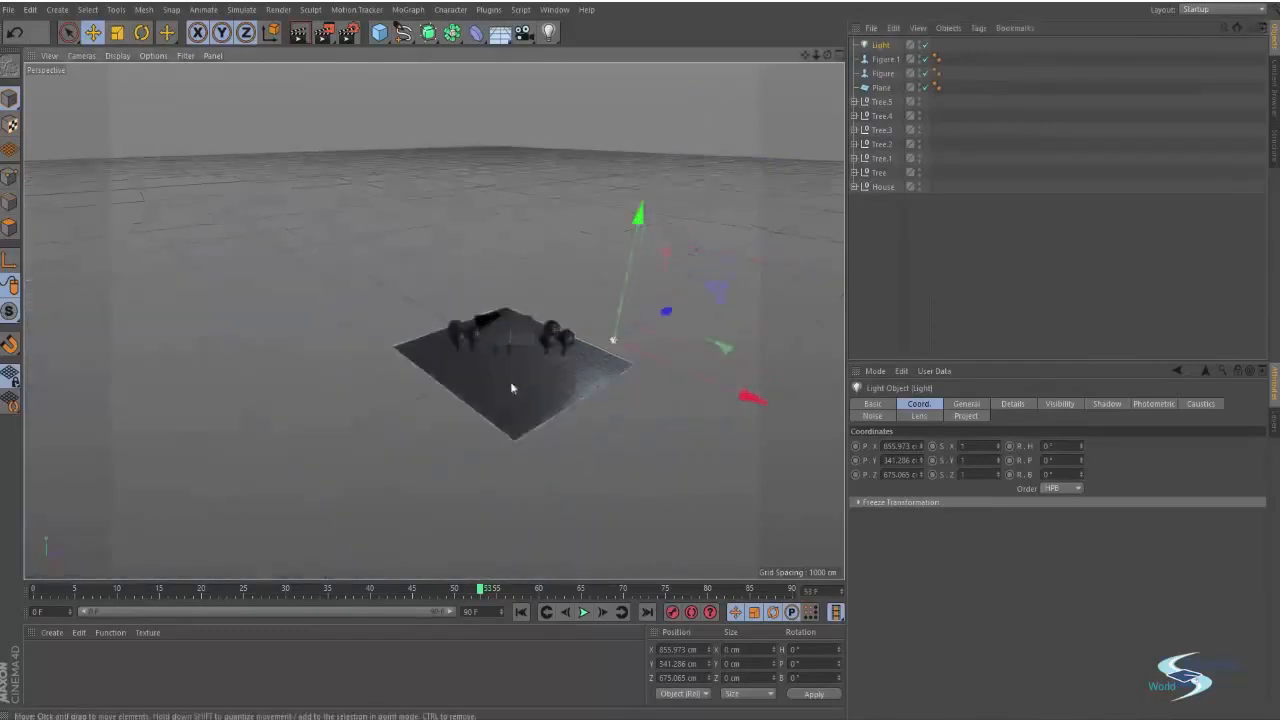
alt+middle_drag(510, 381, 433, 383)
alt+right_drag(547, 336, 681, 348)
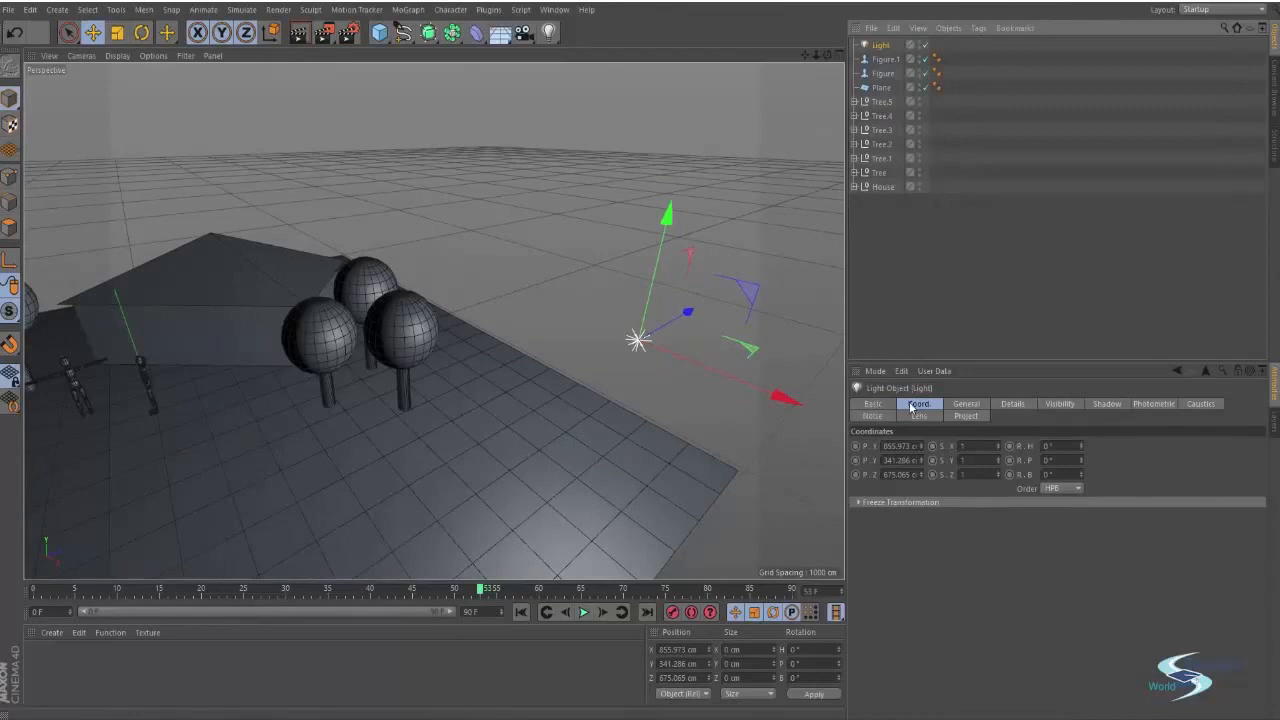
click(1003, 405)
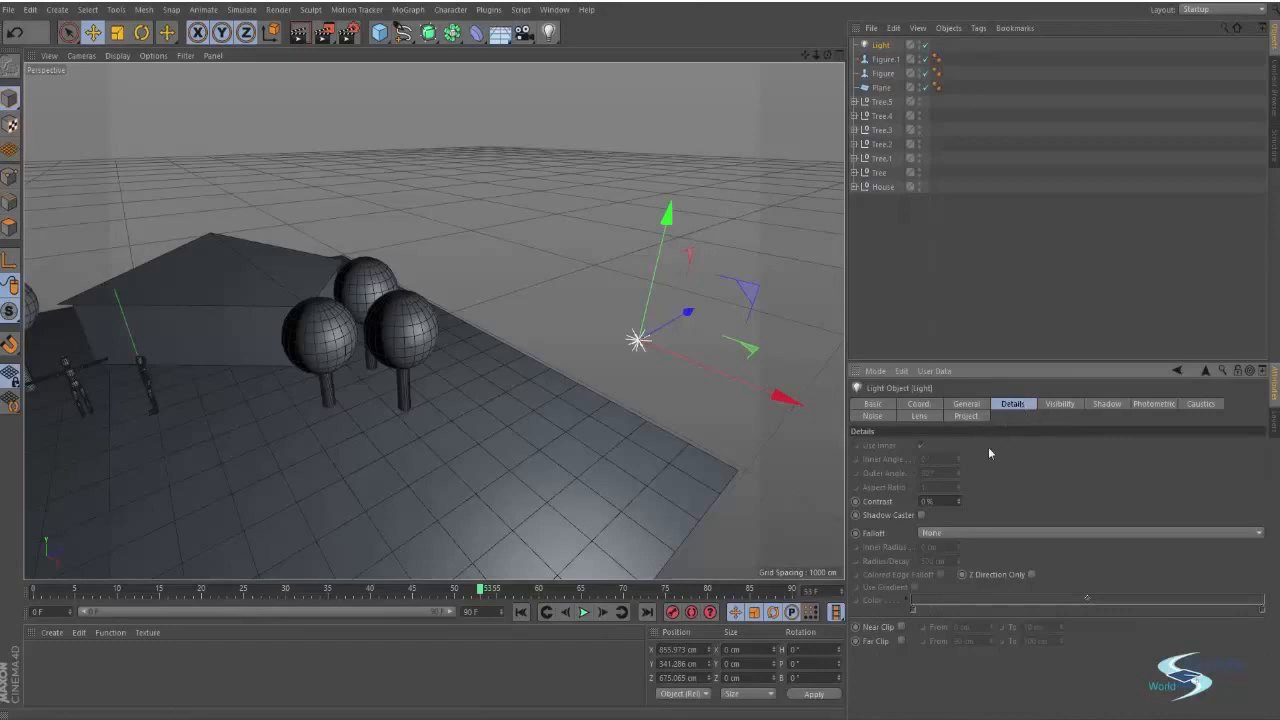
click(1058, 404)
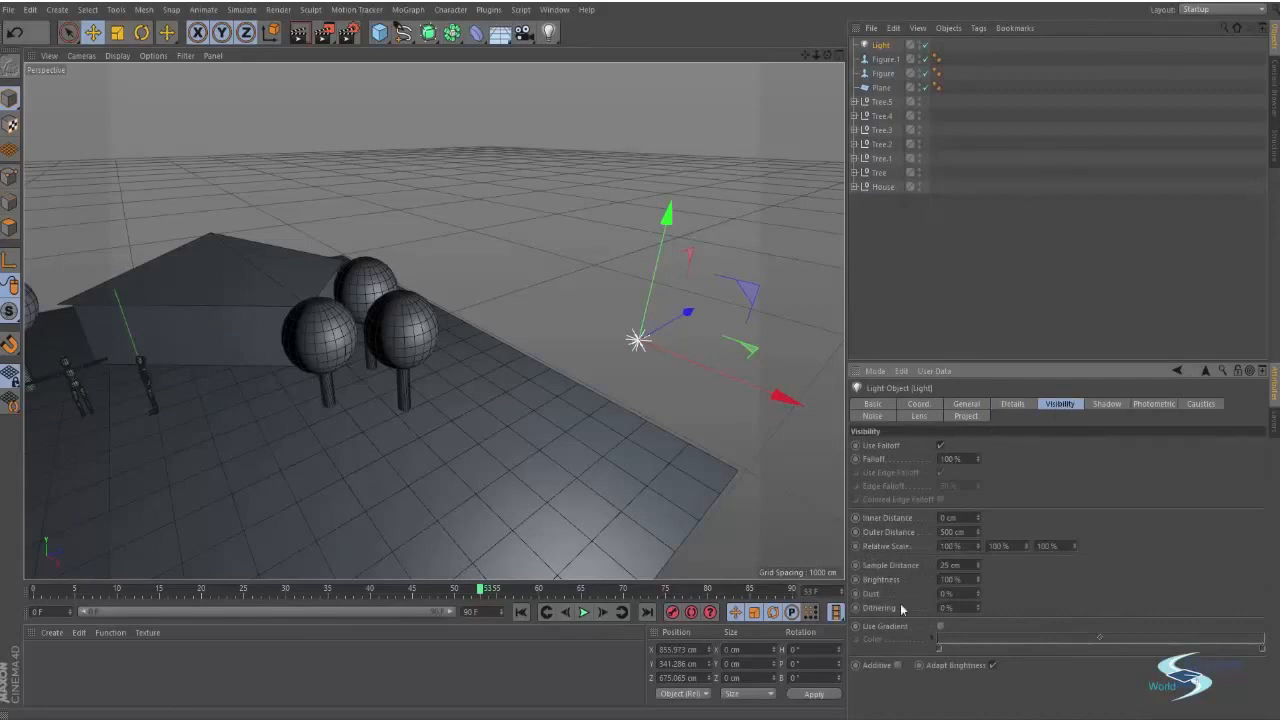
click(1107, 404)
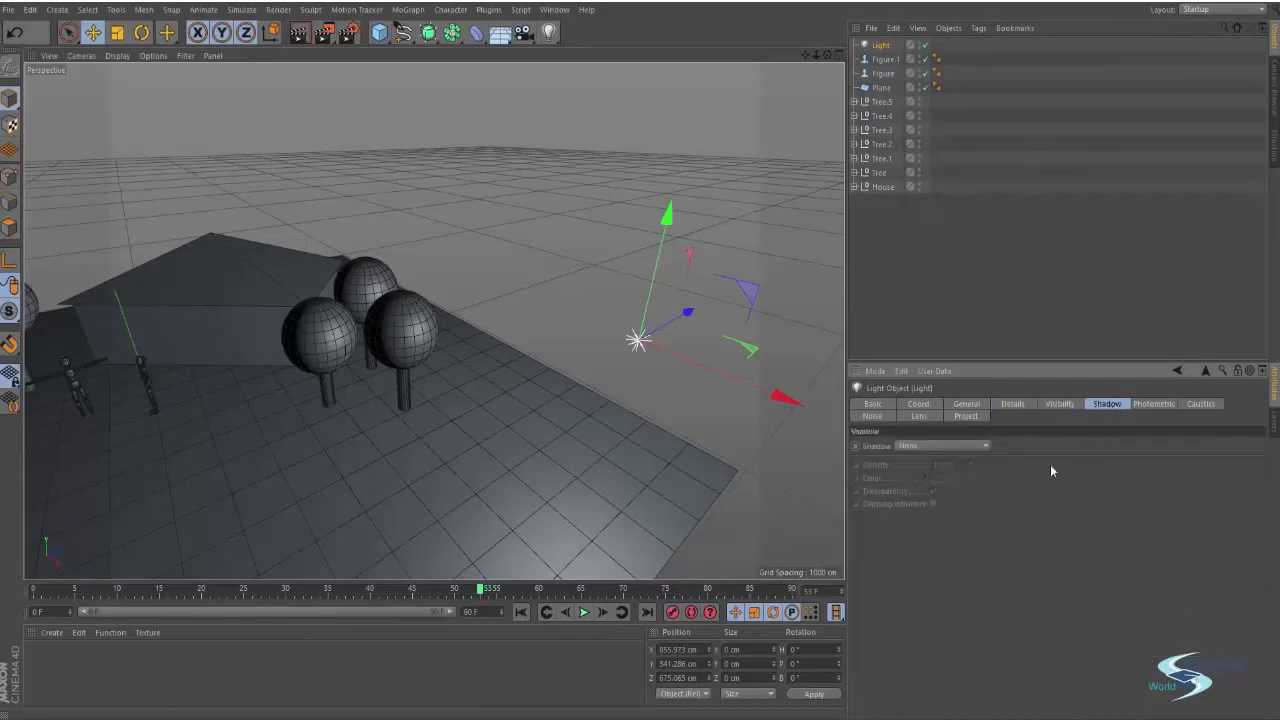
click(937, 447)
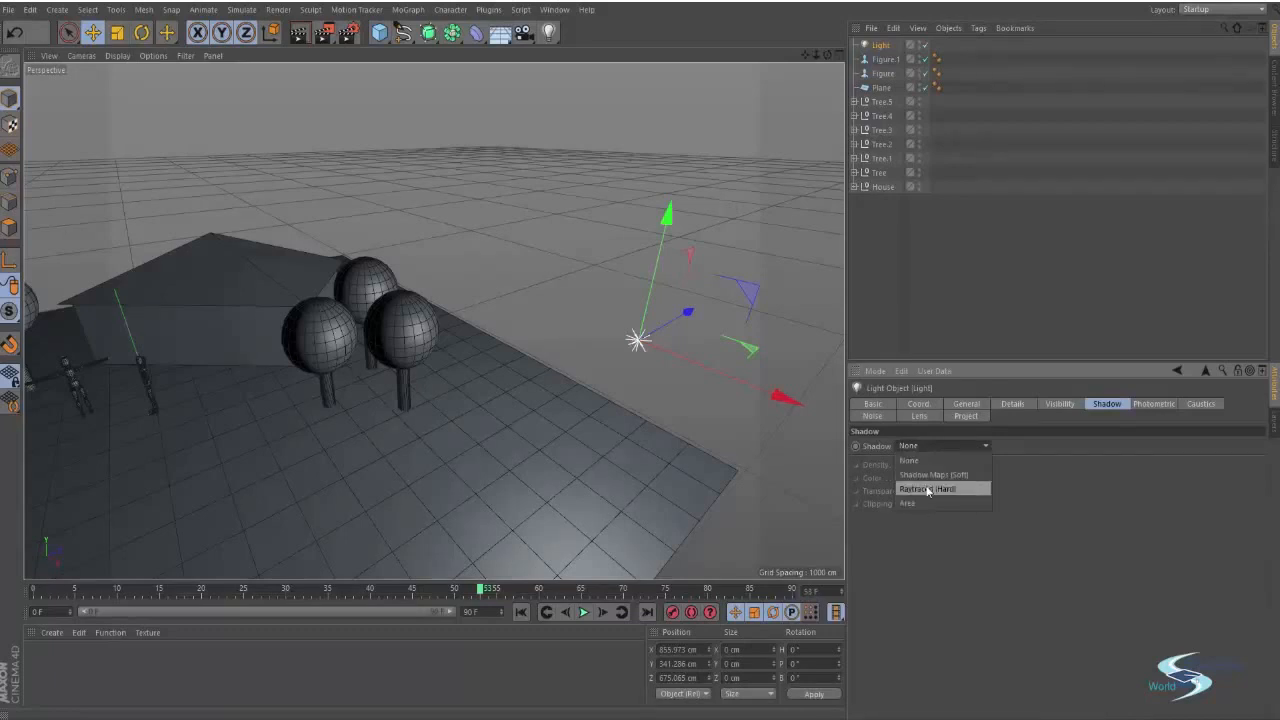
click(924, 489)
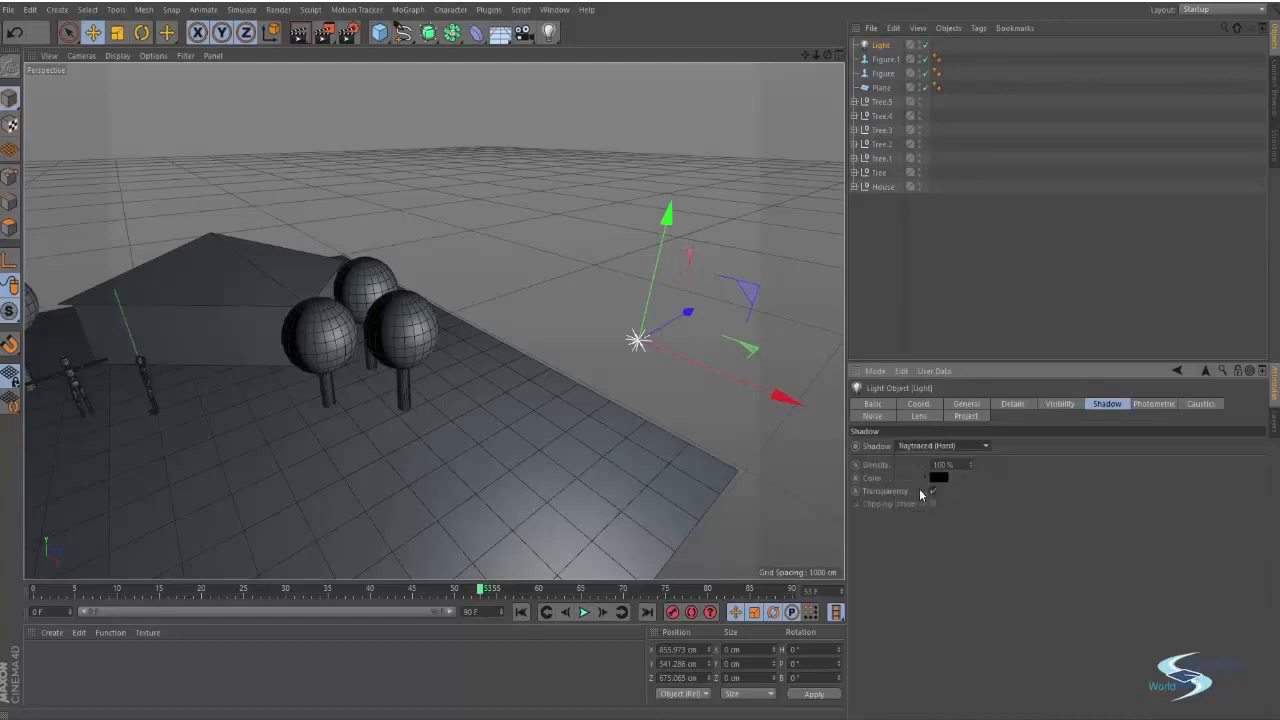
click(1018, 312)
Render the shadowed scene from a wide view and again from near the figures
alt+drag(386, 320, 648, 297)
alt+right_drag(650, 298, 549, 327)
key(ctrl+r)
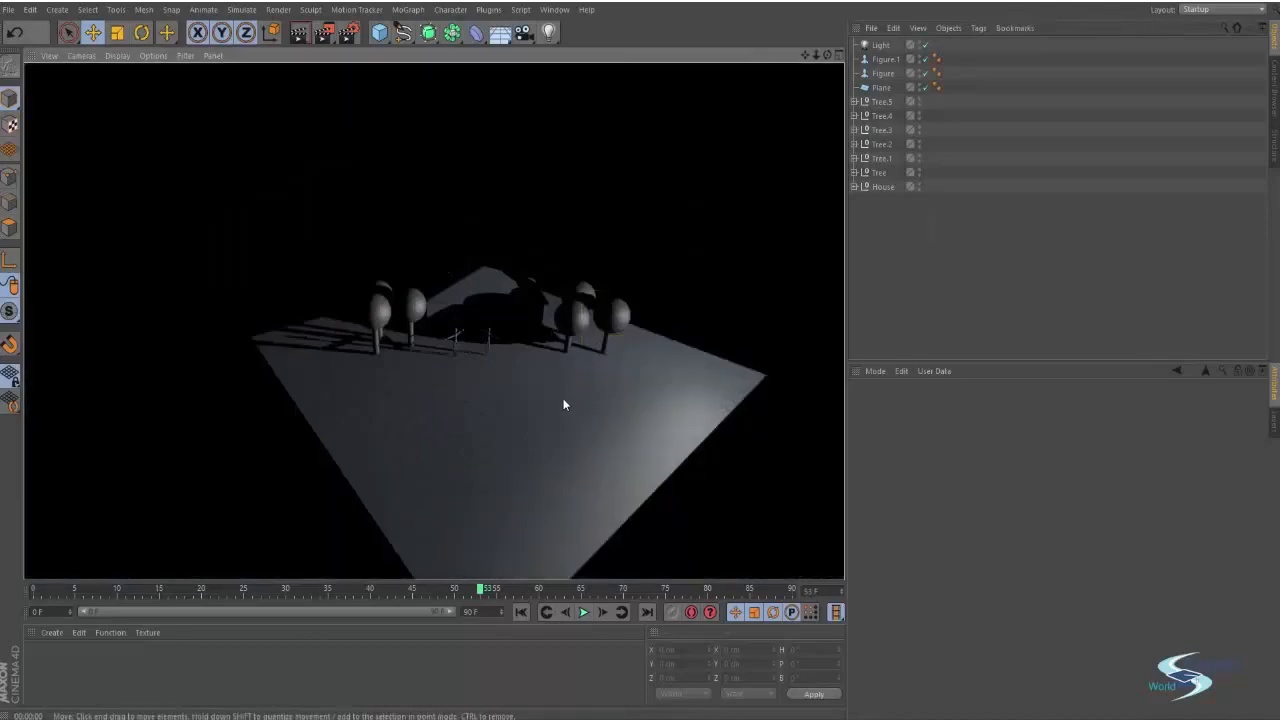
alt+right_drag(477, 314, 540, 300)
mouse_move(467, 325)
alt+mouse_down()
mouse_move(664, 283)
mouse_move(598, 326)
mouse_move(511, 321)
alt+mouse_up()
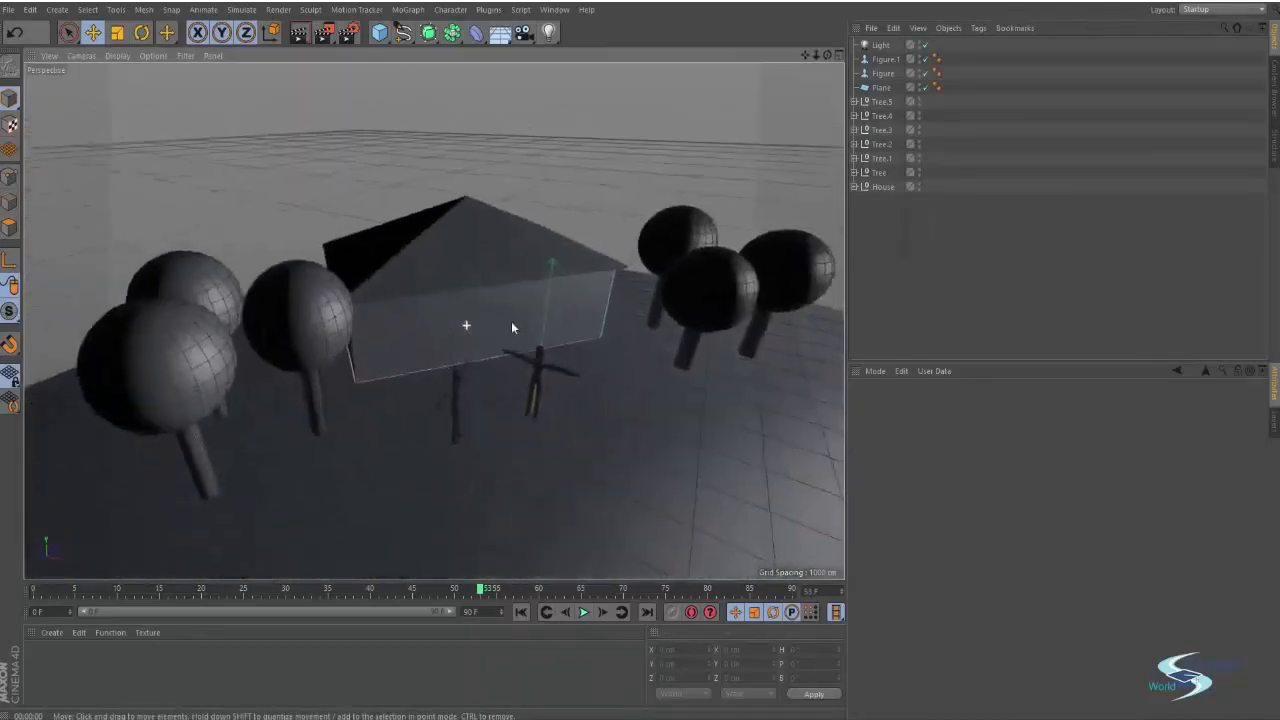
key(ctrl+r)
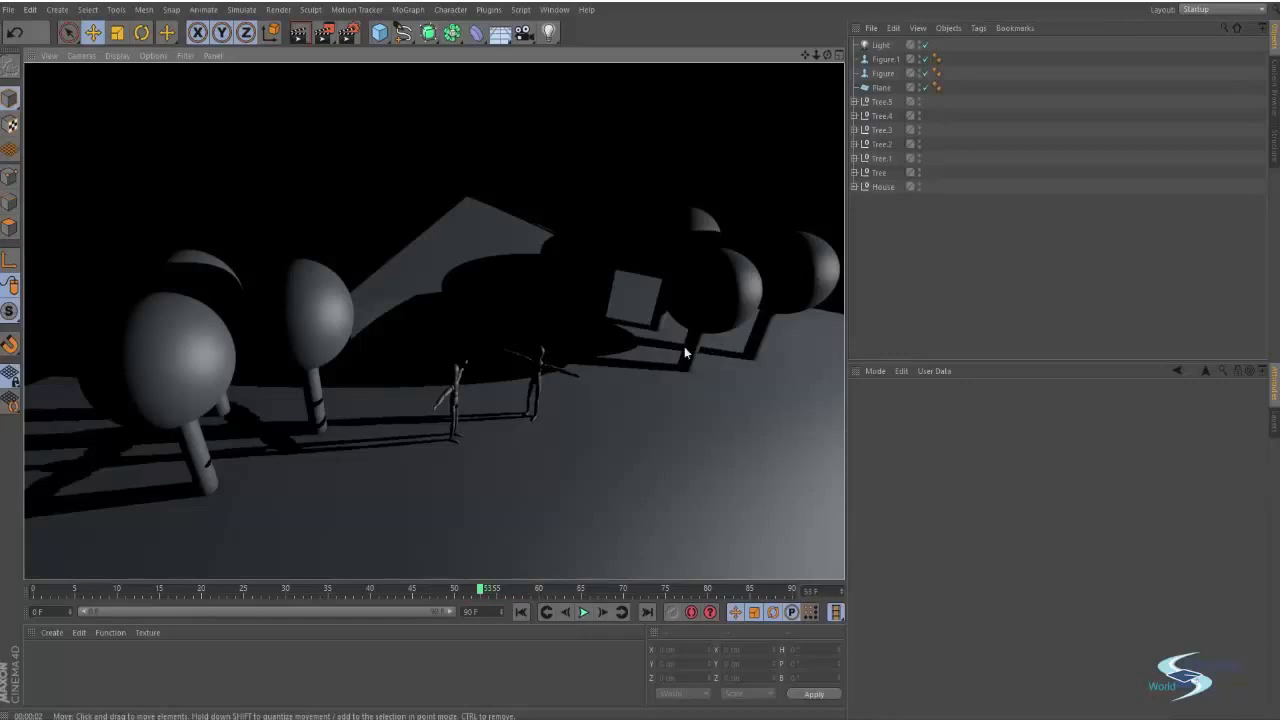
Render a close-up beside a tree trunk, then an overhead view of the figures' shadows
alt+right_drag(686, 371, 761, 338)
alt+drag(434, 320, 536, 357)
alt+right_drag(517, 363, 547, 346)
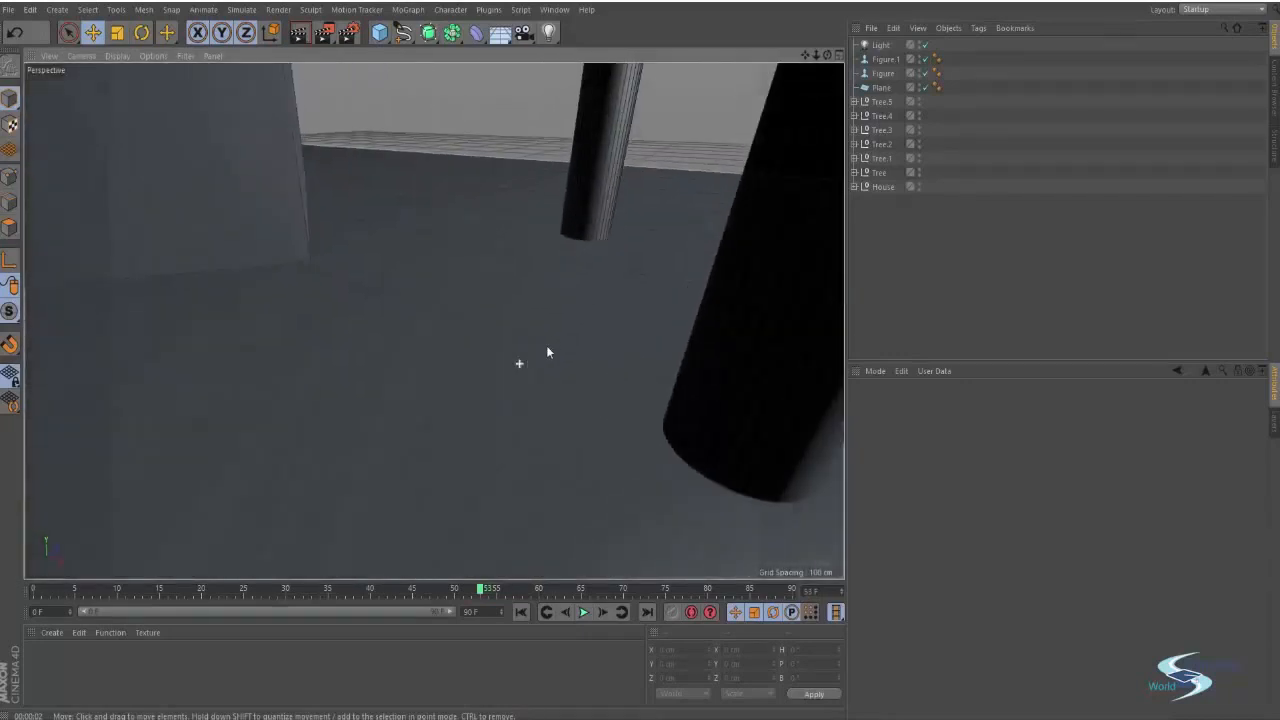
key(ctrl+r)
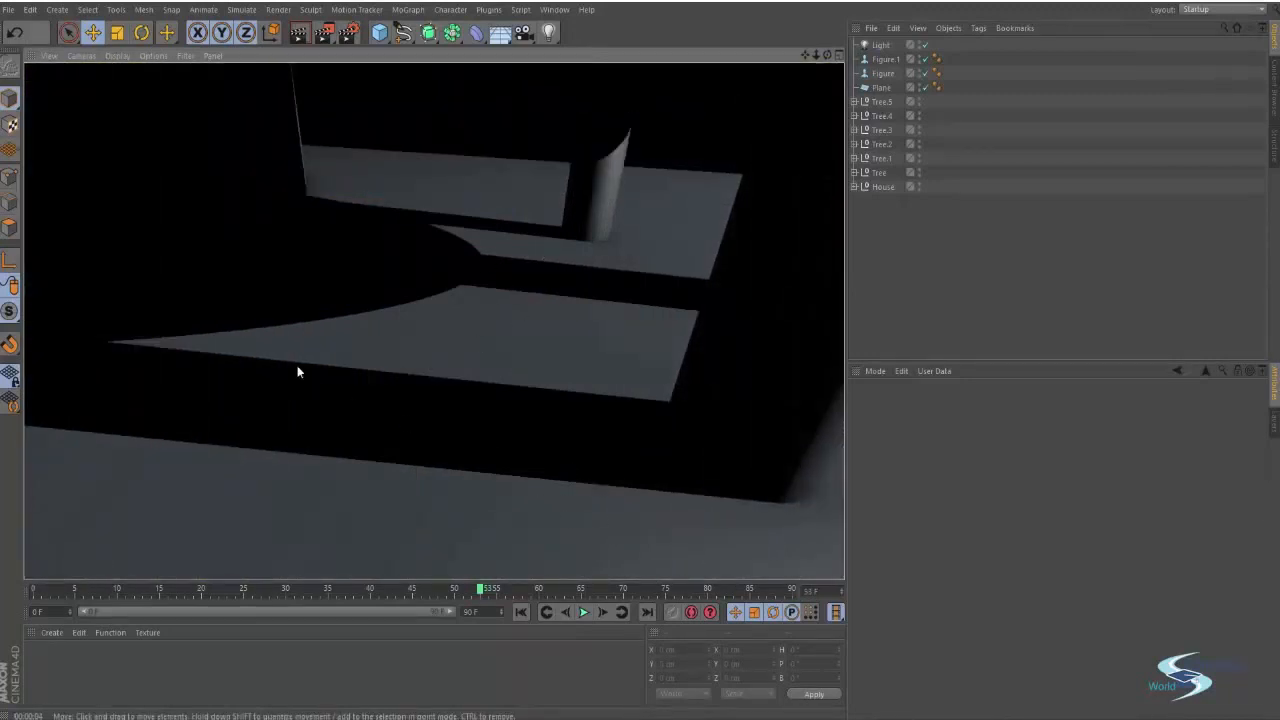
alt+right_drag(363, 294, 338, 308)
alt+middle_drag(355, 335, 452, 382)
alt+right_drag(505, 385, 468, 388)
alt+drag(467, 393, 551, 385)
scroll(549, 375, down, 5)
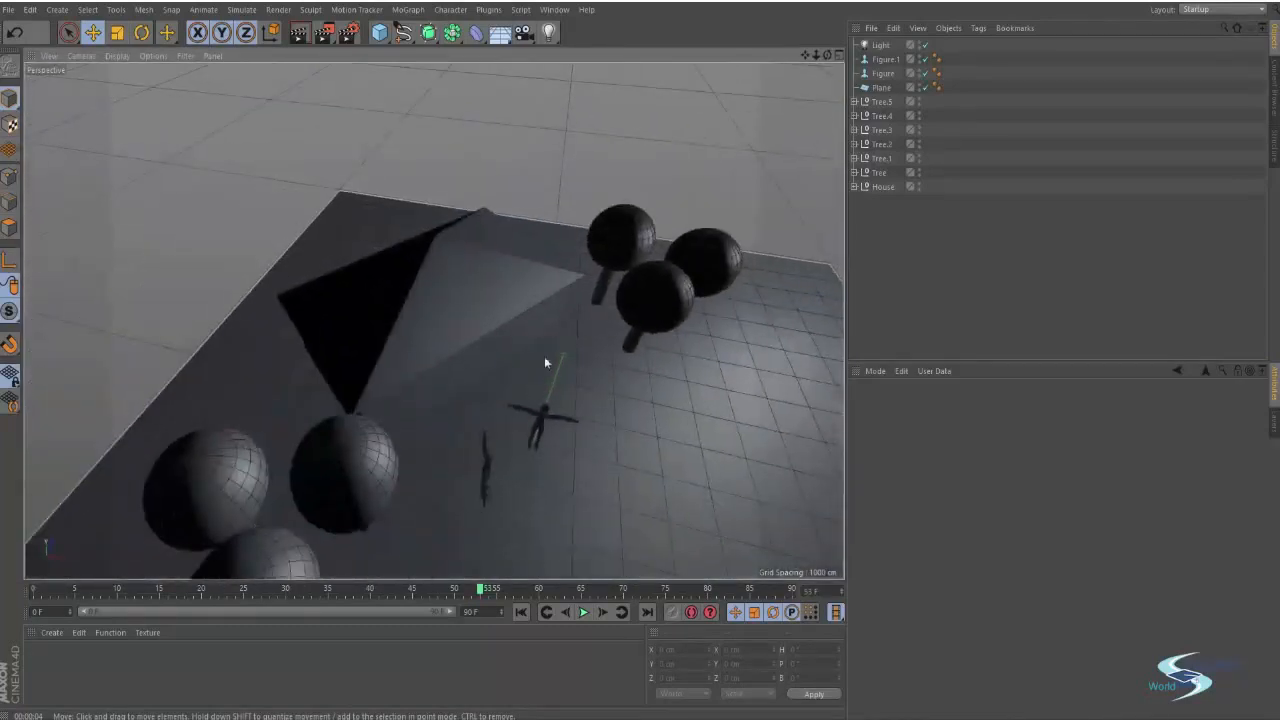
alt+middle_drag(546, 362, 534, 319)
key(ctrl+r)
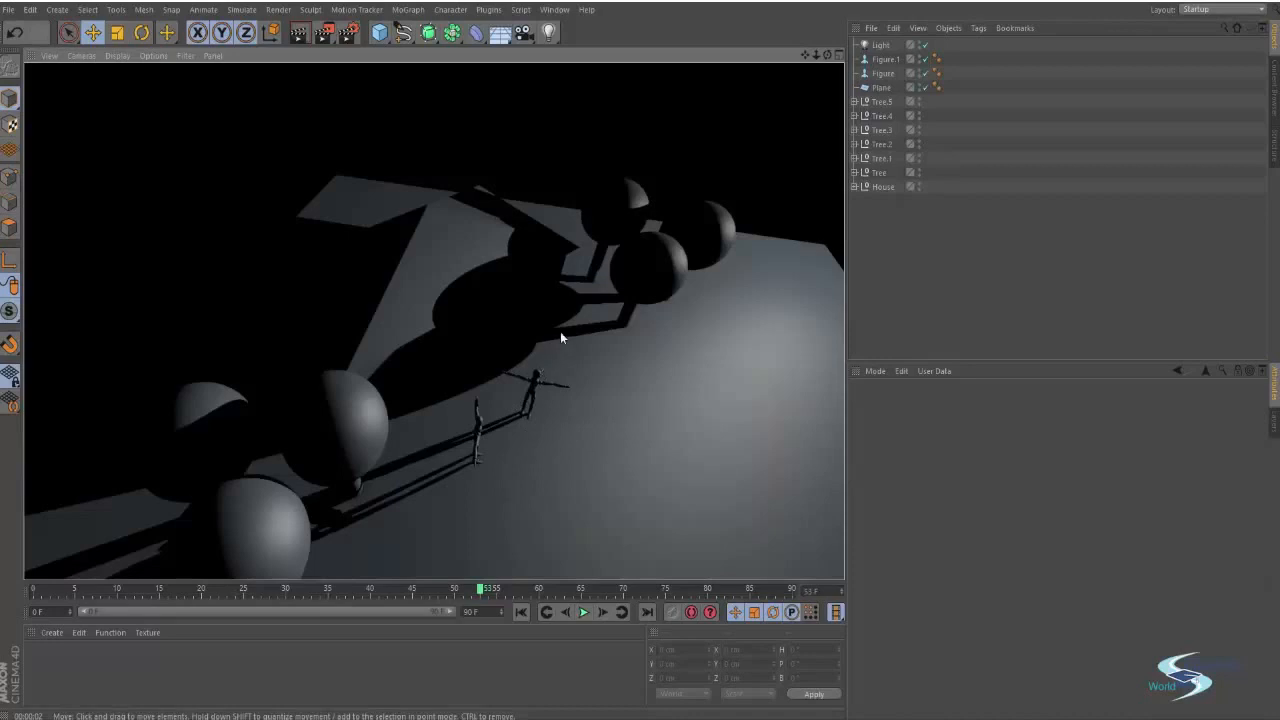
Render the shadowed scene from a lower angle showing the trees, house and figures
alt+drag(463, 460, 492, 386)
key(ctrl+r)
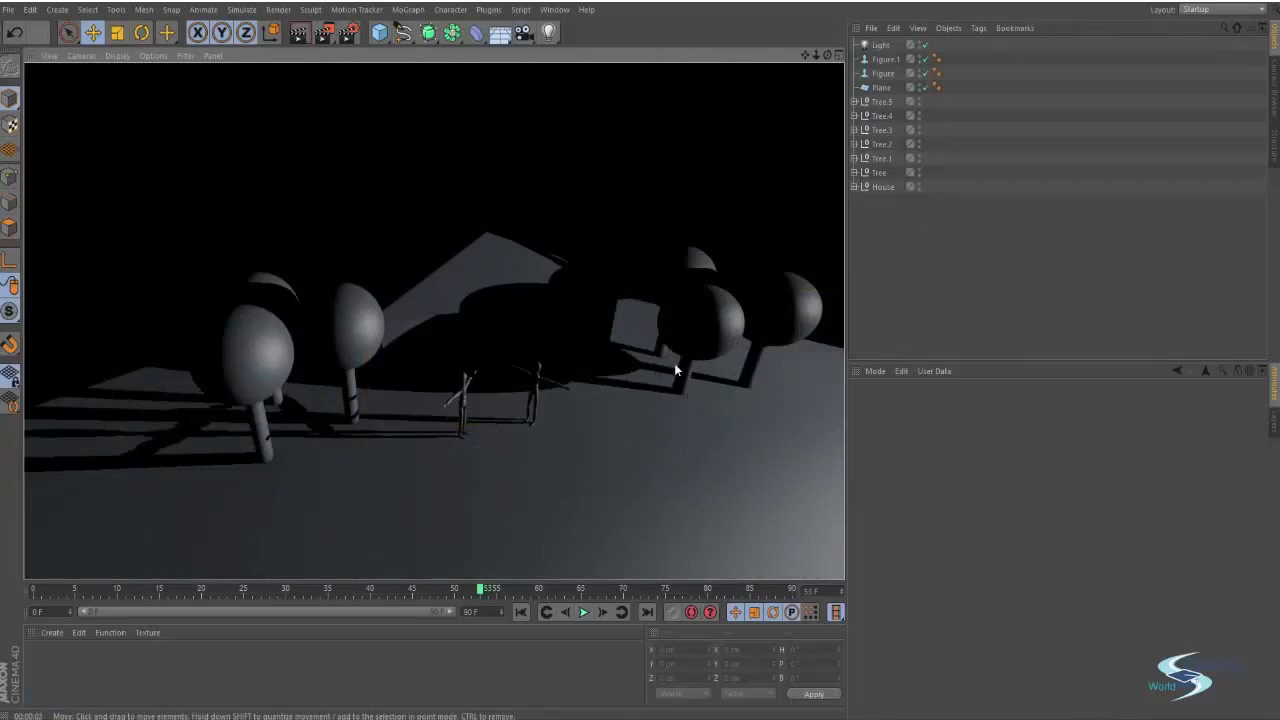
Select the light, lower its shadow density to about 58%, and render the scene
alt+drag(675, 364, 552, 362)
click(879, 45)
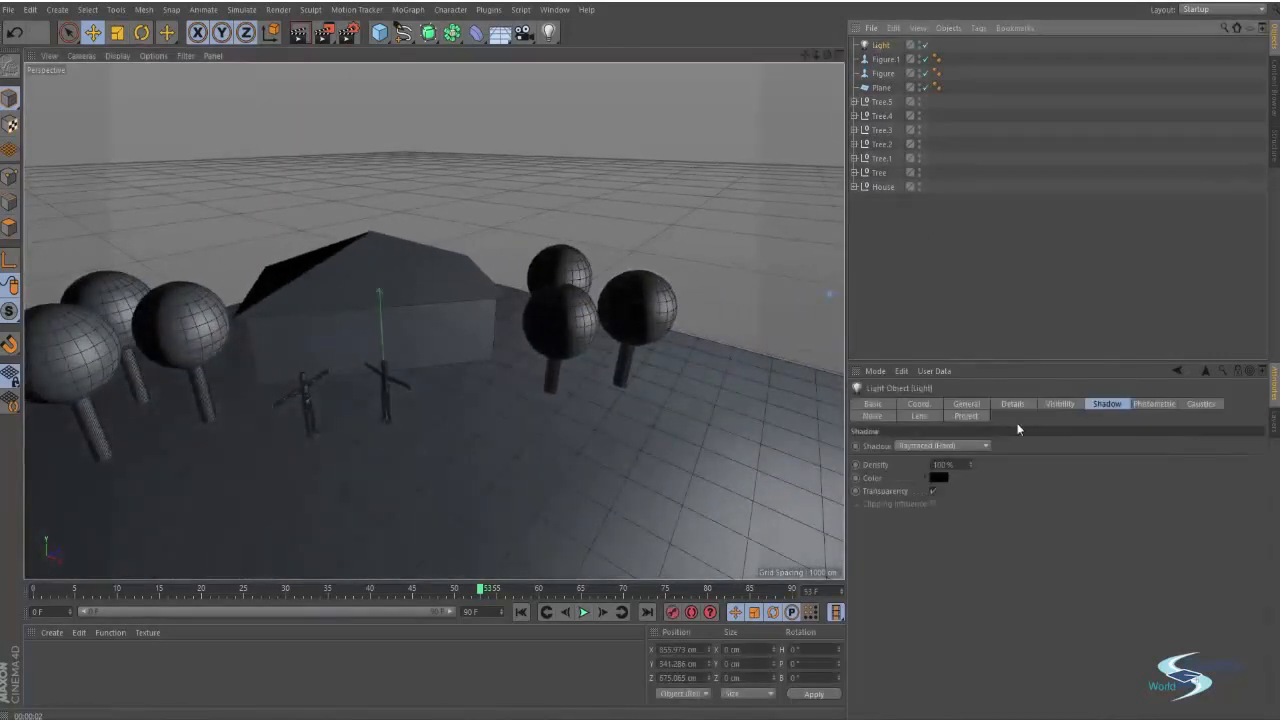
click(943, 464)
key(Return)
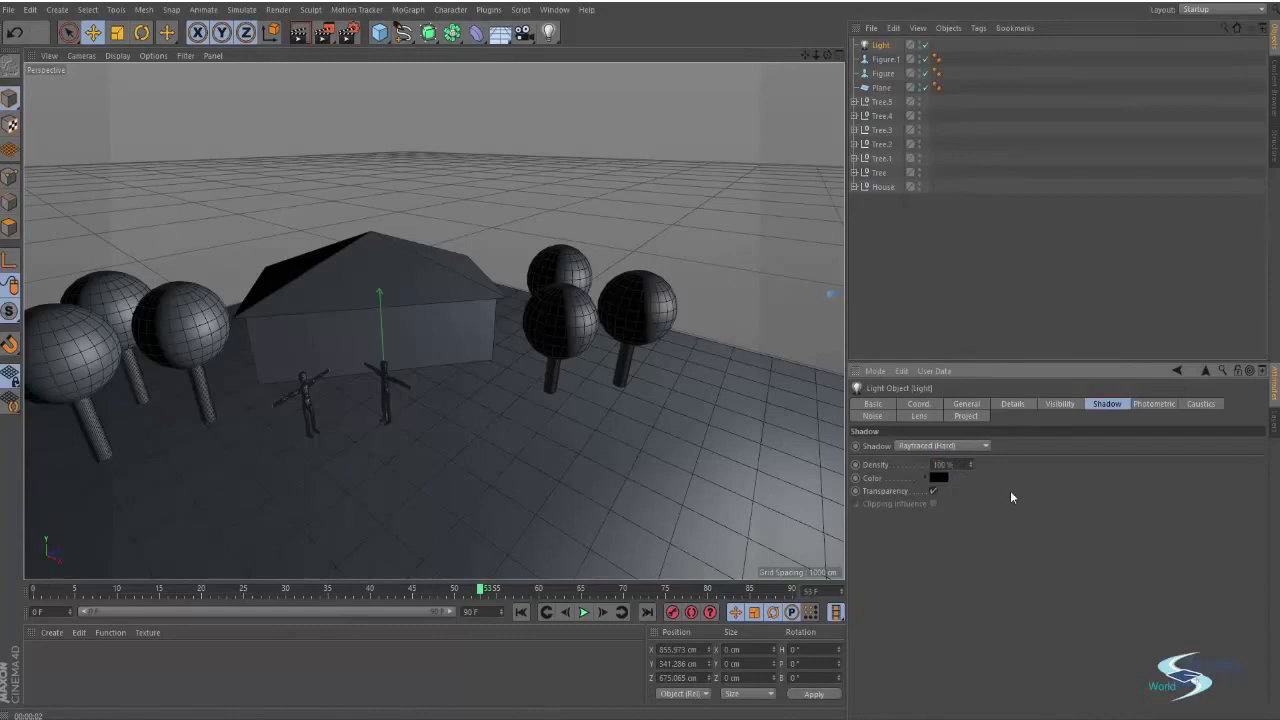
drag(973, 464, 951, 464)
key(ctrl+r)
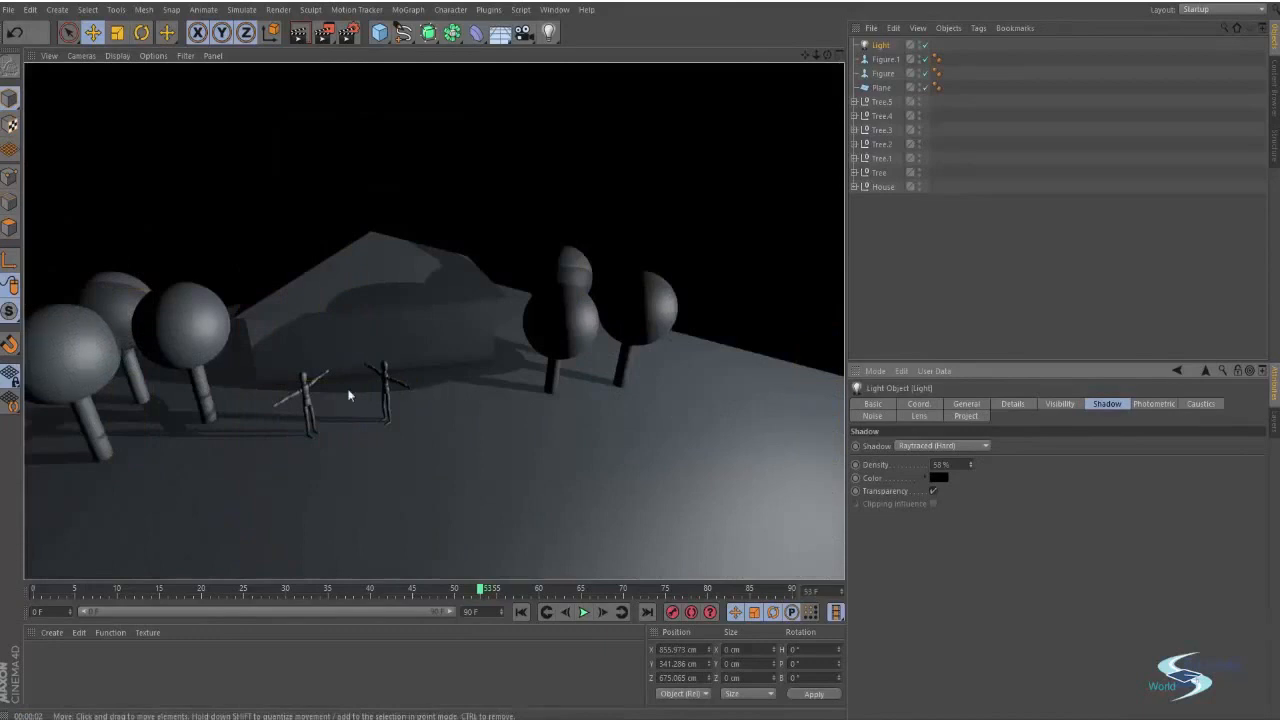
Set the shadow density to 91% and the shadow color to red, then render
alt+drag(350, 392, 461, 410)
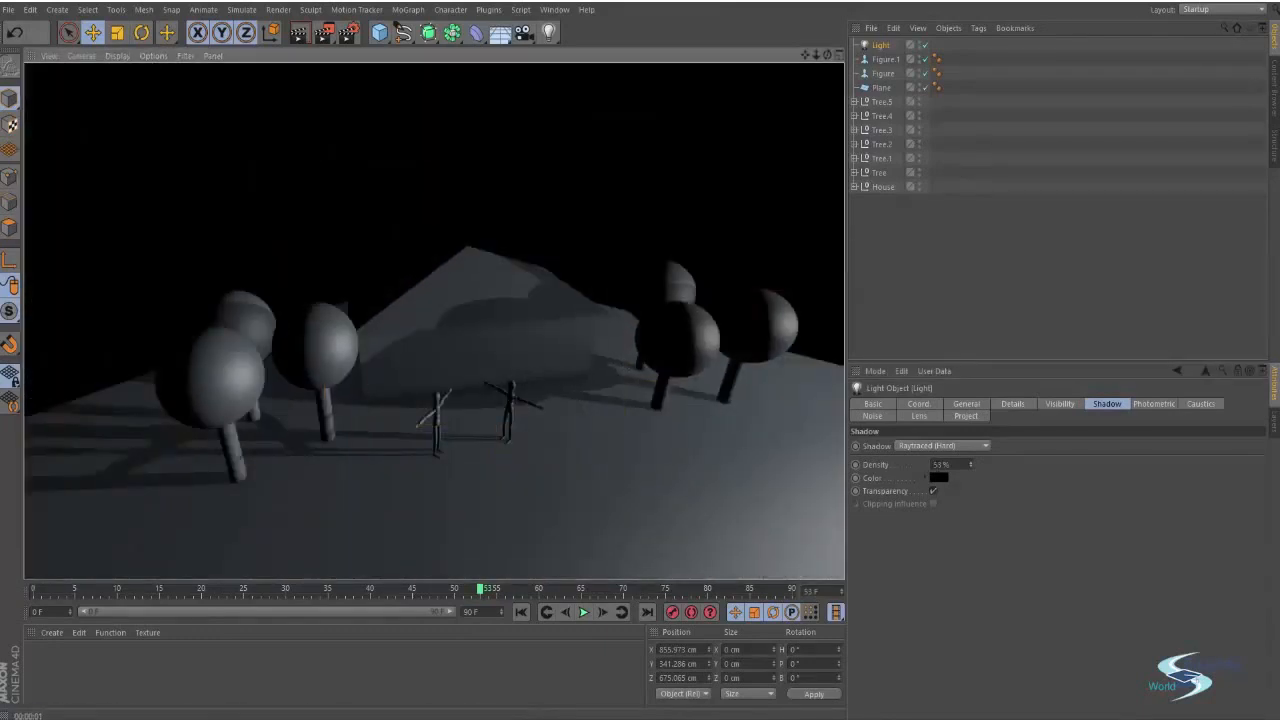
drag(969, 465, 969, 470)
click(943, 478)
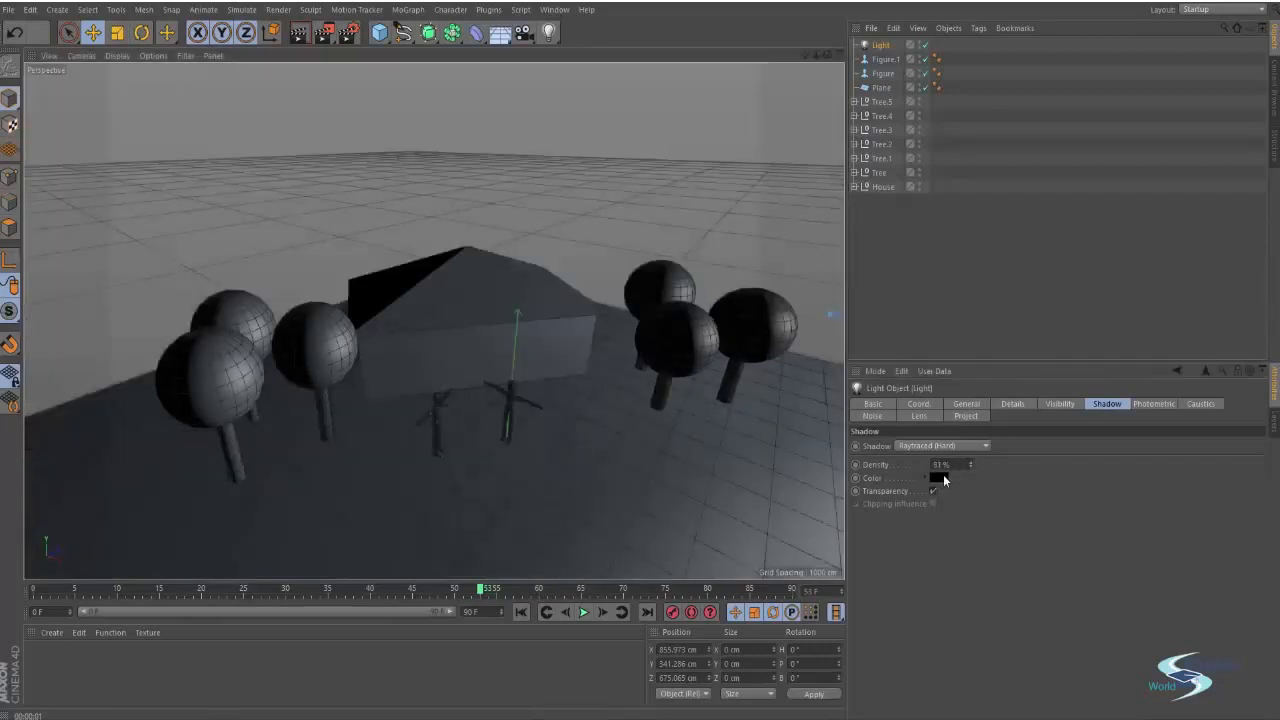
click(948, 451)
click(924, 541)
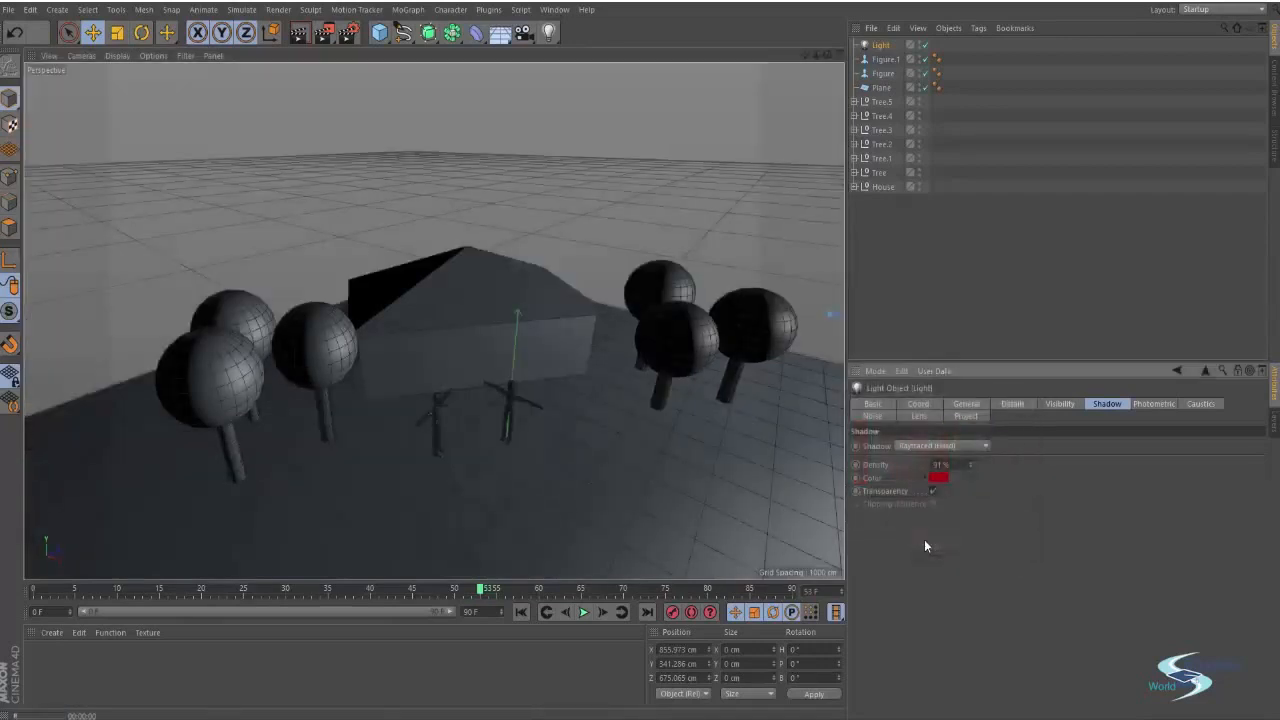
key(ctrl+r)
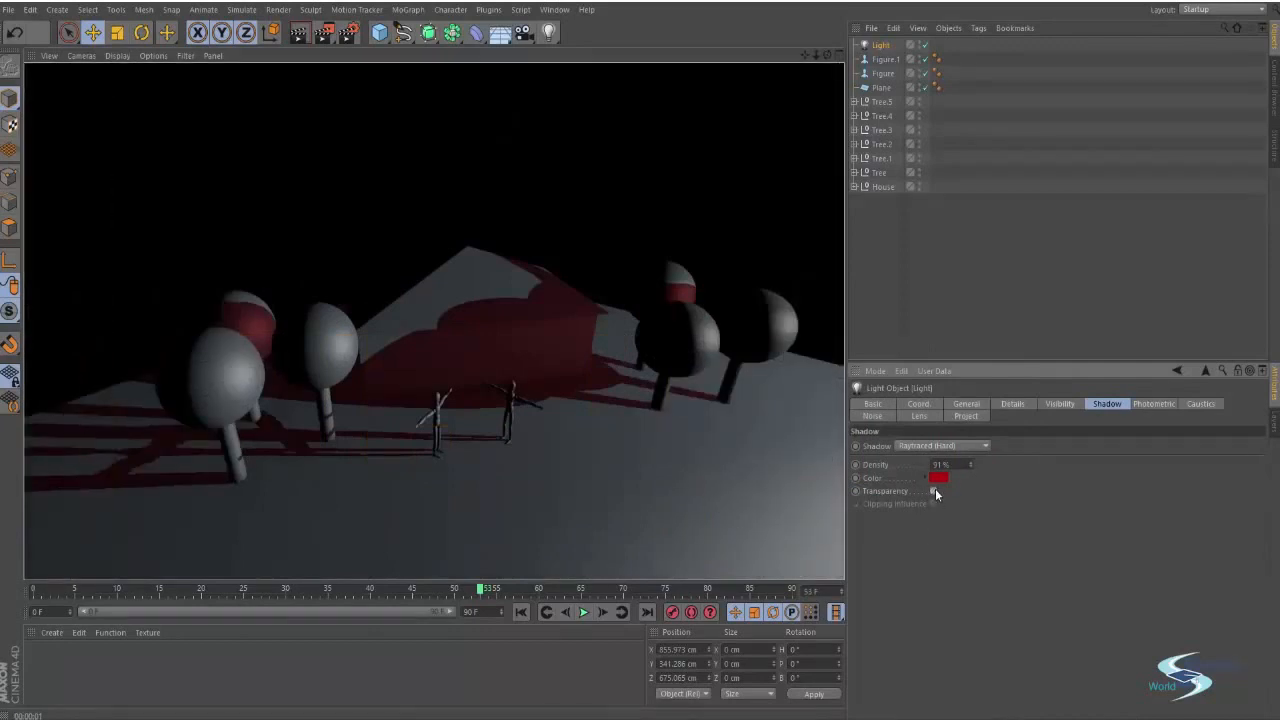
Render with shadow Transparency disabled, then re-enable Transparency
click(933, 491)
key(ctrl+r)
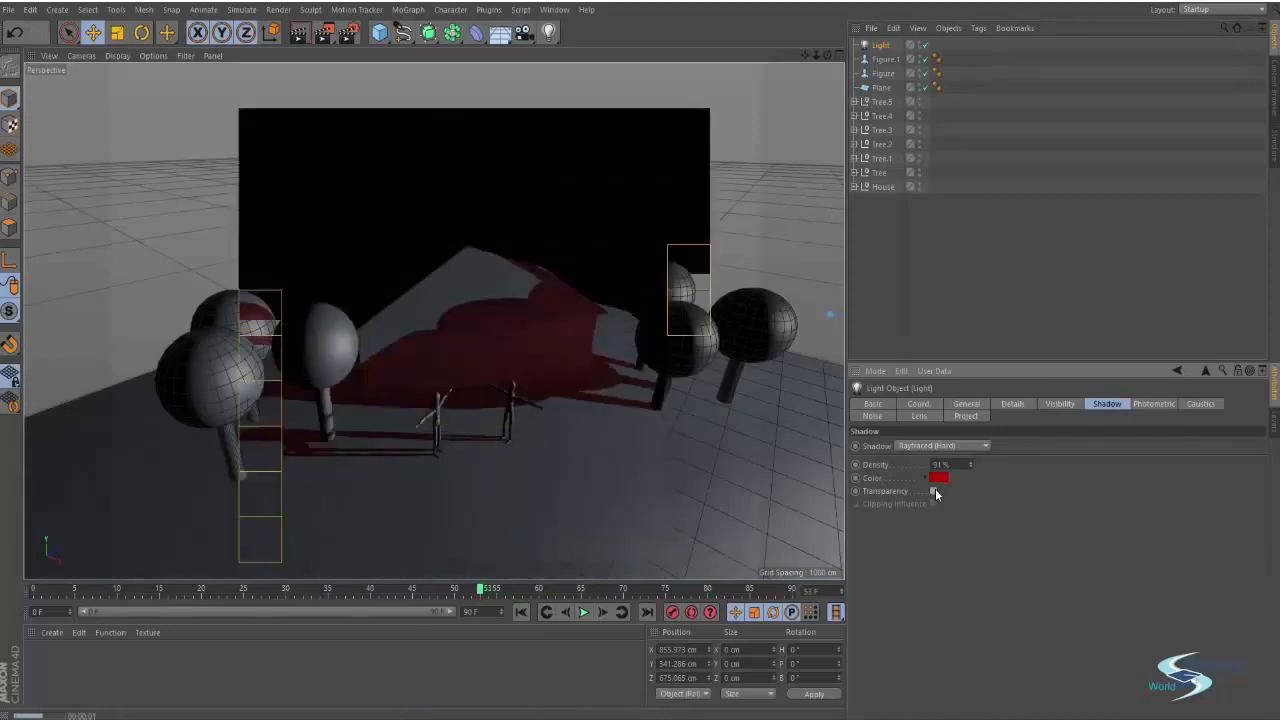
click(933, 491)
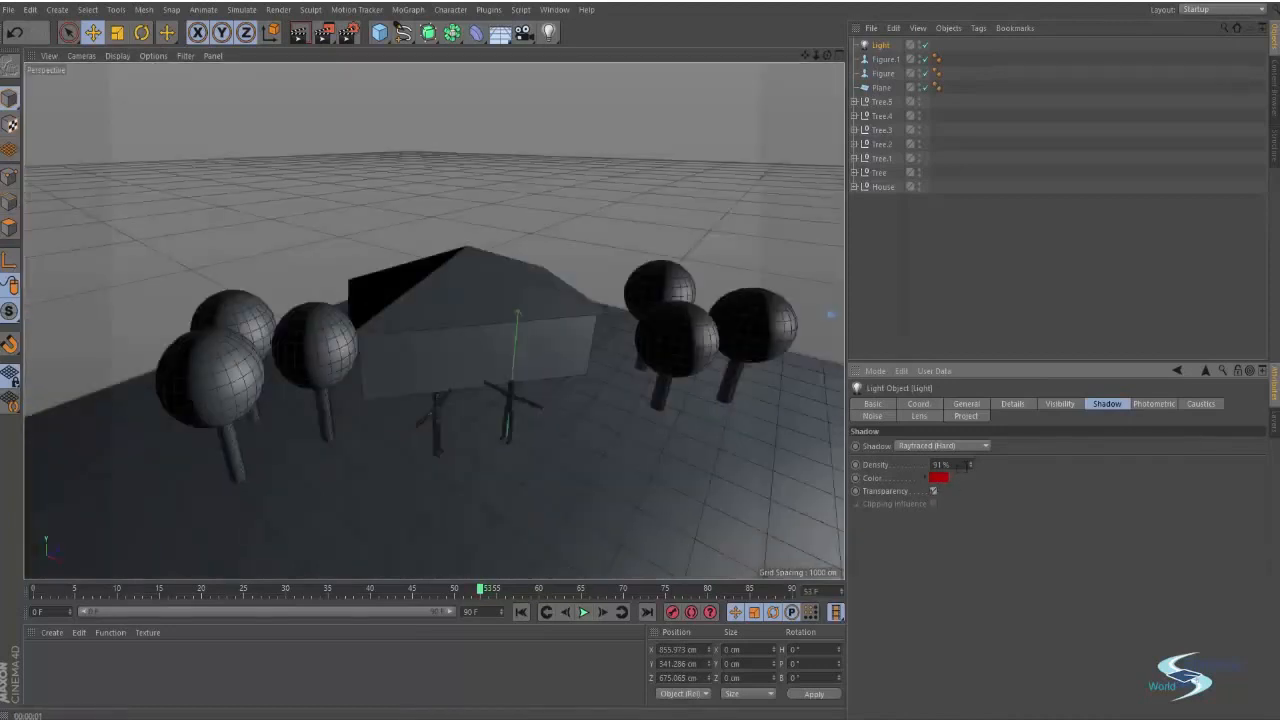
Reset the shadow color to black and the density to 100%, then render
click(937, 479)
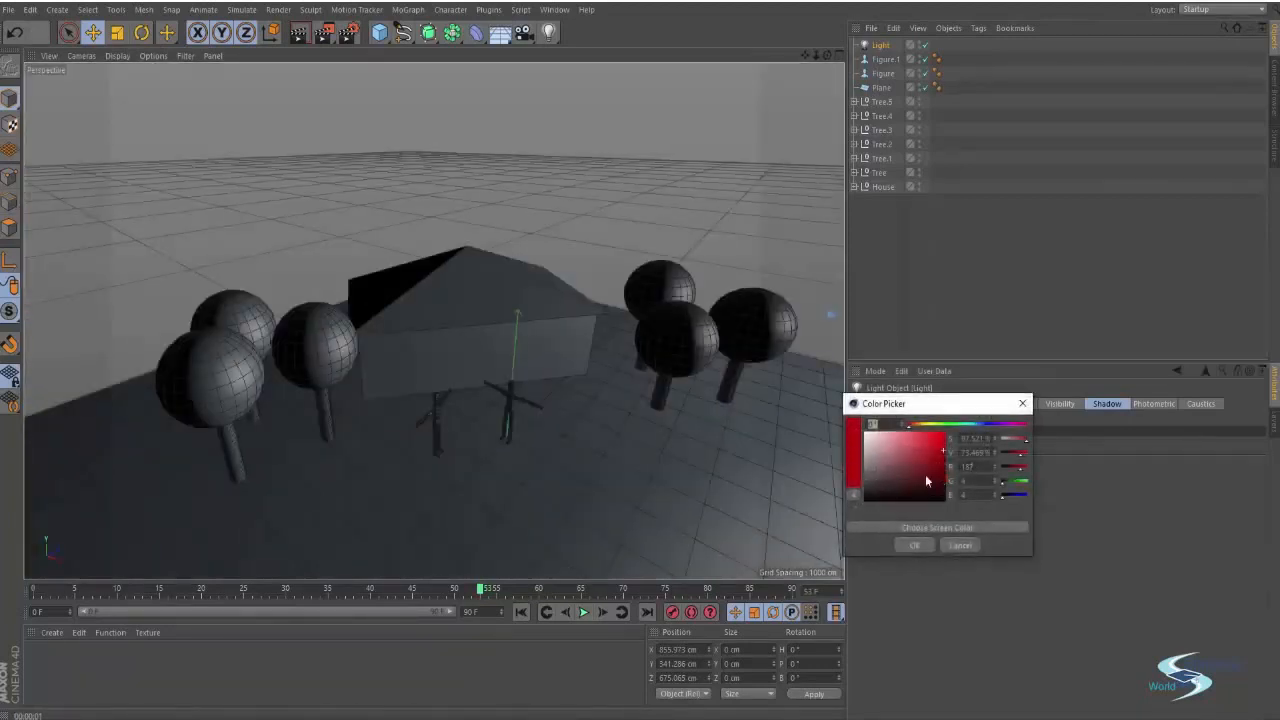
click(916, 545)
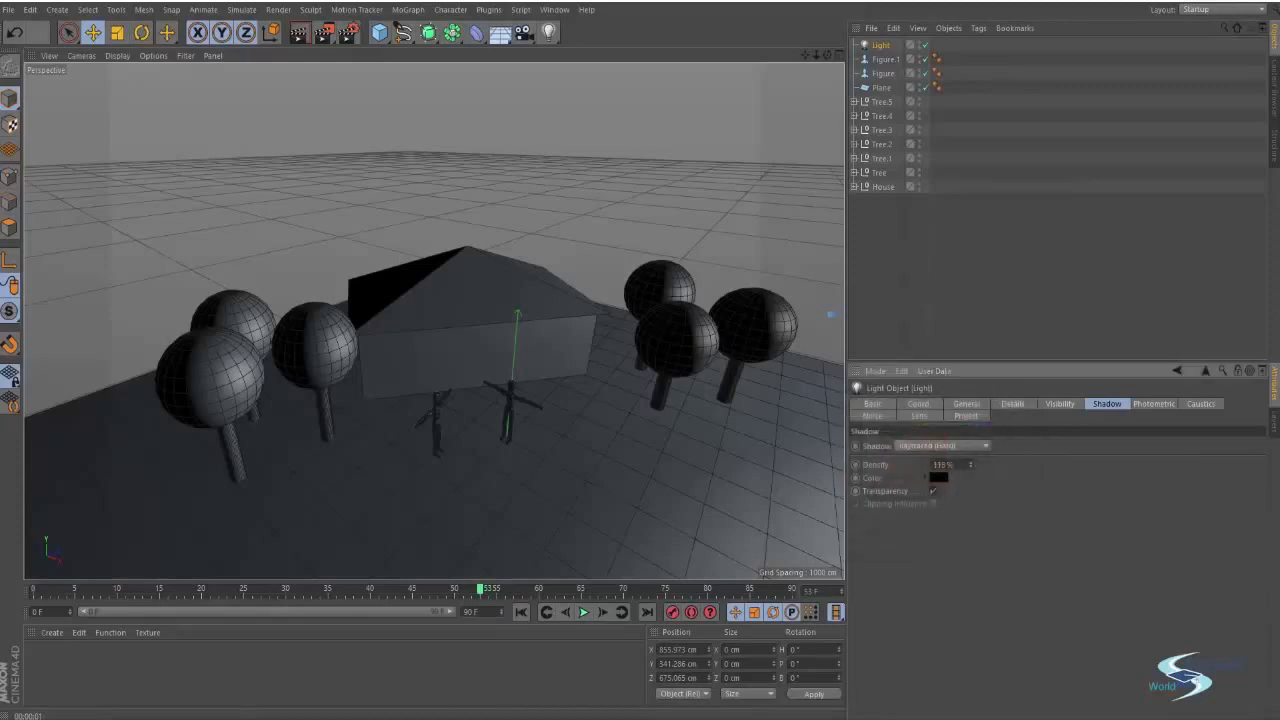
text(1)
key(ctrl+r)
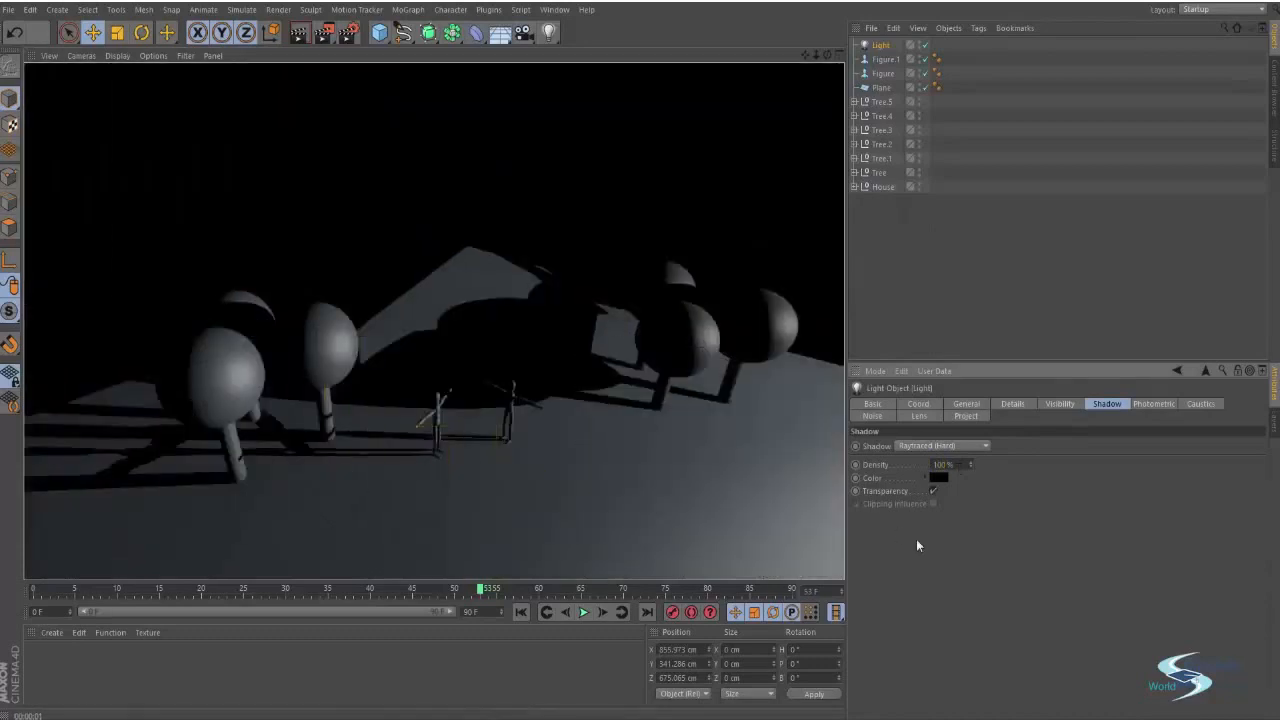
Change the light's shadow type to Shadow Maps (Soft) and render
click(966, 446)
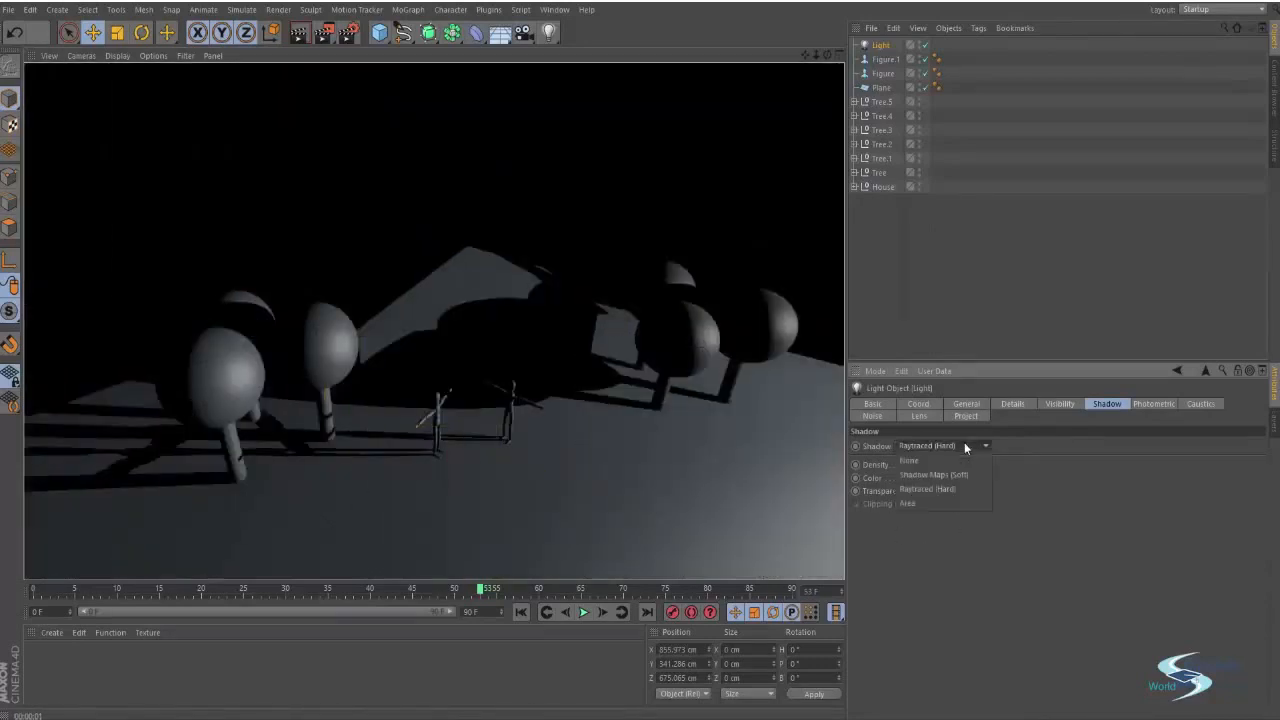
click(923, 475)
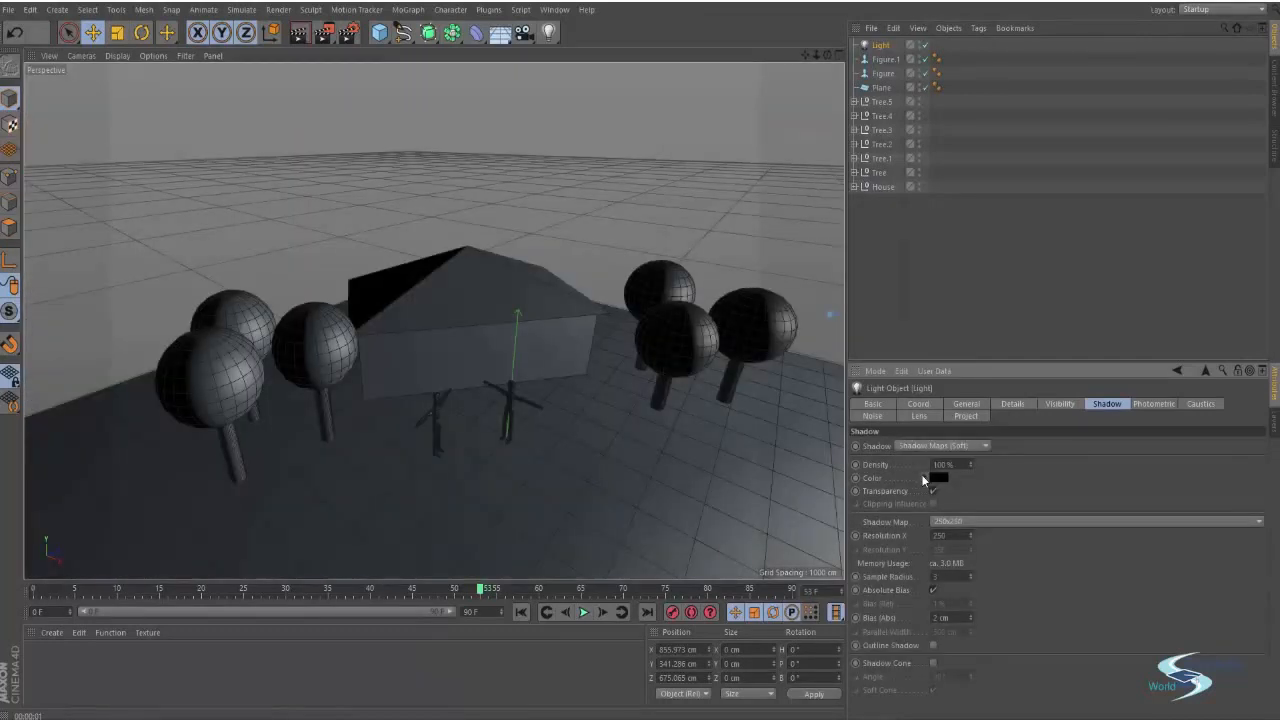
key(ctrl+r)
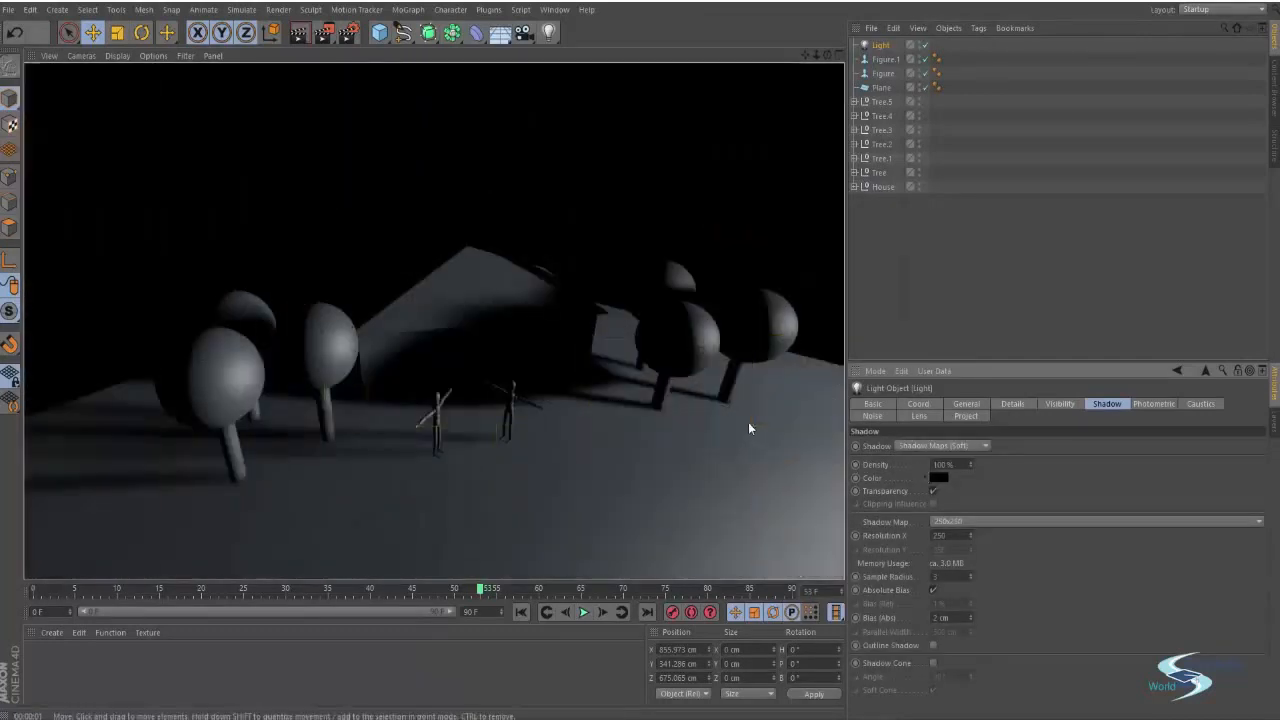
Render a close-up beside a tree trunk to inspect the soft shadow
alt+right_drag(655, 391, 740, 377)
key(ctrl+r)
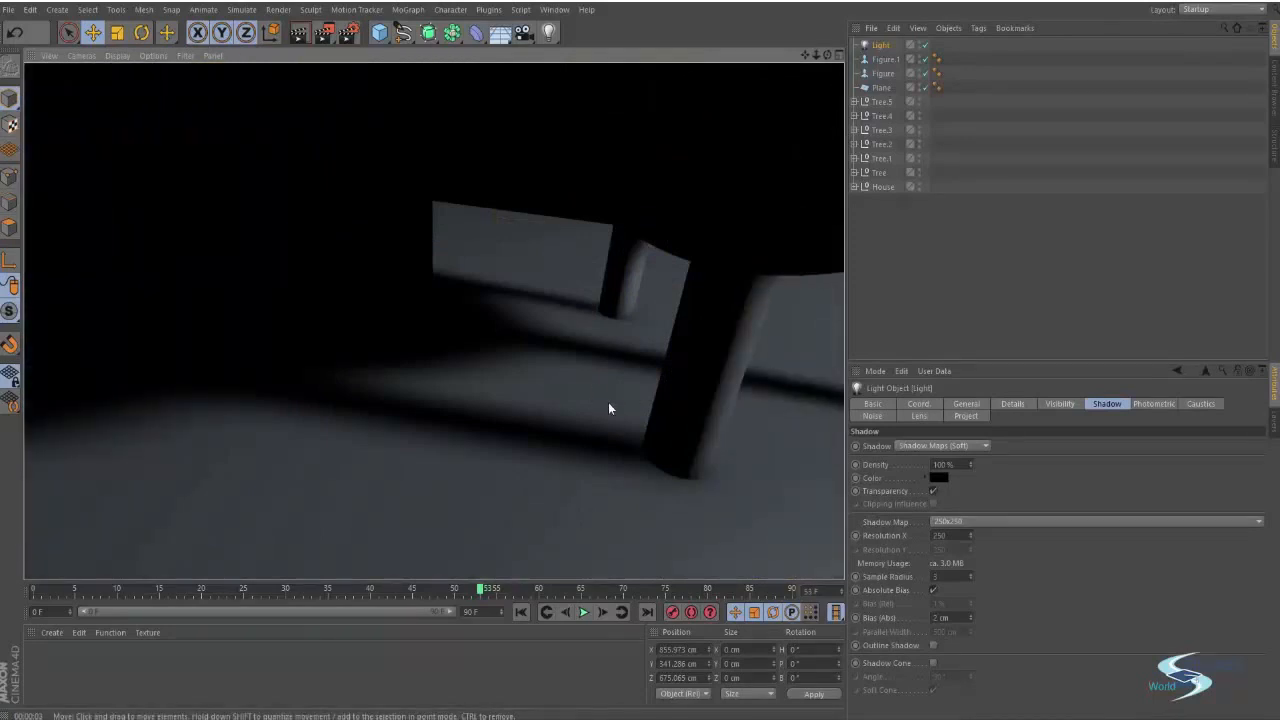
Reframe the view in front of the house and figures and render it
mouse_move(642, 421)
alt+right_down()
mouse_move(534, 377)
mouse_move(637, 428)
mouse_move(653, 467)
mouse_move(480, 357)
alt+right_up()
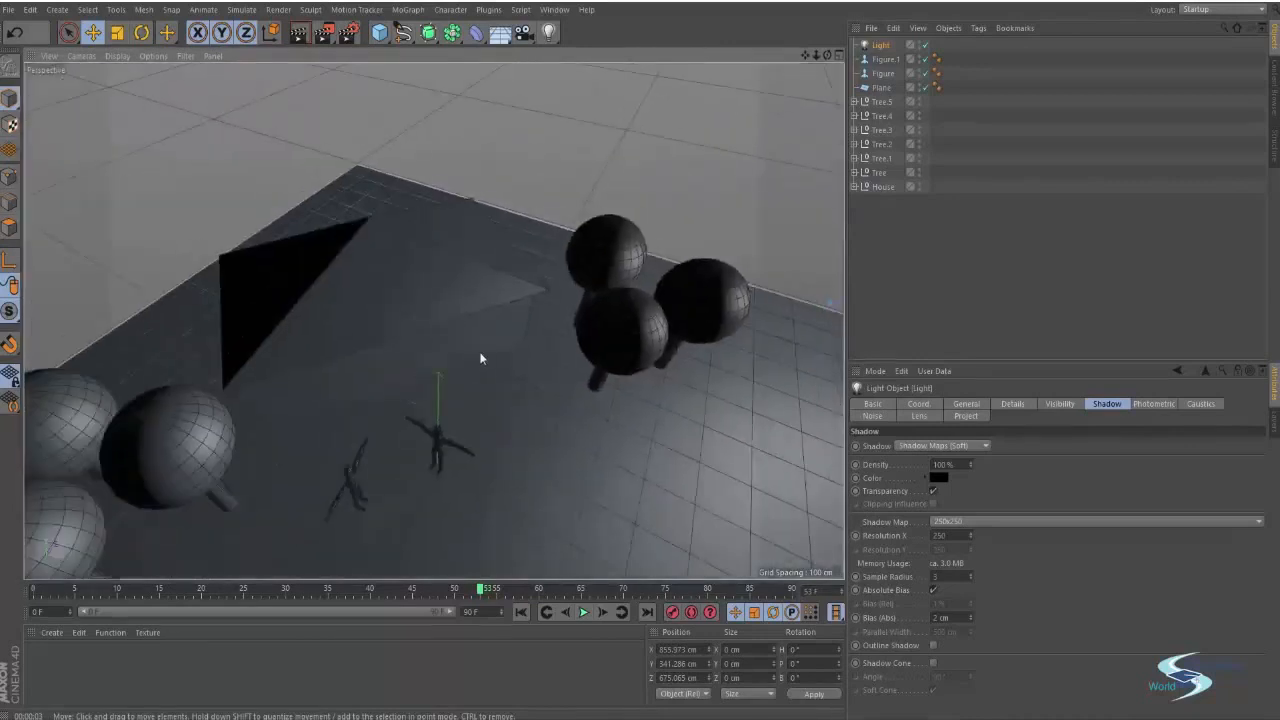
alt+drag(434, 320, 422, 361)
mouse_move(512, 298)
alt+mouse_down()
mouse_move(291, 203)
mouse_move(346, 200)
mouse_move(591, 372)
mouse_move(720, 327)
mouse_move(649, 314)
mouse_move(471, 378)
mouse_move(545, 394)
alt+mouse_up()
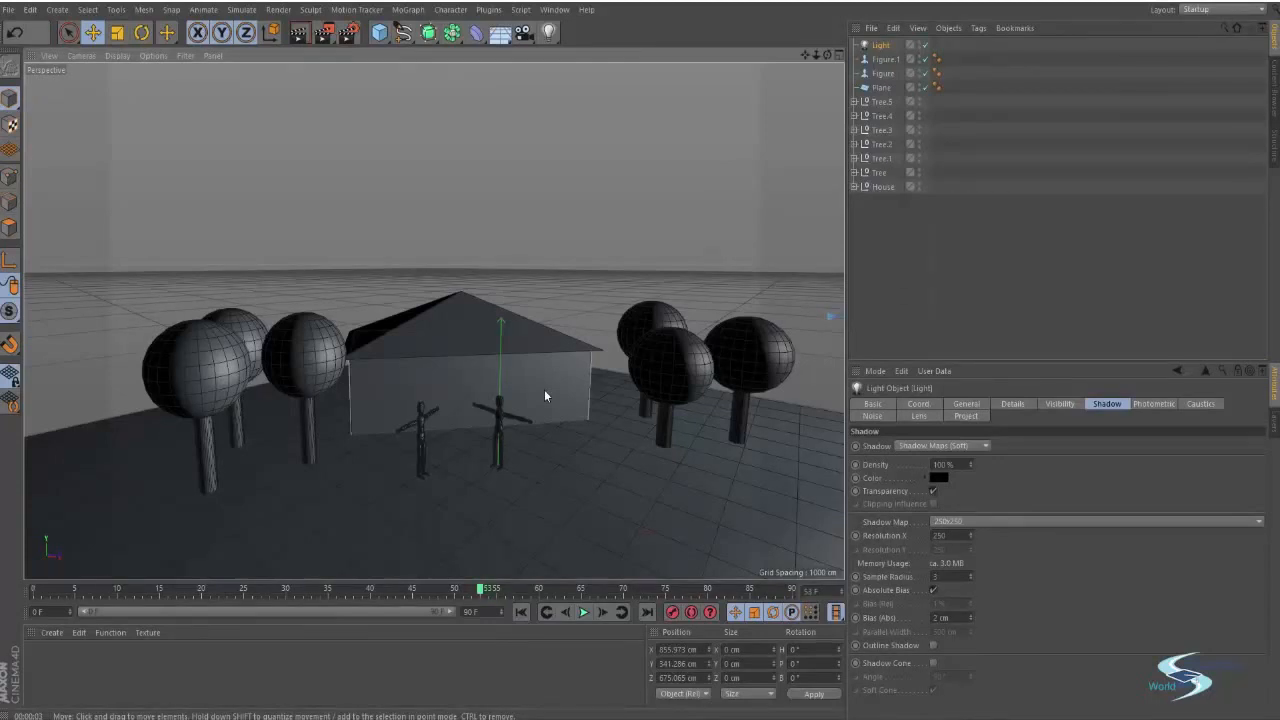
mouse_move(517, 389)
alt+middle_down()
mouse_move(544, 364)
mouse_move(534, 370)
alt+middle_up()
alt+middle_drag(824, 417, 643, 373)
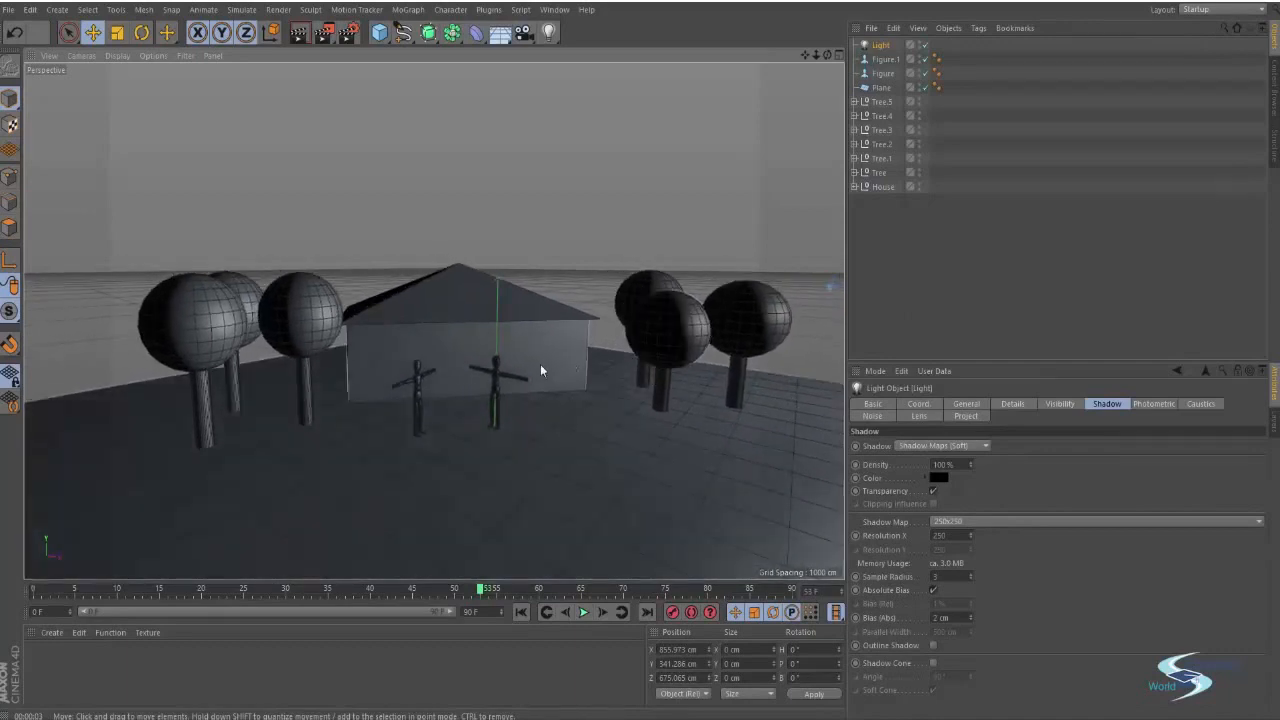
alt+drag(541, 346, 519, 376)
alt+right_drag(613, 380, 626, 374)
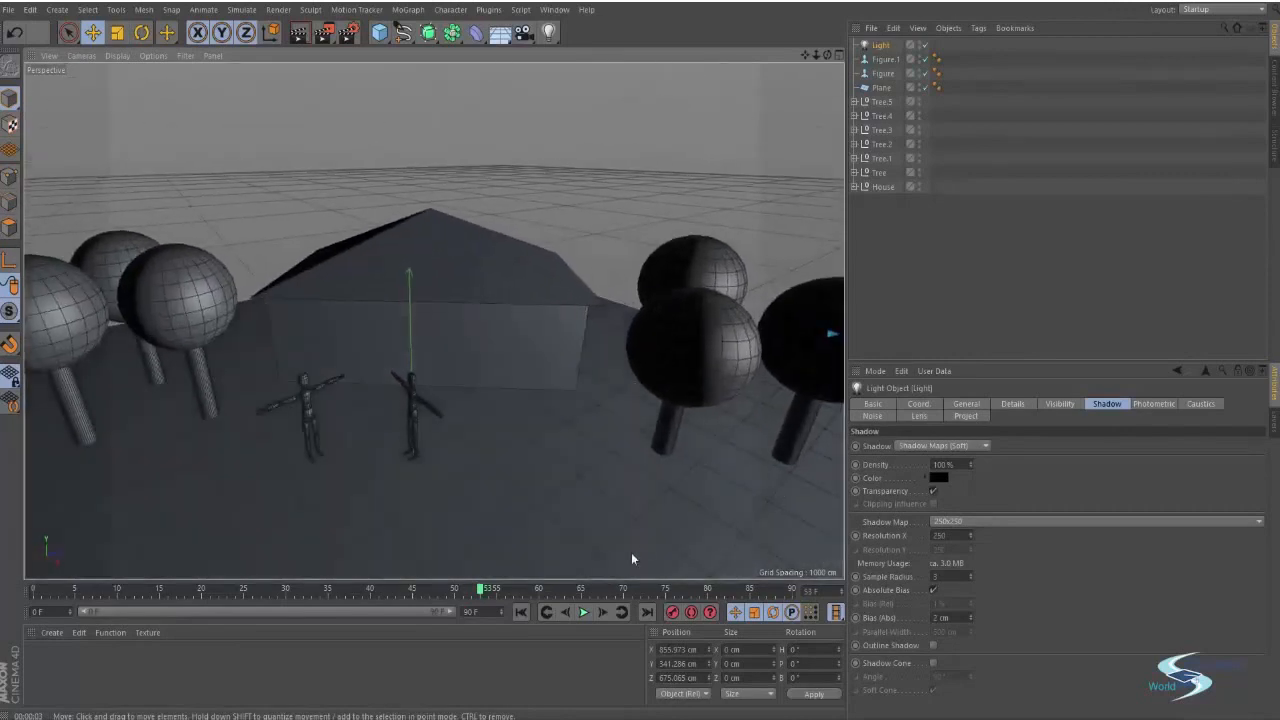
key(ctrl+r)
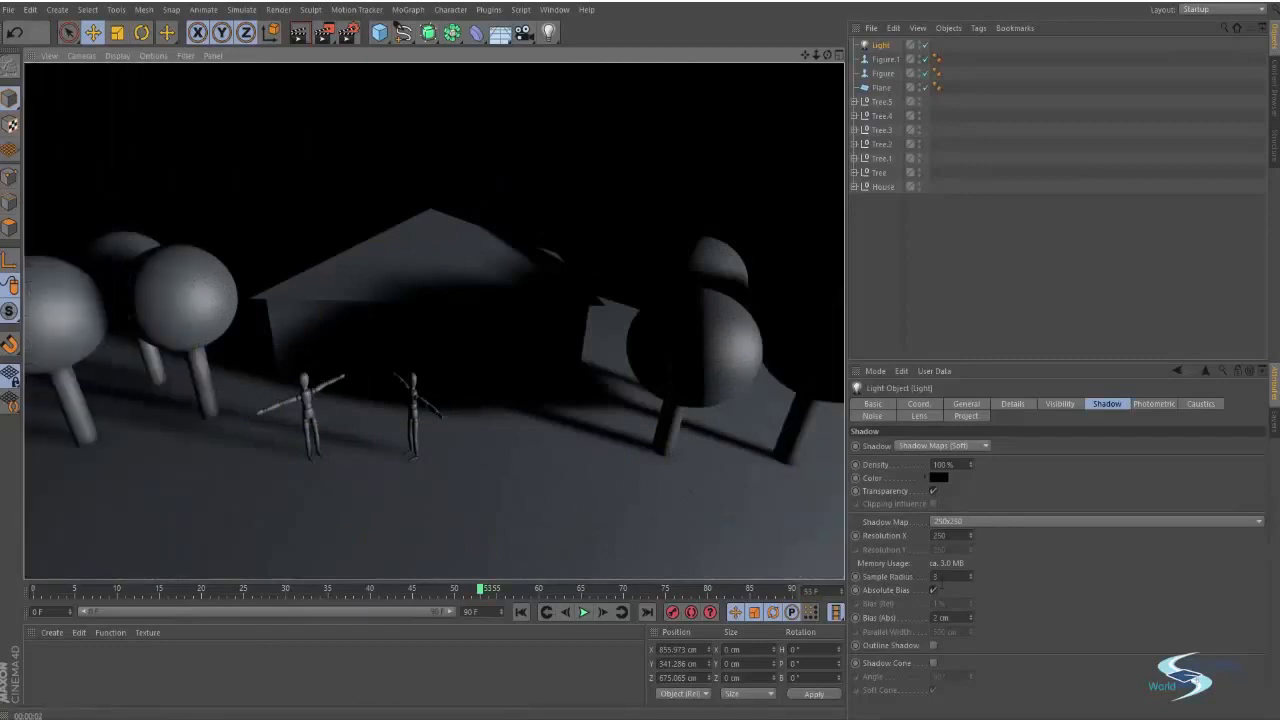
Set the shadow map resolution to 1000x1000 and render
click(950, 577)
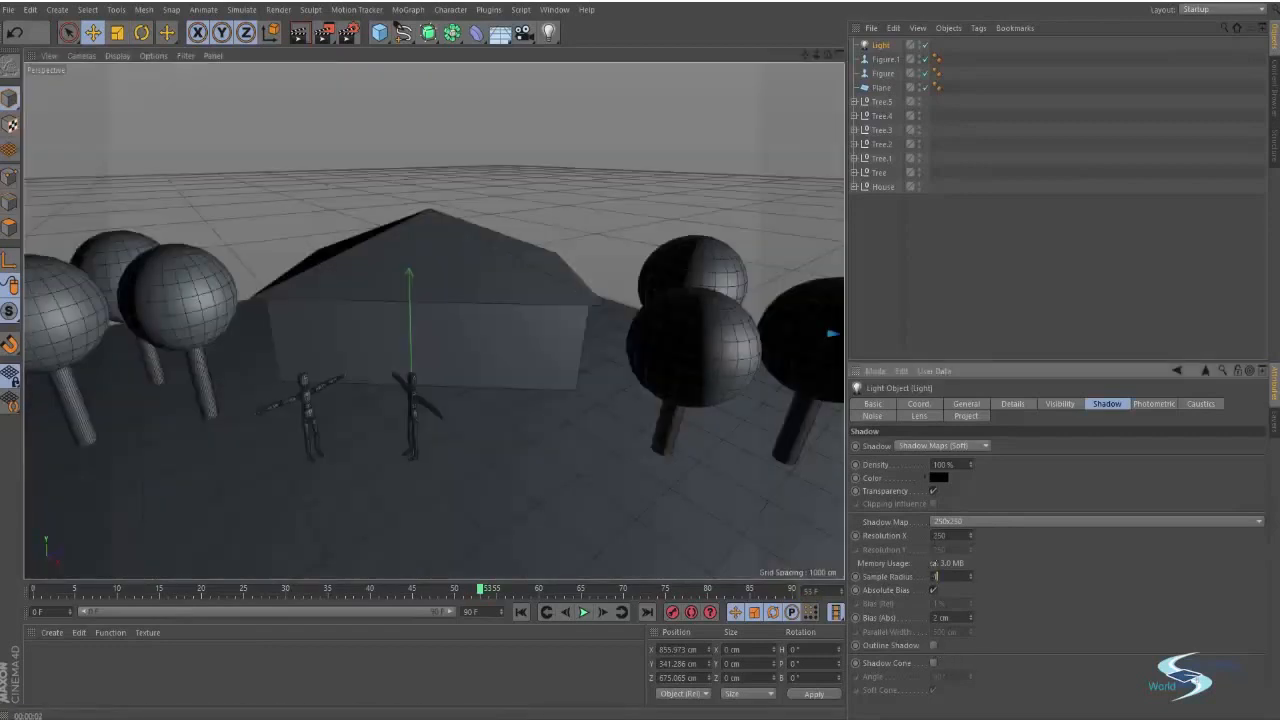
click(950, 522)
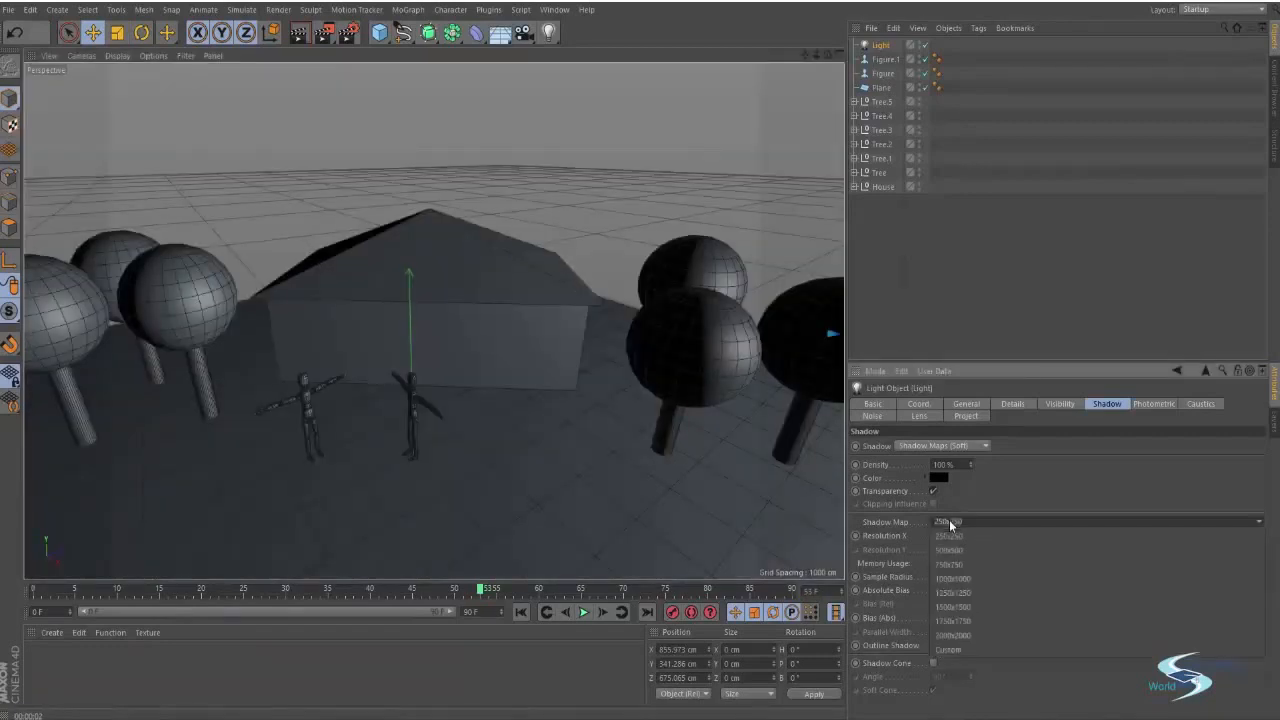
click(968, 578)
key(ctrl+r)
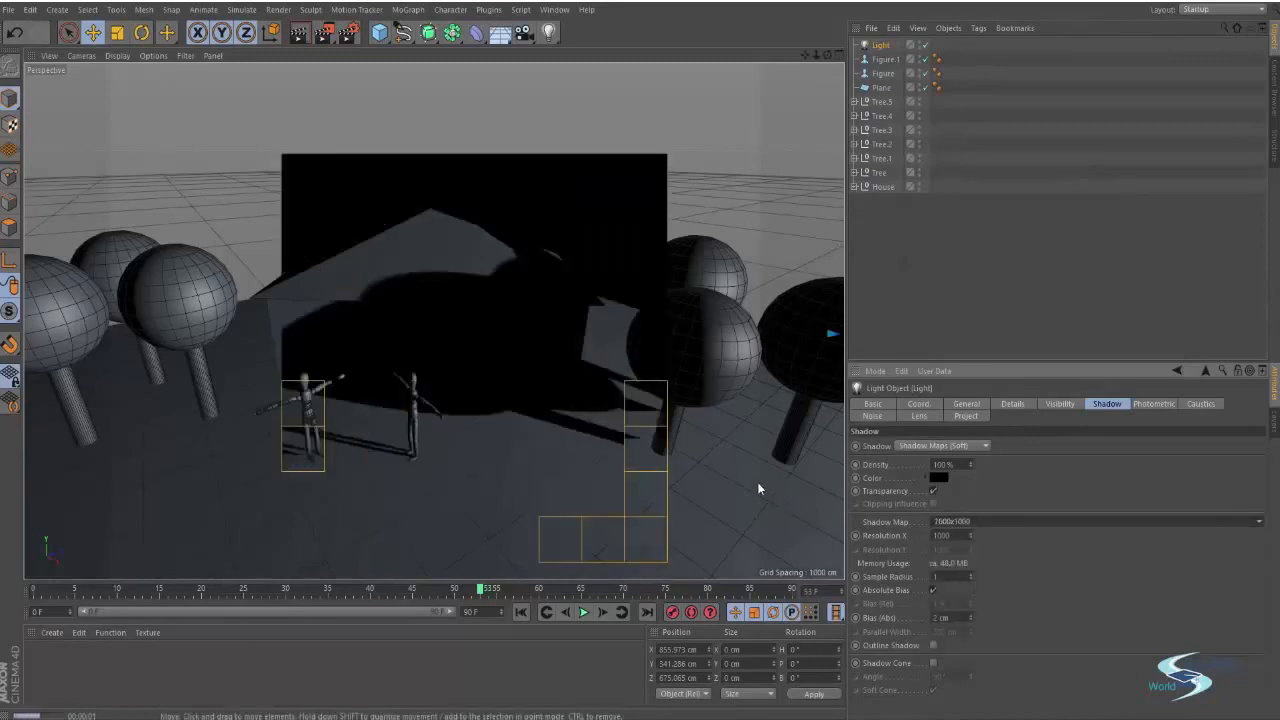
Render a close-up near the house and tree, toggle Outline Shadow, and render again
alt+right_drag(600, 442, 640, 421)
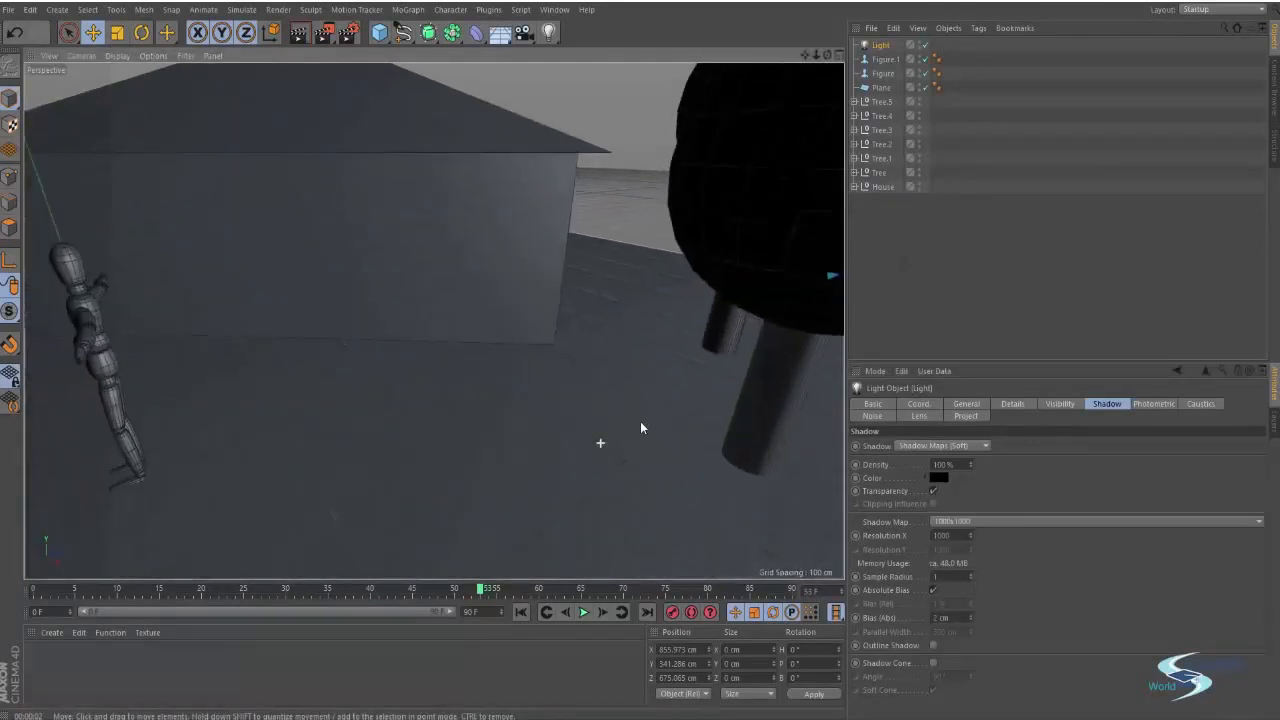
key(ctrl+r)
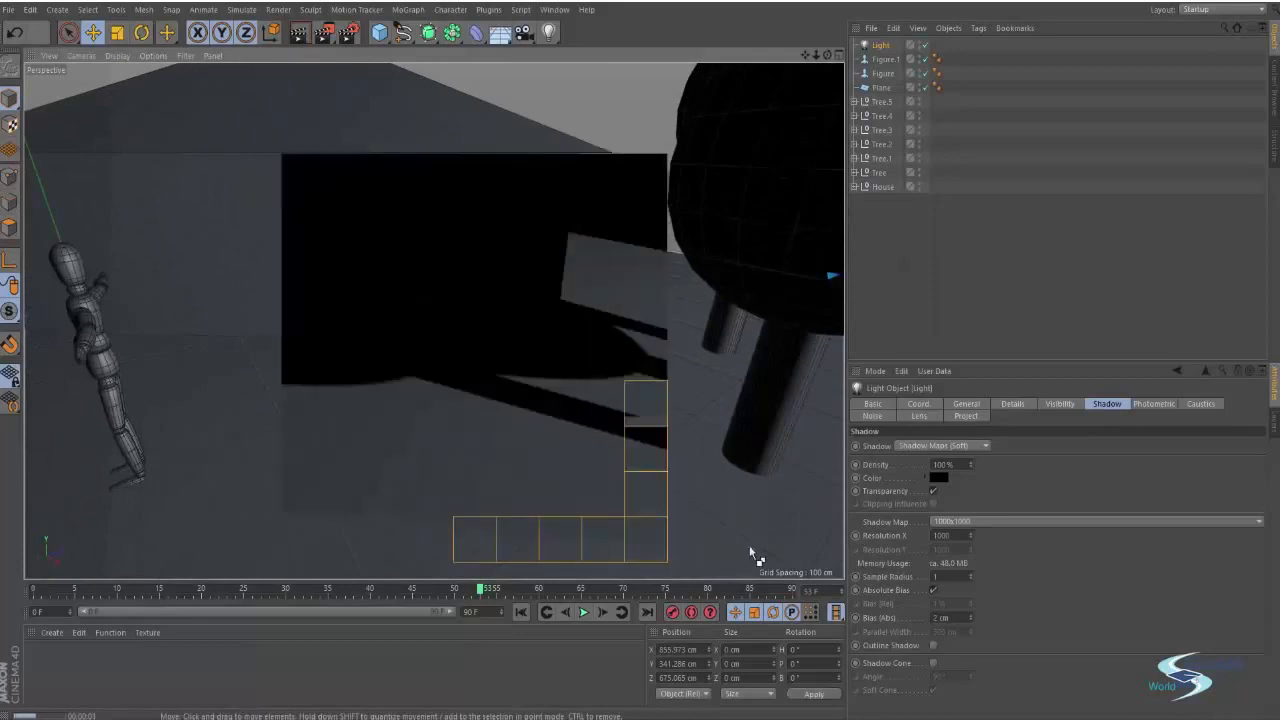
click(932, 645)
key(ctrl+r)
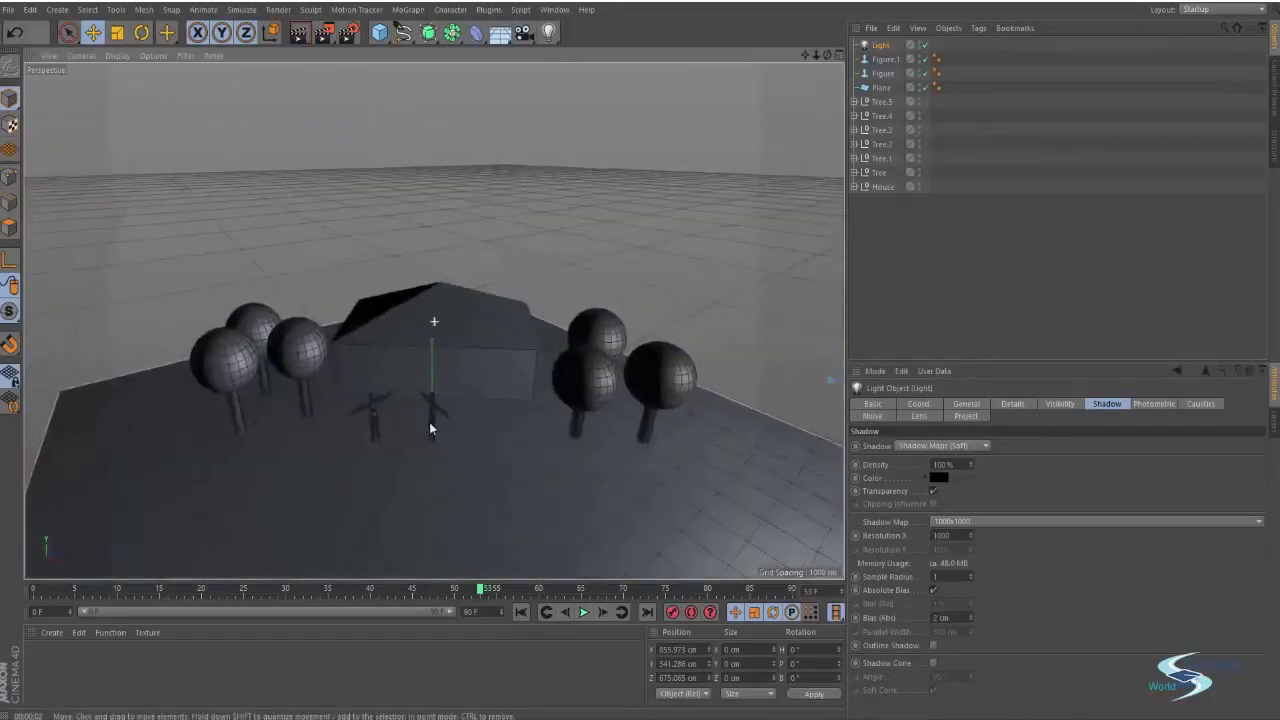
Set the shadow map back to 250x250 and render from a closer view of the figures
alt+middle_drag(430, 428, 488, 371)
scroll(488, 371, up, 4)
mouse_move(488, 371)
alt+mouse_down()
mouse_move(465, 362)
mouse_move(488, 368)
alt+mouse_up()
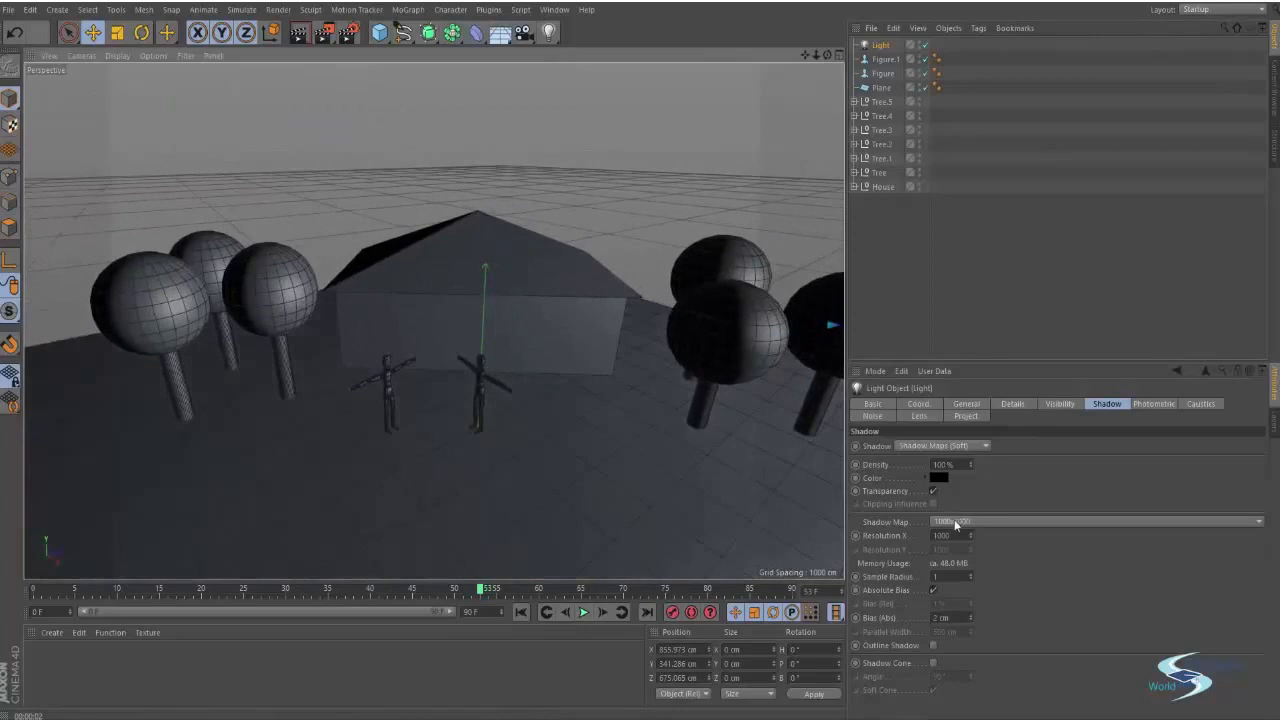
click(955, 522)
click(950, 536)
key(ctrl+r)
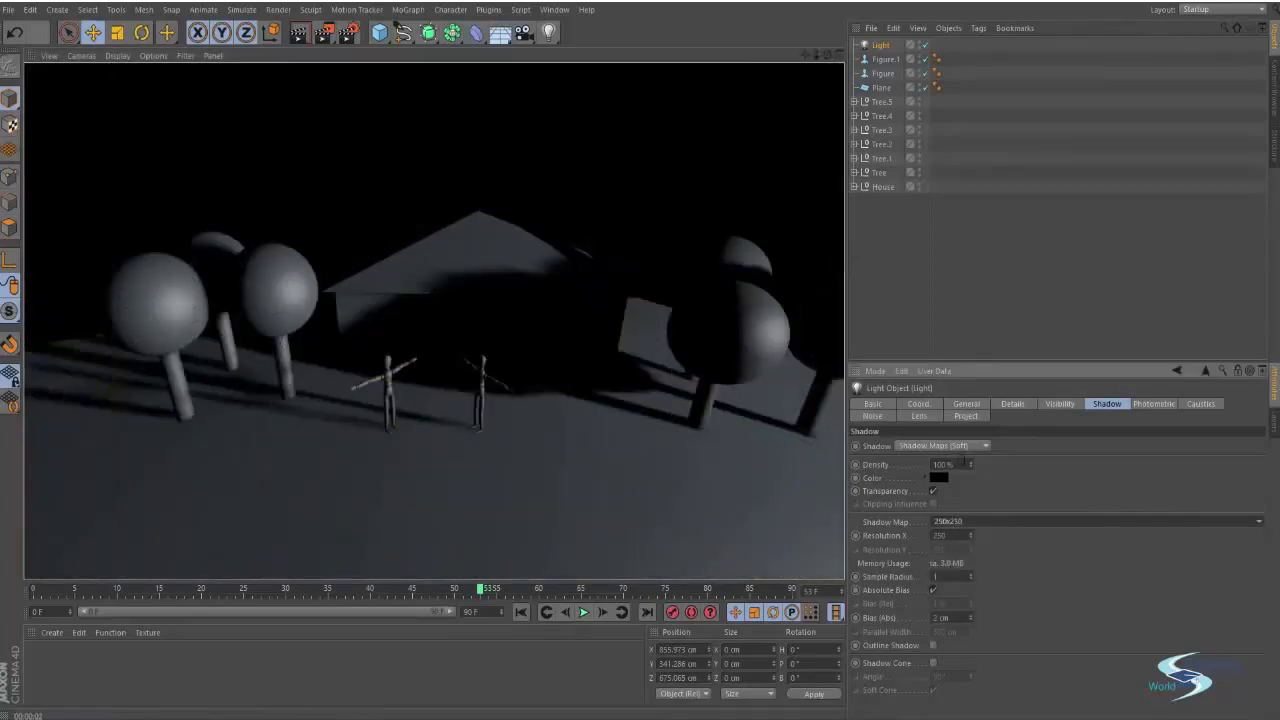
Set the shadow density to 60% and render
click(960, 464)
text(5)
key(Return)
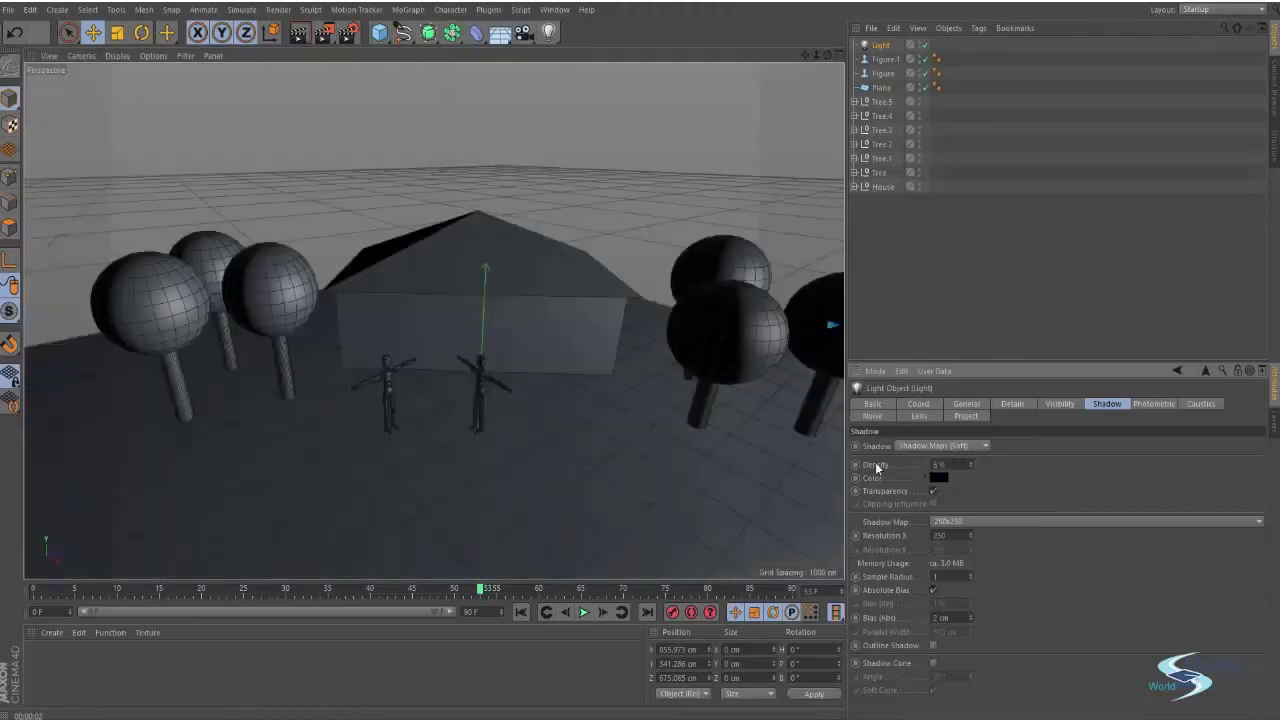
key(ctrl+r)
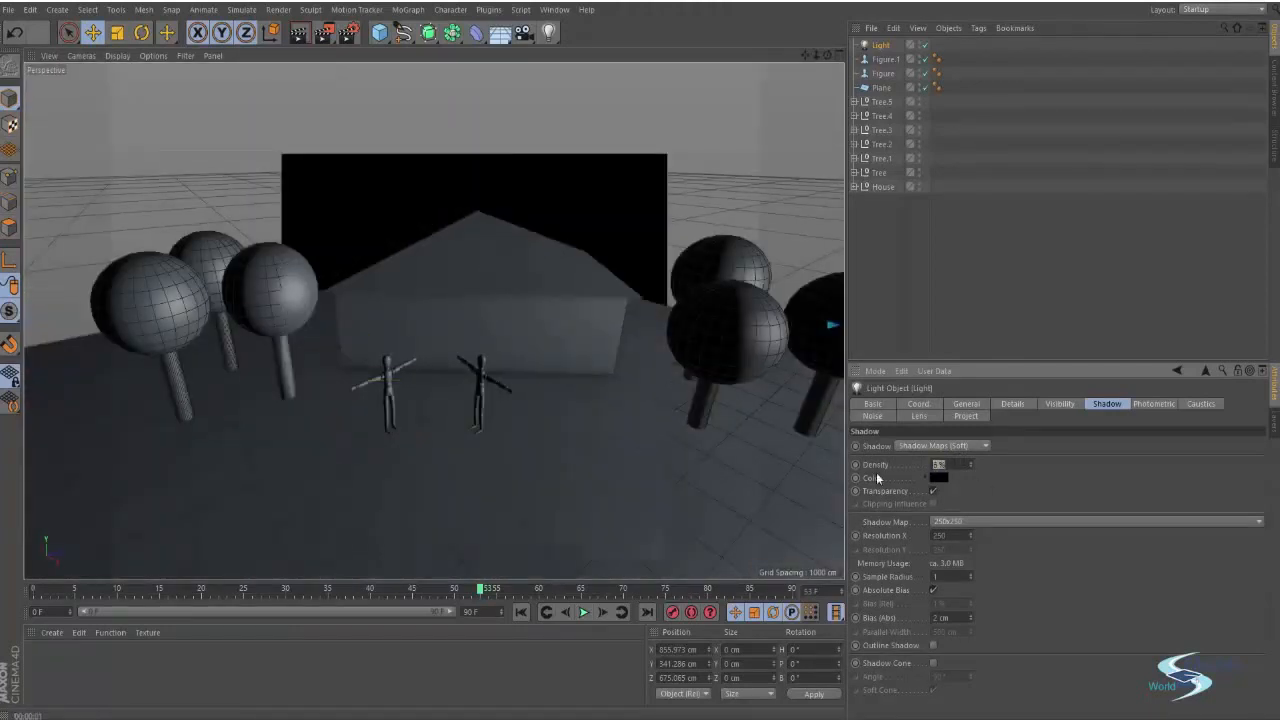
text(60)
key(Return)
key(ctrl+r)
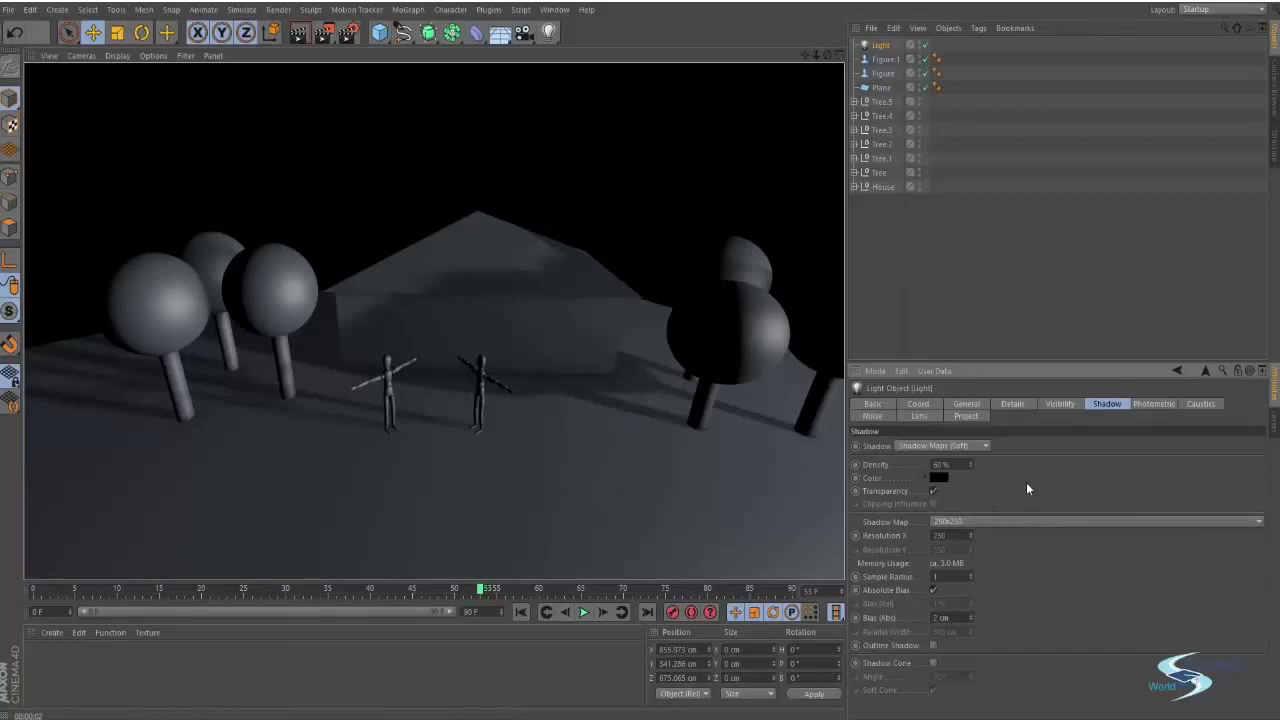
Change the light's shadow type to Area
click(969, 449)
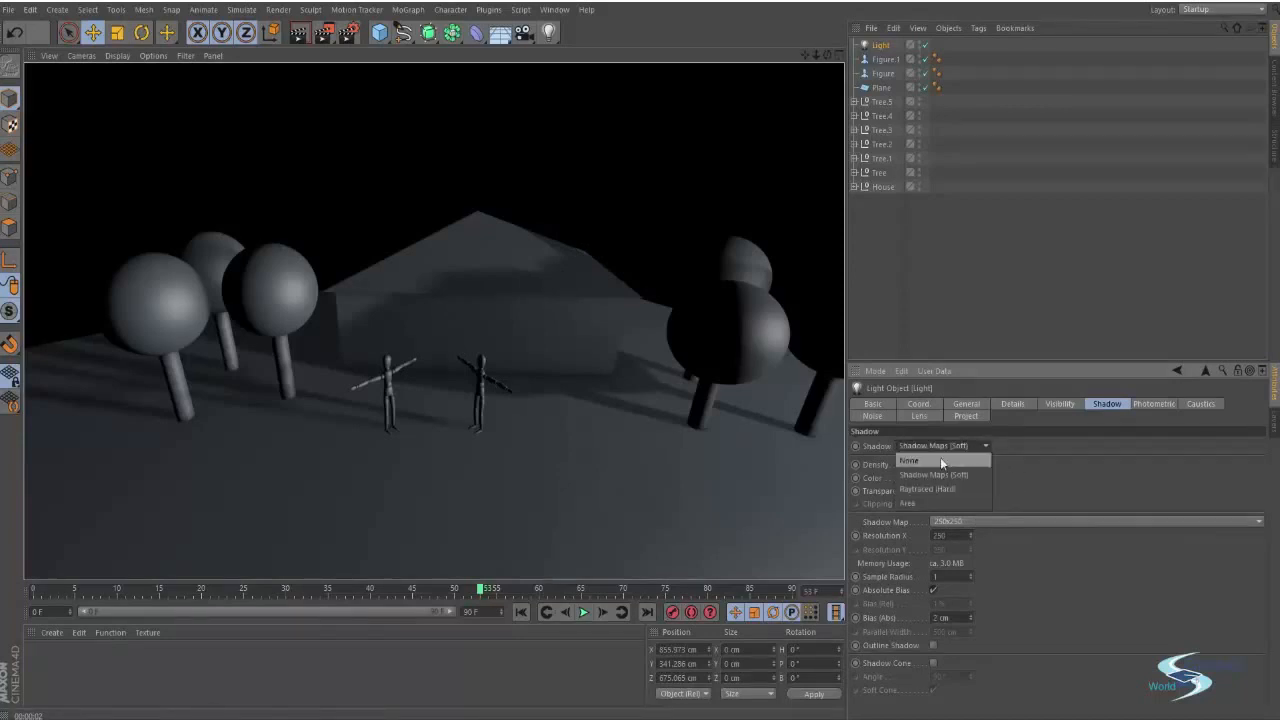
click(913, 503)
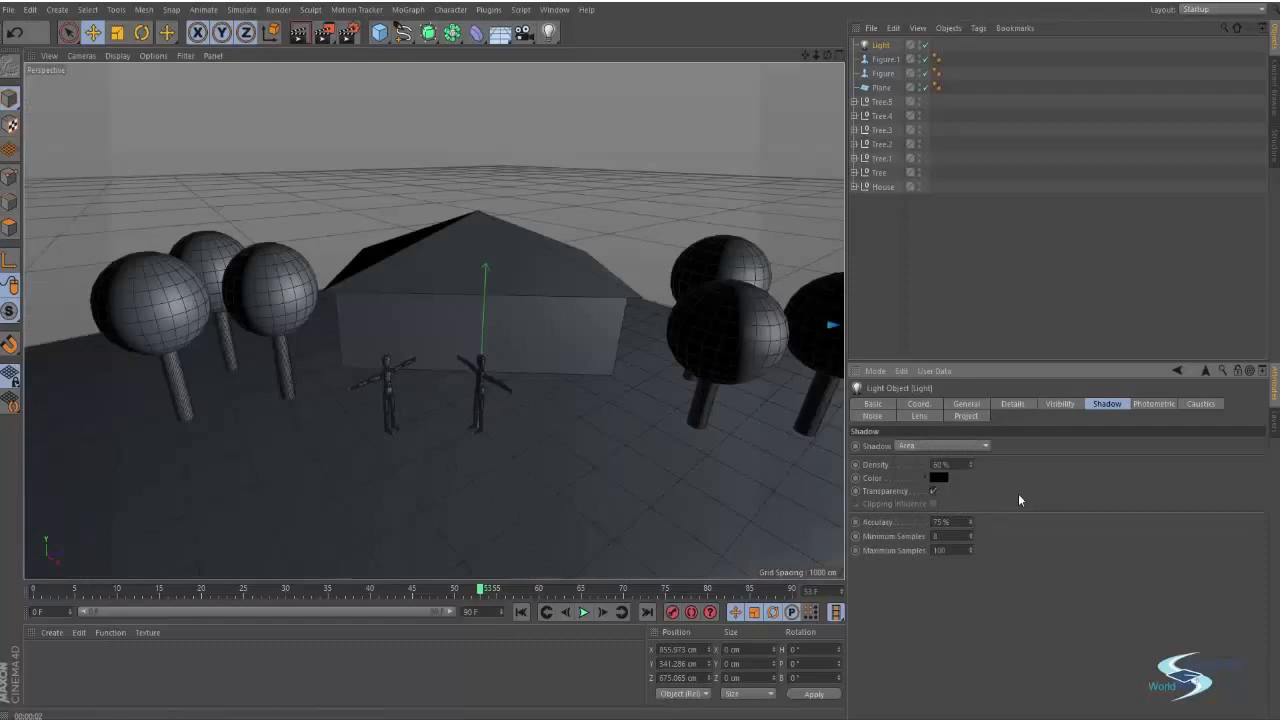
Render the area-shadowed scene, and render again from a low view behind the trees
key(ctrl+r)
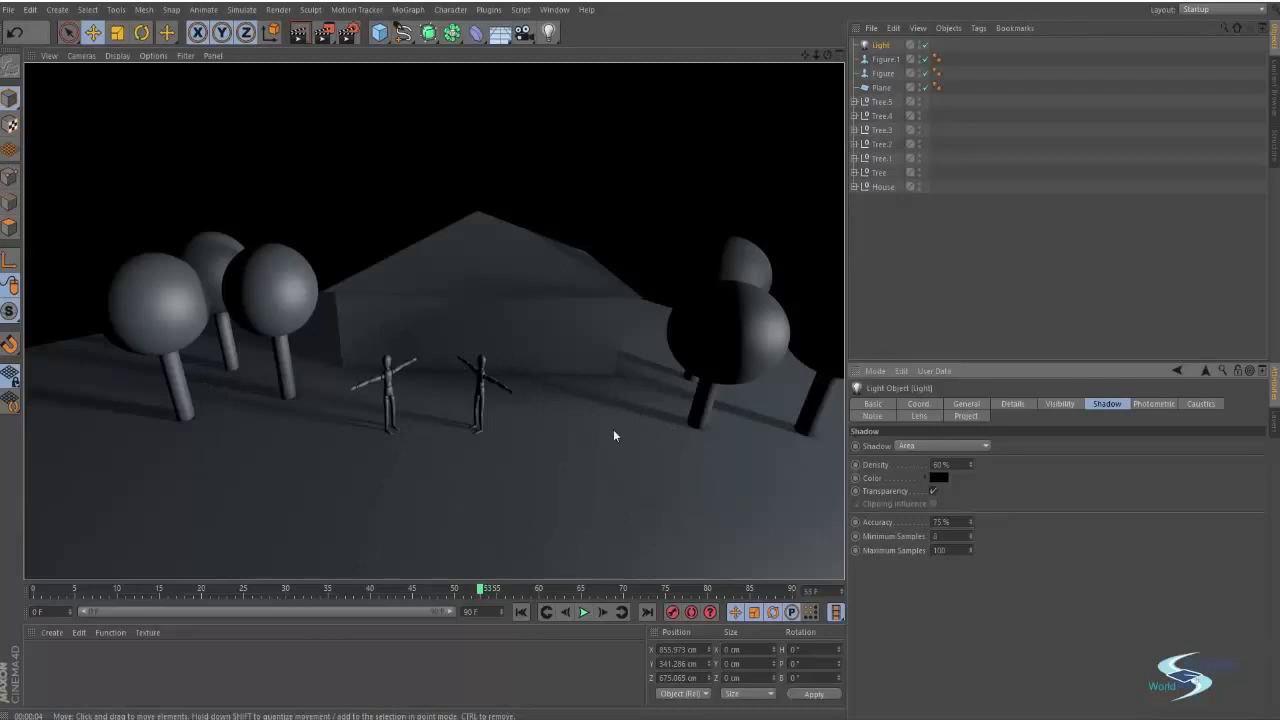
alt+drag(517, 420, 645, 378)
alt+drag(434, 320, 625, 337)
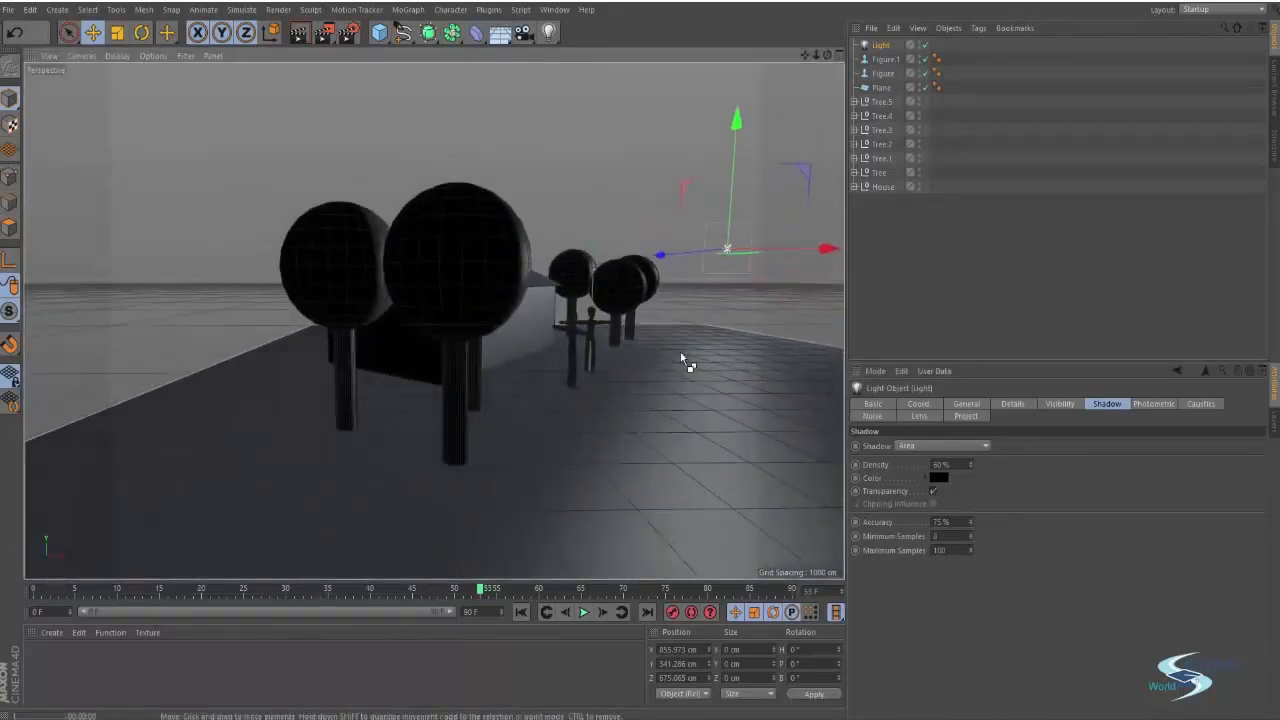
key(ctrl+r)
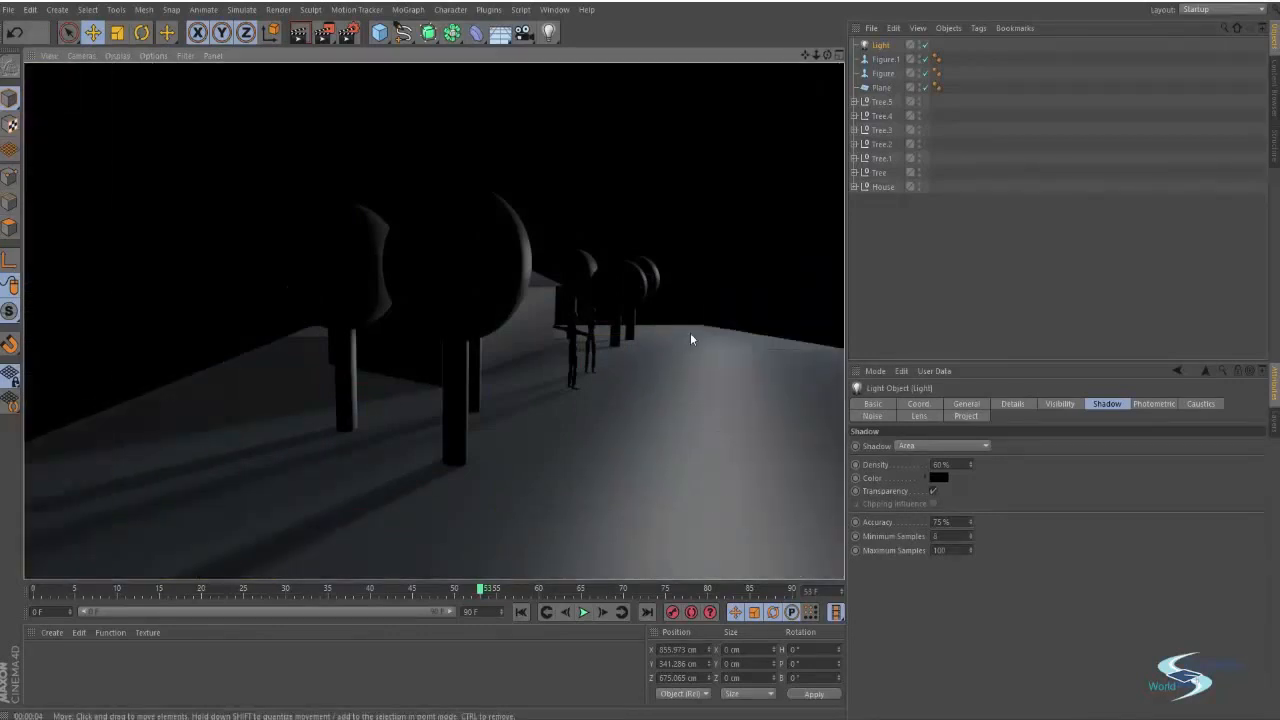
alt+drag(690, 332, 480, 245)
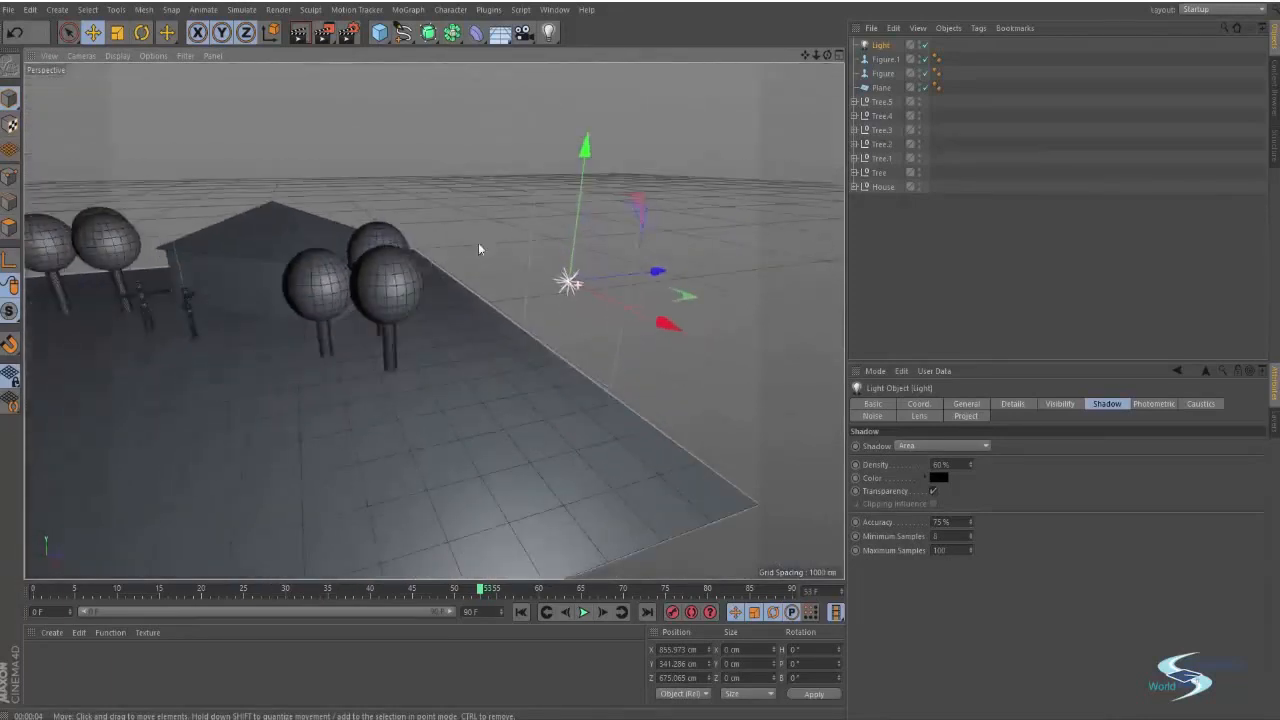
click(912, 446)
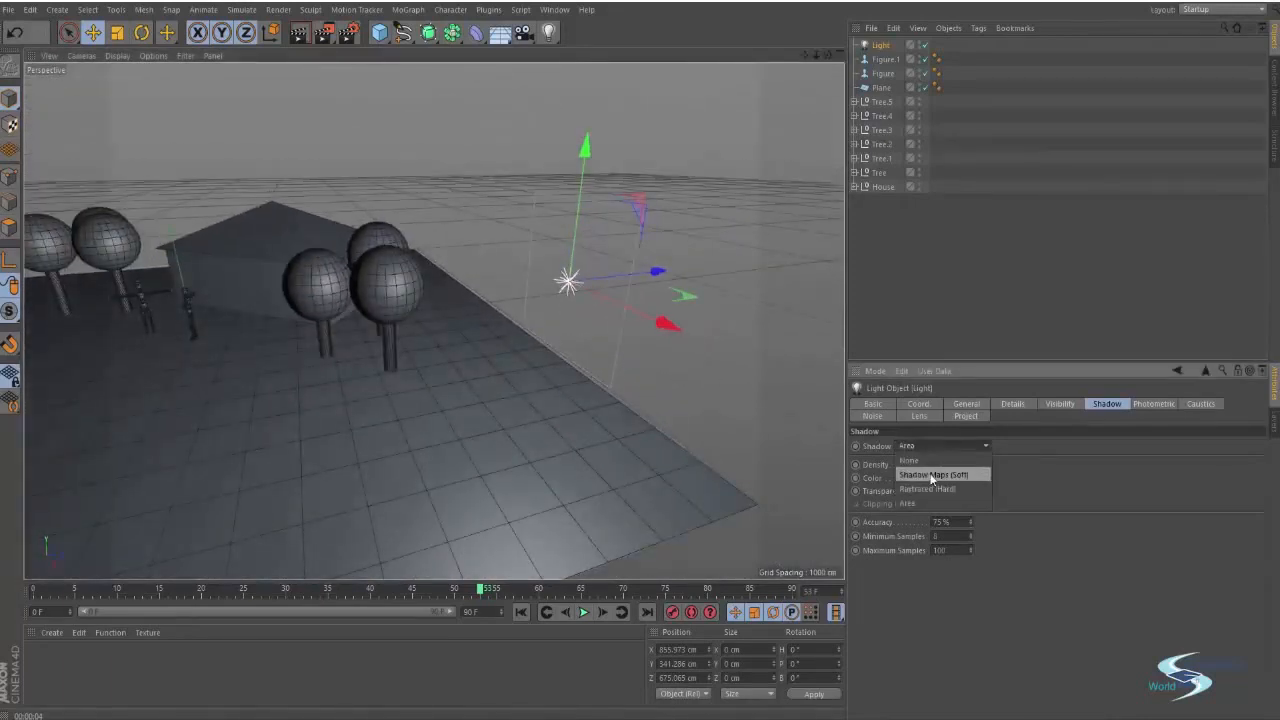
click(931, 476)
click(935, 449)
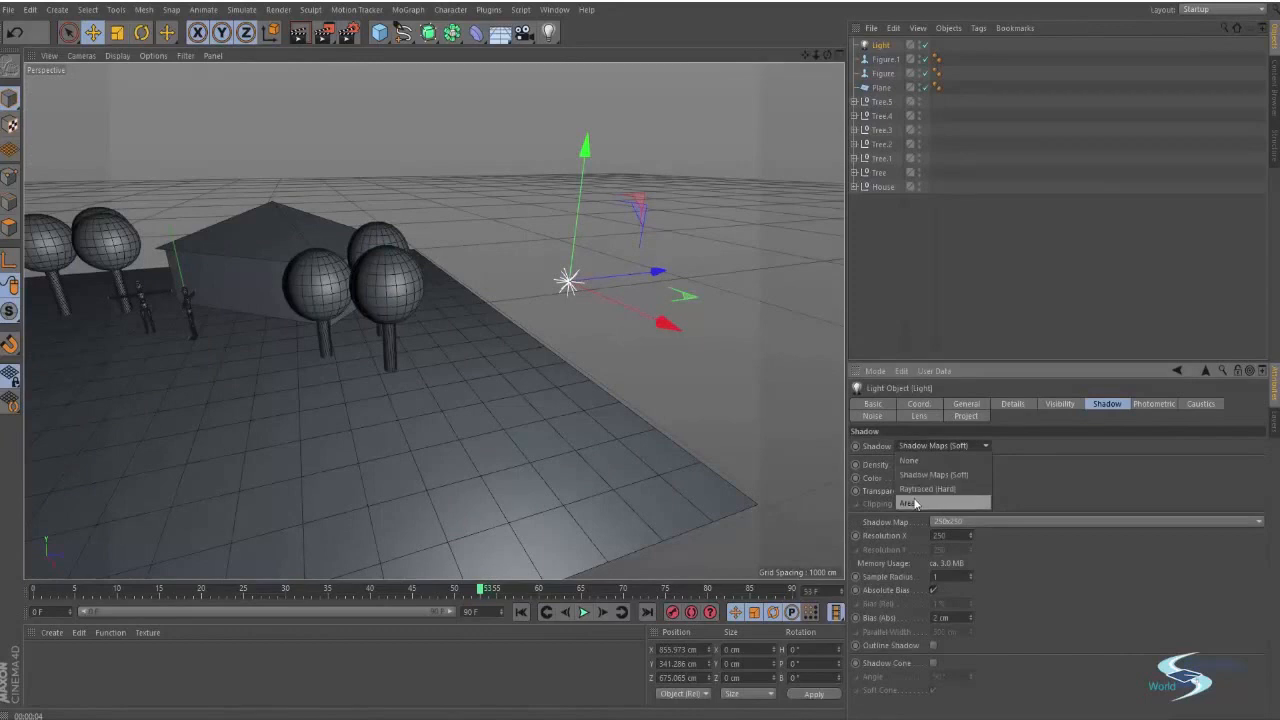
click(935, 503)
Move and rotate the area light so it shines onto the trees and figures, and render
alt+drag(610, 300, 577, 247)
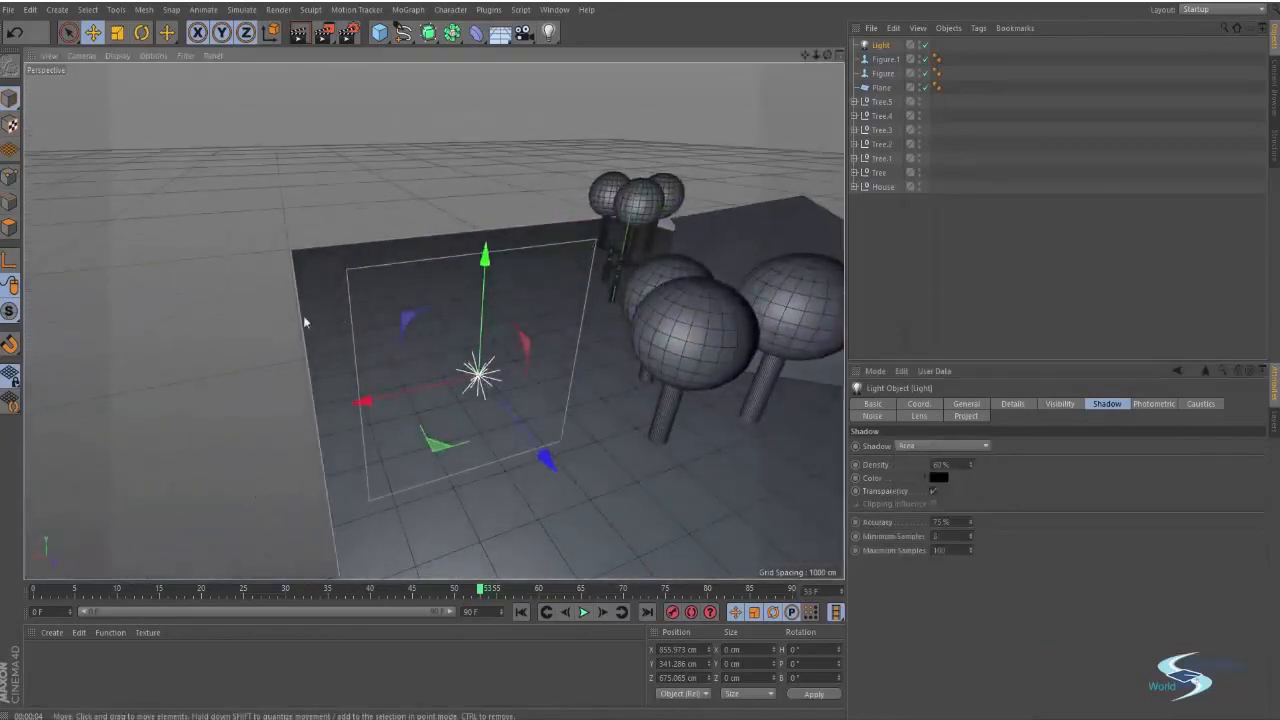
alt+drag(305, 322, 532, 322)
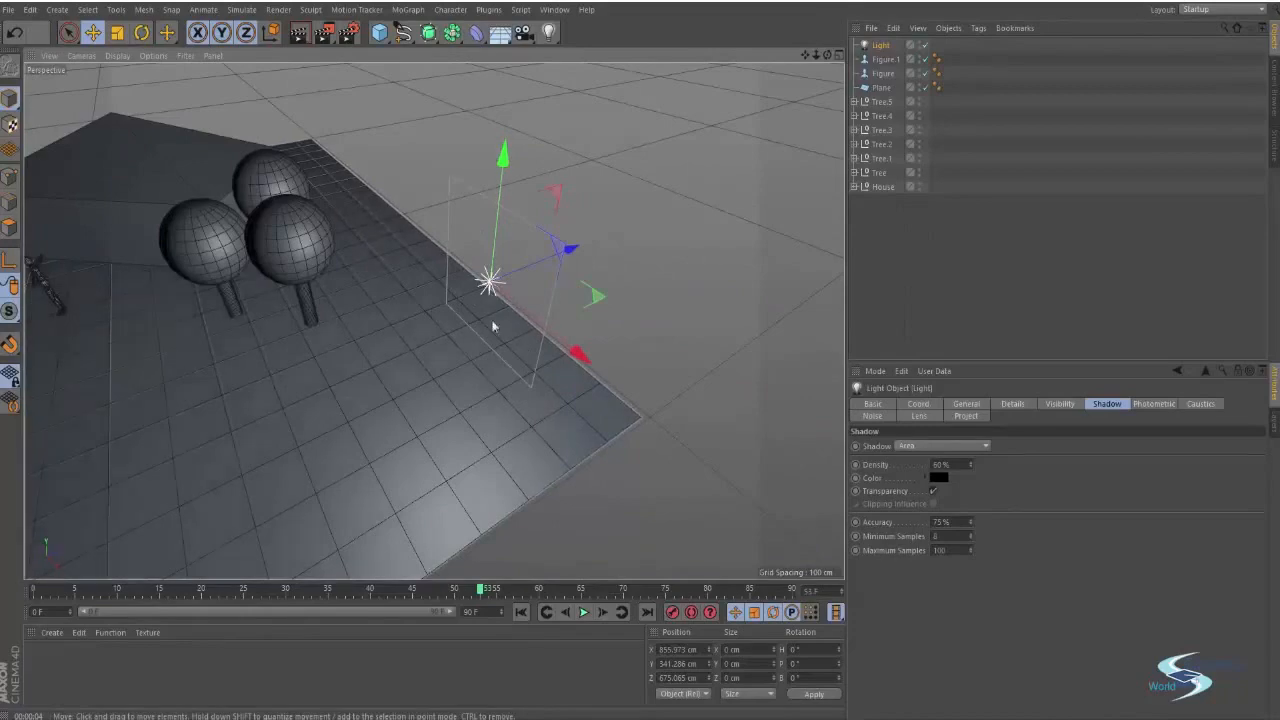
alt+drag(493, 327, 490, 138)
alt+middle_drag(532, 99, 400, 350)
alt+drag(322, 466, 352, 390)
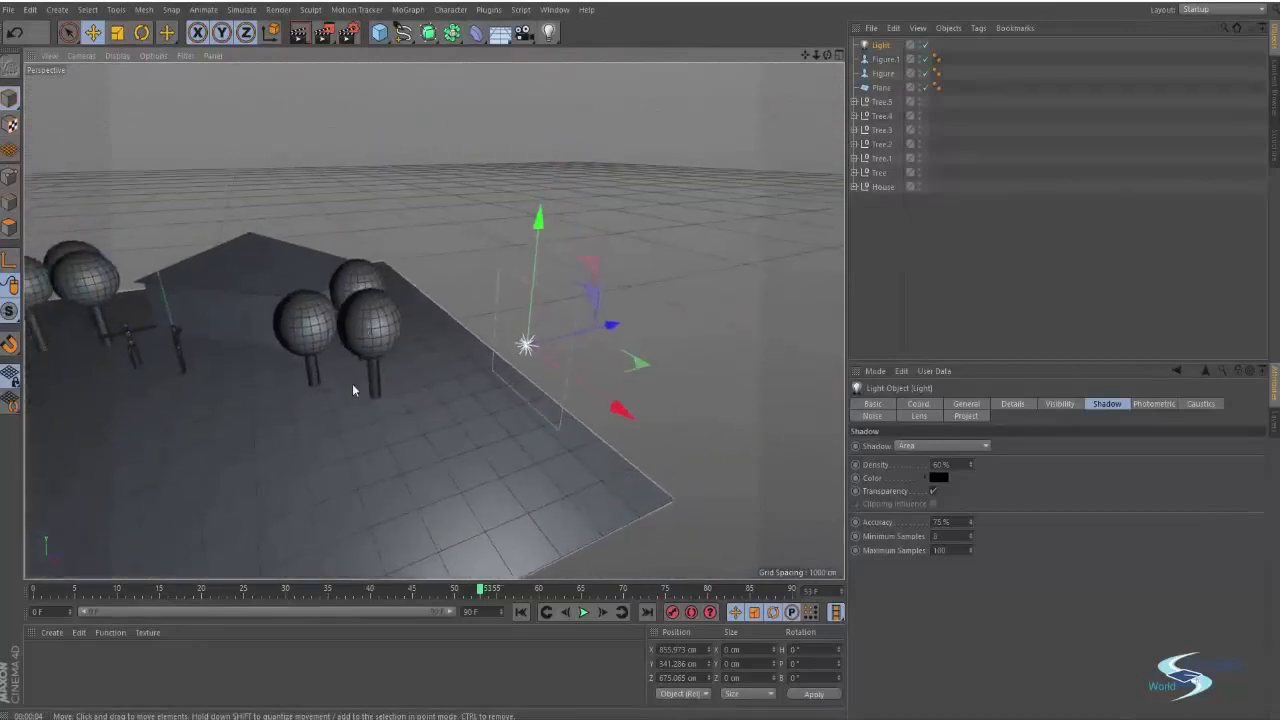
key(r)
drag(545, 384, 478, 360)
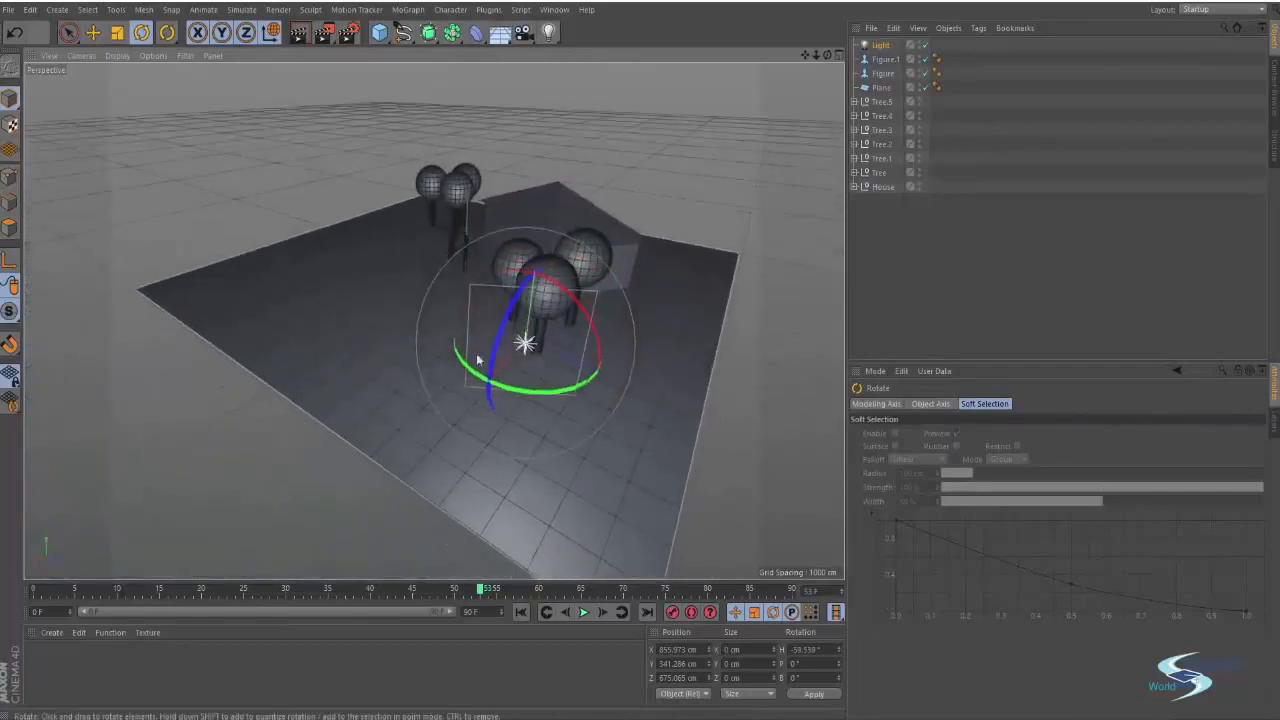
mouse_move(545, 315)
mouse_down()
mouse_move(545, 397)
mouse_move(547, 346)
mouse_move(521, 336)
mouse_move(605, 274)
mouse_move(698, 299)
mouse_move(696, 267)
mouse_move(636, 260)
mouse_move(599, 284)
mouse_up()
key(e)
key(ctrl+r)
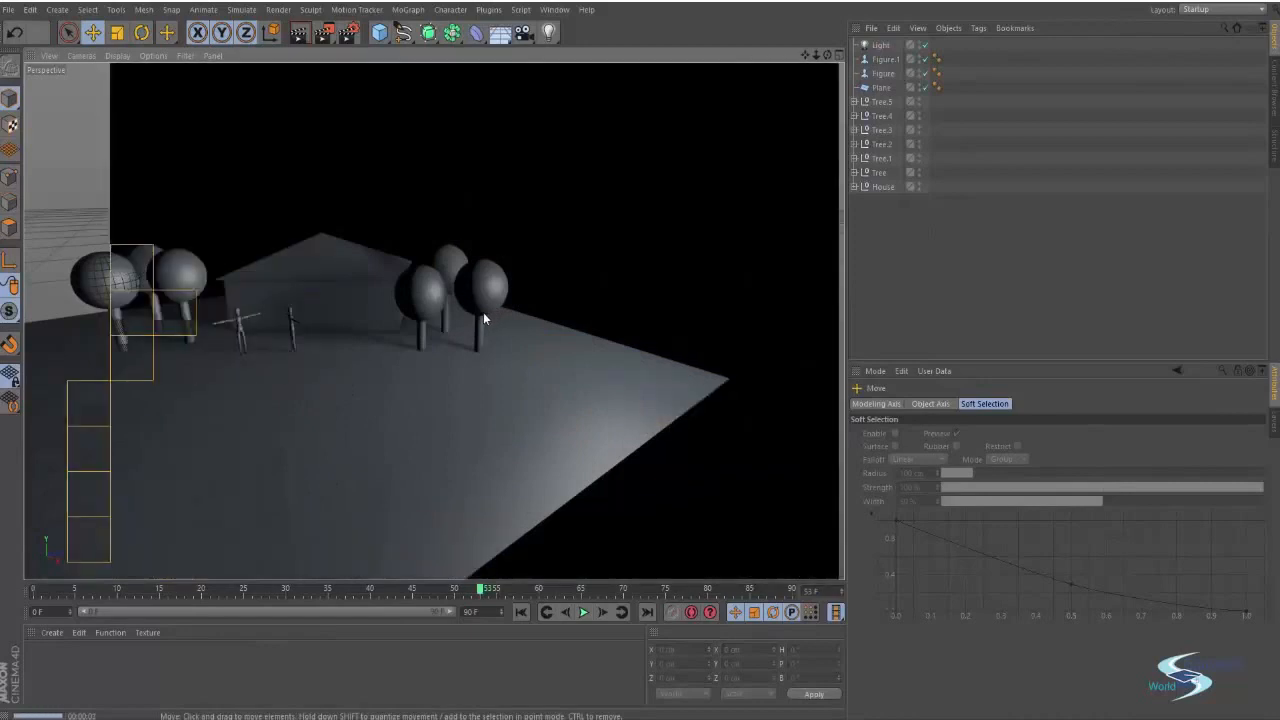
Select the light and render the scene with shadow accuracy 100% and minimum samples 45
scroll(483, 312, up, 4)
click(746, 259)
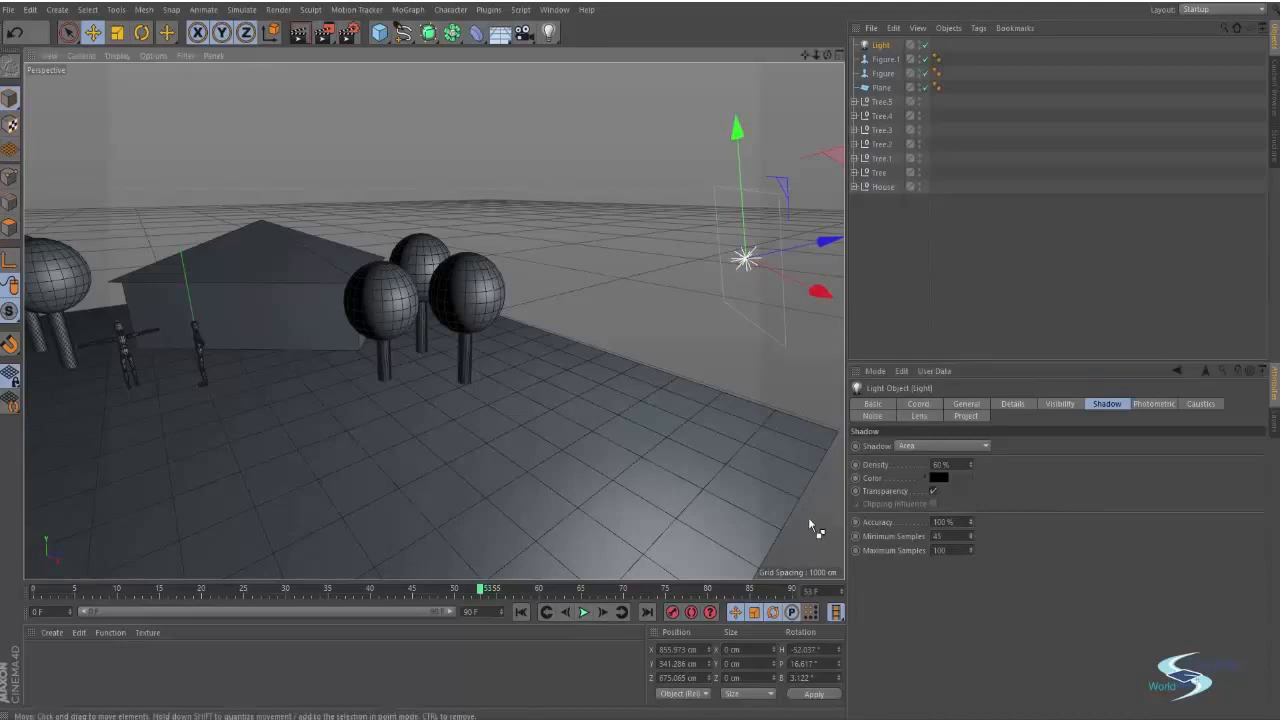
key(ctrl+r)
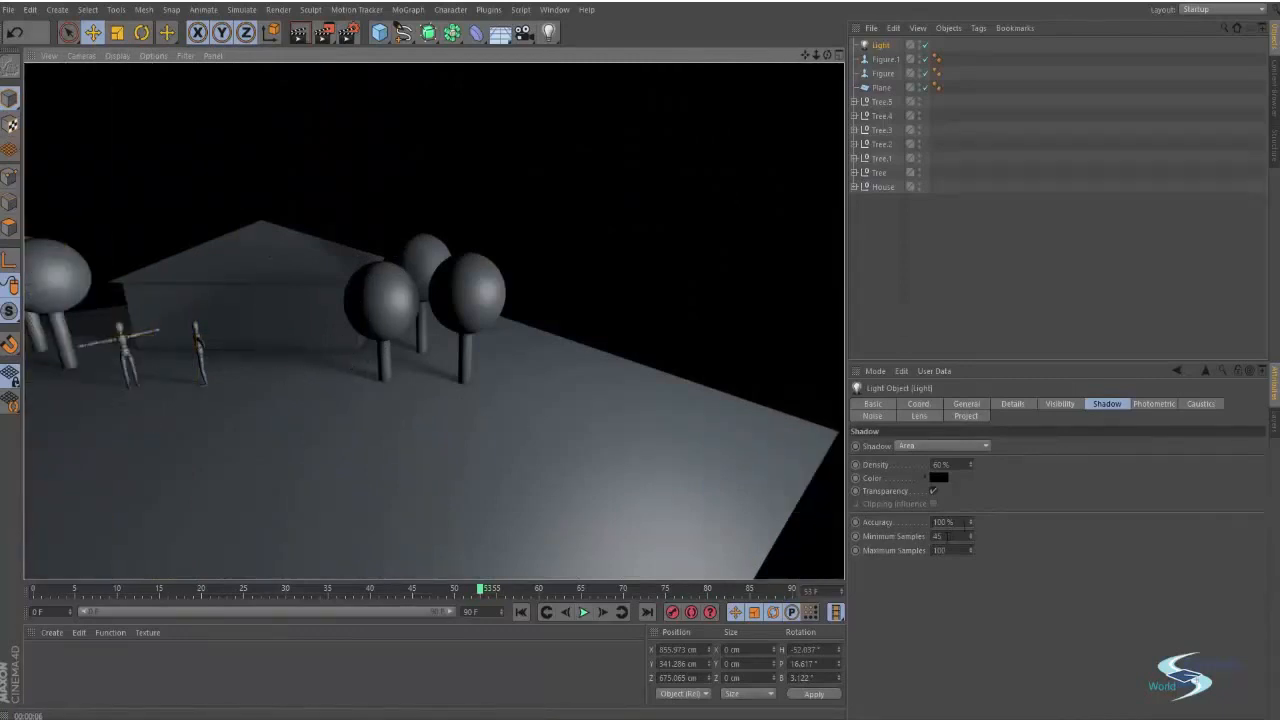
Render a front view of the trees, house and figures
click(940, 536)
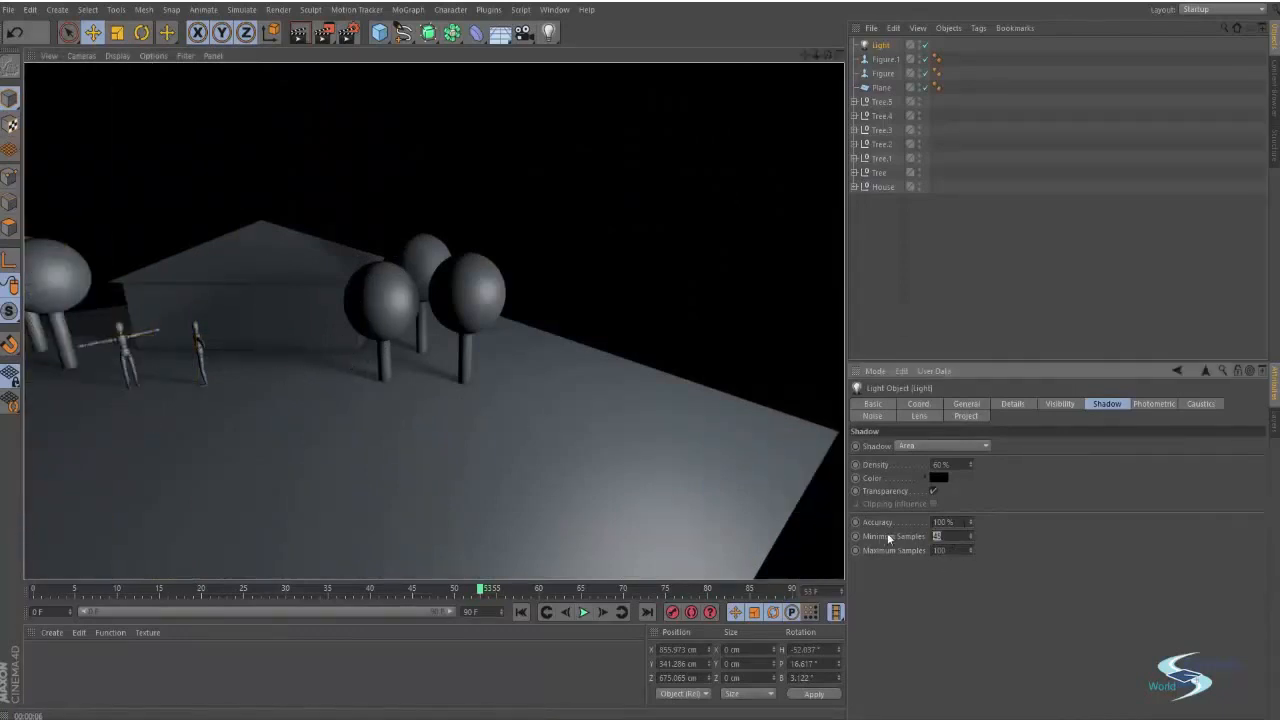
alt+middle_drag(299, 423, 495, 455)
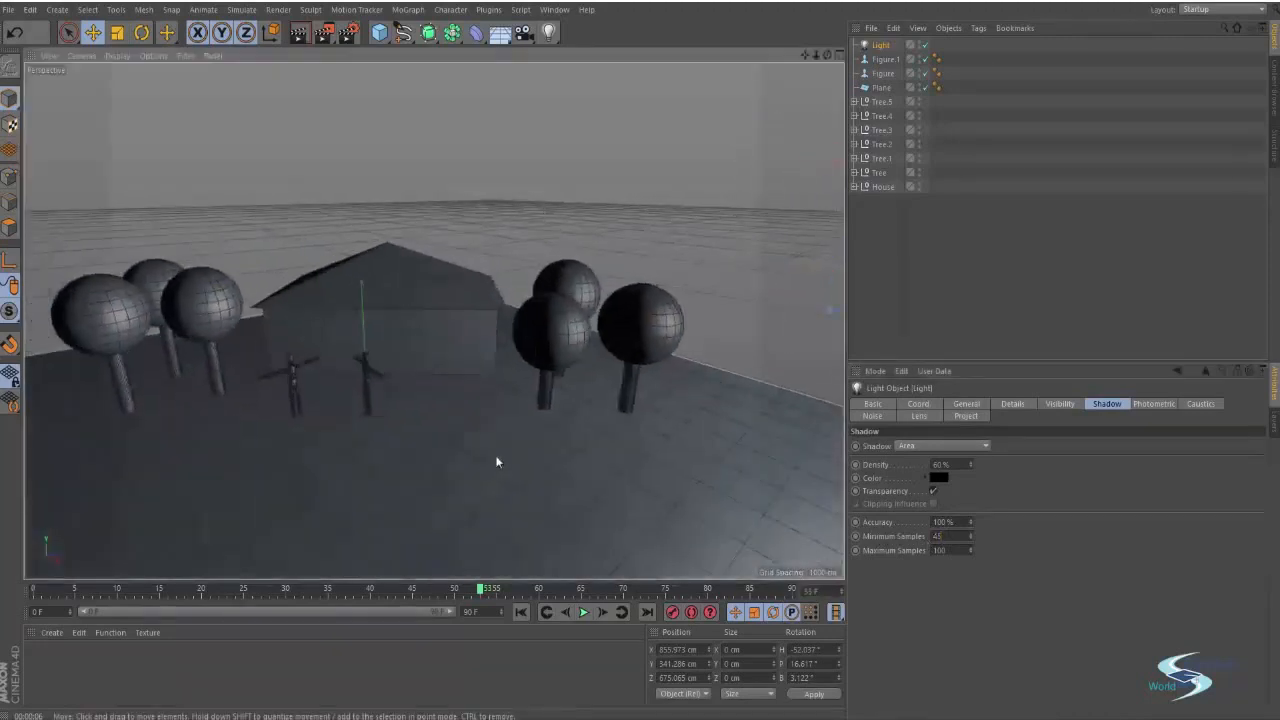
alt+right_drag(541, 393, 601, 402)
key(ctrl+r)
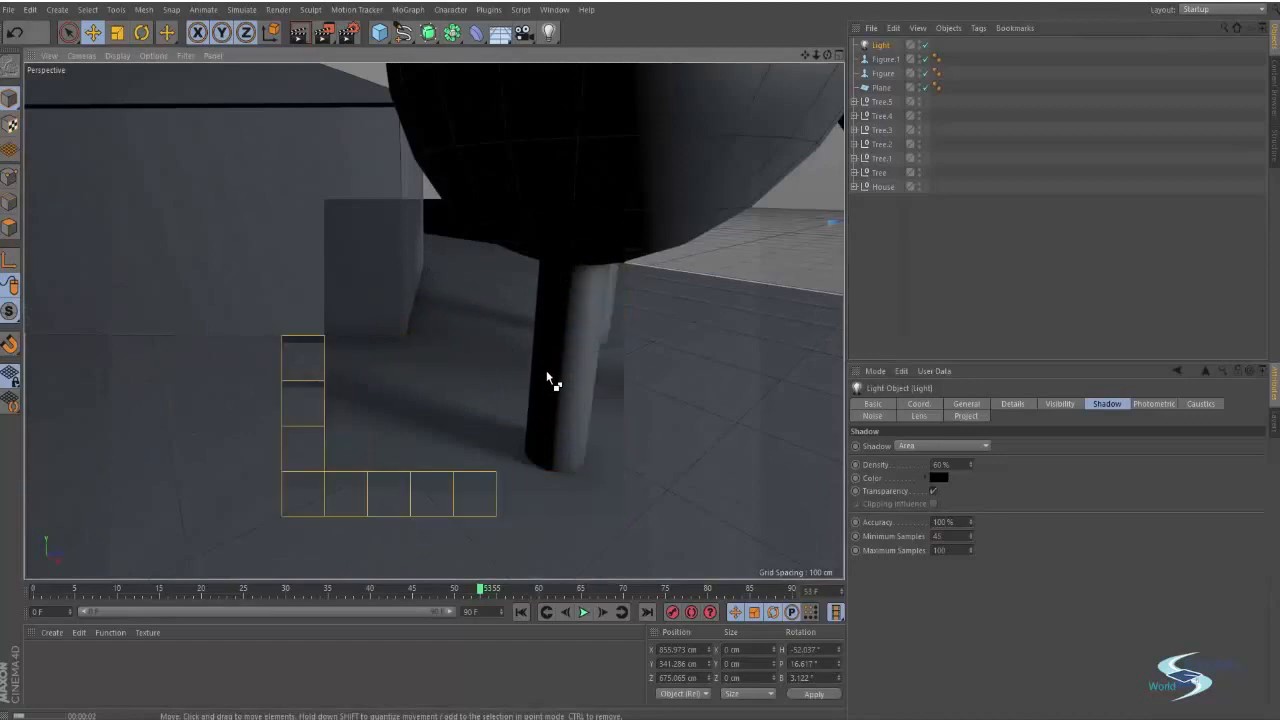
Duplicate the light and move the copy far to the left of the scene
alt+right_drag(546, 370, 400, 362)
alt+middle_drag(430, 335, 450, 382)
click(919, 297)
alt+right_drag(437, 373, 485, 366)
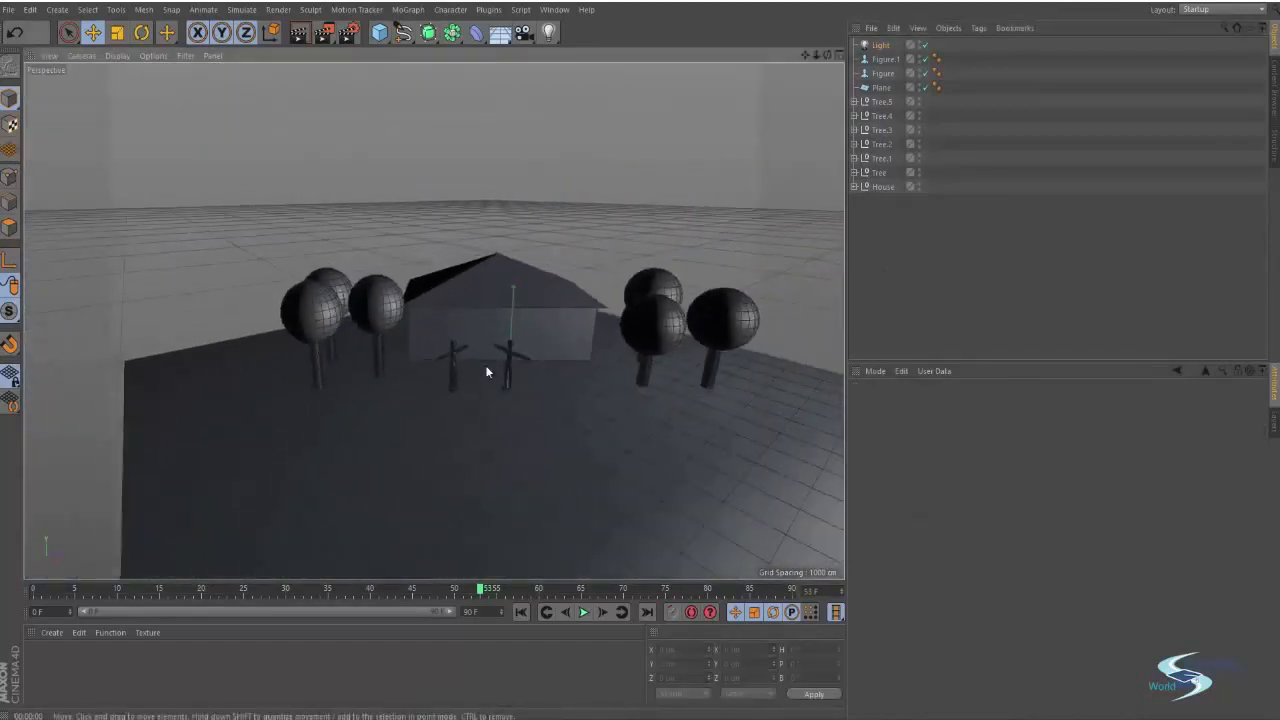
alt+middle_drag(485, 366, 332, 358)
alt+drag(332, 358, 387, 330)
click(660, 272)
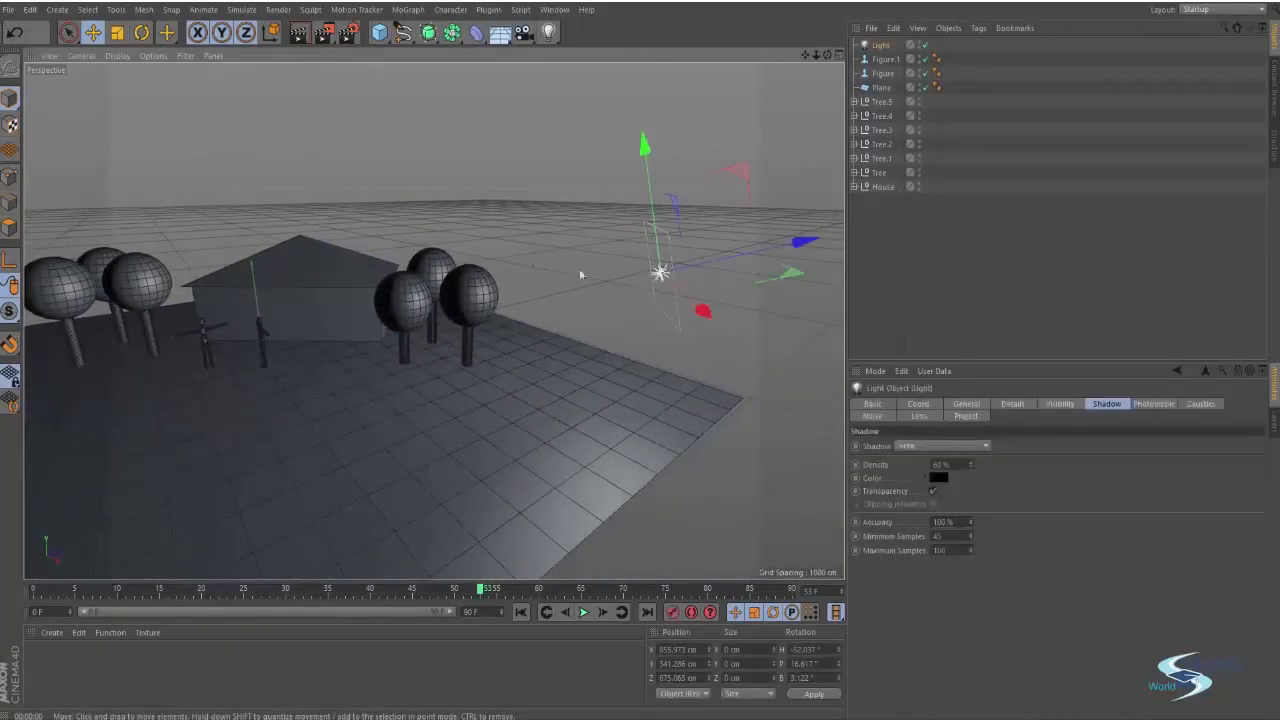
alt+drag(579, 268, 528, 332)
alt+right_drag(530, 331, 486, 341)
alt+middle_drag(486, 341, 504, 329)
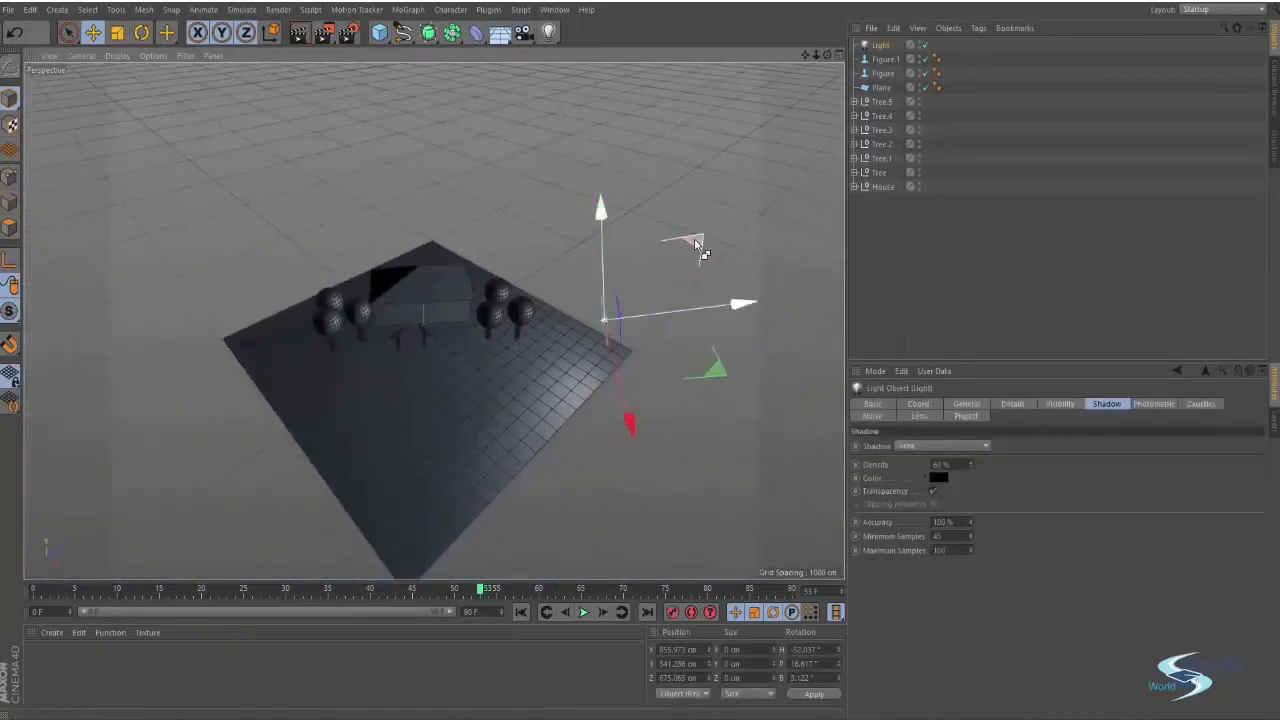
drag(694, 239, 210, 178)
Rotate the duplicated light toward the scene and render
key(r)
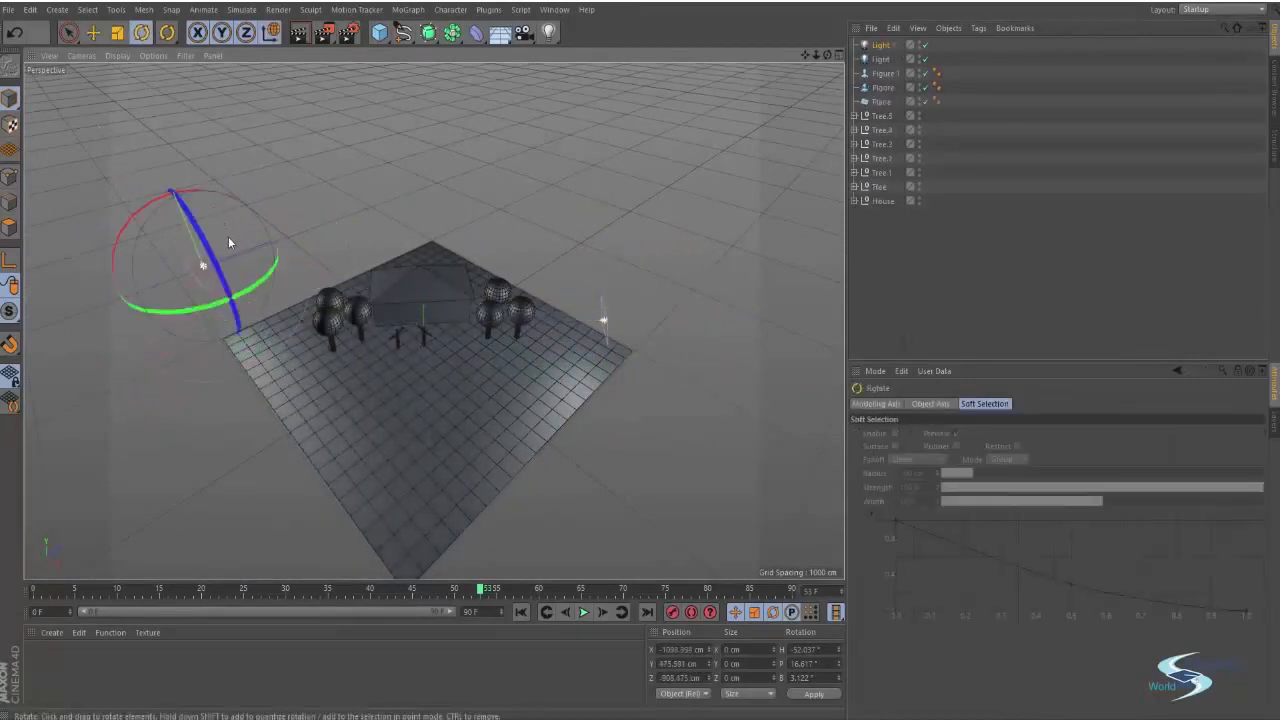
drag(228, 242, 210, 223)
click(379, 274)
scroll(423, 266, up, 6)
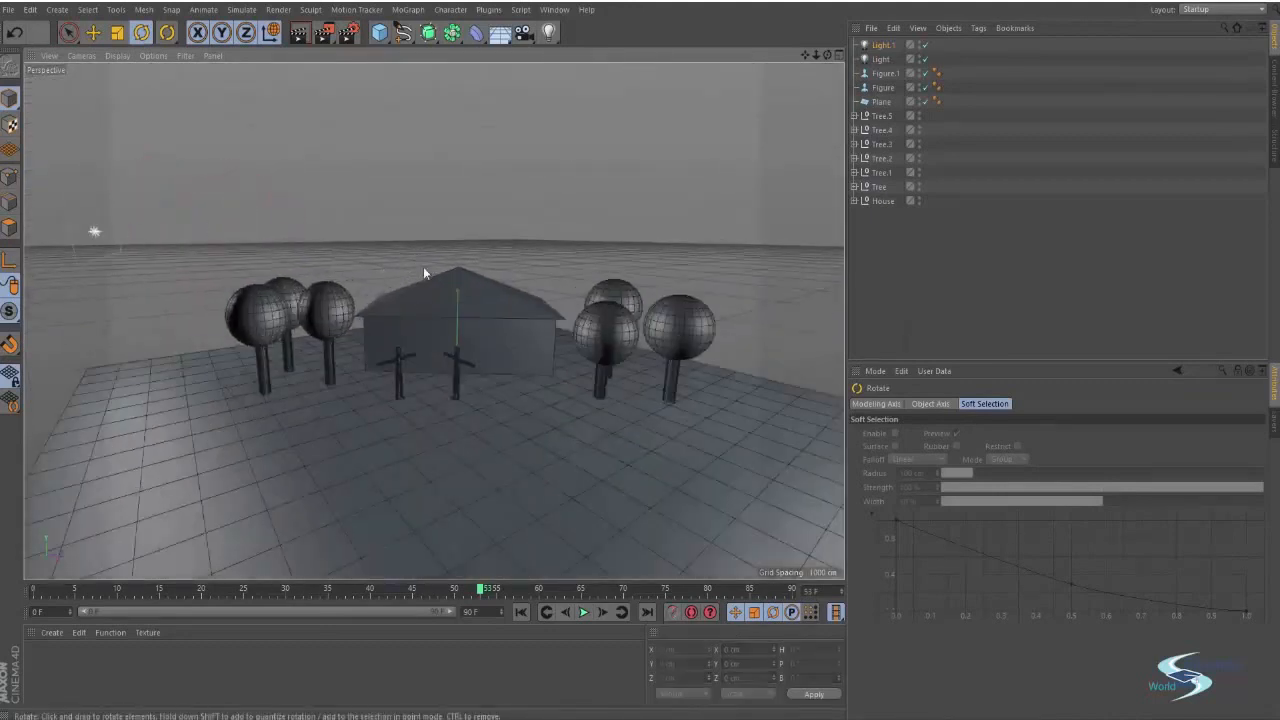
key(ctrl+r)
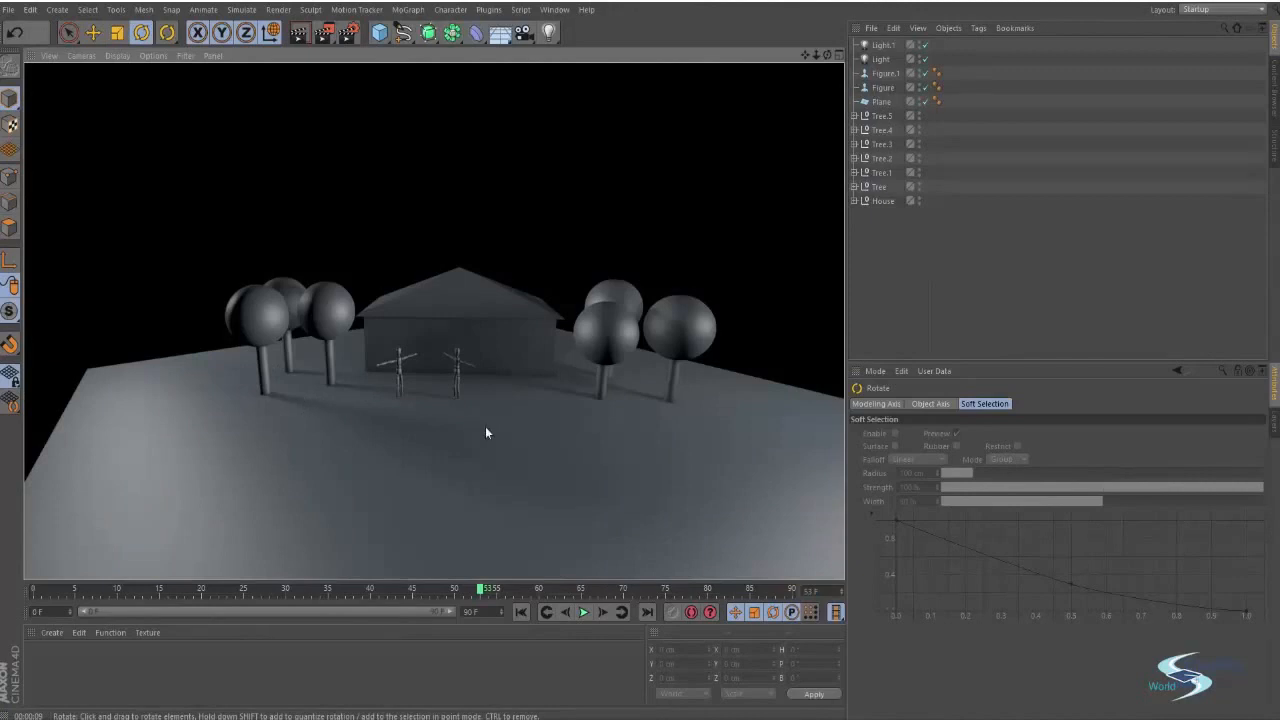
Set the duplicated light Light.1's shadow to None and render
click(882, 45)
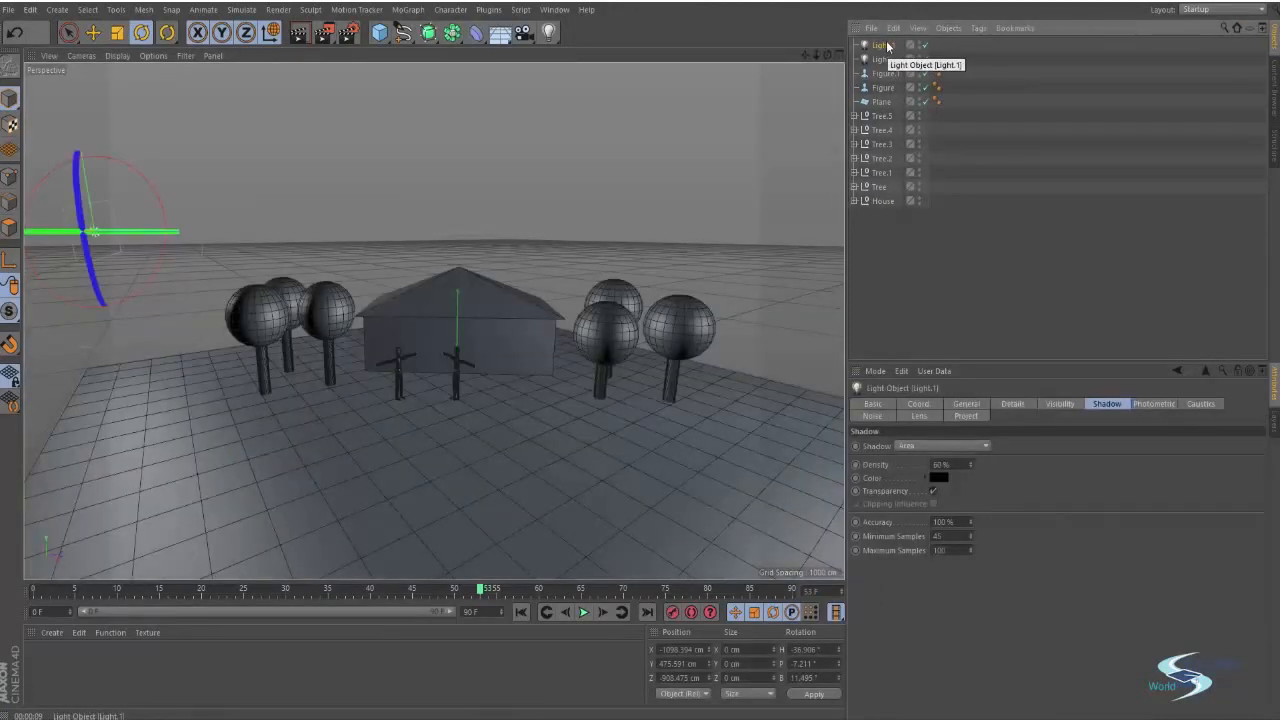
click(913, 447)
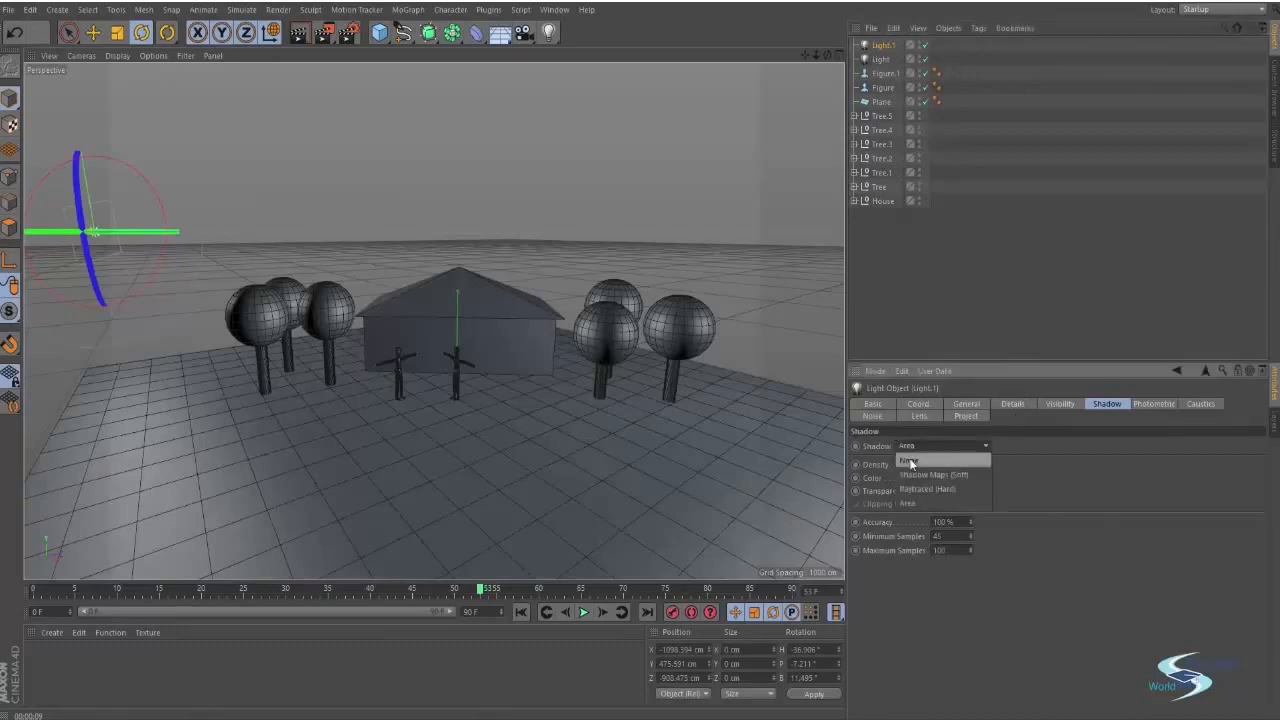
click(909, 461)
click(991, 258)
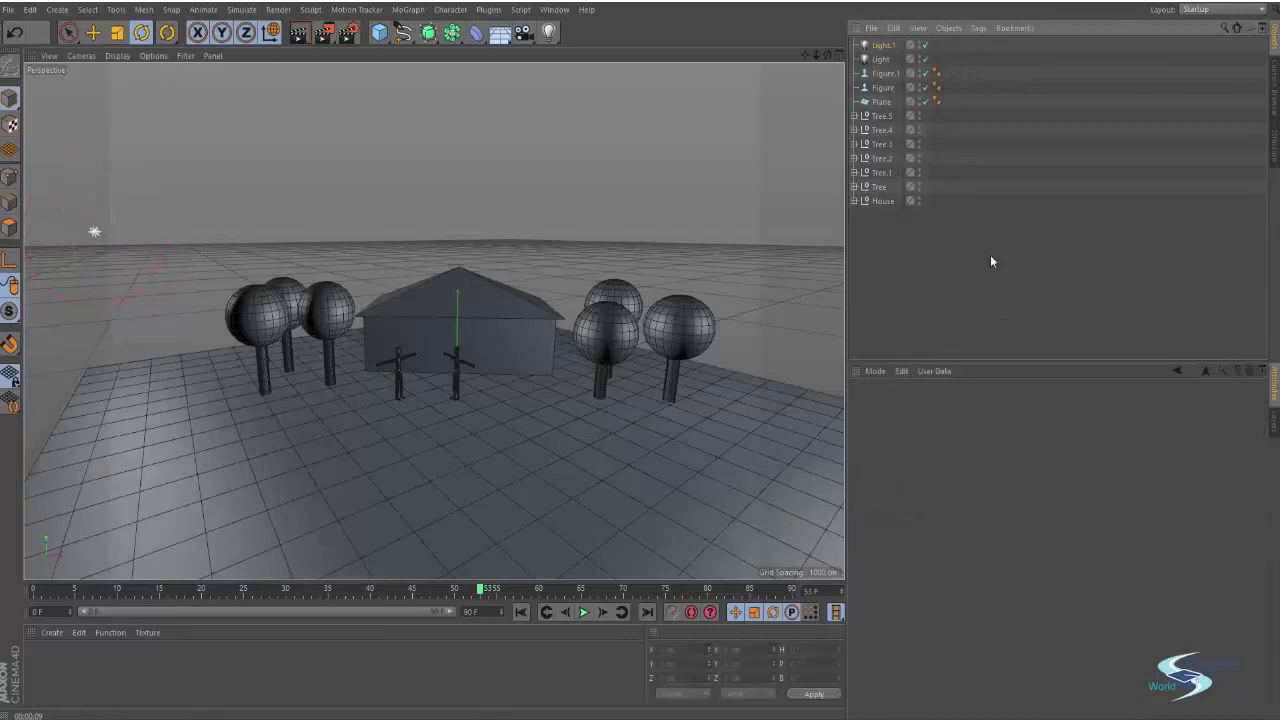
key(ctrl+r)
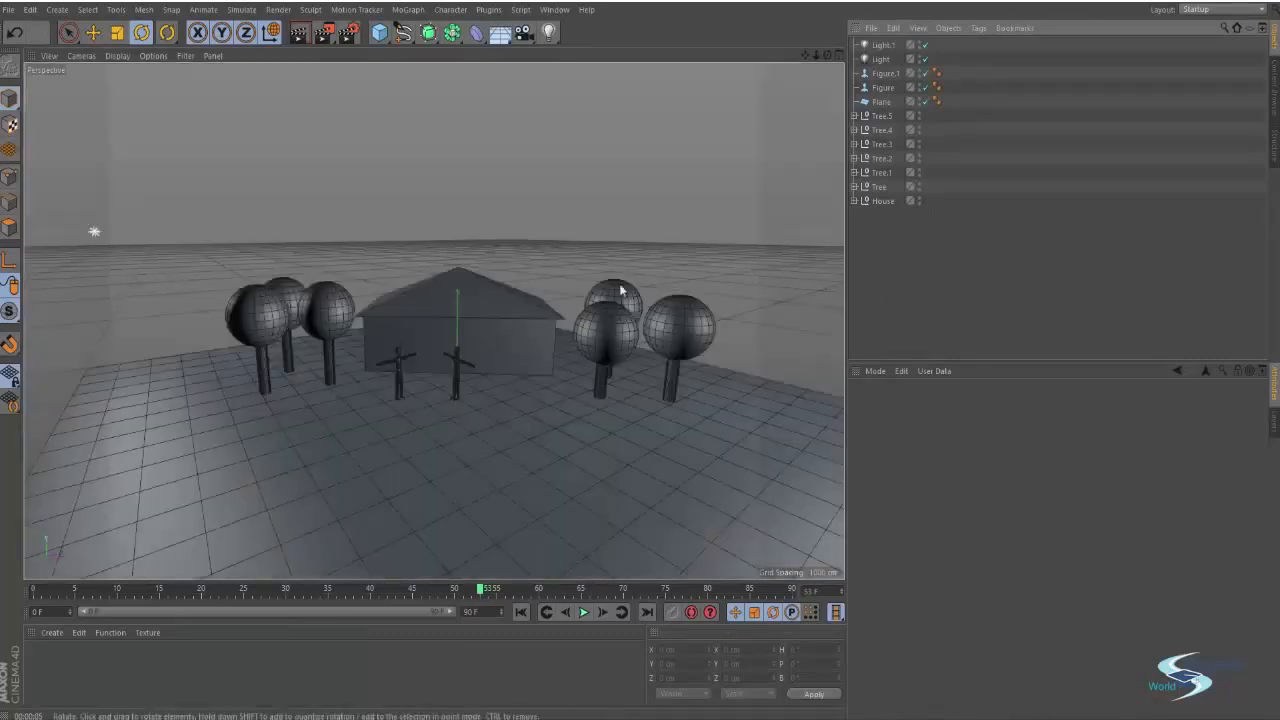
Move the duplicated light higher above the scene
click(97, 232)
key(e)
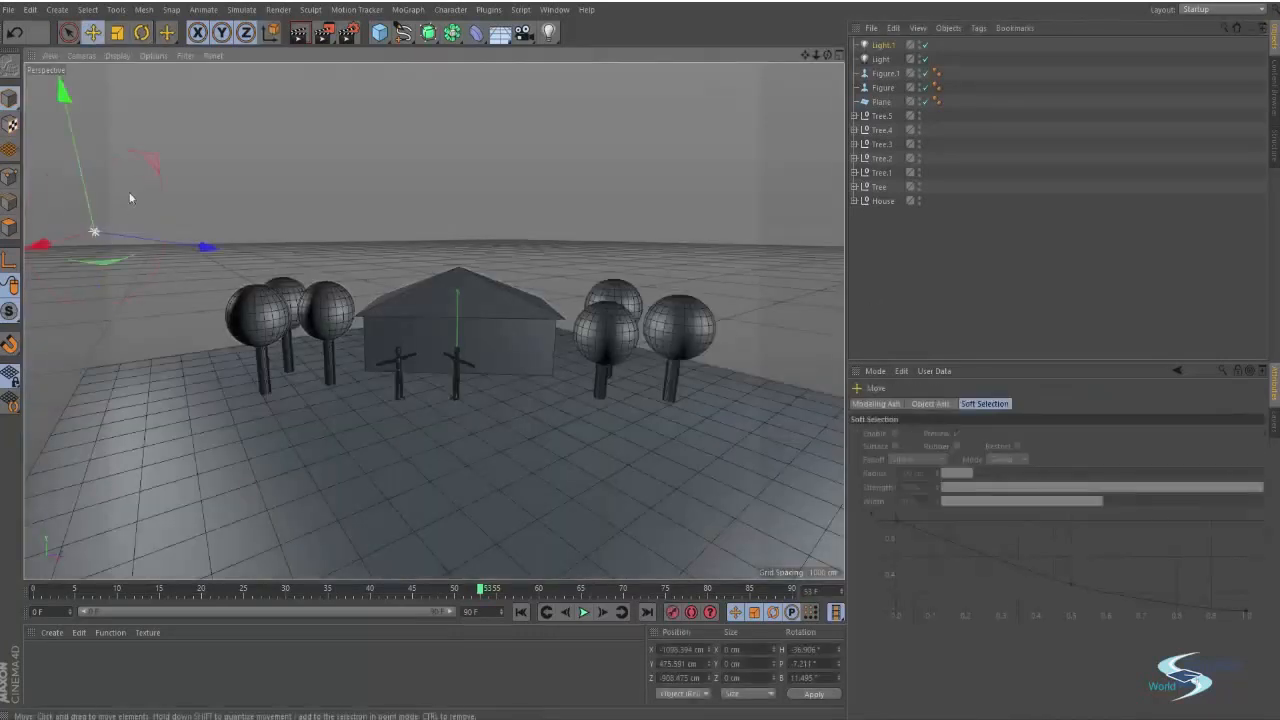
drag(97, 232, 167, 66)
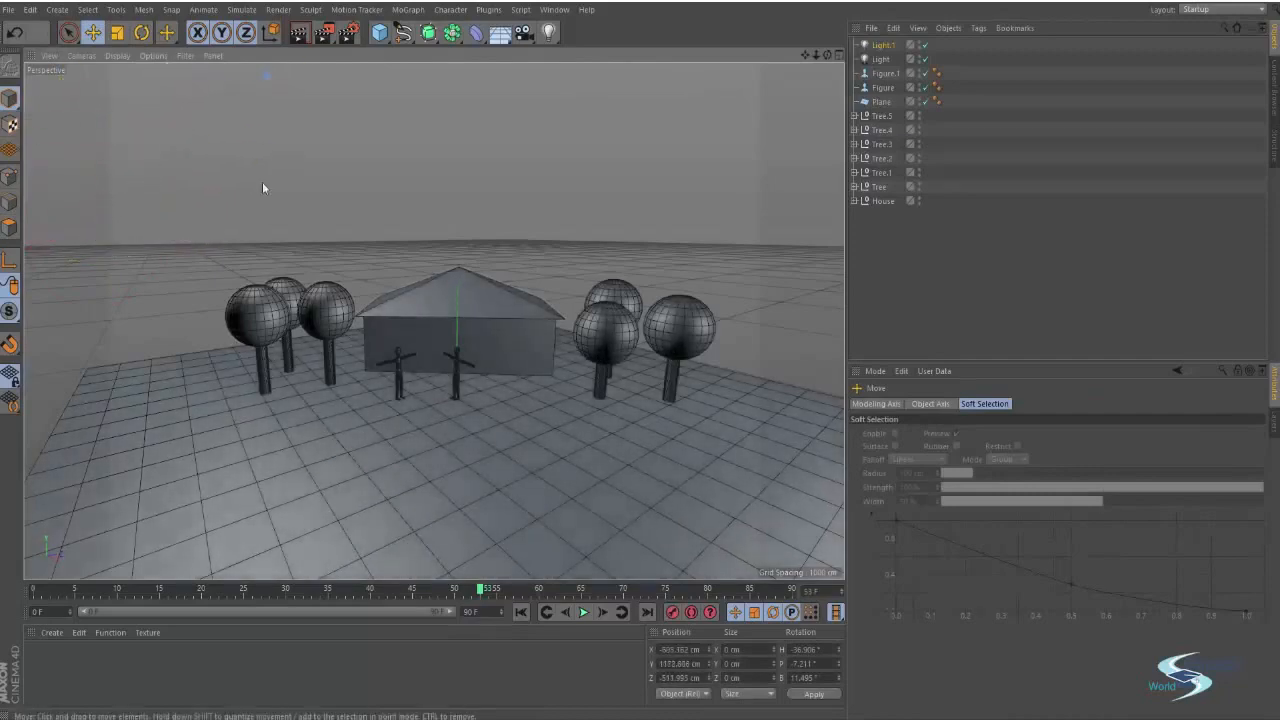
click(901, 248)
alt+drag(408, 303, 395, 260)
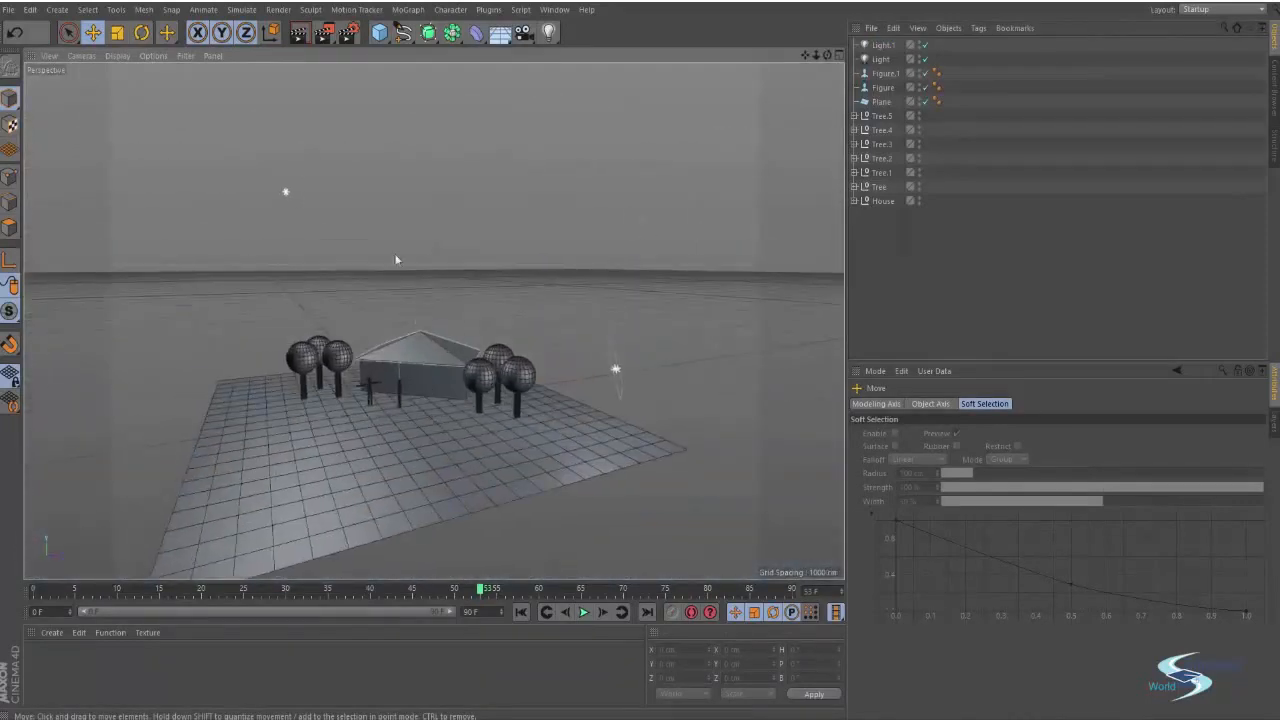
Set the duplicated light's color to R 57, G 77, B 119 and its intensity to 35%, then select the main light
click(286, 192)
click(968, 404)
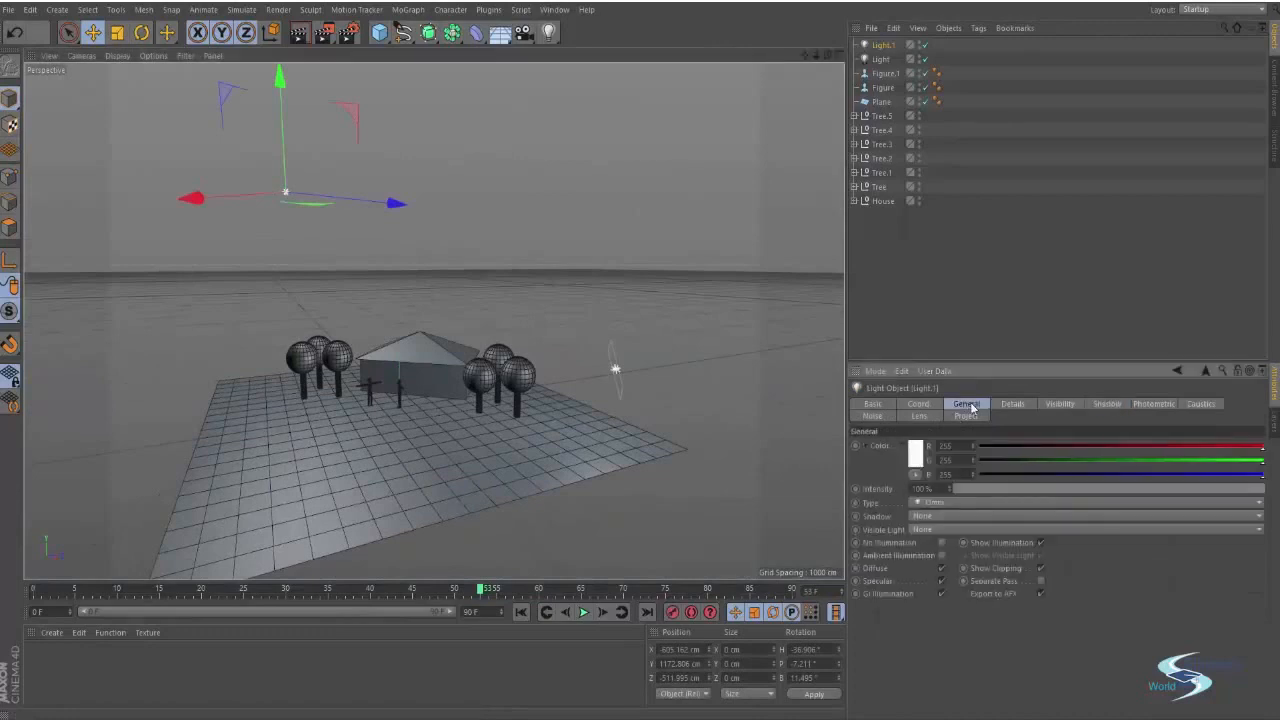
click(918, 458)
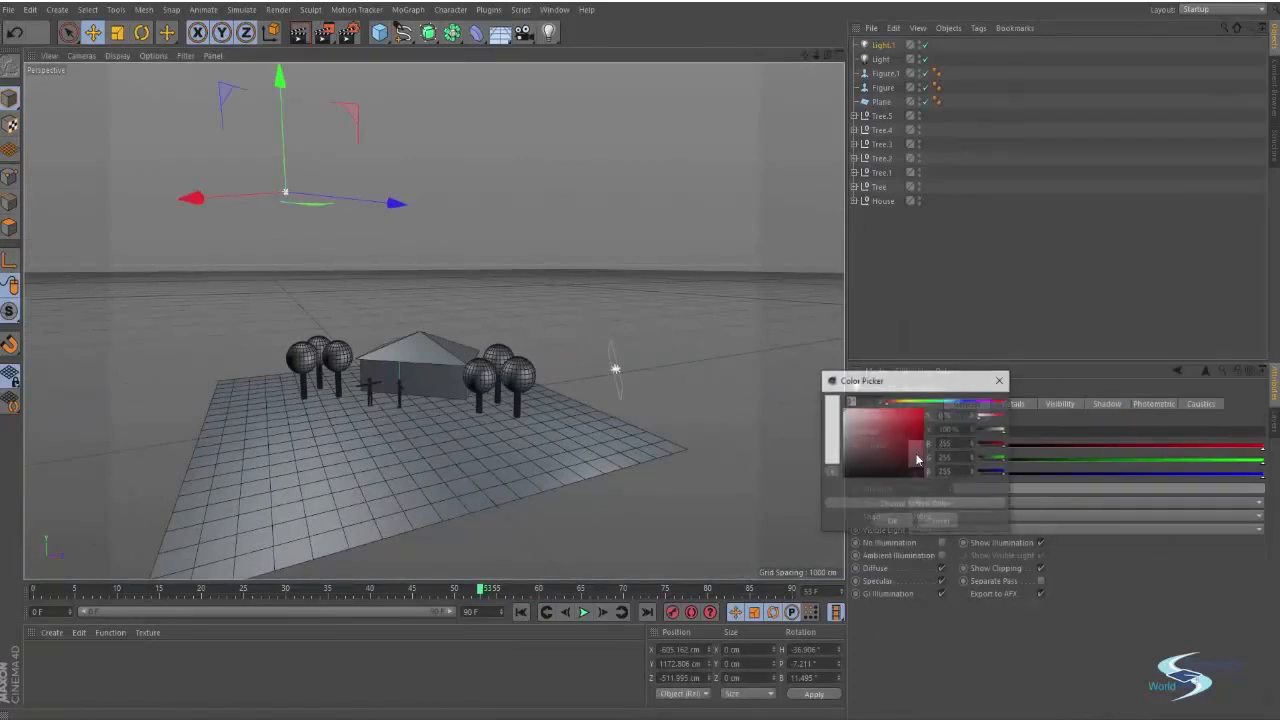
click(952, 403)
drag(900, 432, 884, 444)
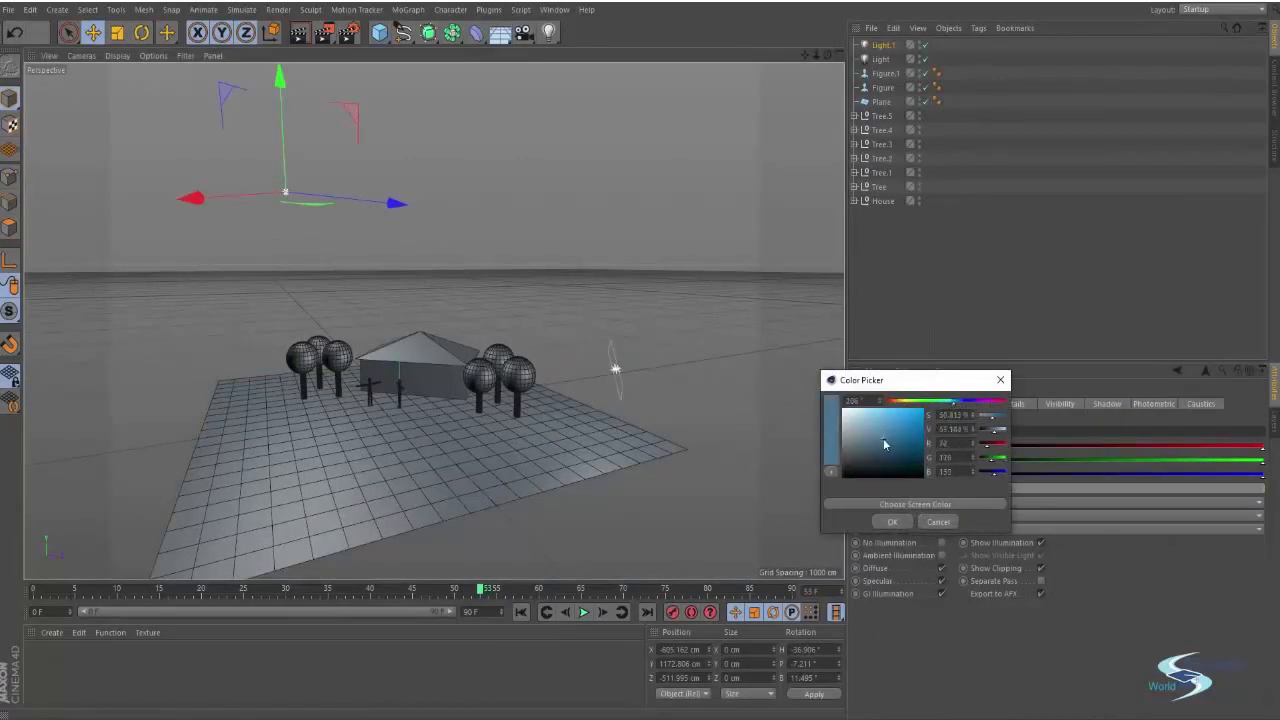
click(960, 401)
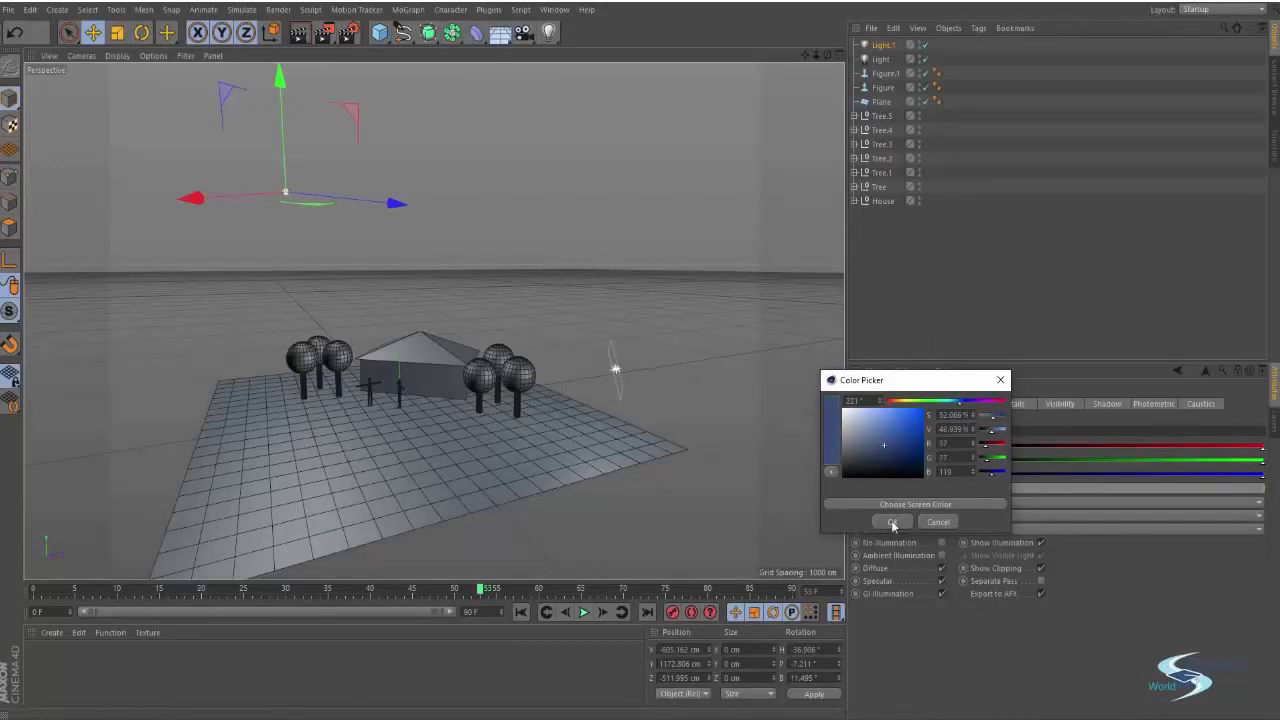
click(893, 523)
mouse_move(1049, 487)
mouse_down()
mouse_move(968, 490)
mouse_move(1078, 487)
mouse_move(1064, 489)
mouse_up()
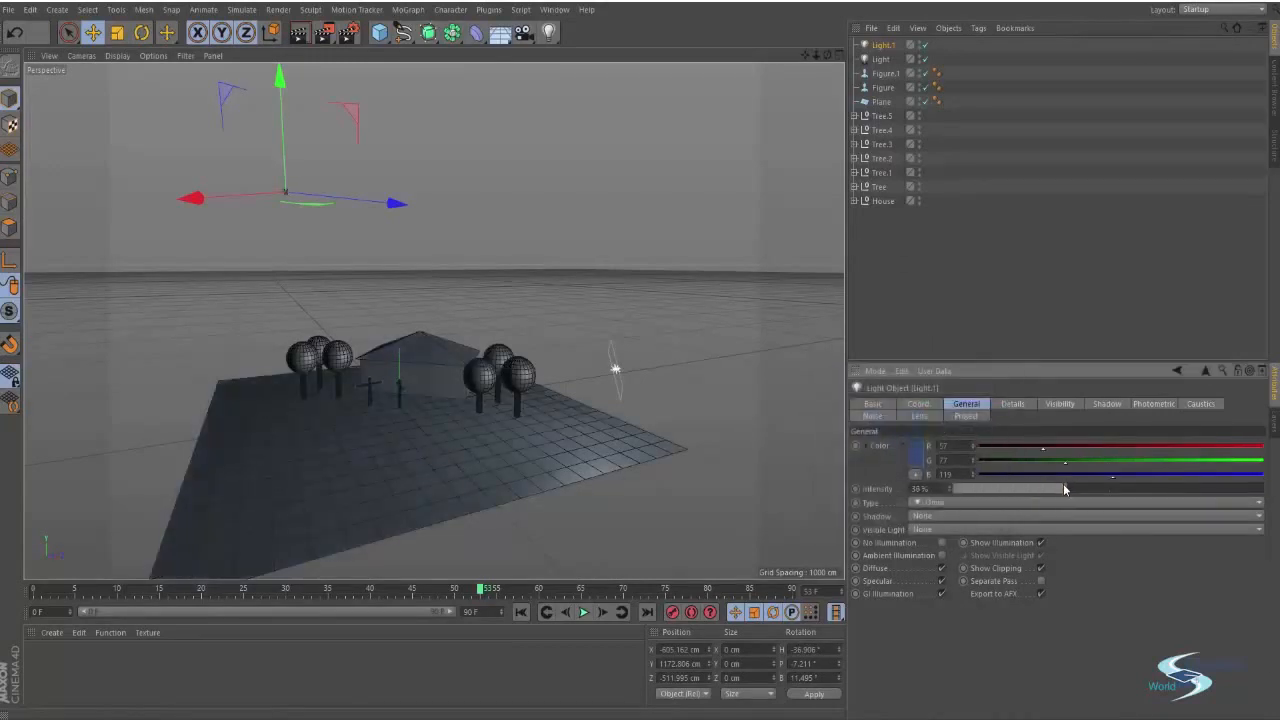
click(879, 59)
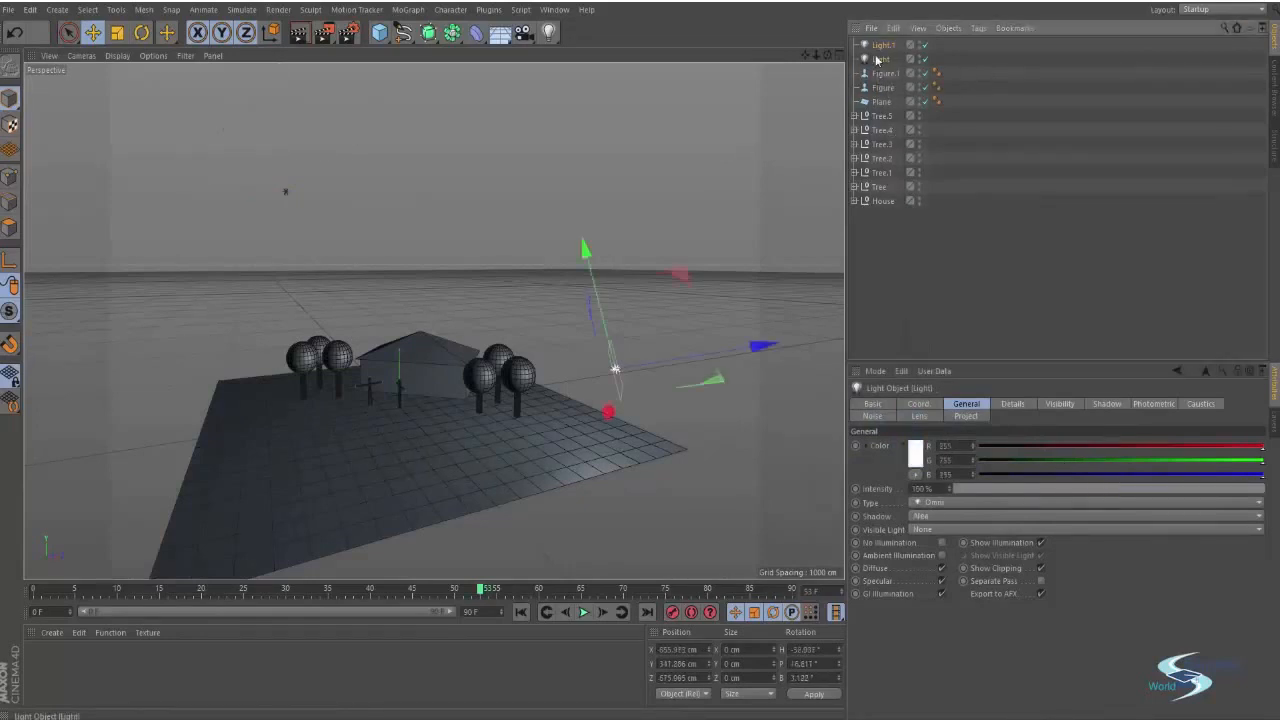
Set the main light's intensity to 145% and its color to a near-white tone of R 255, G 252, B 248
click(912, 457)
click(897, 401)
drag(889, 421, 858, 390)
click(887, 520)
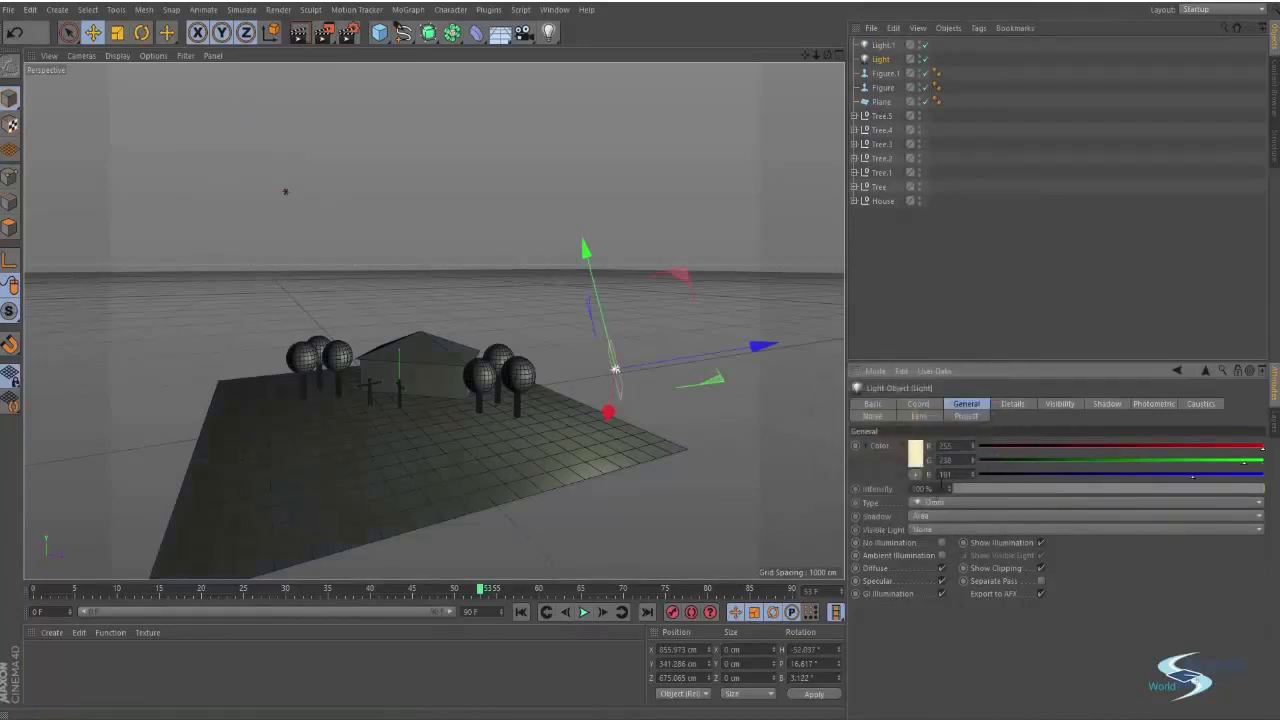
drag(950, 488, 990, 488)
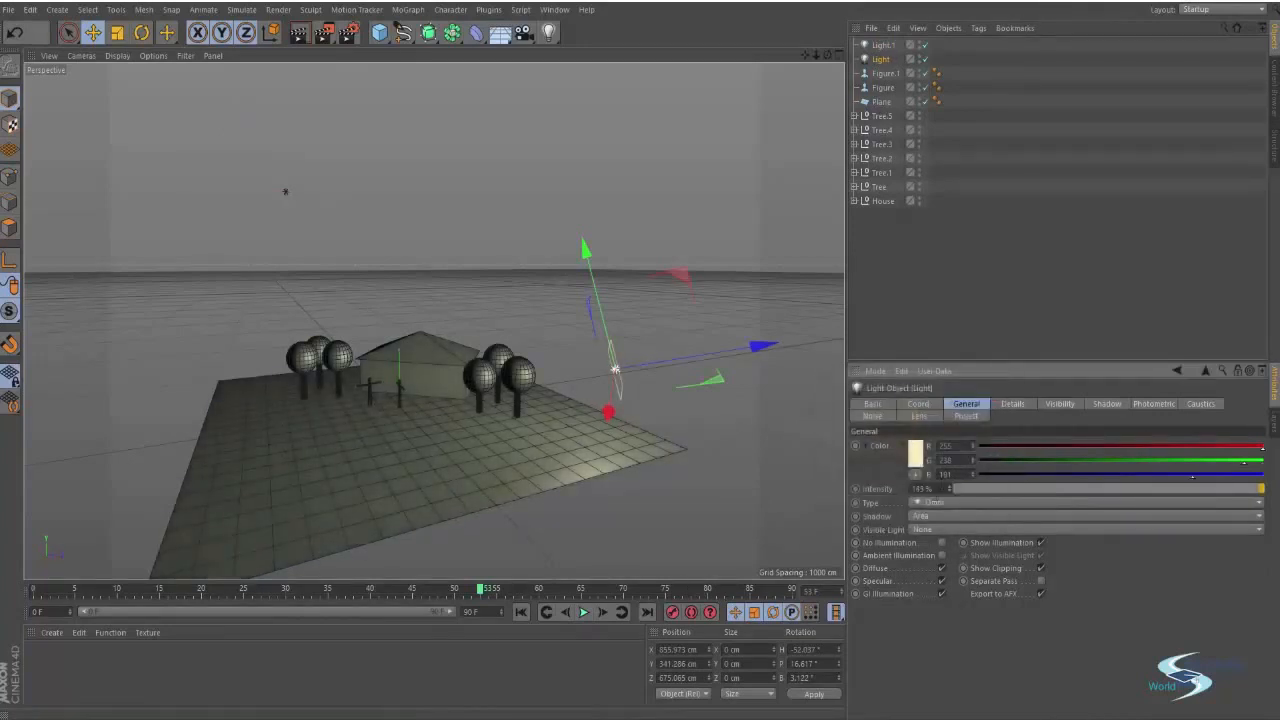
click(916, 452)
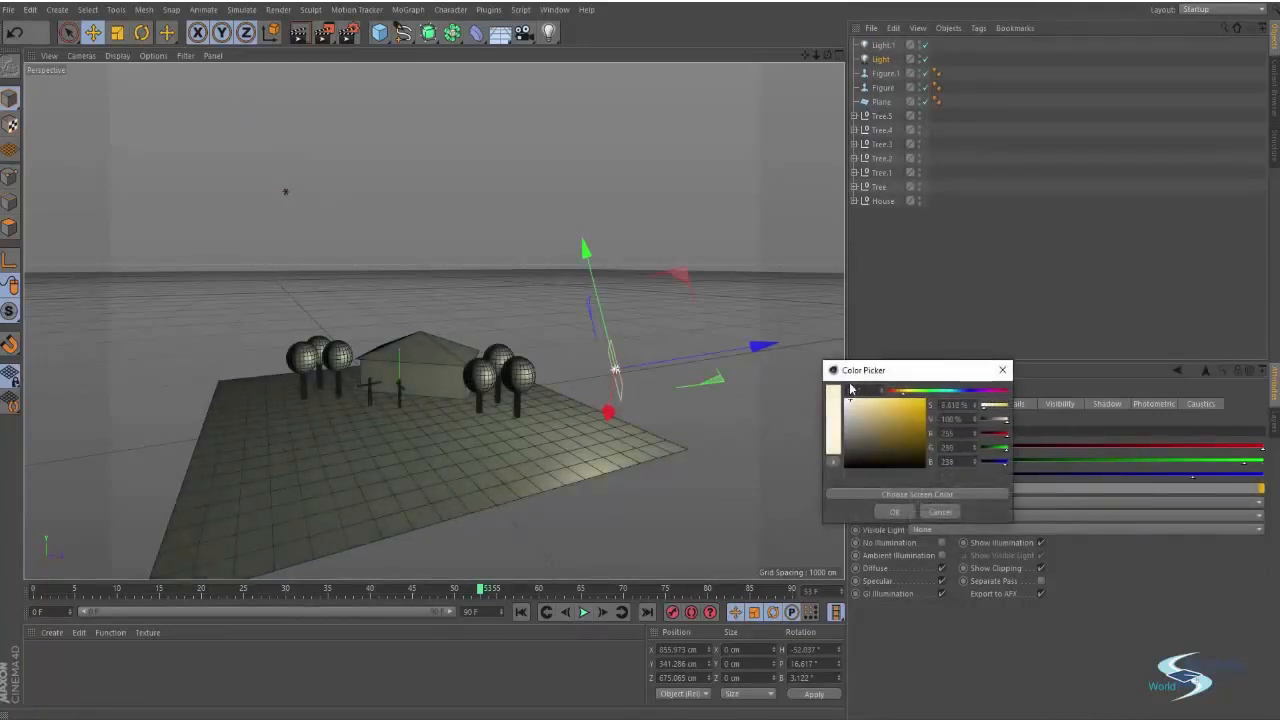
drag(851, 389, 849, 388)
click(896, 512)
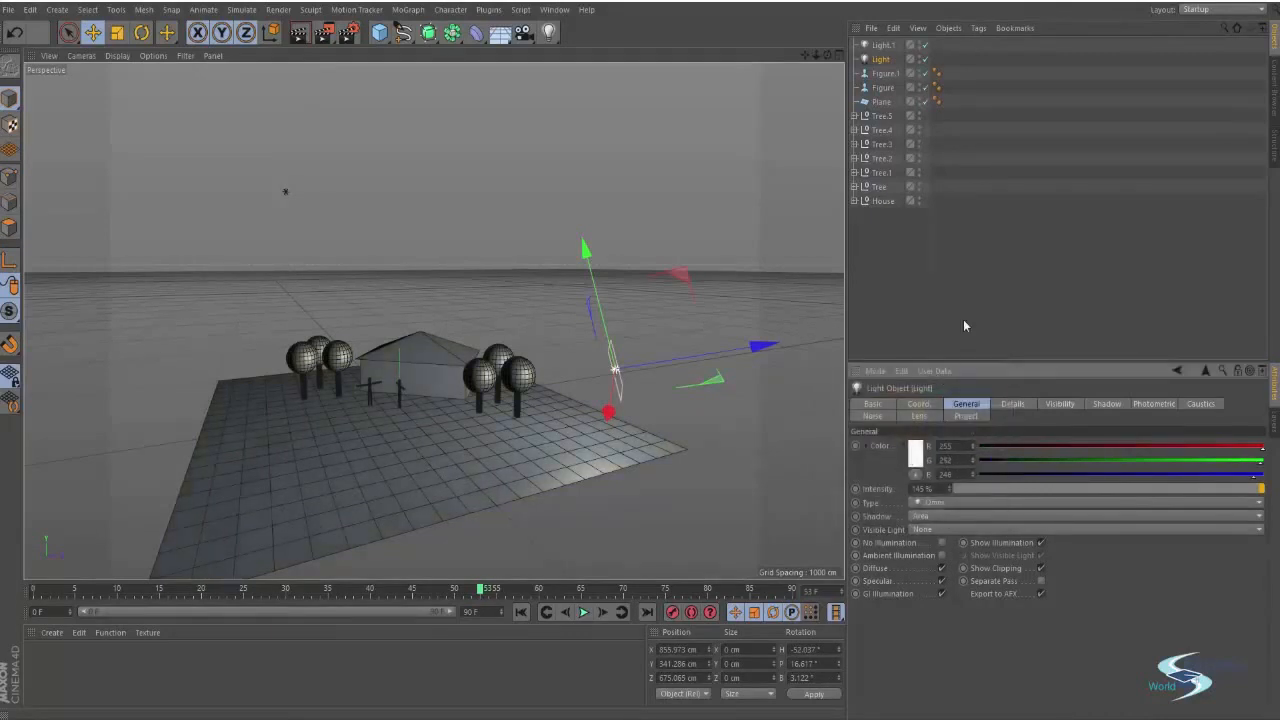
Render the viewport zoomed in closer to the house and figures
click(963, 319)
scroll(433, 335, up, 3)
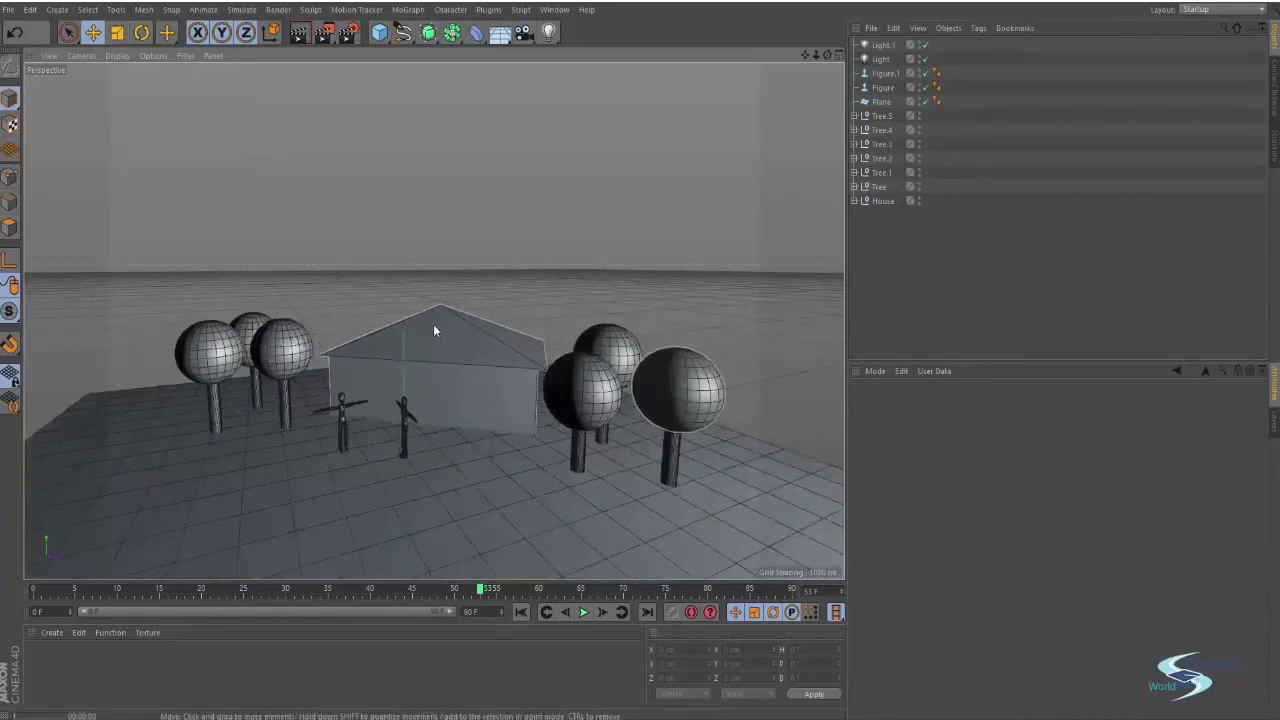
key(ctrl+r)
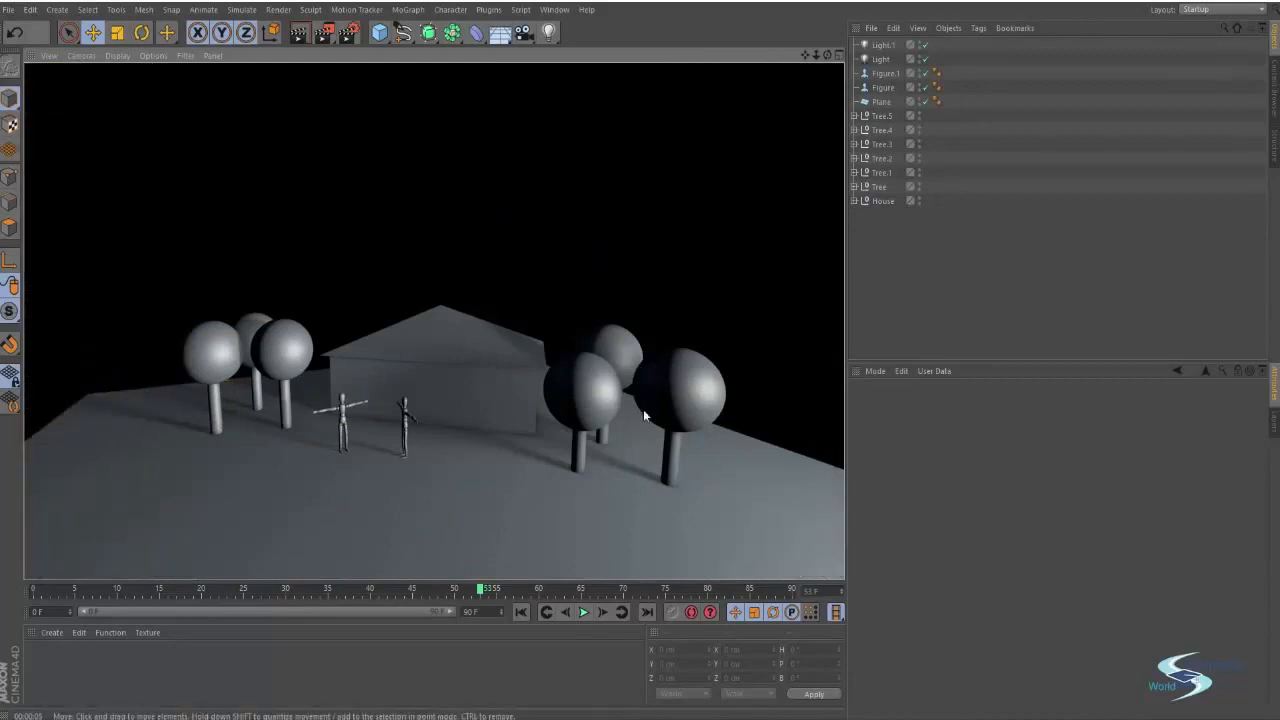
alt+drag(453, 486, 514, 372)
Set the main light's color to a slightly warmer R 255, G 250, B 236
click(884, 59)
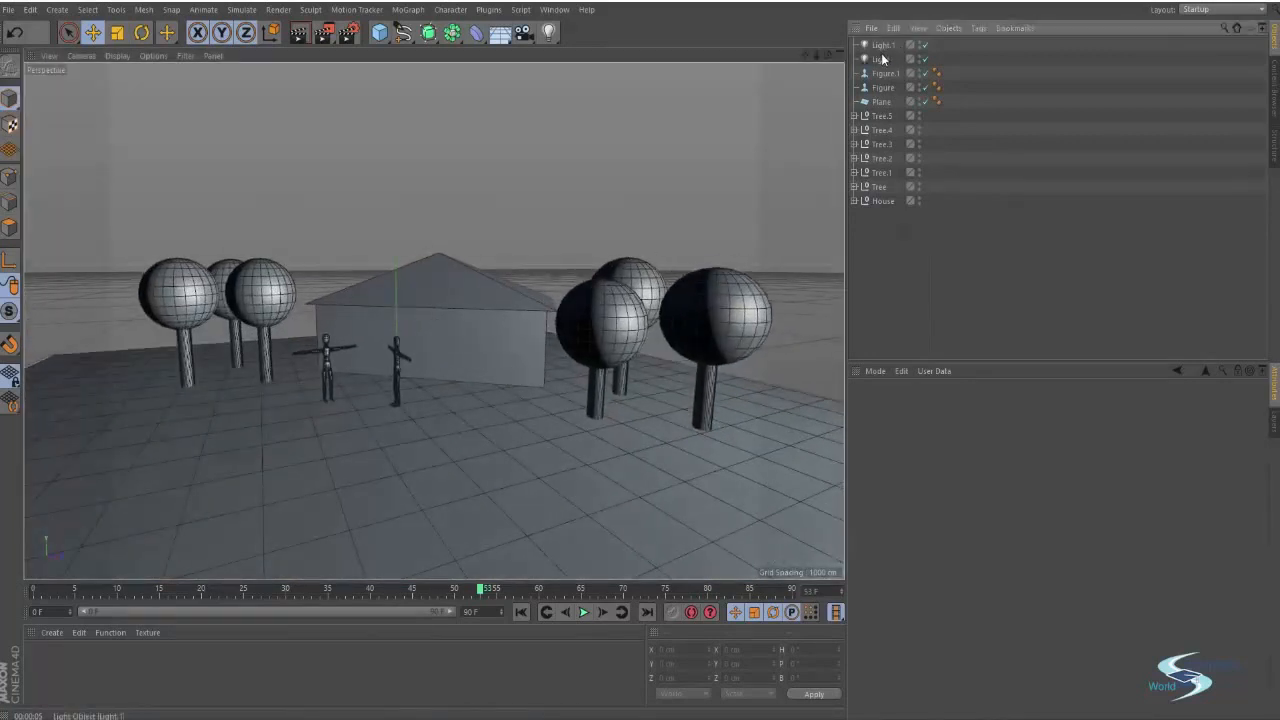
click(916, 455)
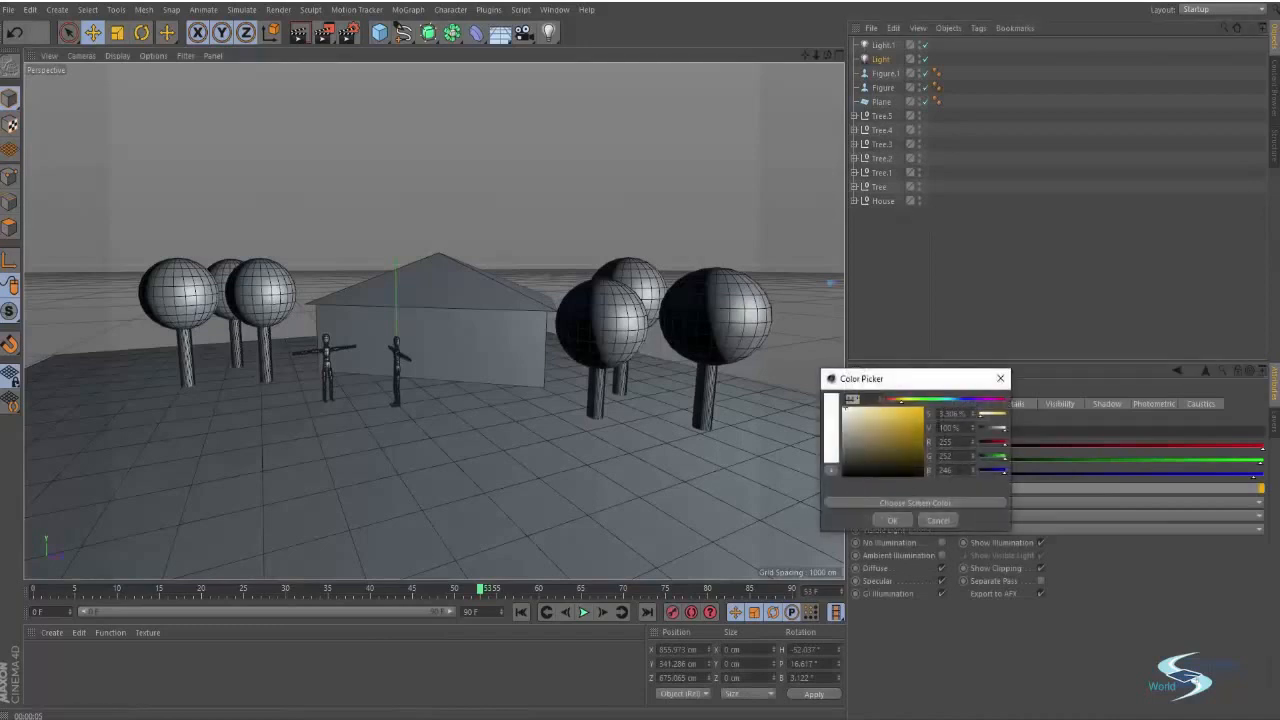
drag(977, 413, 981, 413)
click(899, 522)
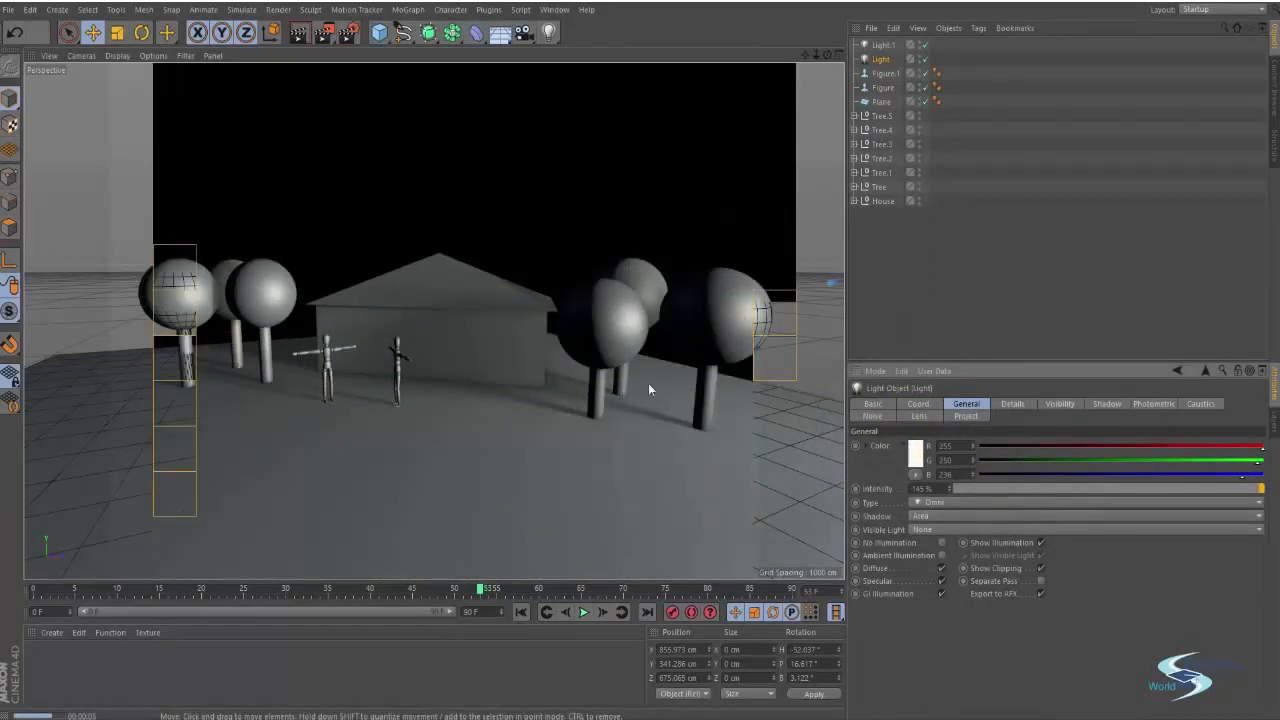
Create a new material in the material manager, deleting the extra duplicate material
click(895, 274)
scroll(580, 366, up, 5)
alt+drag(595, 375, 598, 410)
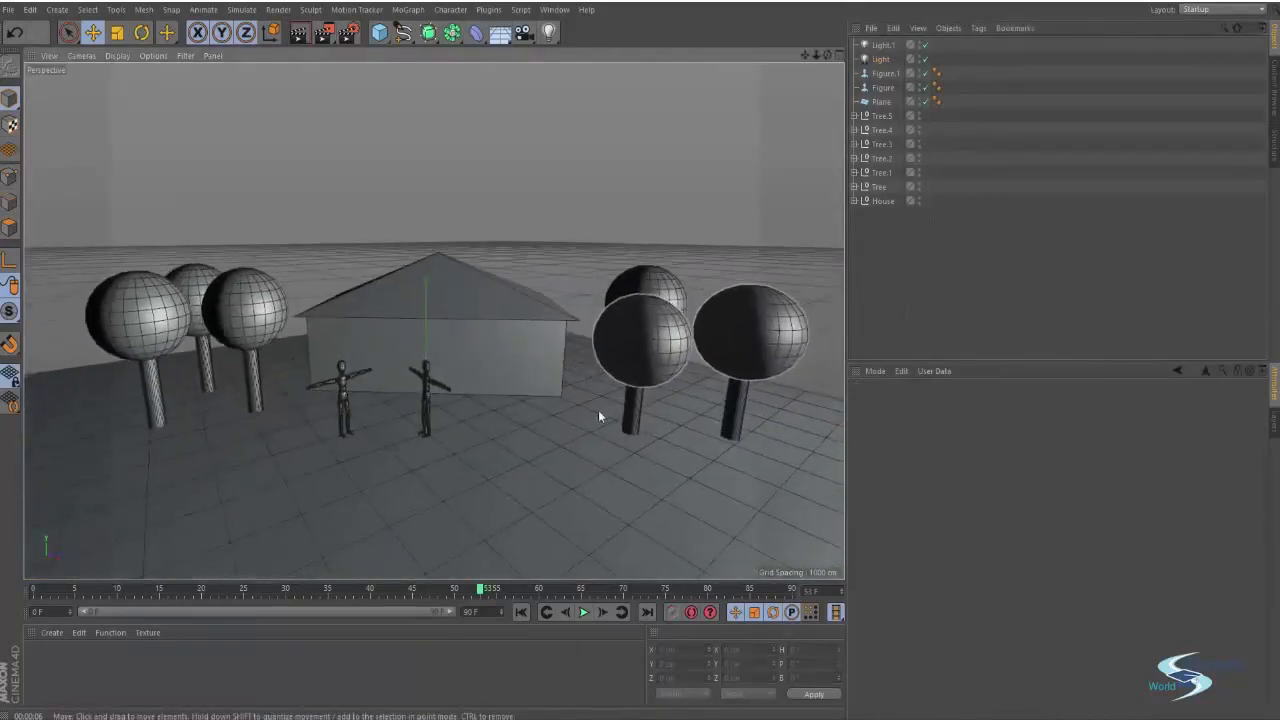
alt+middle_drag(598, 410, 615, 371)
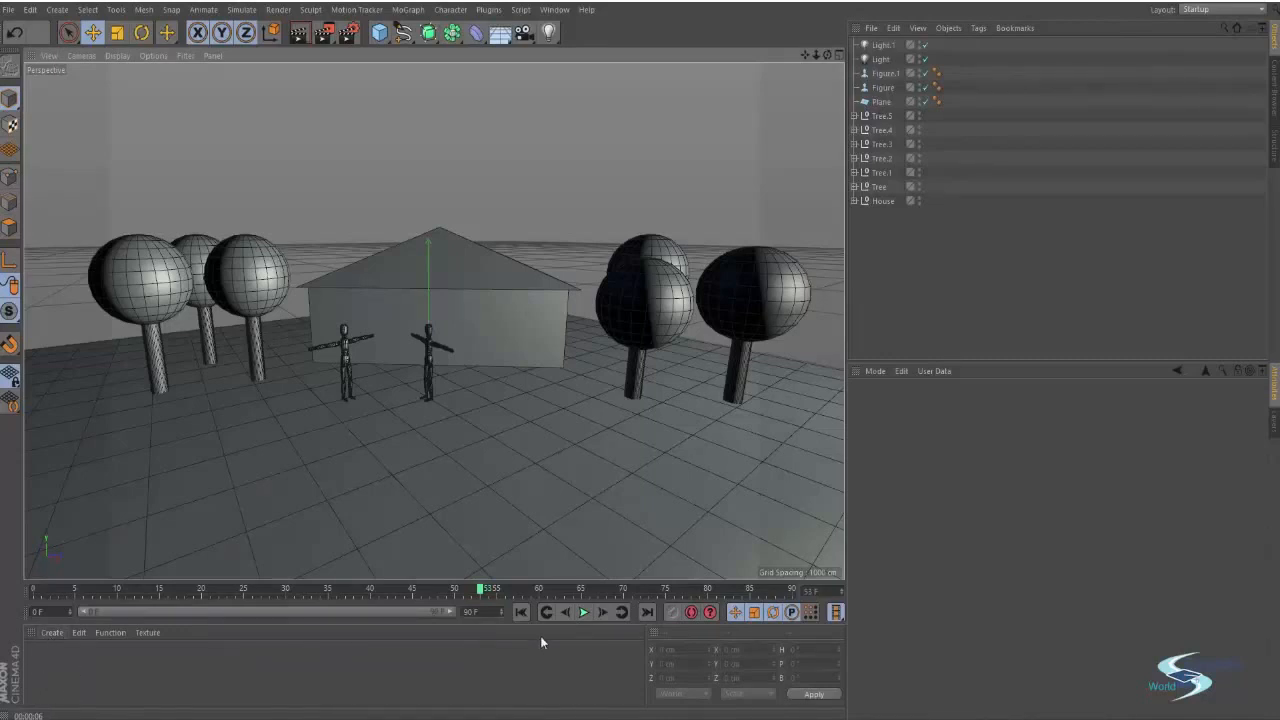
click(49, 632)
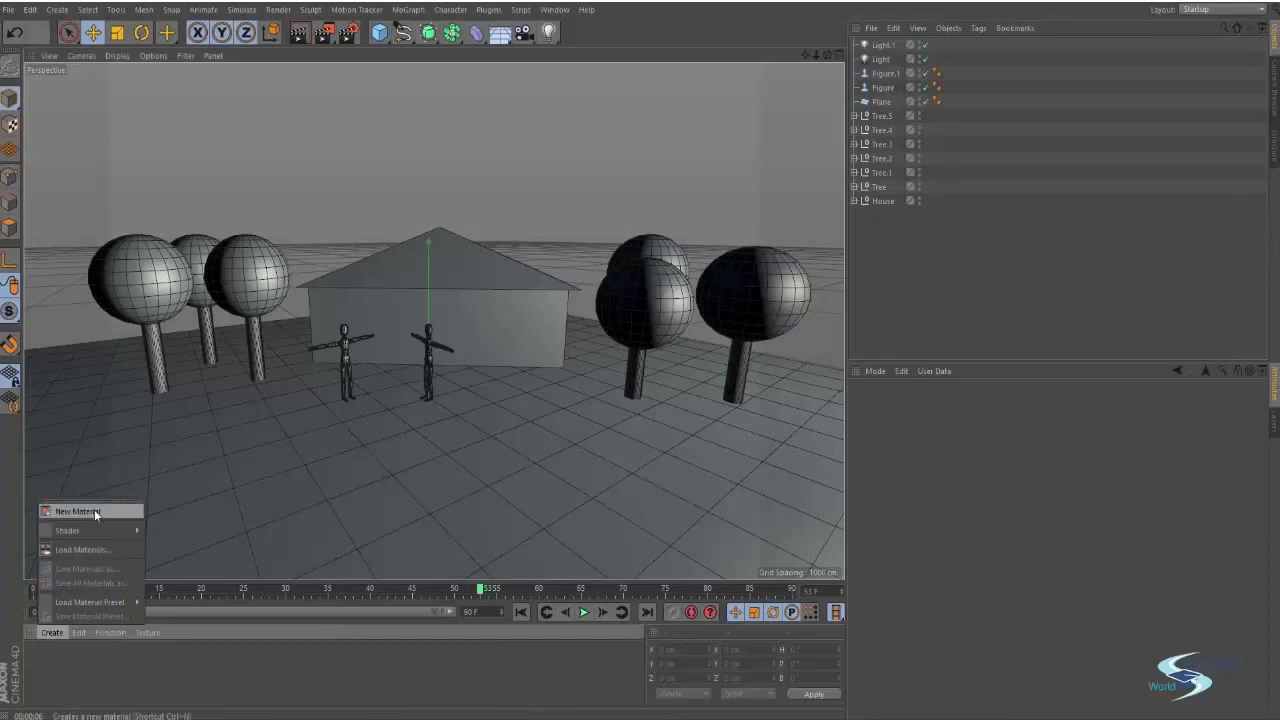
click(94, 510)
click(49, 632)
click(63, 512)
click(46, 662)
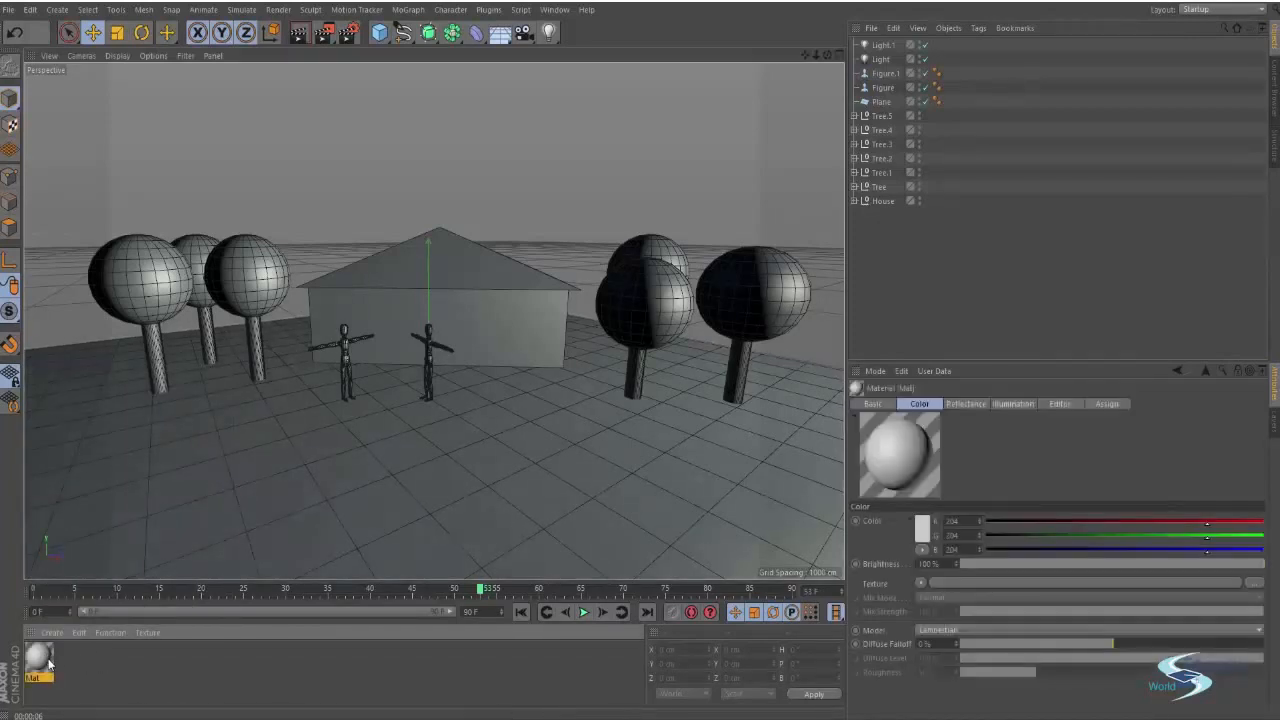
key(Delete)
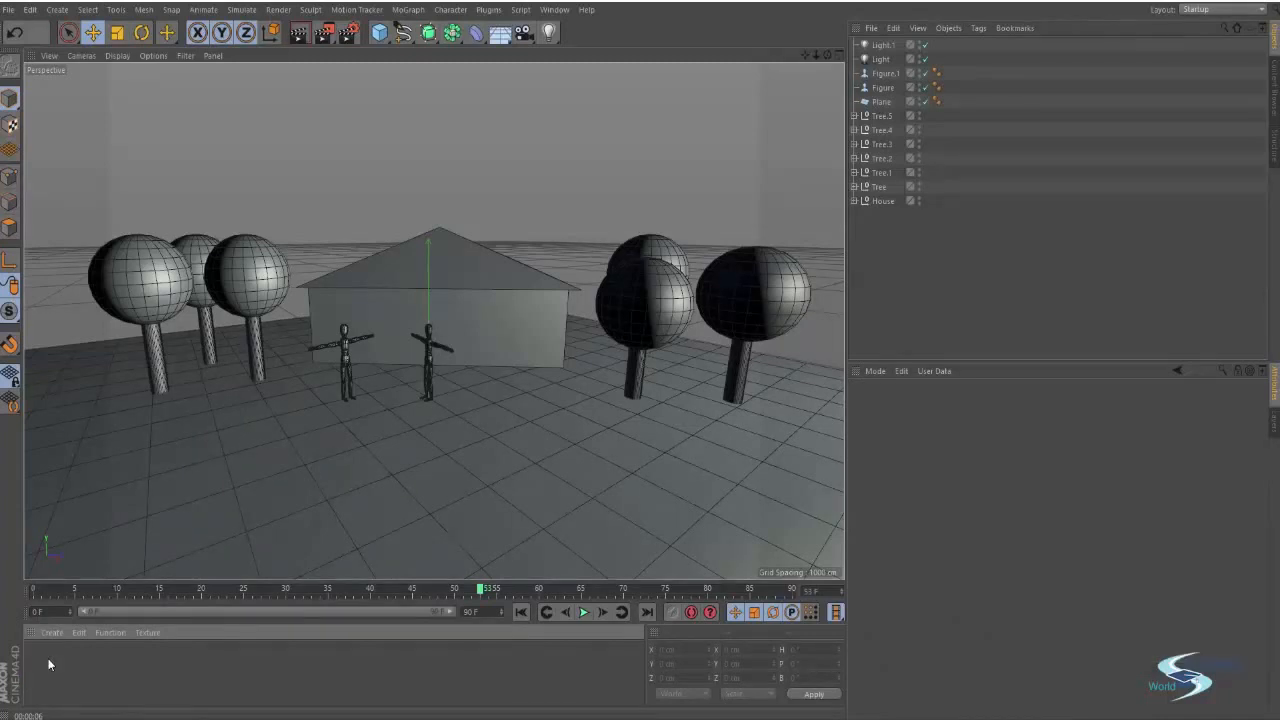
Open the new material in the Material Editor and rename it Paint
double_click(42, 661)
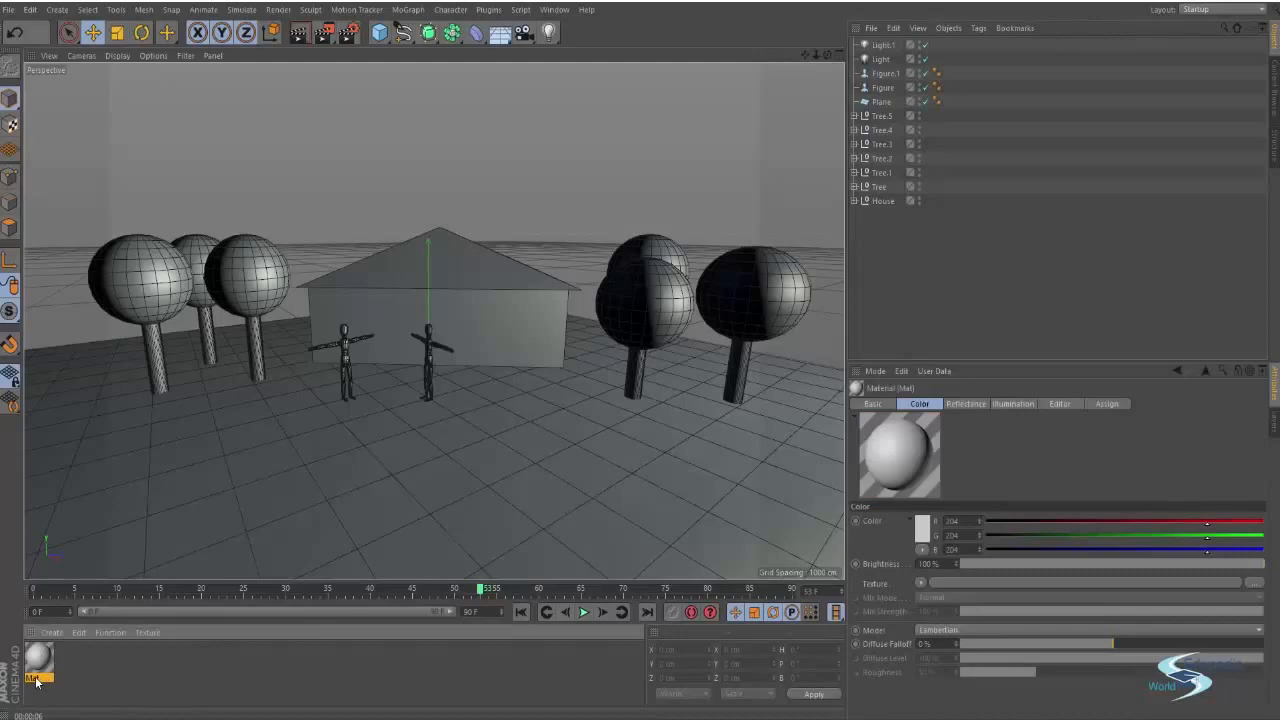
click(65, 682)
click(36, 683)
double_click(38, 657)
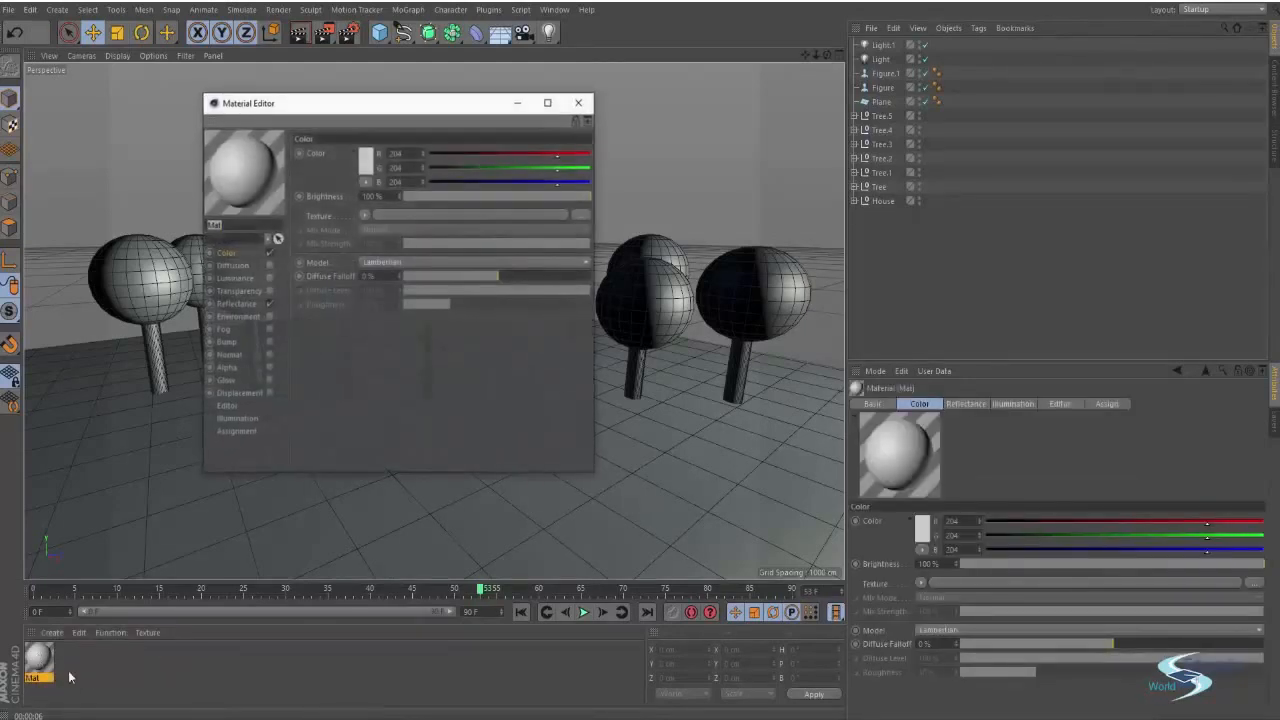
drag(349, 109, 593, 167)
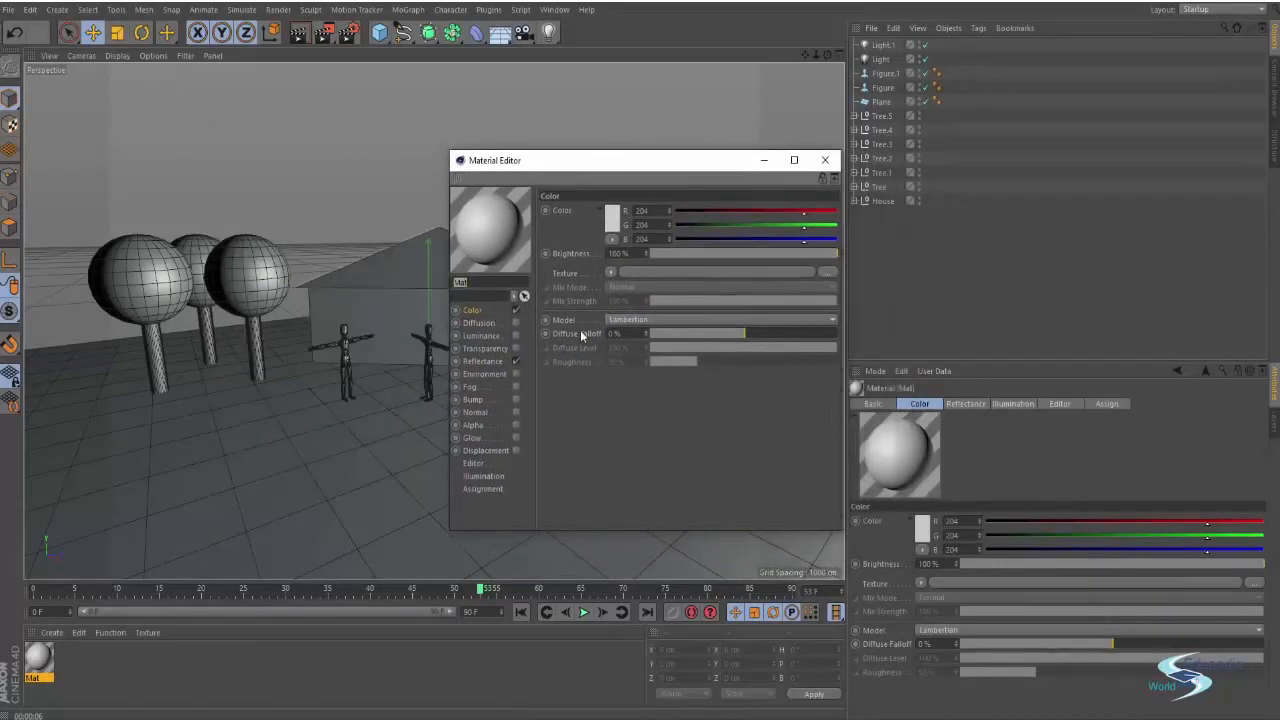
text(Pl)
key(Return)
mouse_move(594, 162)
mouse_down()
mouse_move(863, 170)
mouse_move(669, 140)
mouse_up()
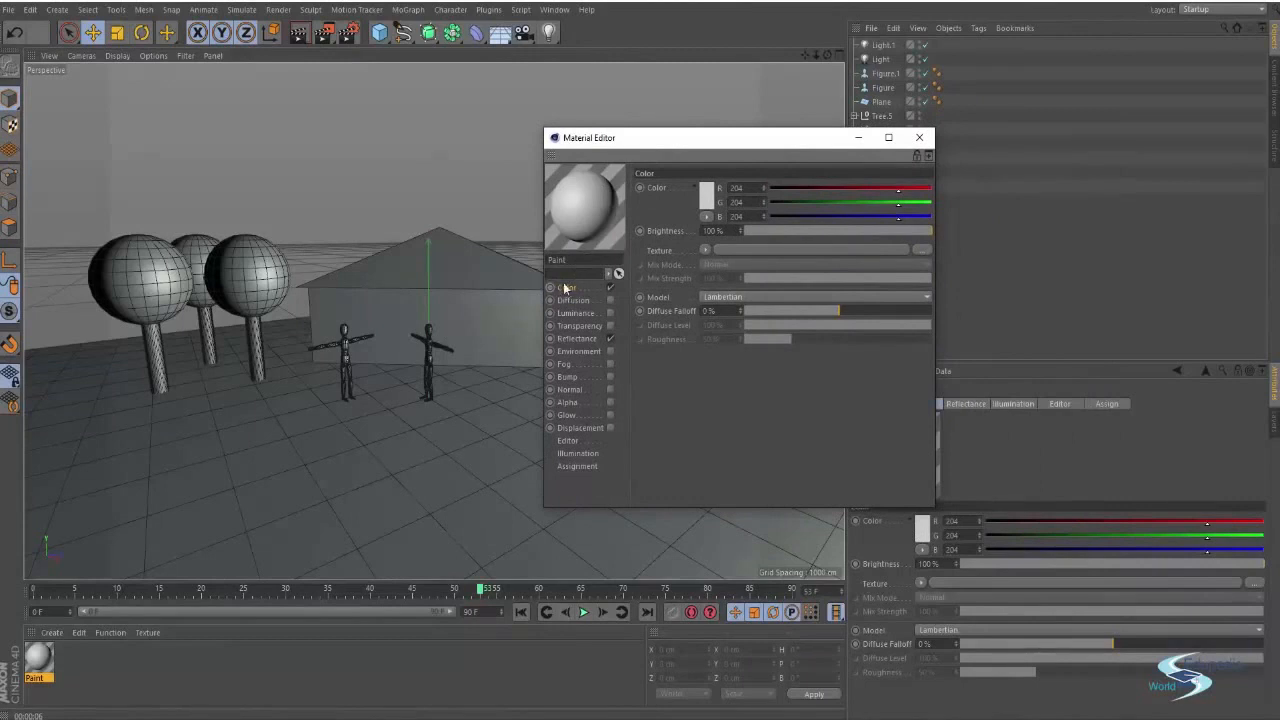
drag(648, 148, 717, 160)
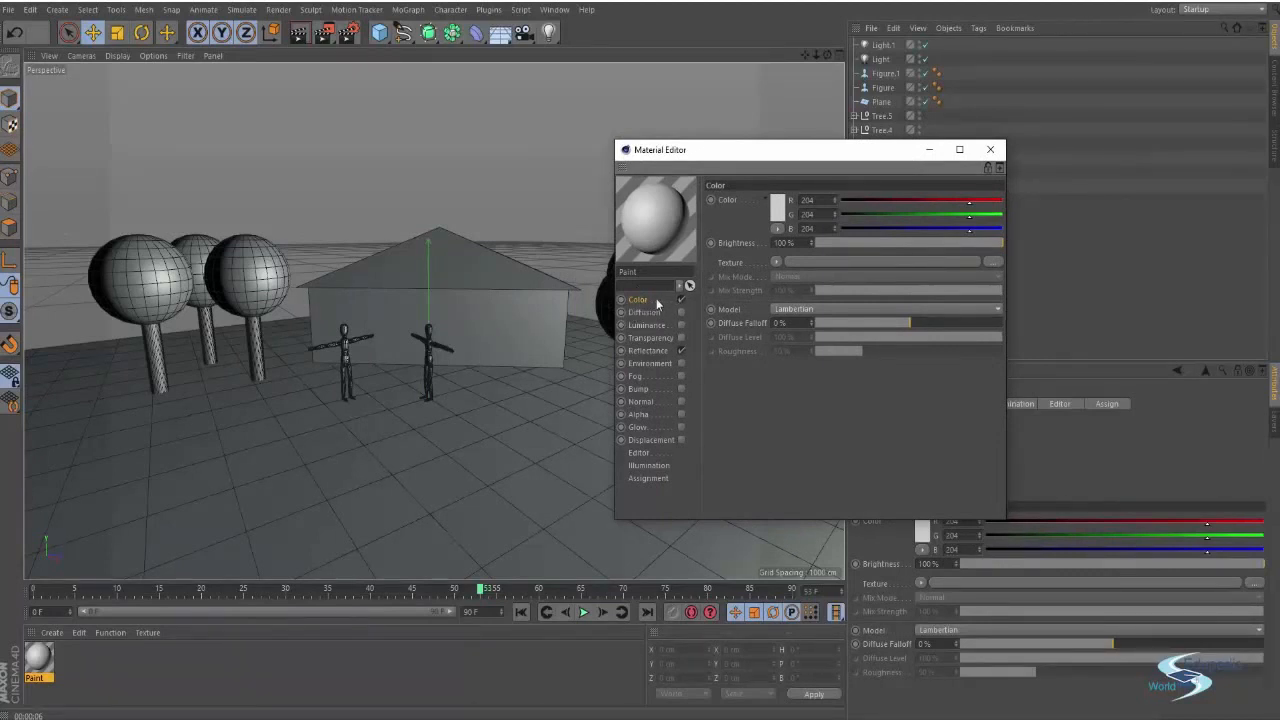
Set the Paint material's color to a dark red of R 96, G 34, B 34
click(781, 205)
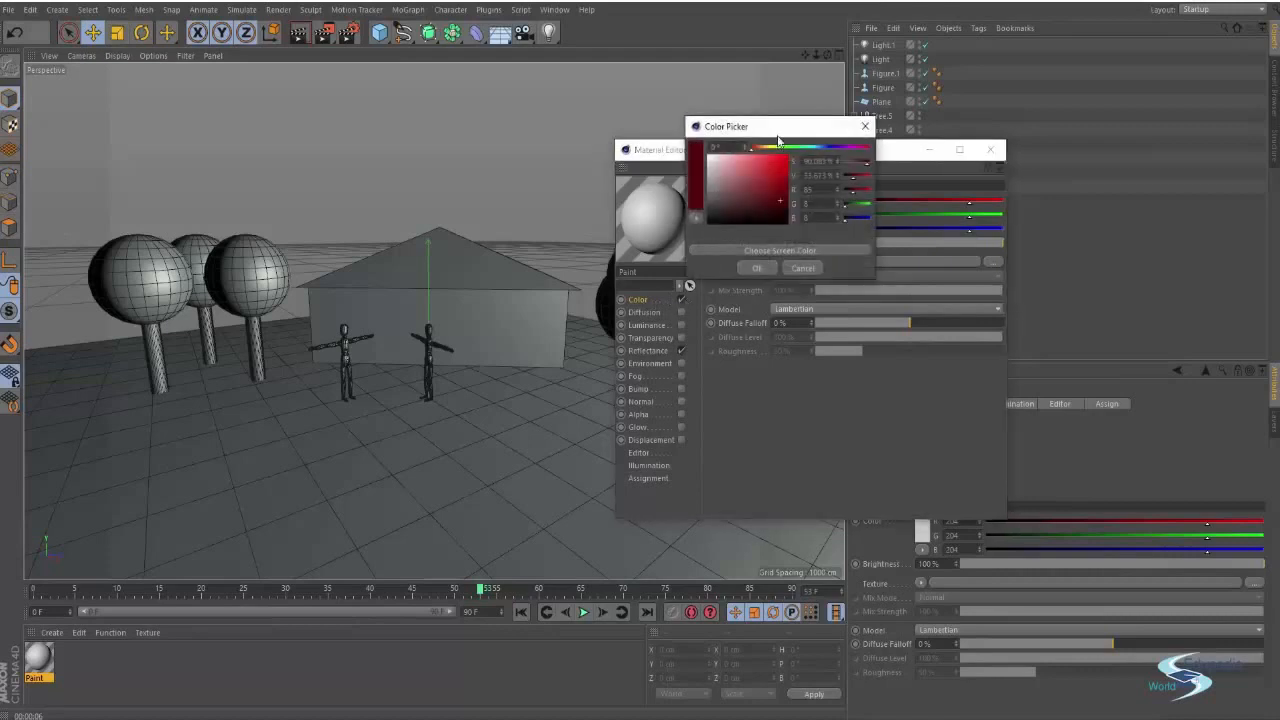
mouse_move(777, 132)
mouse_down()
mouse_move(831, 160)
mouse_move(841, 208)
mouse_move(824, 242)
mouse_up()
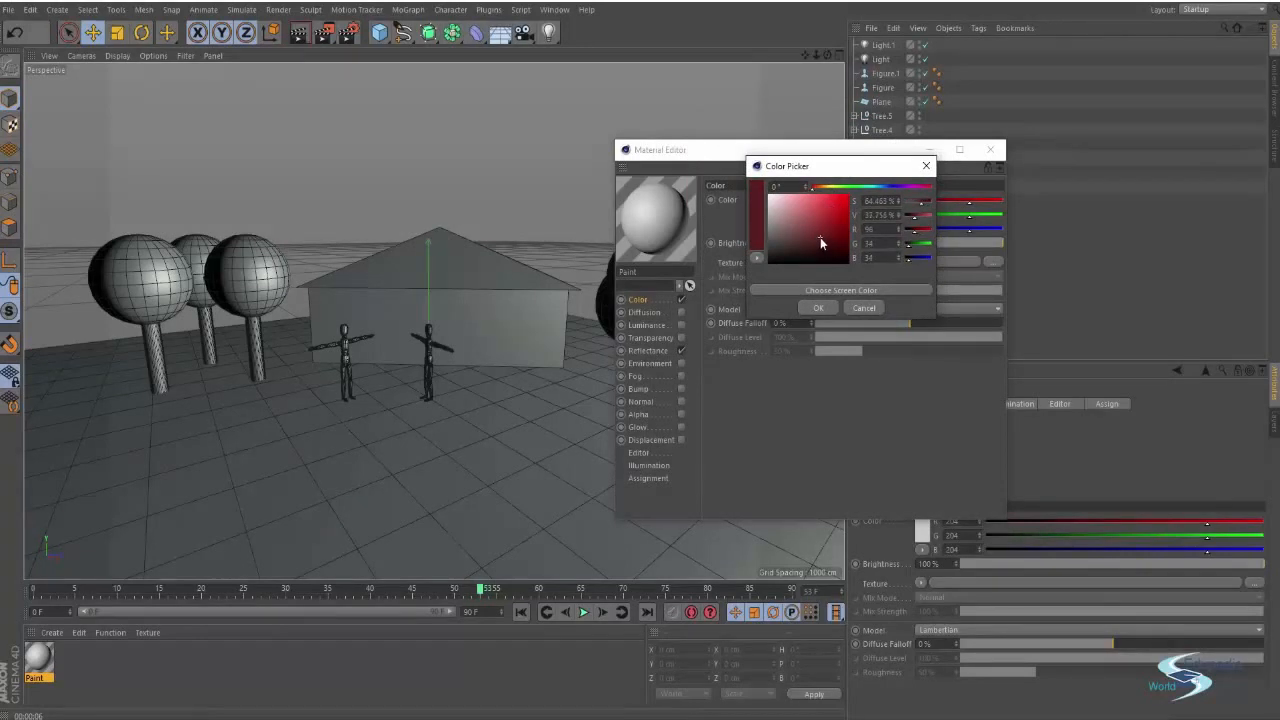
click(820, 308)
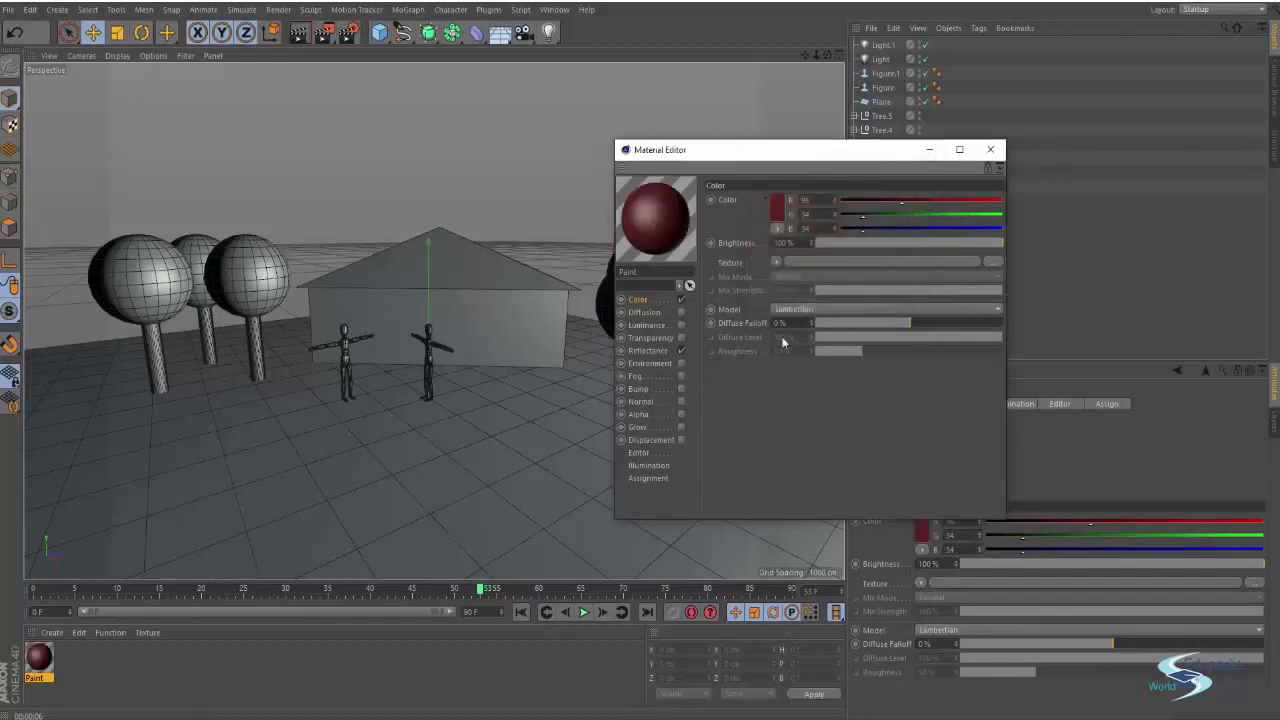
Disable the Paint material's Reflectance channel
click(681, 351)
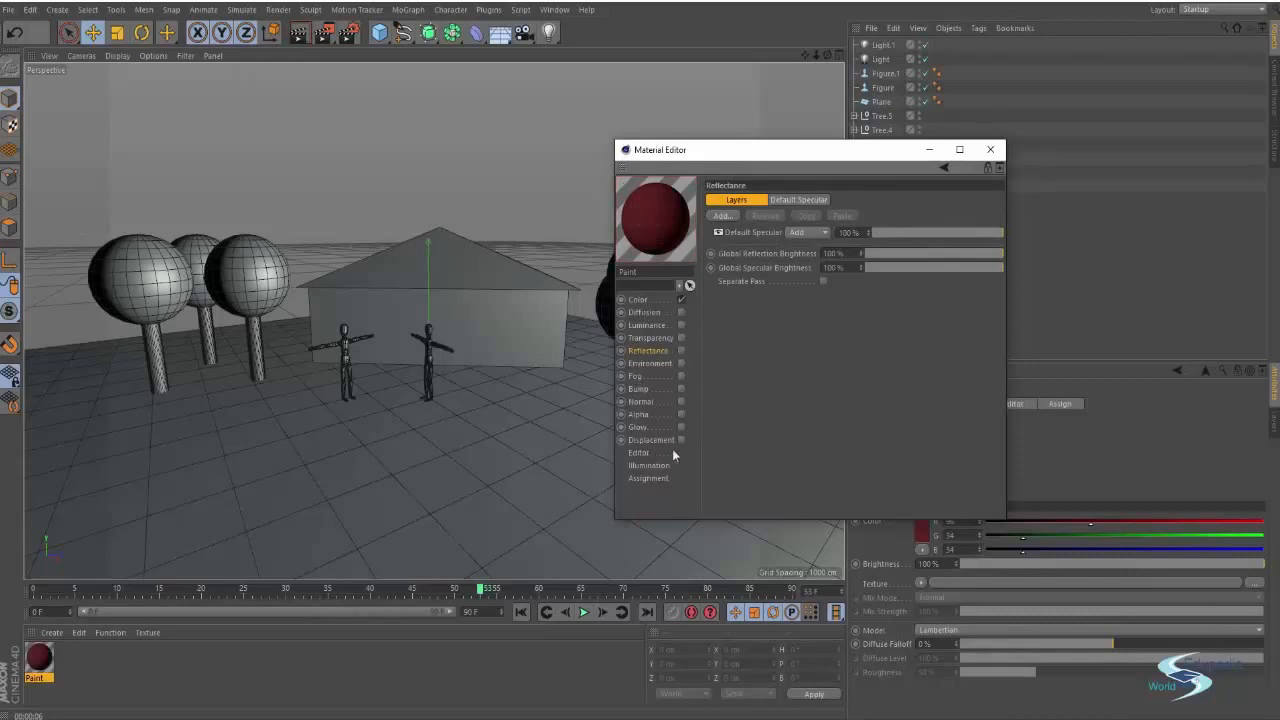
click(681, 351)
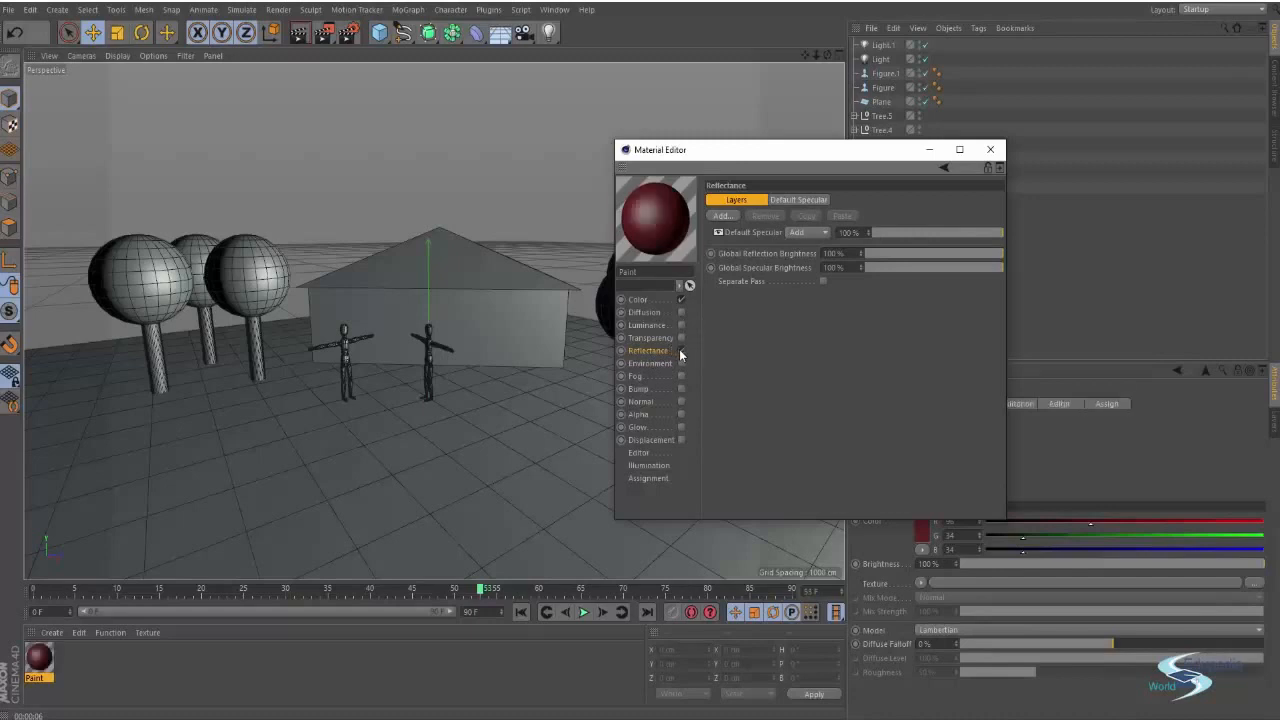
click(681, 351)
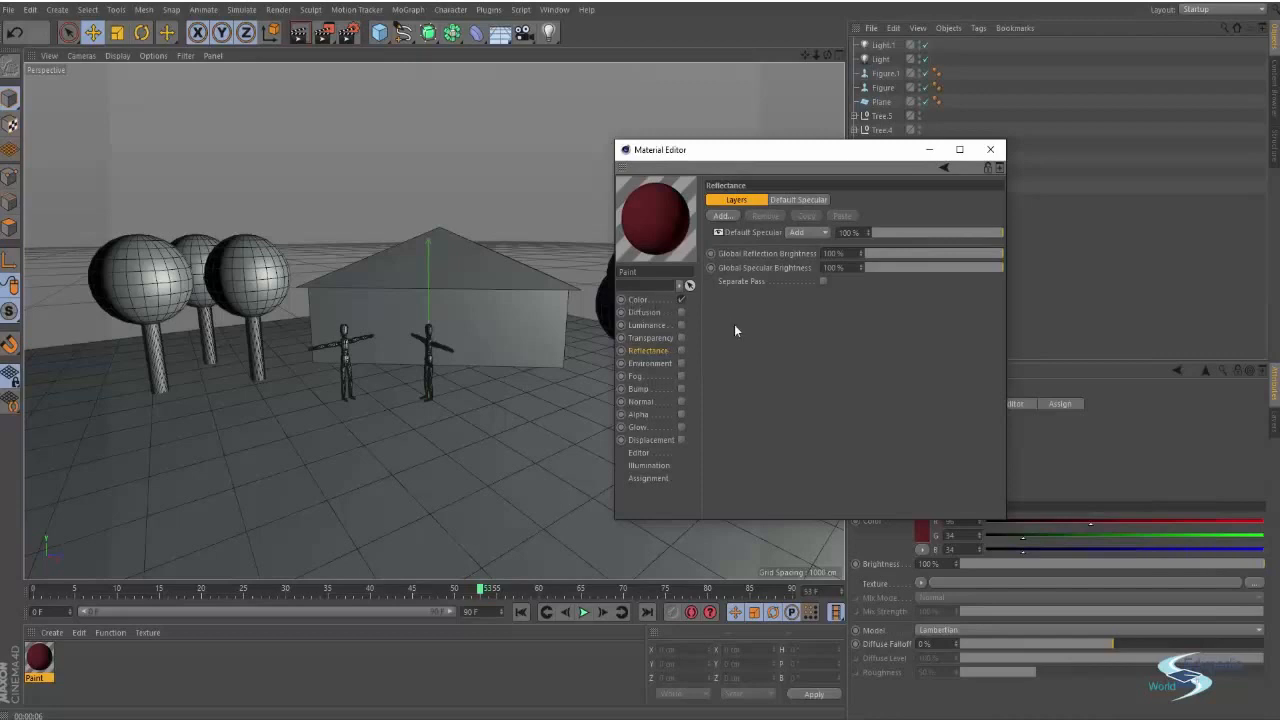
Toggle the Color channel off and back on, then close the Material Editor
drag(736, 153, 600, 175)
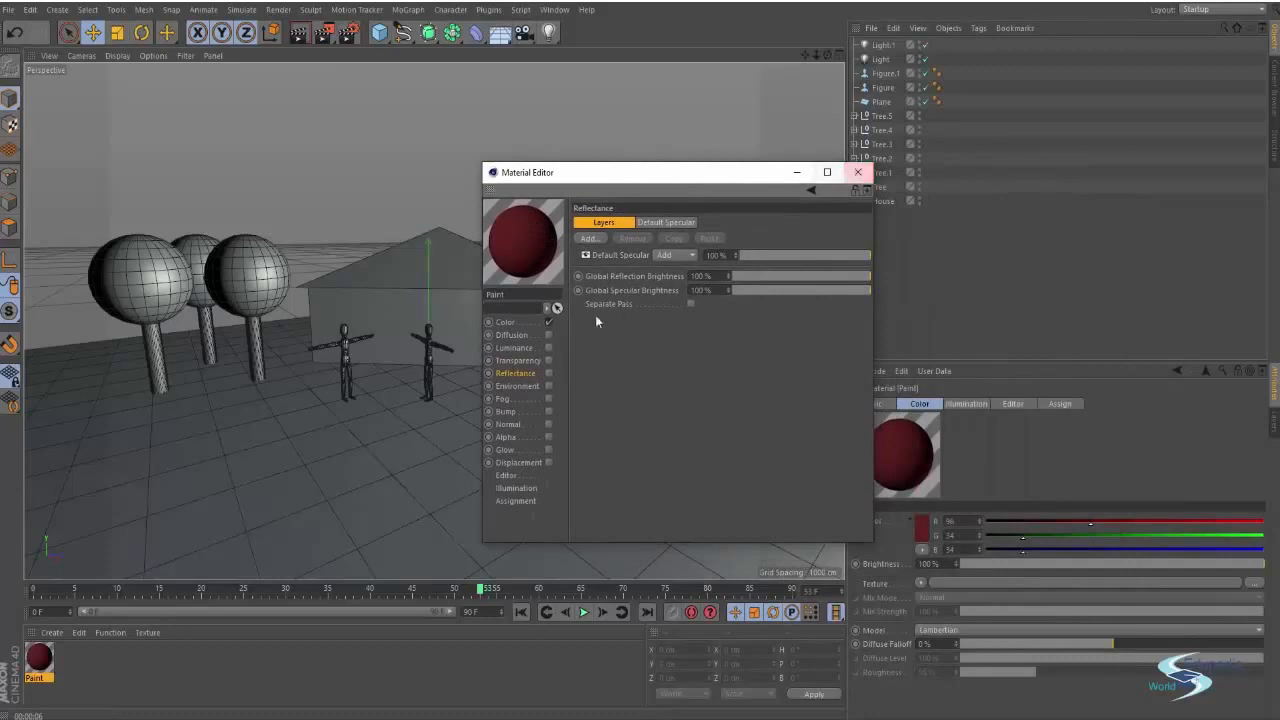
click(512, 326)
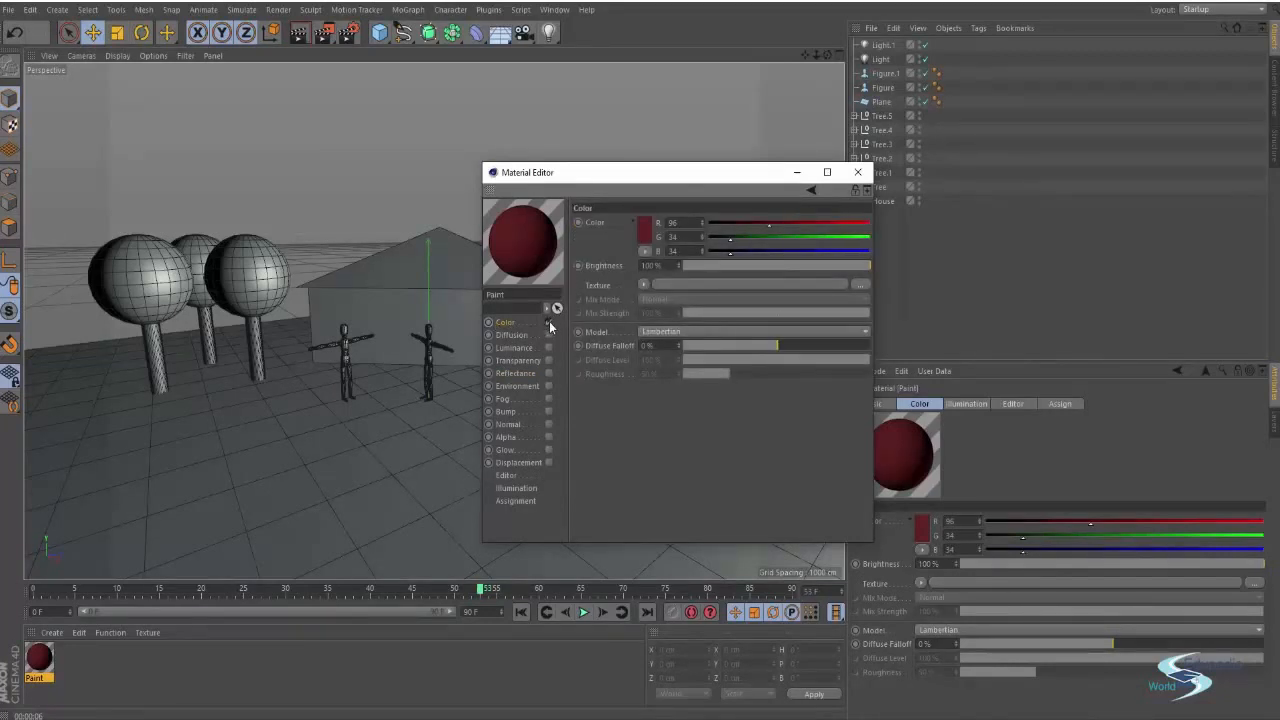
click(548, 323)
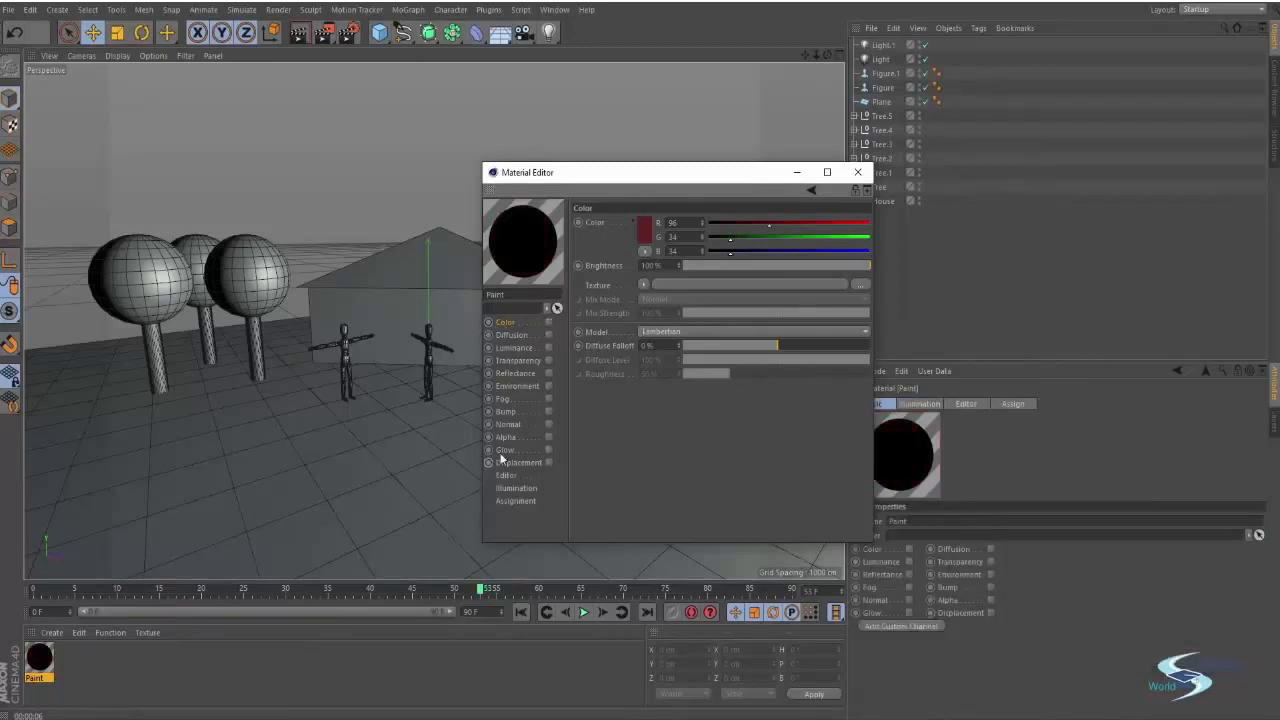
click(548, 323)
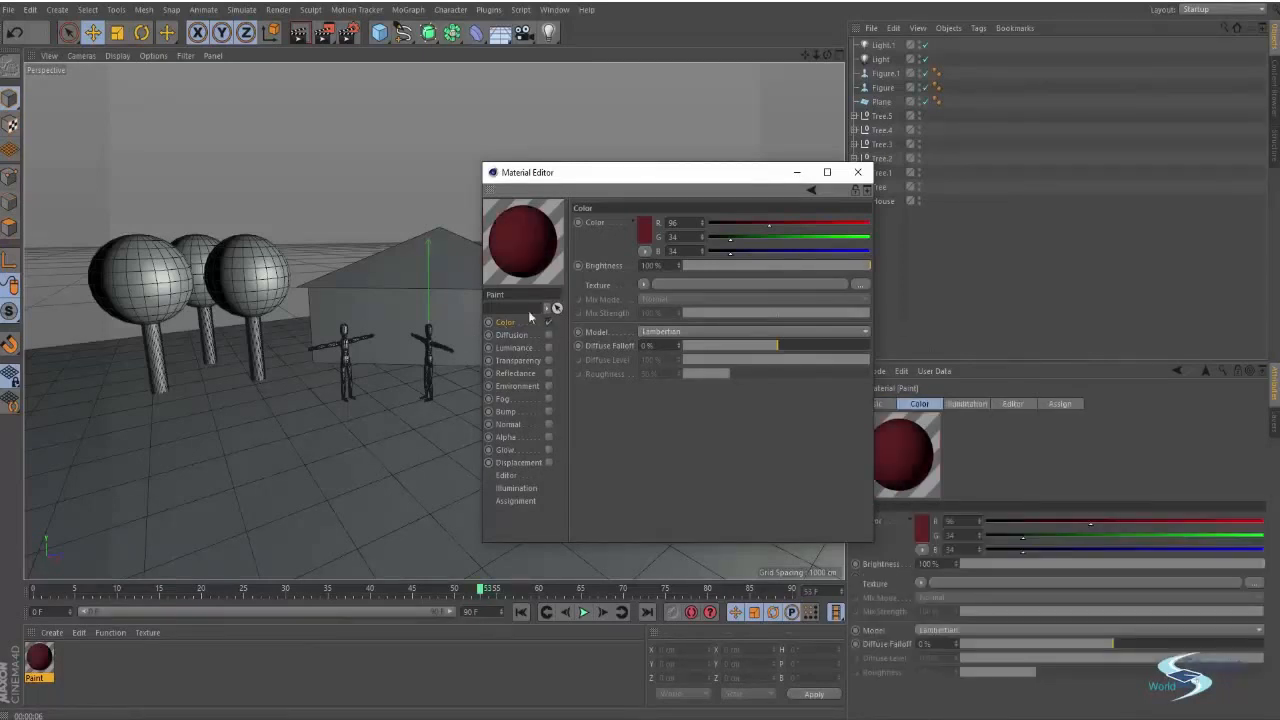
click(857, 172)
Expand the House group and inspect its Pyramid and Cube parts in the scene
click(226, 687)
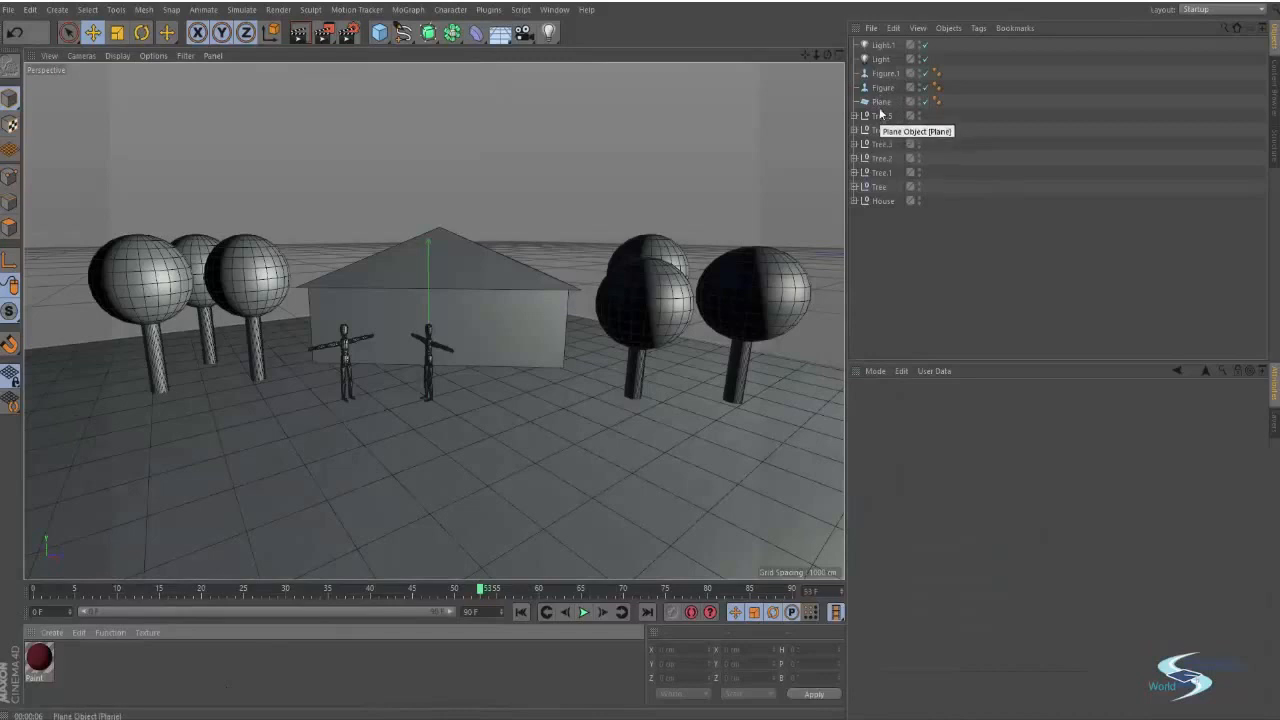
click(520, 326)
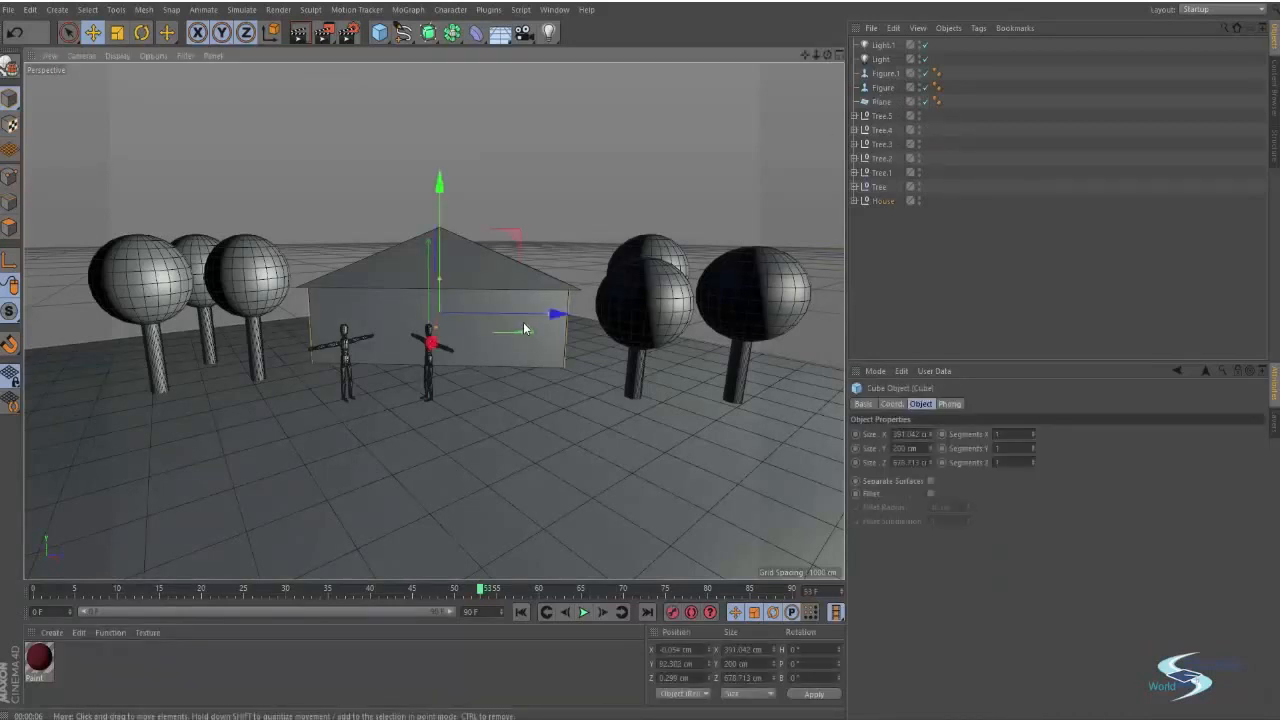
click(880, 202)
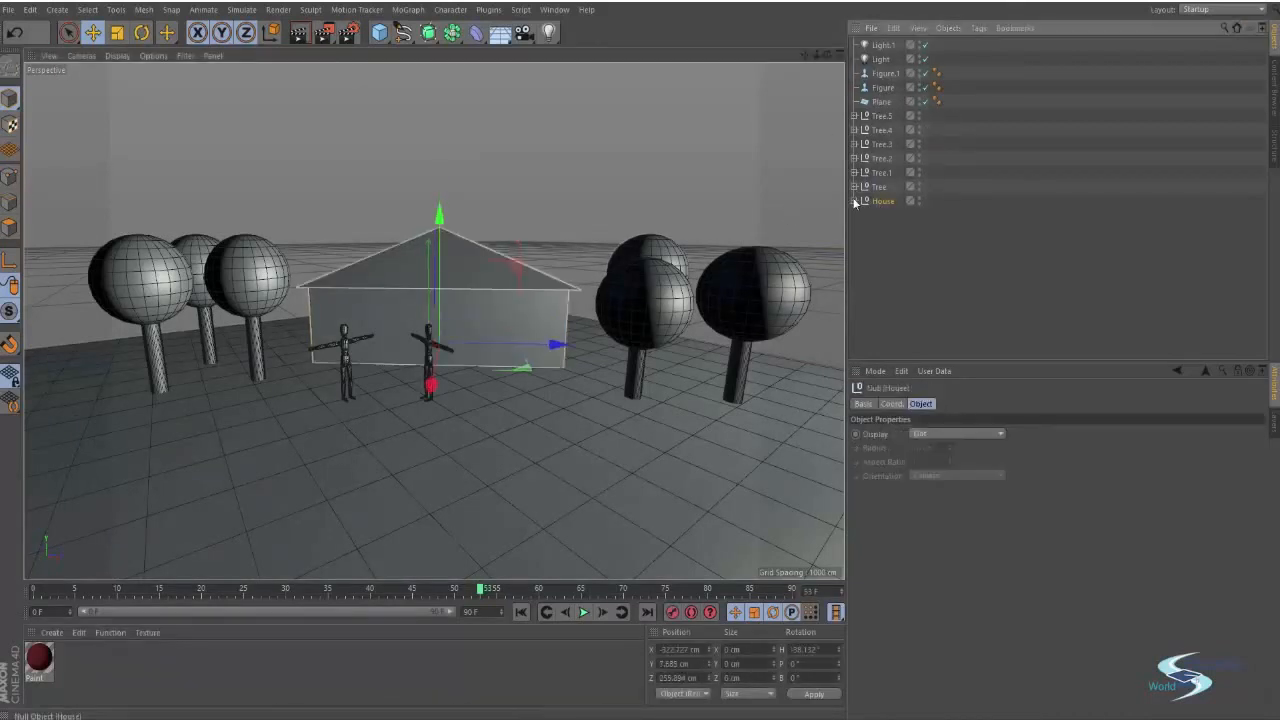
click(855, 202)
click(885, 215)
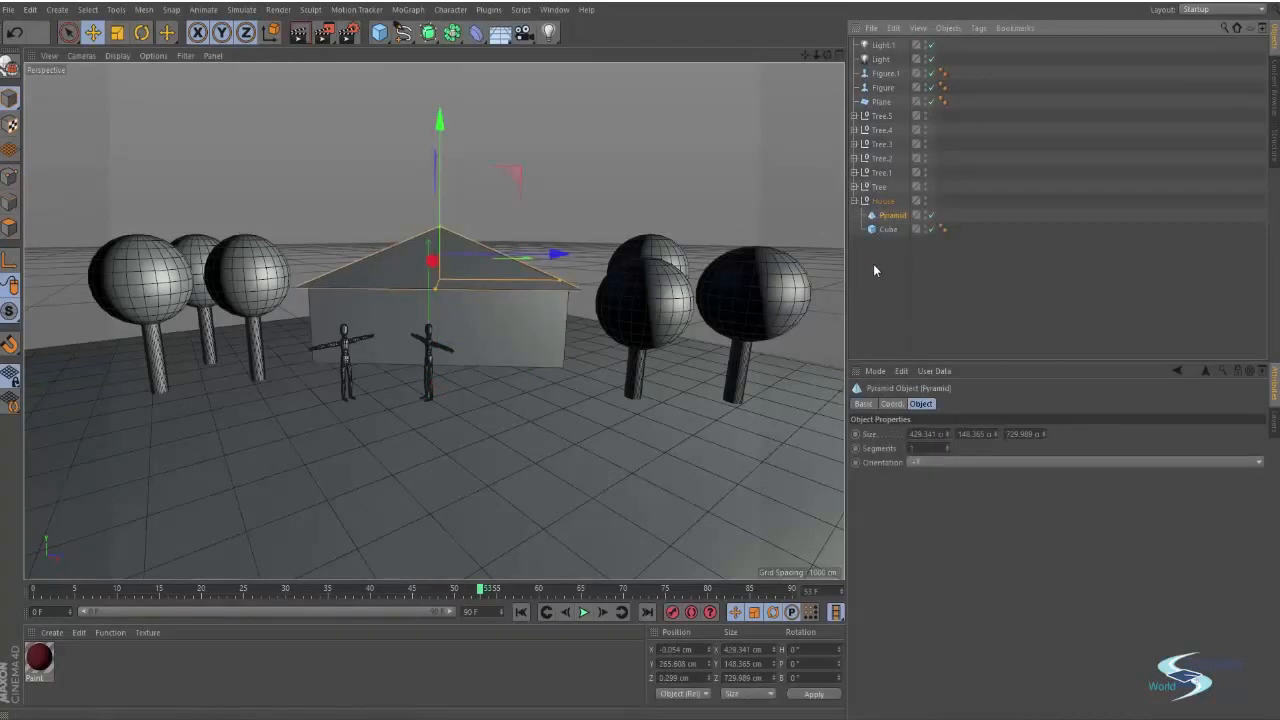
click(873, 264)
alt+drag(565, 255, 513, 295)
click(893, 215)
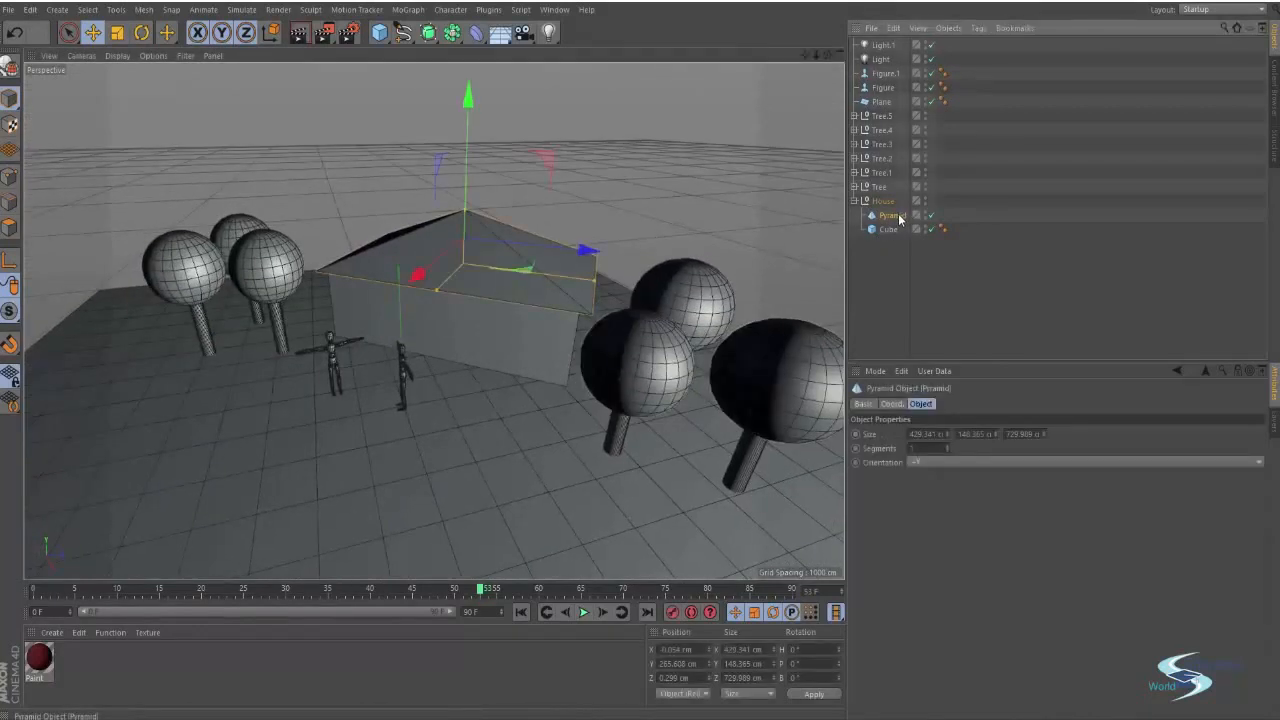
click(888, 229)
Apply the Paint material to the house's Cube walls
click(878, 289)
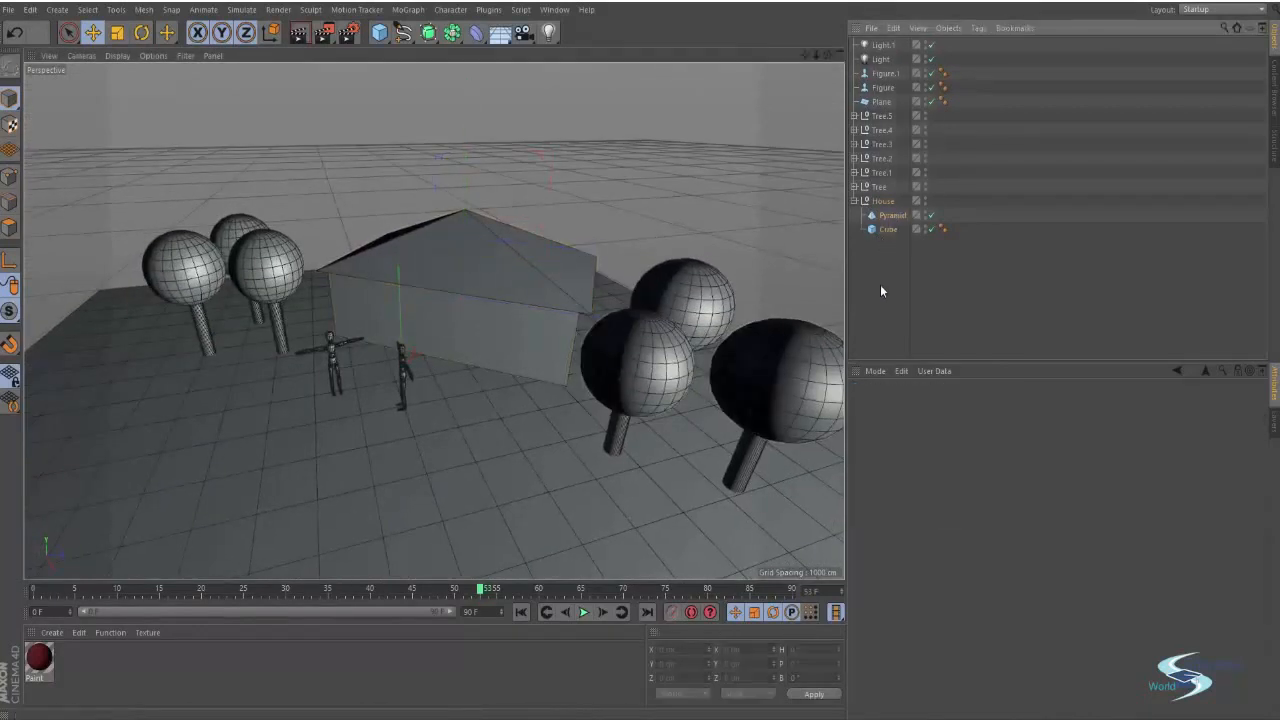
click(472, 328)
alt+drag(414, 346, 471, 289)
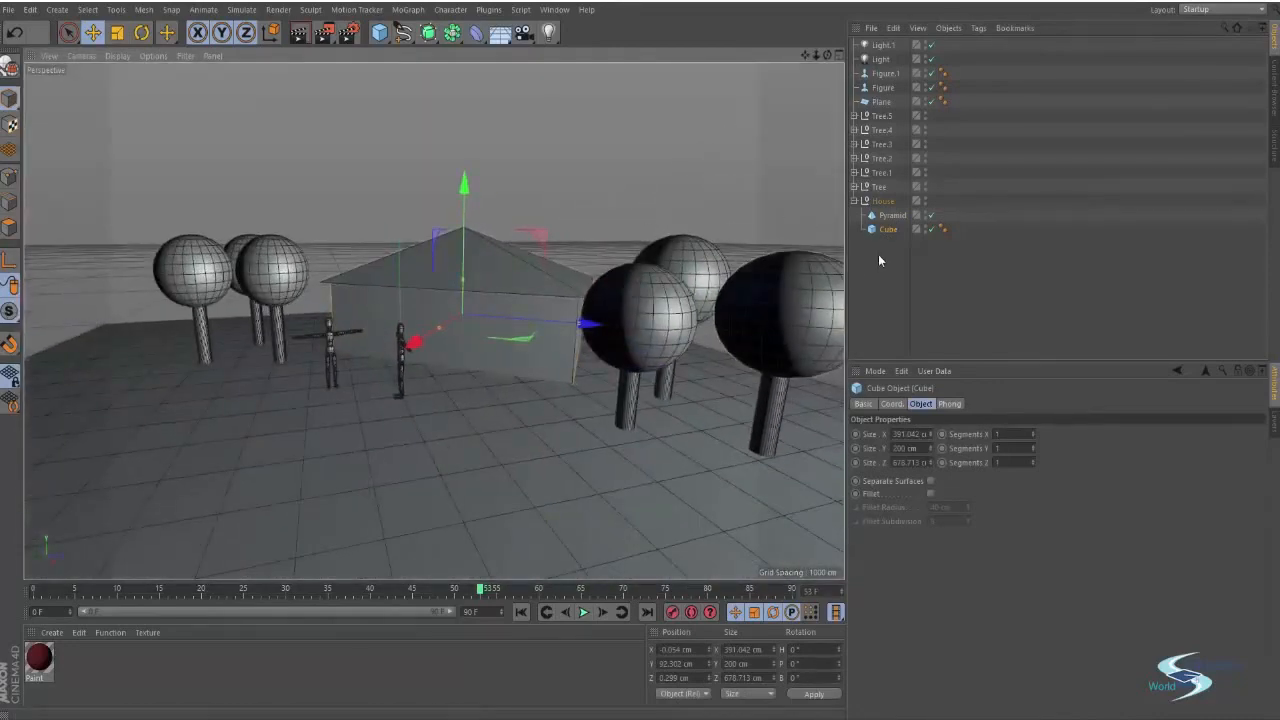
click(646, 208)
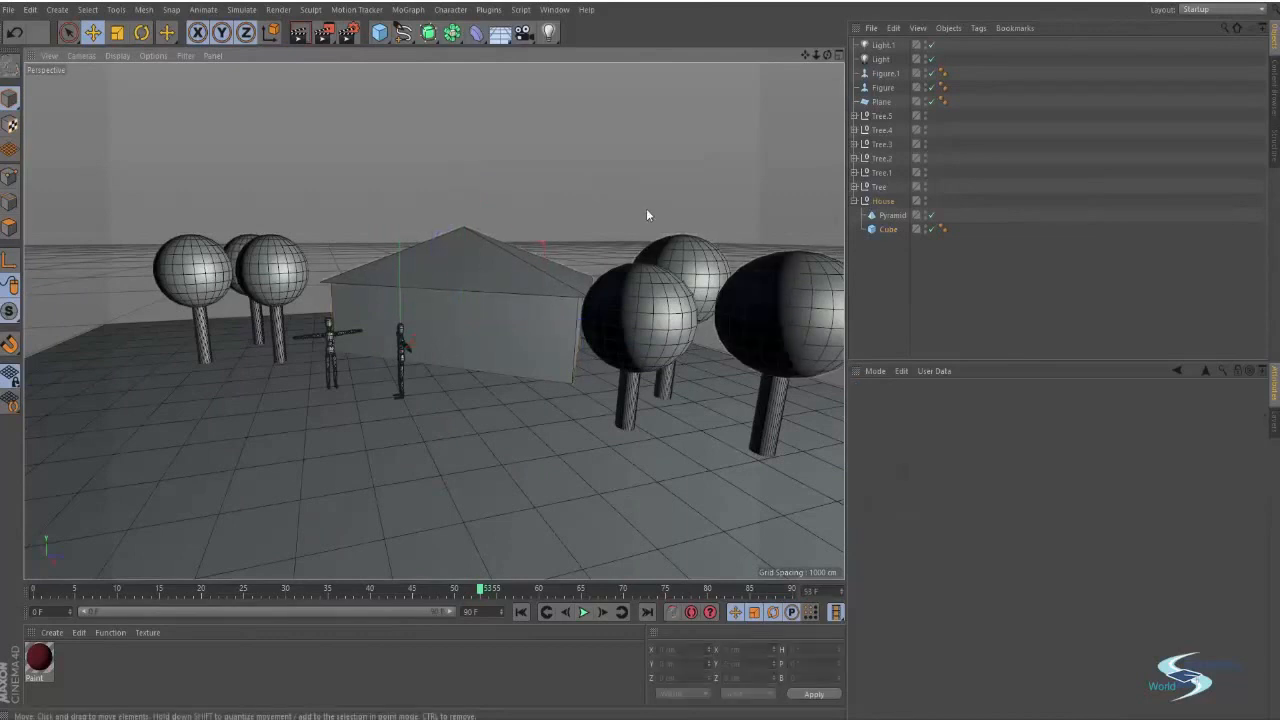
click(889, 230)
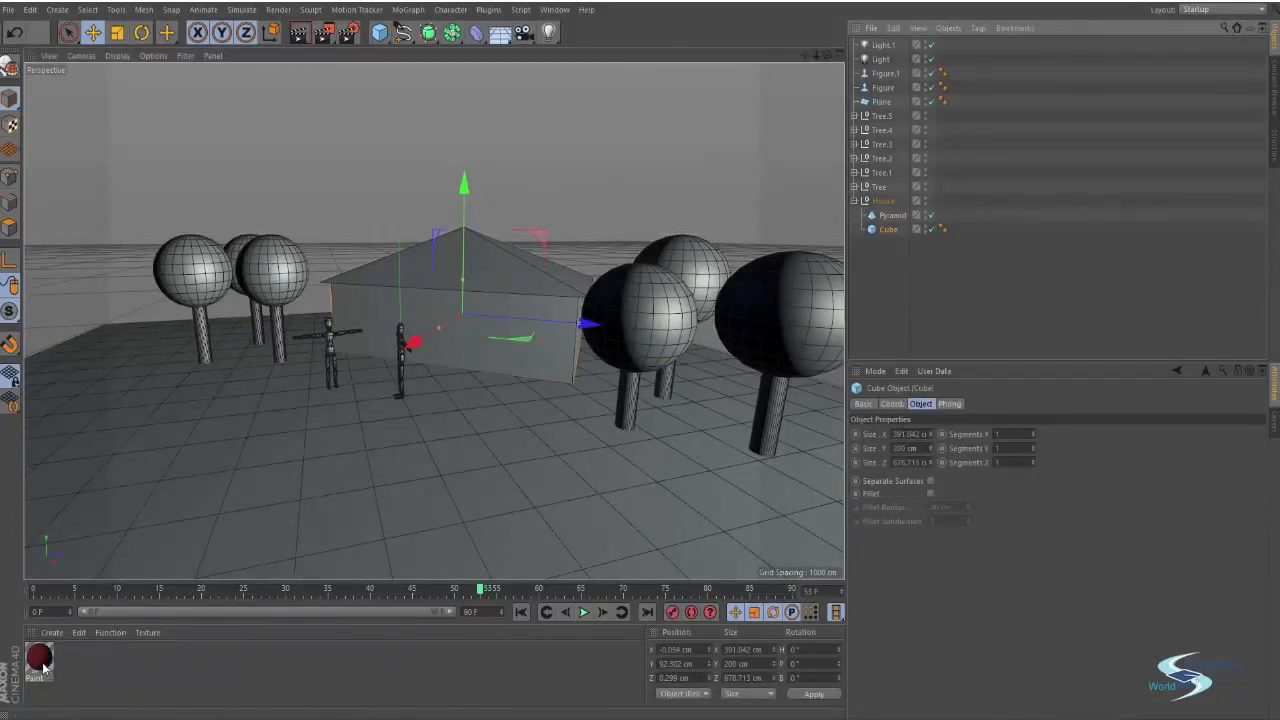
mouse_move(43, 667)
mouse_down()
mouse_move(57, 630)
mouse_move(382, 312)
mouse_move(556, 318)
mouse_move(544, 332)
mouse_up()
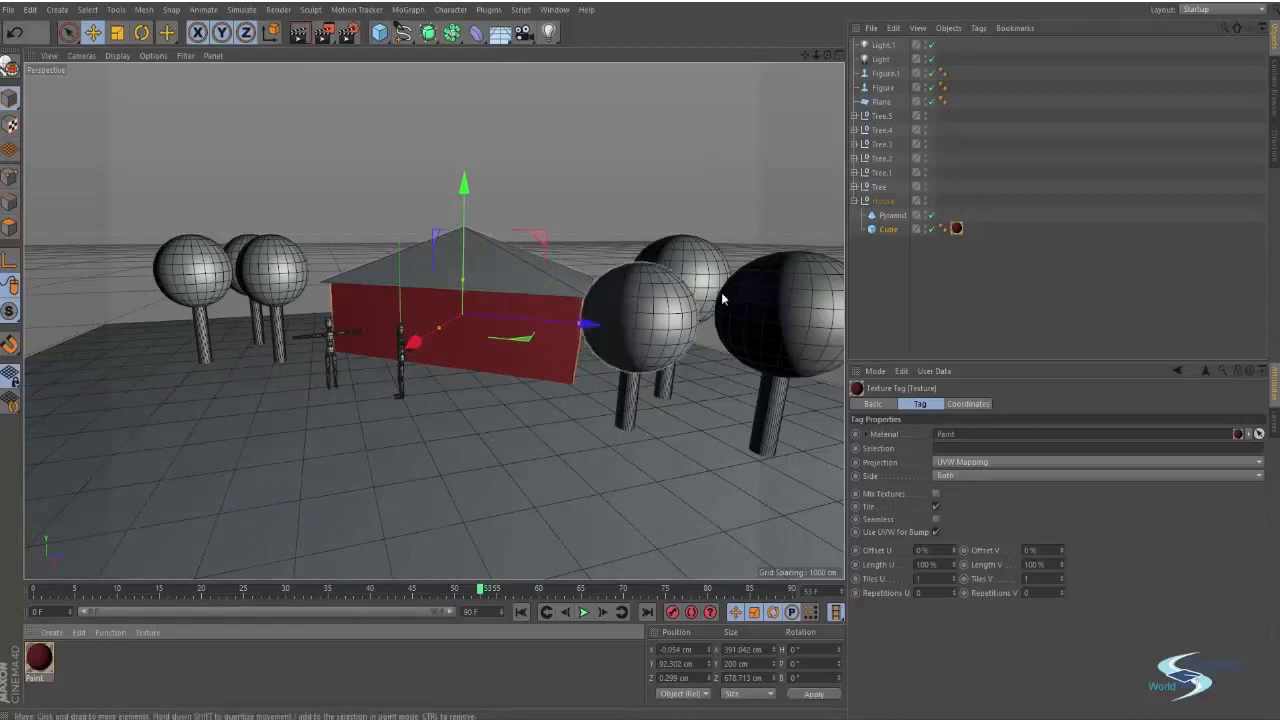
Inspect the Paint texture tag on the Cube and look around the house
click(955, 228)
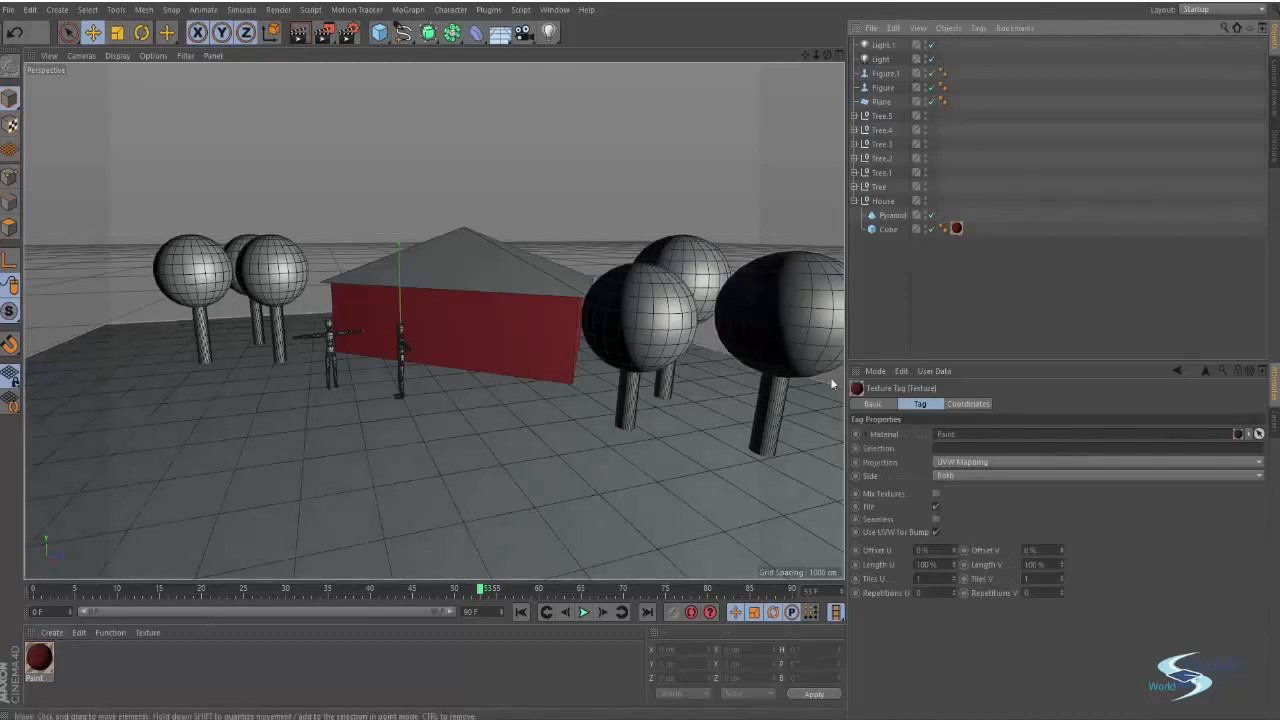
click(951, 240)
click(956, 229)
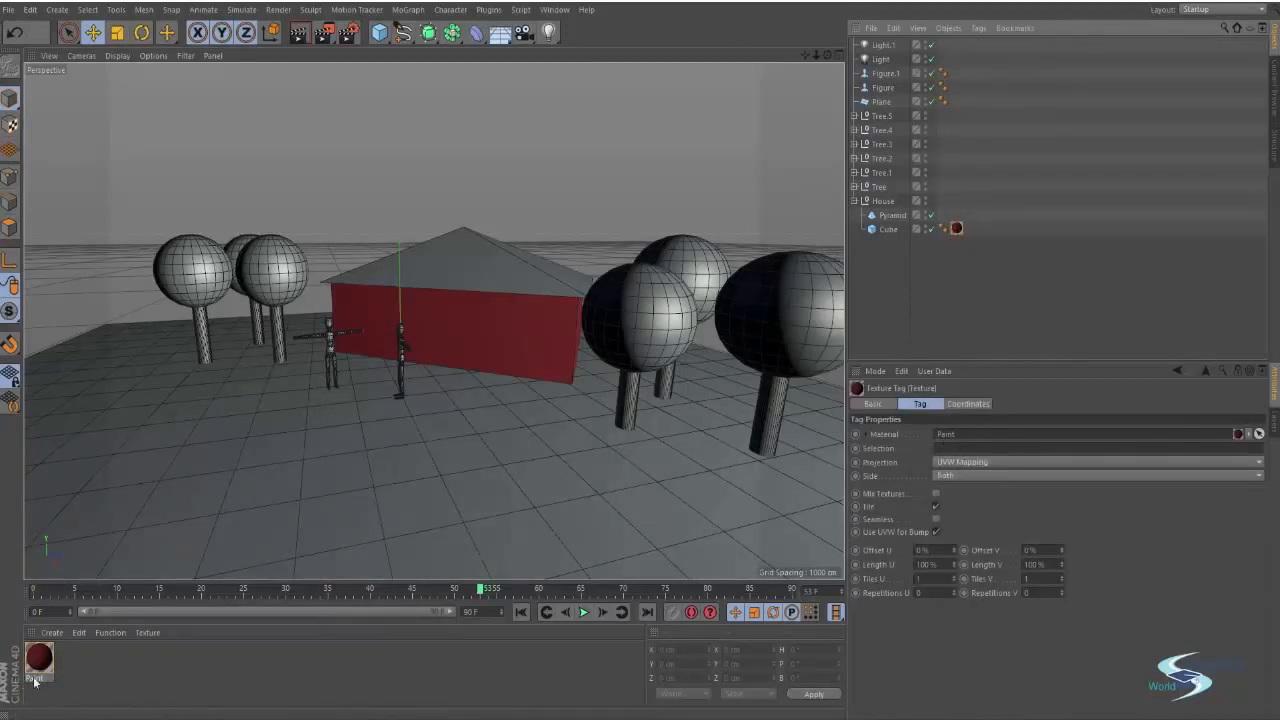
click(888, 267)
click(961, 226)
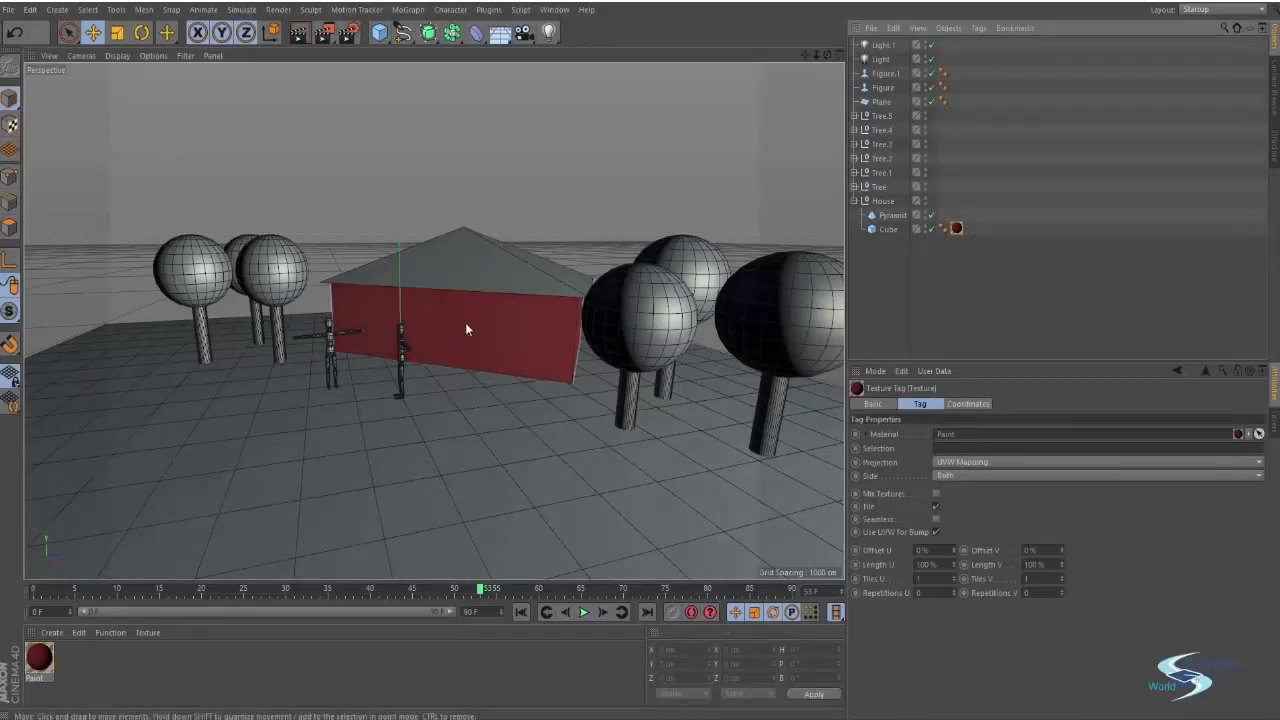
click(911, 290)
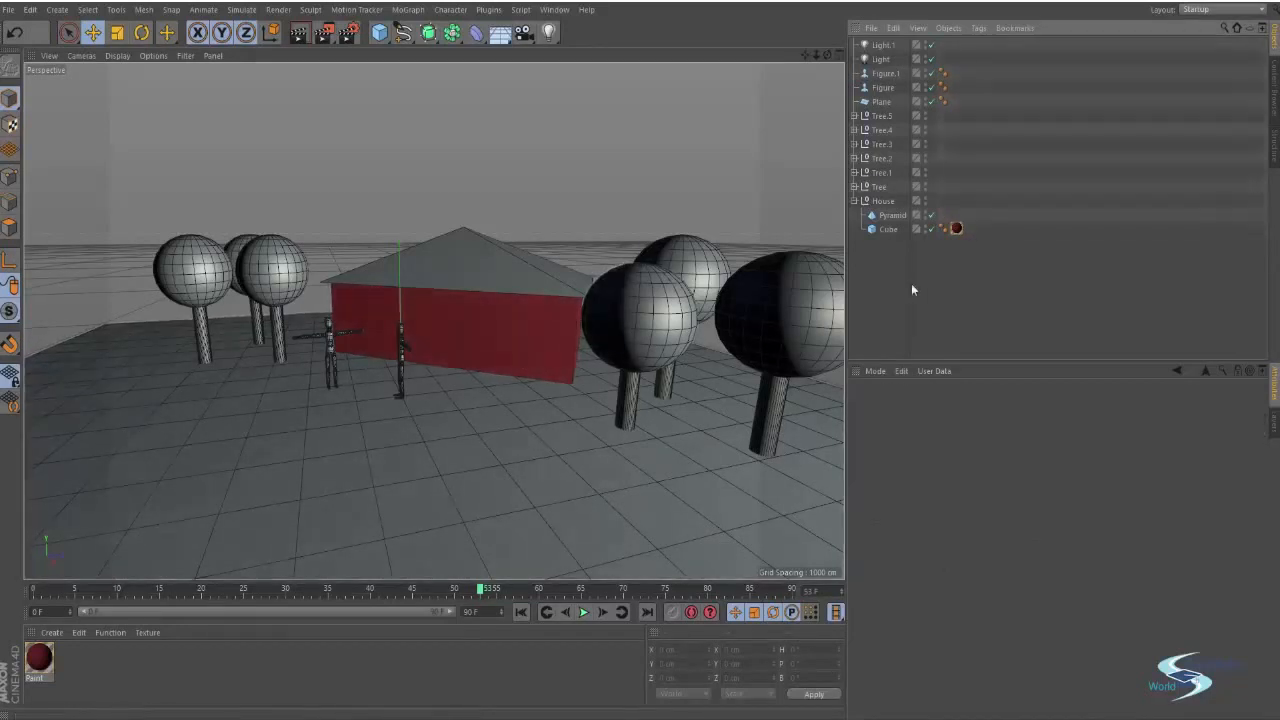
mouse_move(500, 263)
alt+mouse_down()
mouse_move(466, 325)
mouse_move(520, 518)
mouse_move(477, 360)
mouse_move(424, 327)
mouse_move(485, 304)
mouse_move(462, 334)
mouse_move(514, 233)
mouse_move(502, 266)
mouse_move(497, 256)
alt+mouse_up()
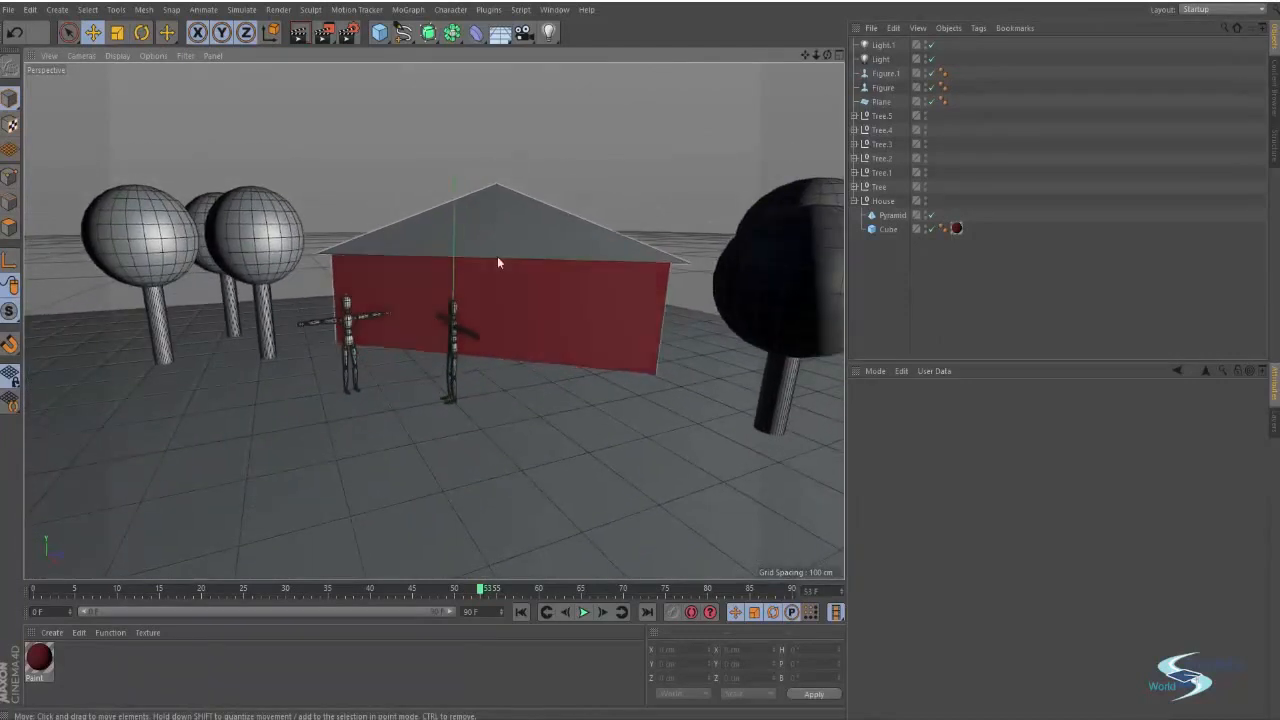
alt+drag(545, 208, 470, 270)
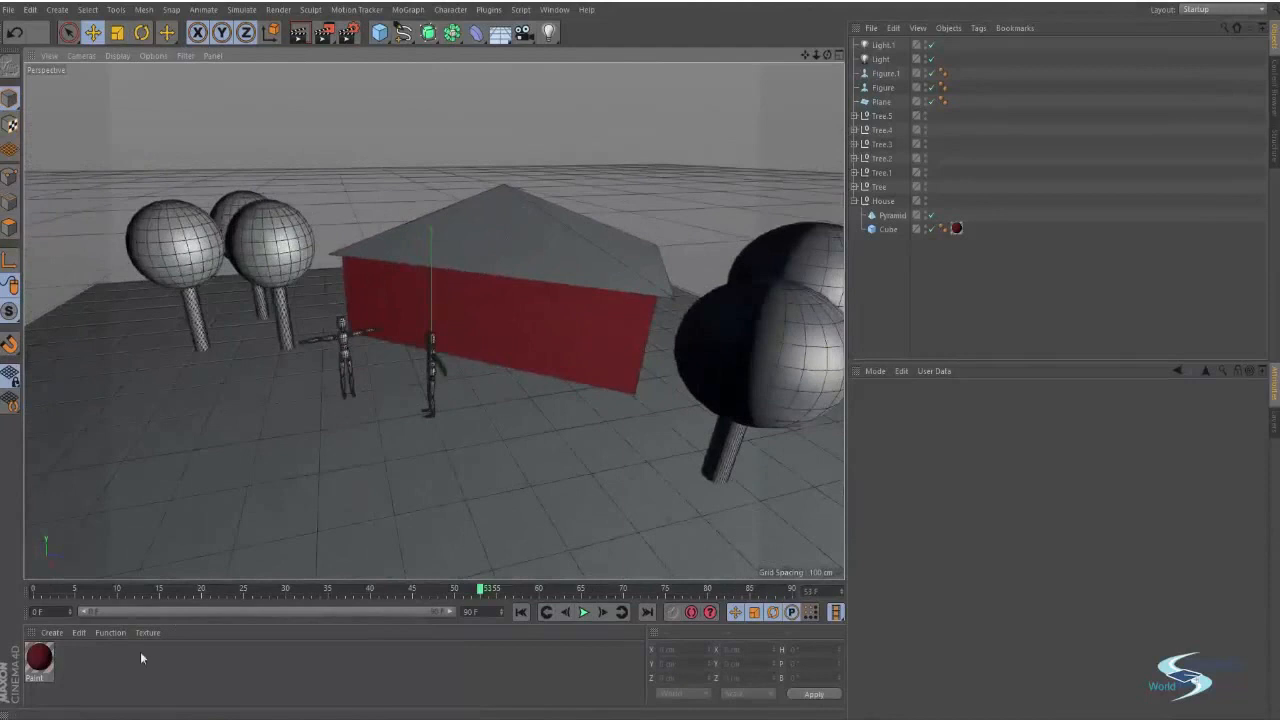
Create a new material and rename it Roof
double_click(92, 668)
double_click(39, 657)
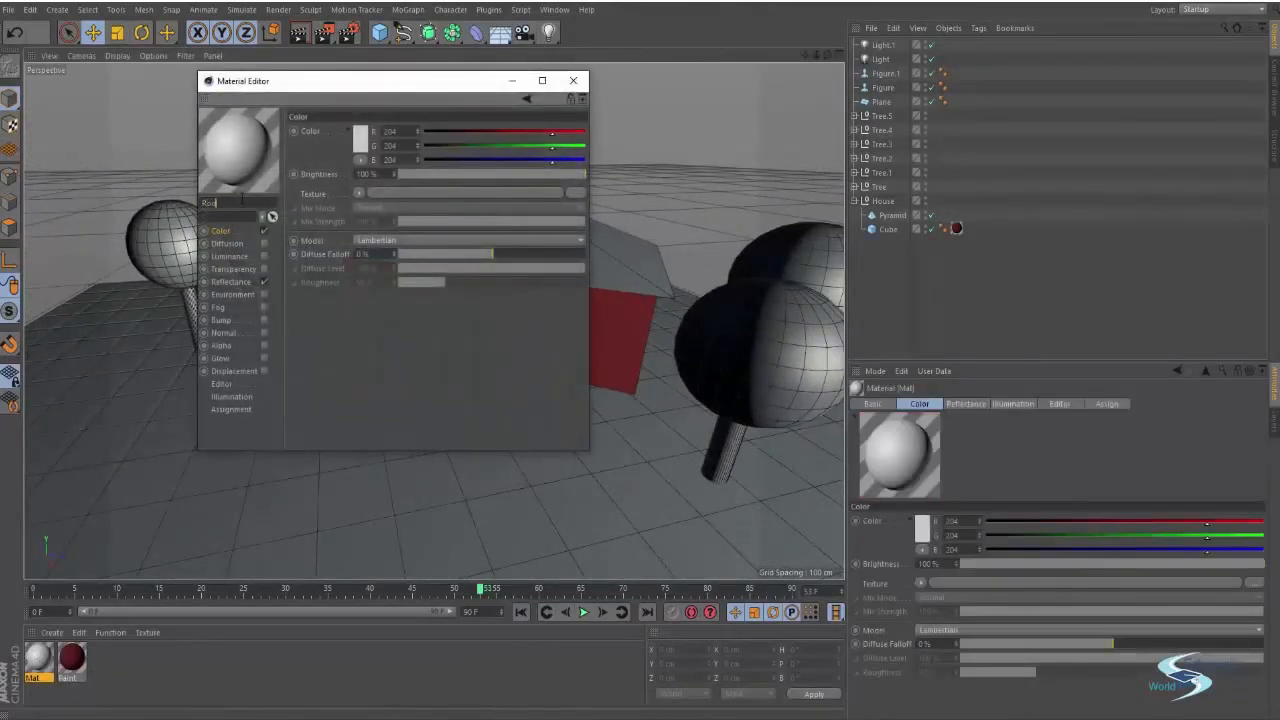
key(Return)
Set the Roof material's color to a dark grey of R 54, G 54, B 54
drag(300, 80, 834, 158)
click(893, 222)
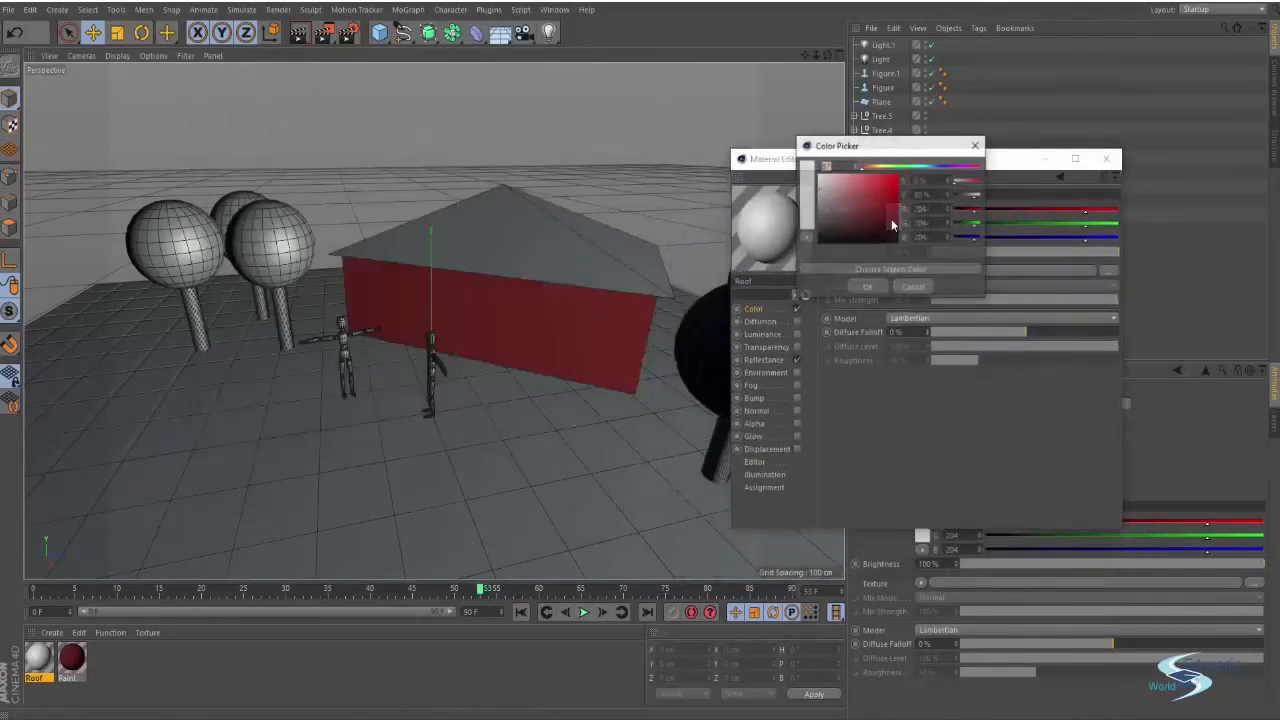
drag(796, 224, 791, 229)
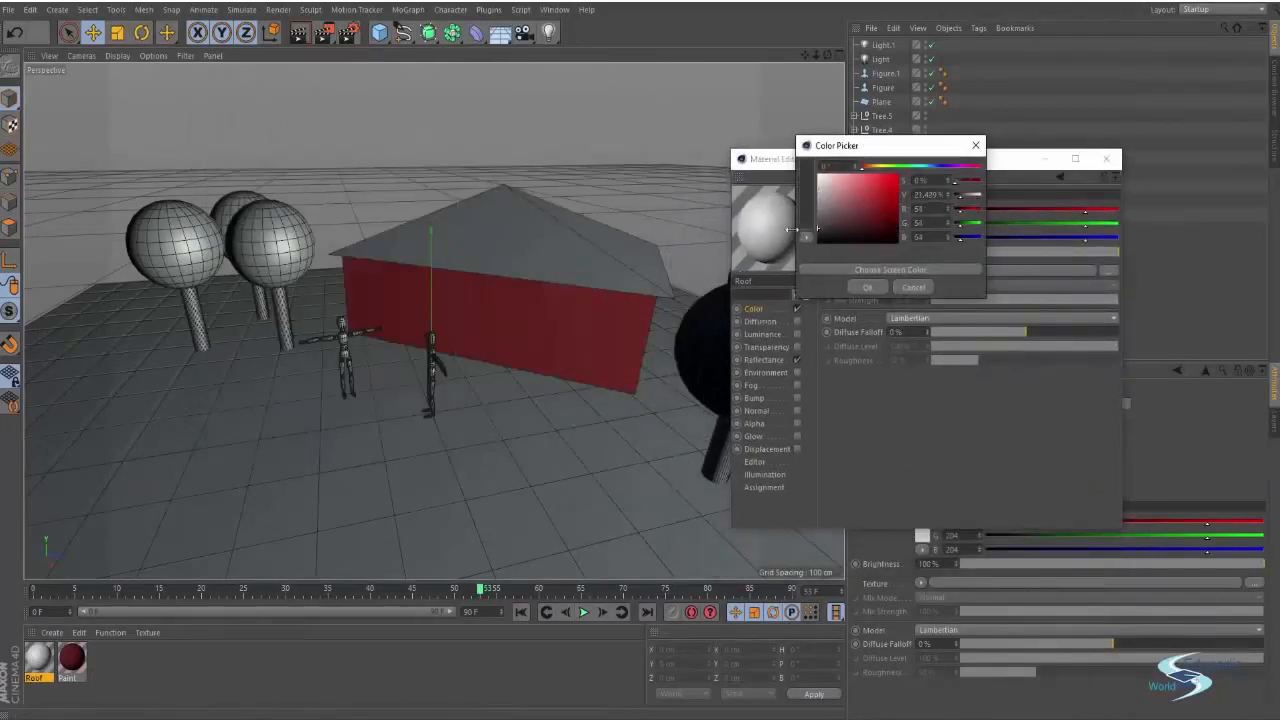
click(870, 287)
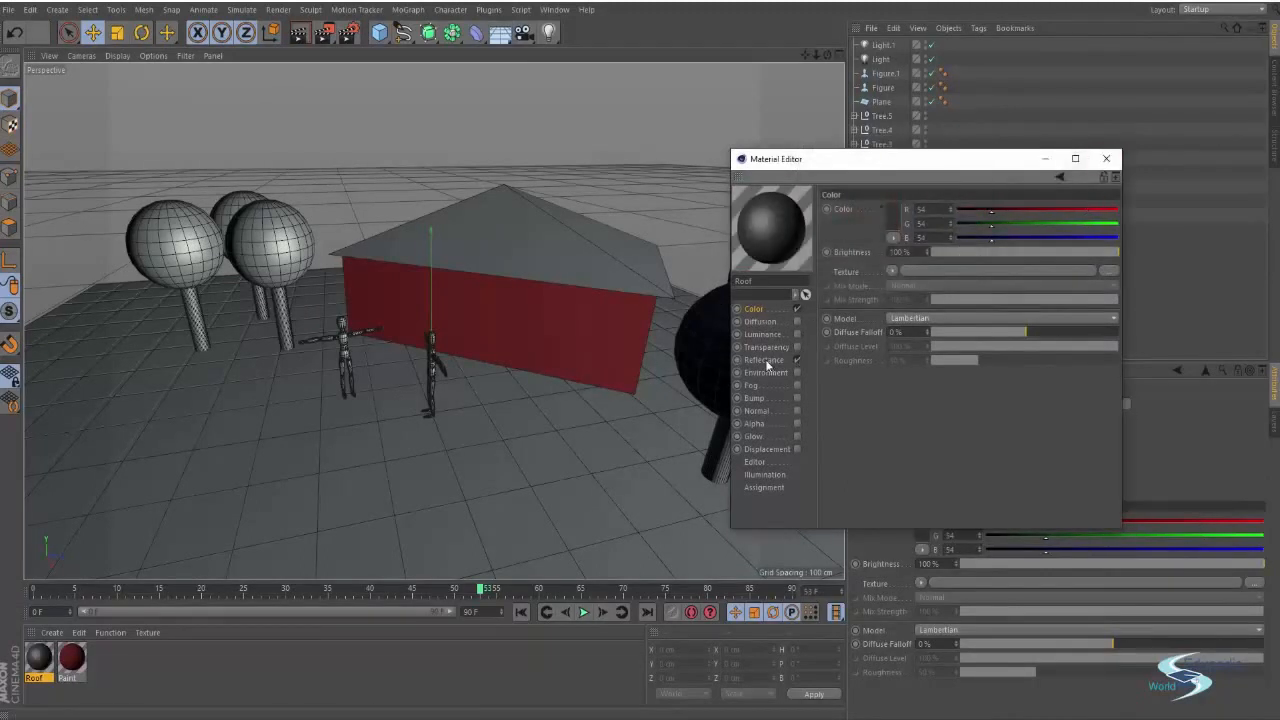
Disable the Roof material's Reflectance channel and close the Material Editor
click(765, 359)
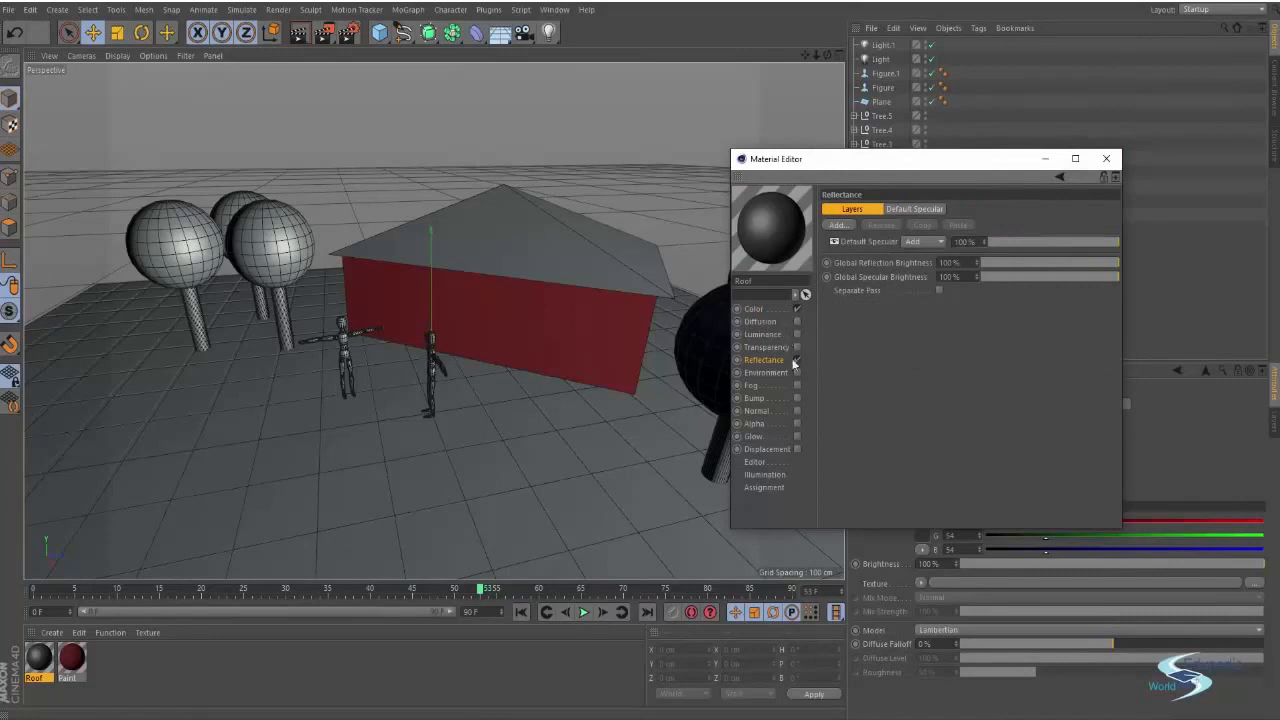
click(1106, 158)
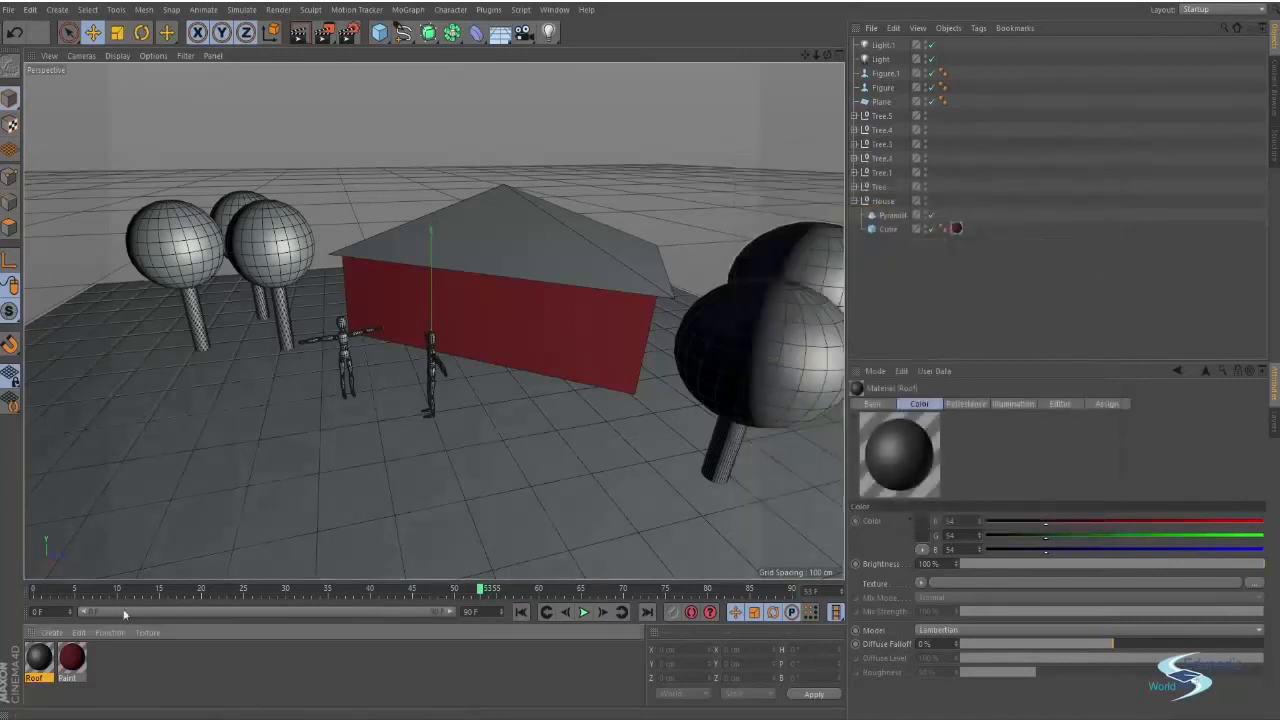
Apply the Roof material to the house's Pyramid roof
drag(30, 660, 477, 229)
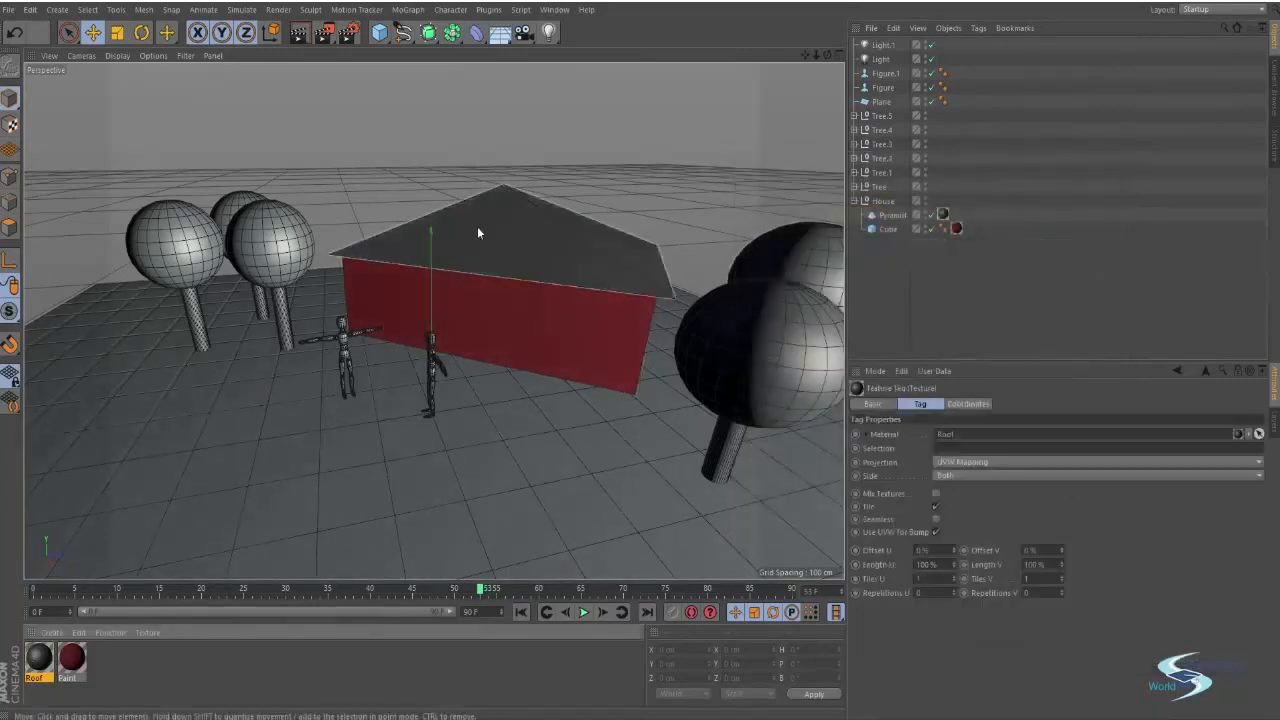
click(948, 304)
alt+drag(741, 313, 575, 323)
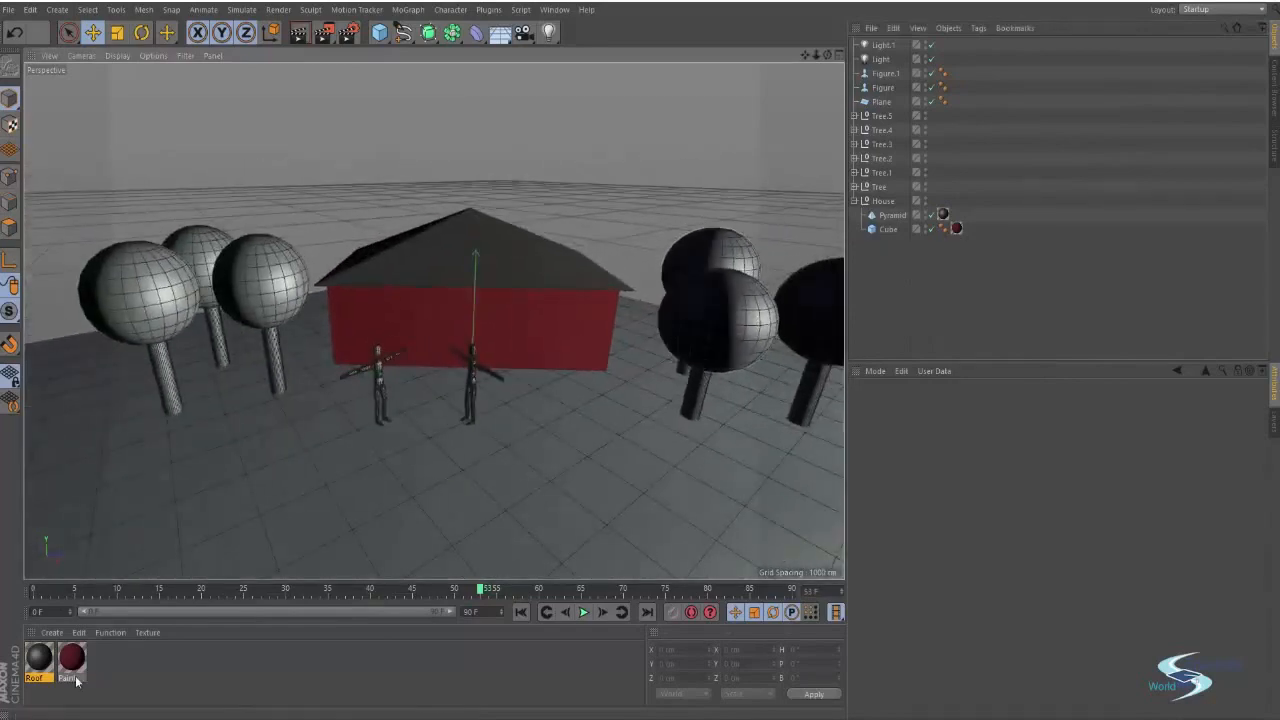
Create a new material, set its color to a dark green of R 41, G 70, B 30, and close the editor
double_click(103, 655)
double_click(38, 660)
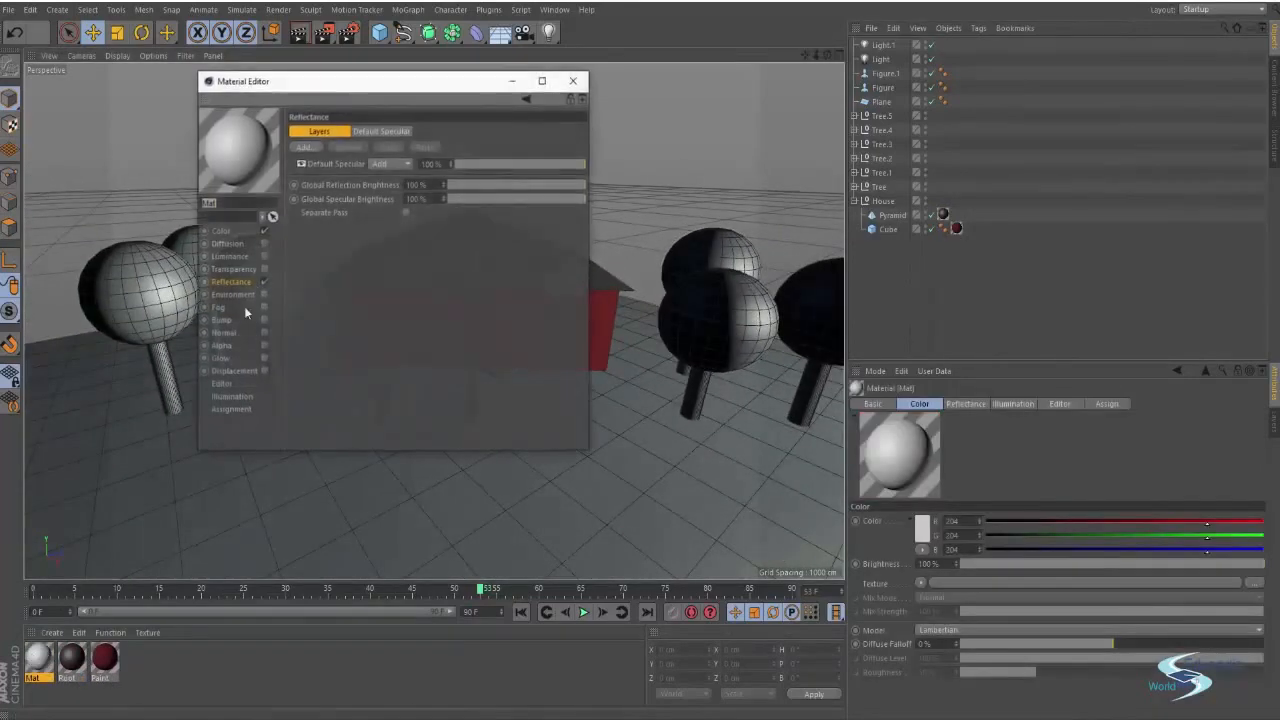
click(226, 232)
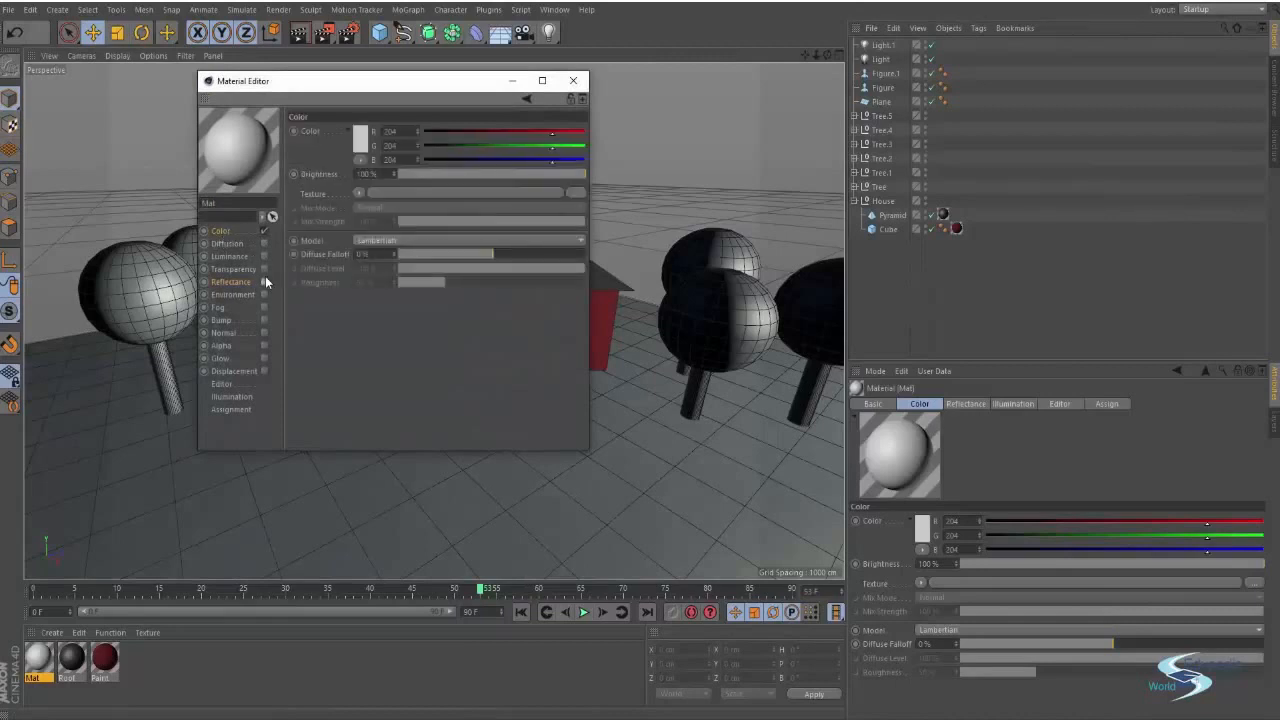
click(361, 141)
drag(397, 90, 368, 88)
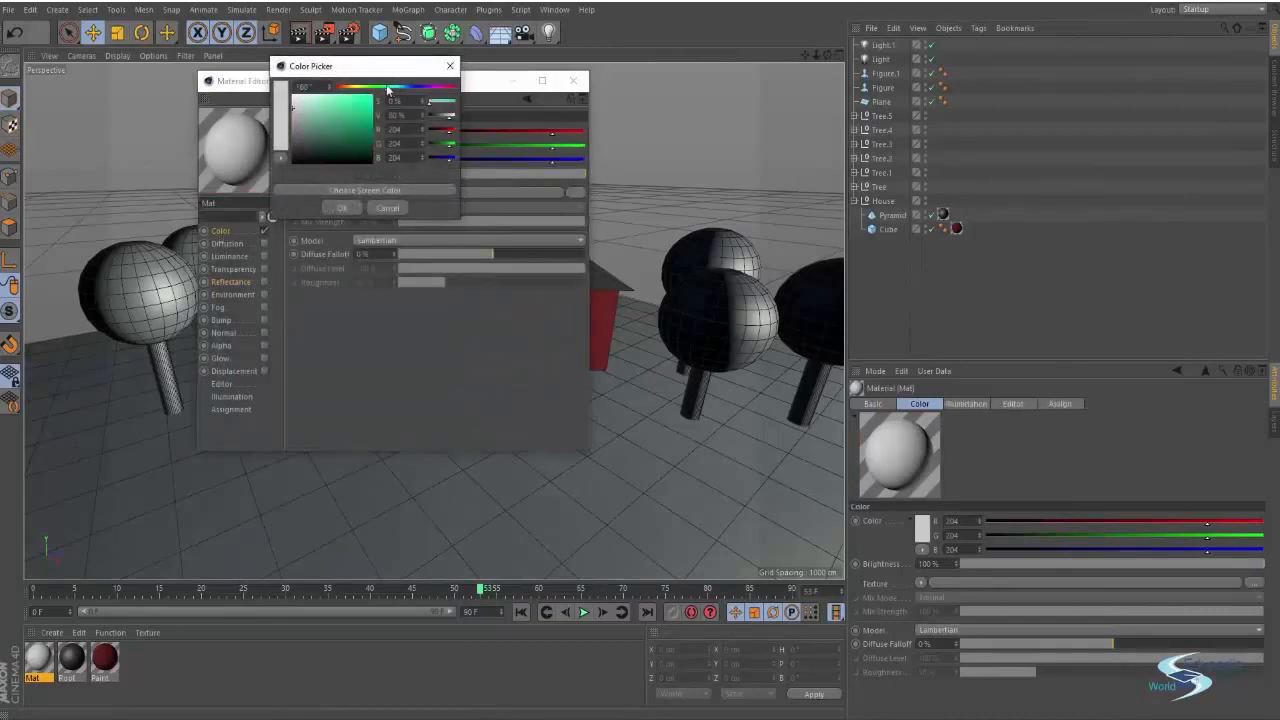
drag(333, 146, 337, 145)
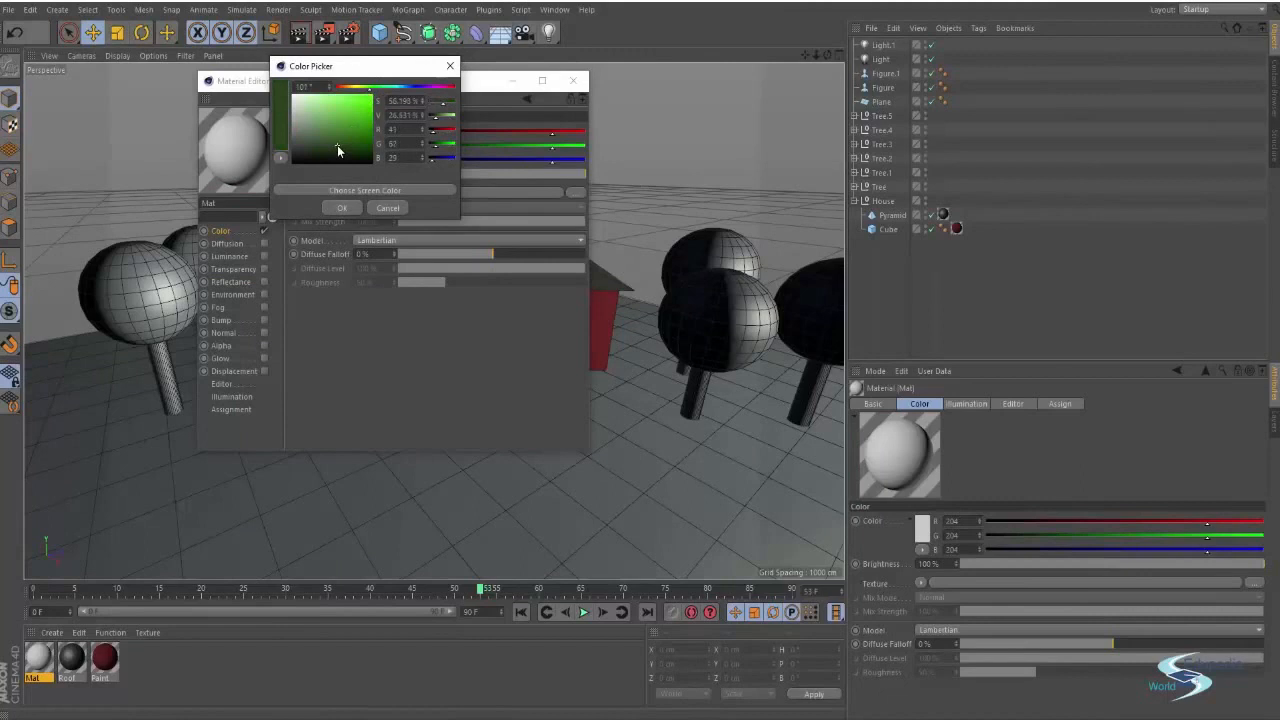
click(341, 207)
click(572, 80)
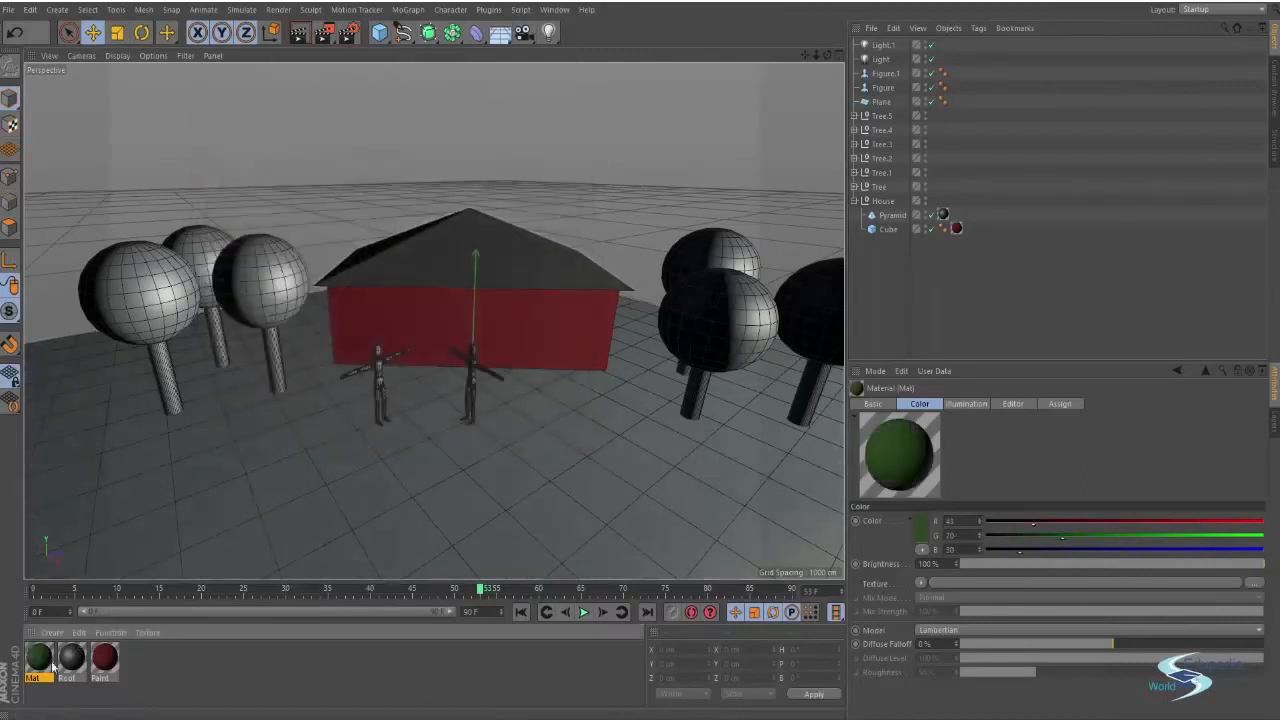
Apply the green Mat material to the tree crowns
drag(39, 657, 105, 340)
drag(43, 655, 200, 262)
drag(286, 219, 284, 303)
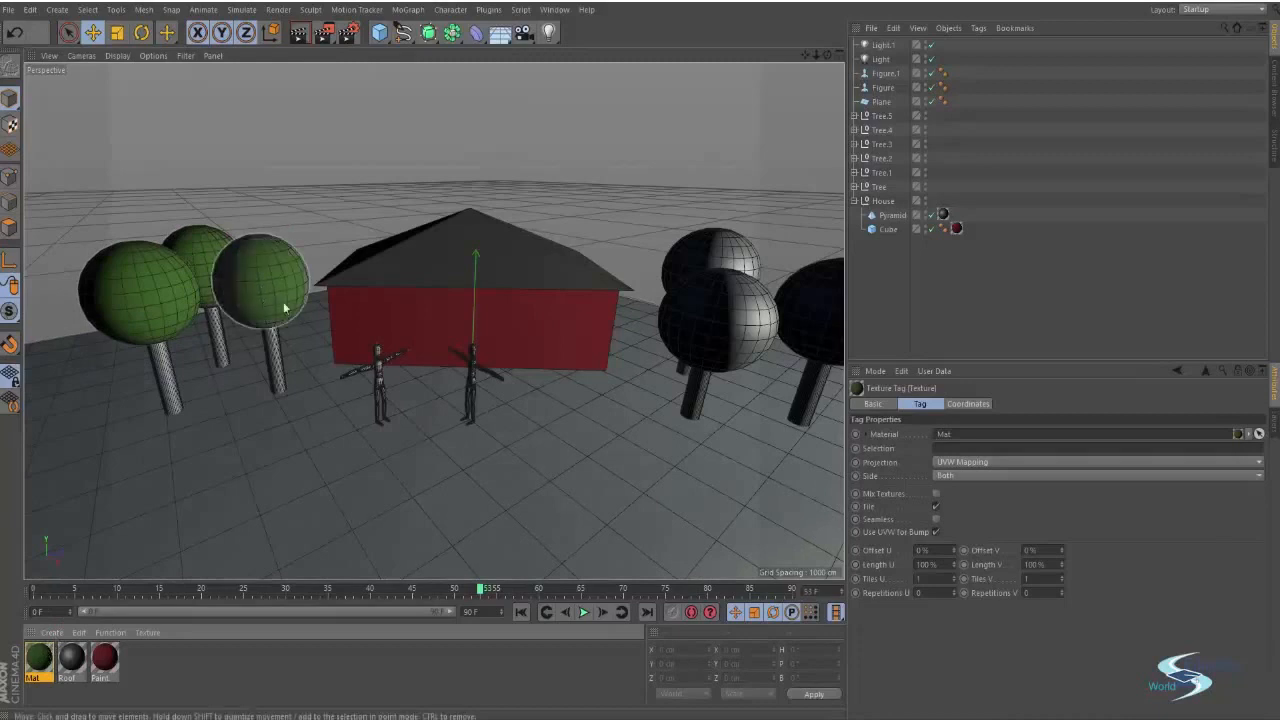
alt+middle_drag(434, 320, 284, 350)
drag(50, 651, 558, 285)
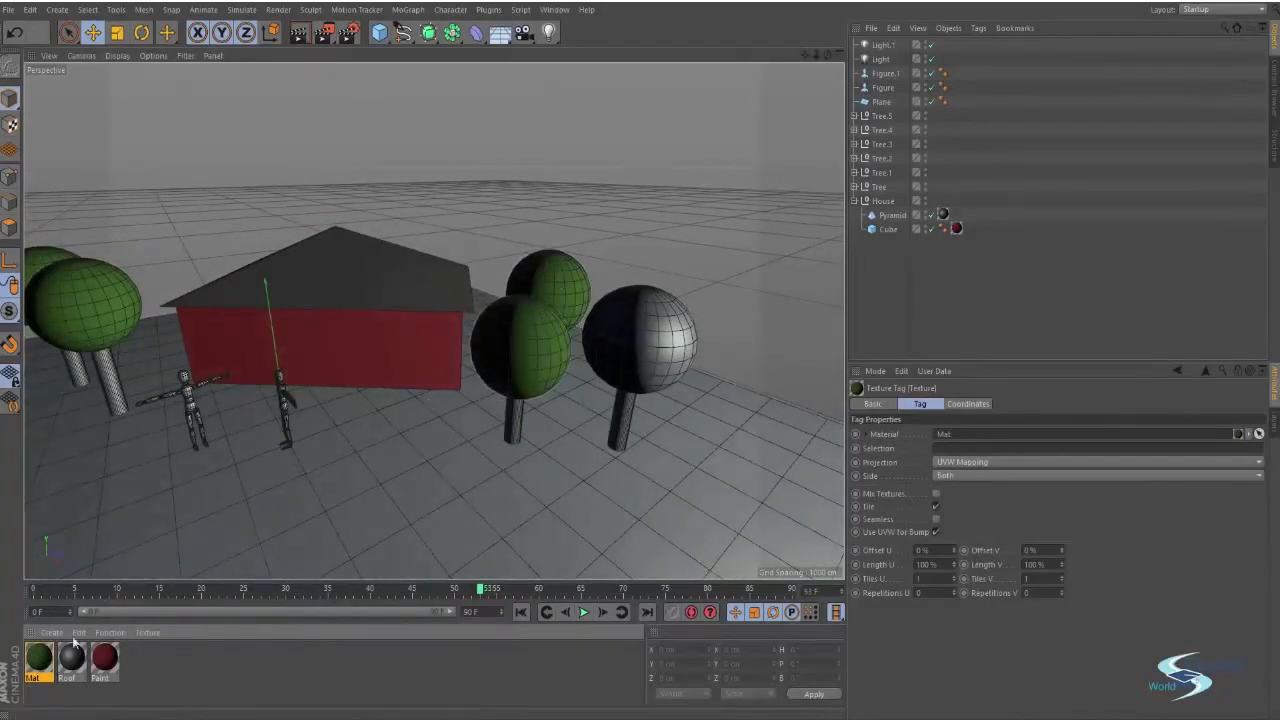
drag(43, 665, 666, 361)
alt+drag(463, 479, 309, 574)
Create another new material and rename it wood
double_click(134, 656)
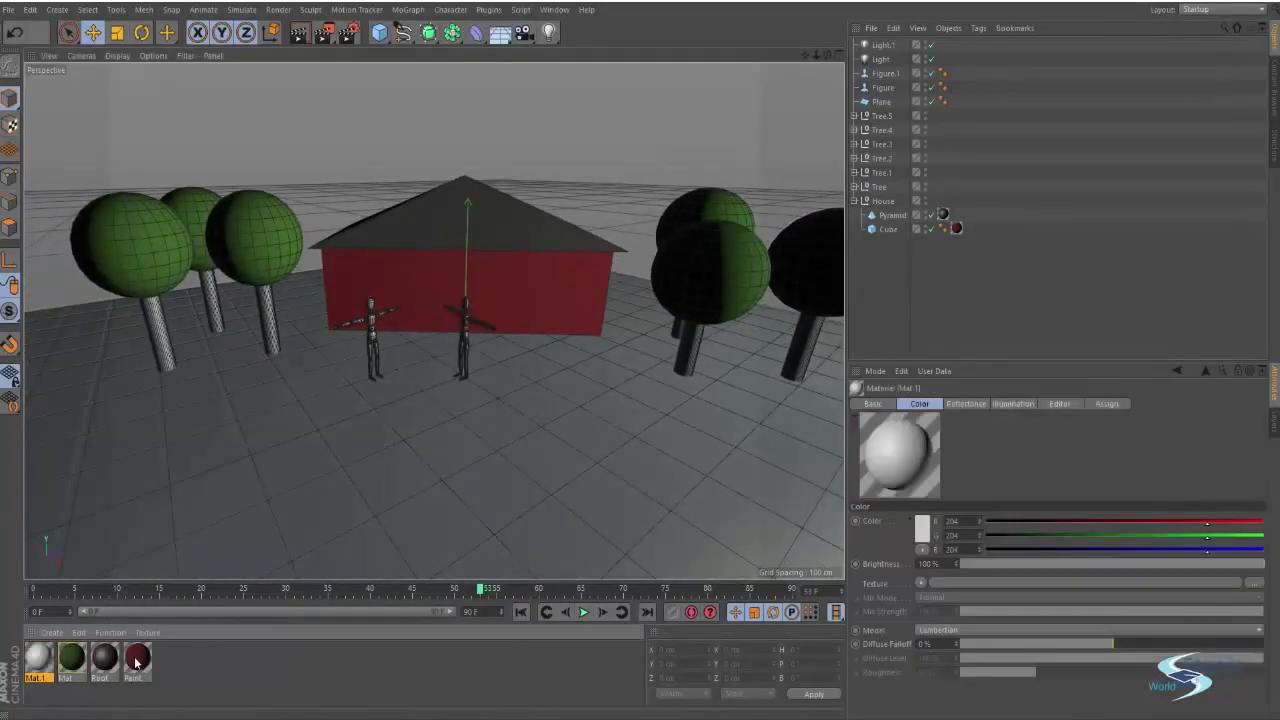
double_click(38, 657)
text(wood)
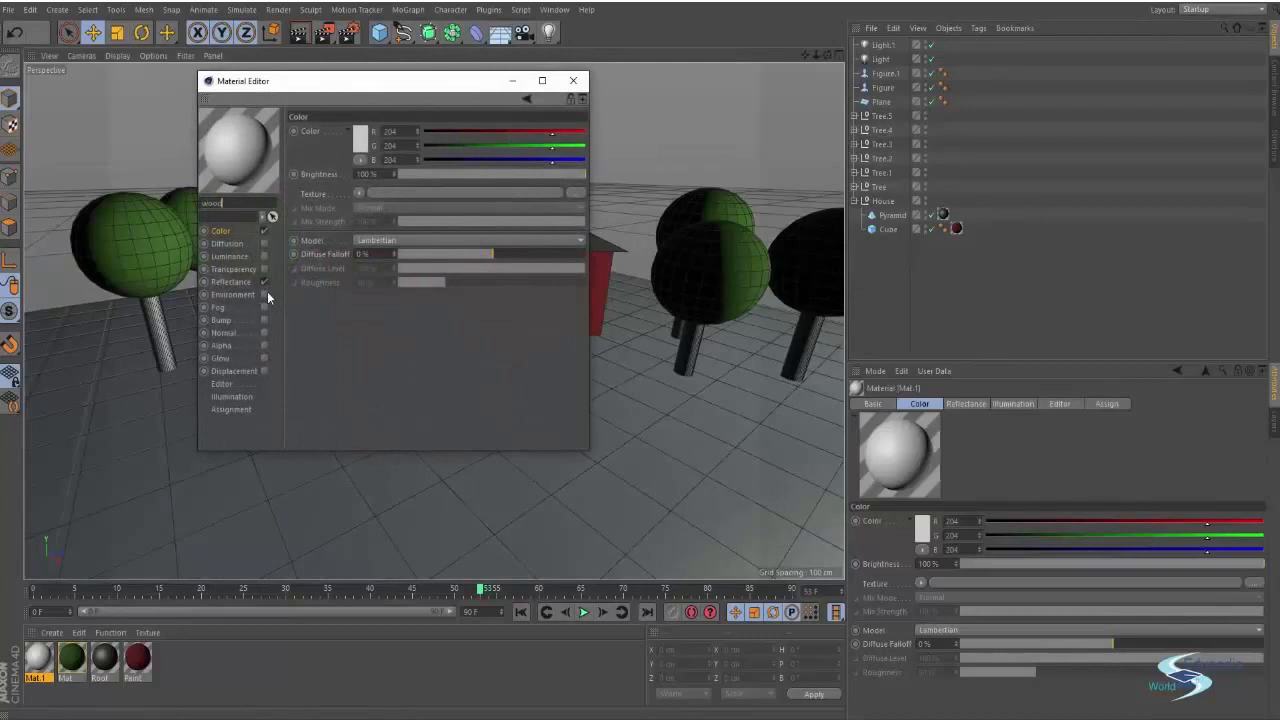
key(Return)
Disable reflectance on the wood material, set its color to a dark brown of R 59, G 40, B 26, and close the editor
click(264, 282)
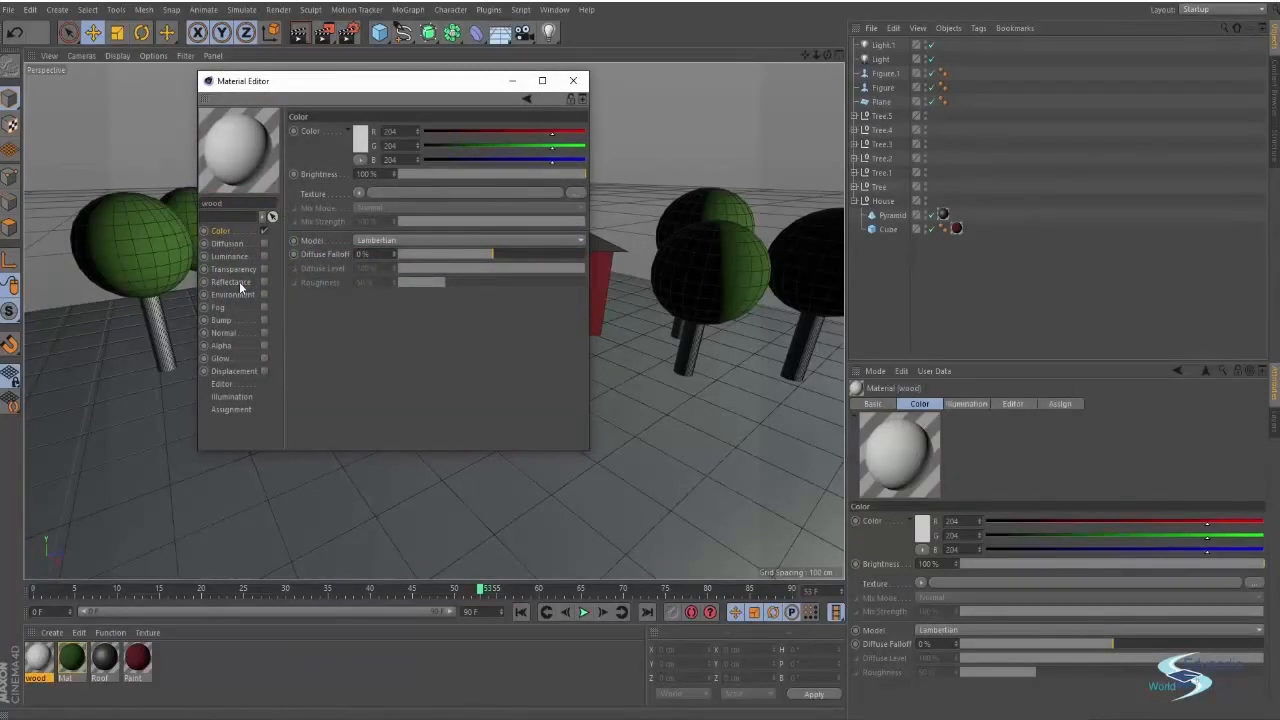
click(357, 146)
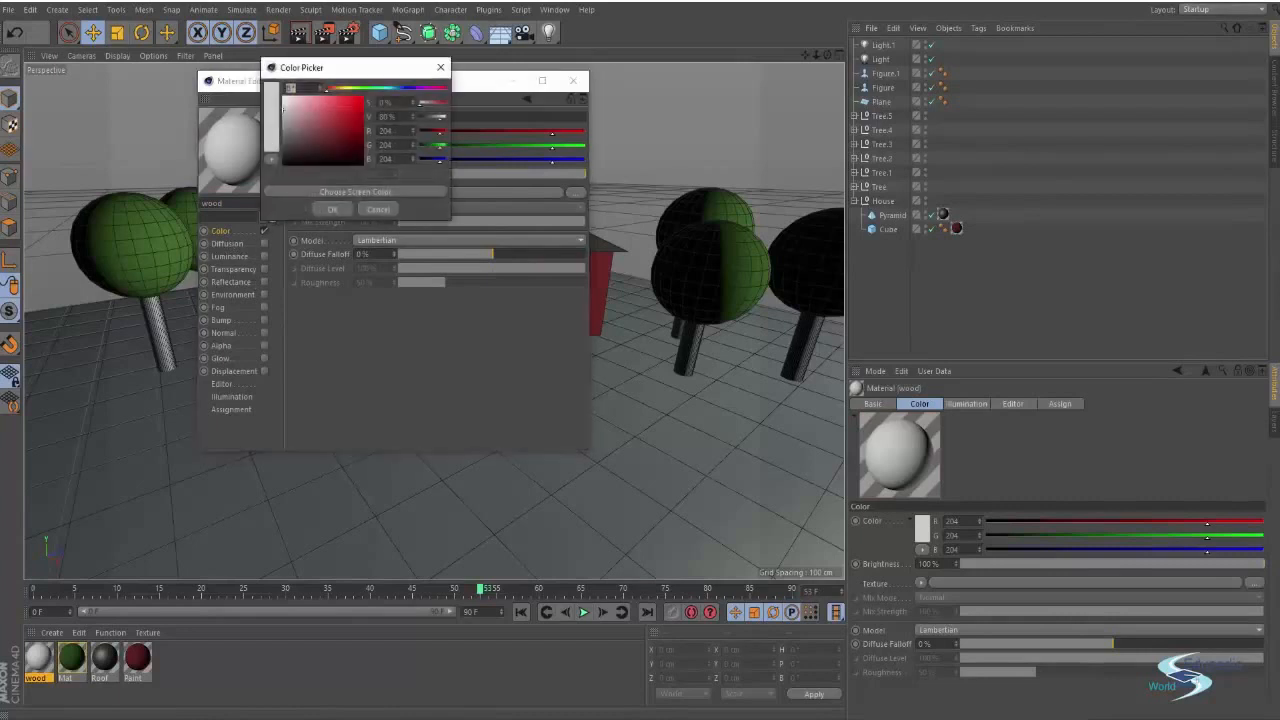
drag(378, 70, 420, 92)
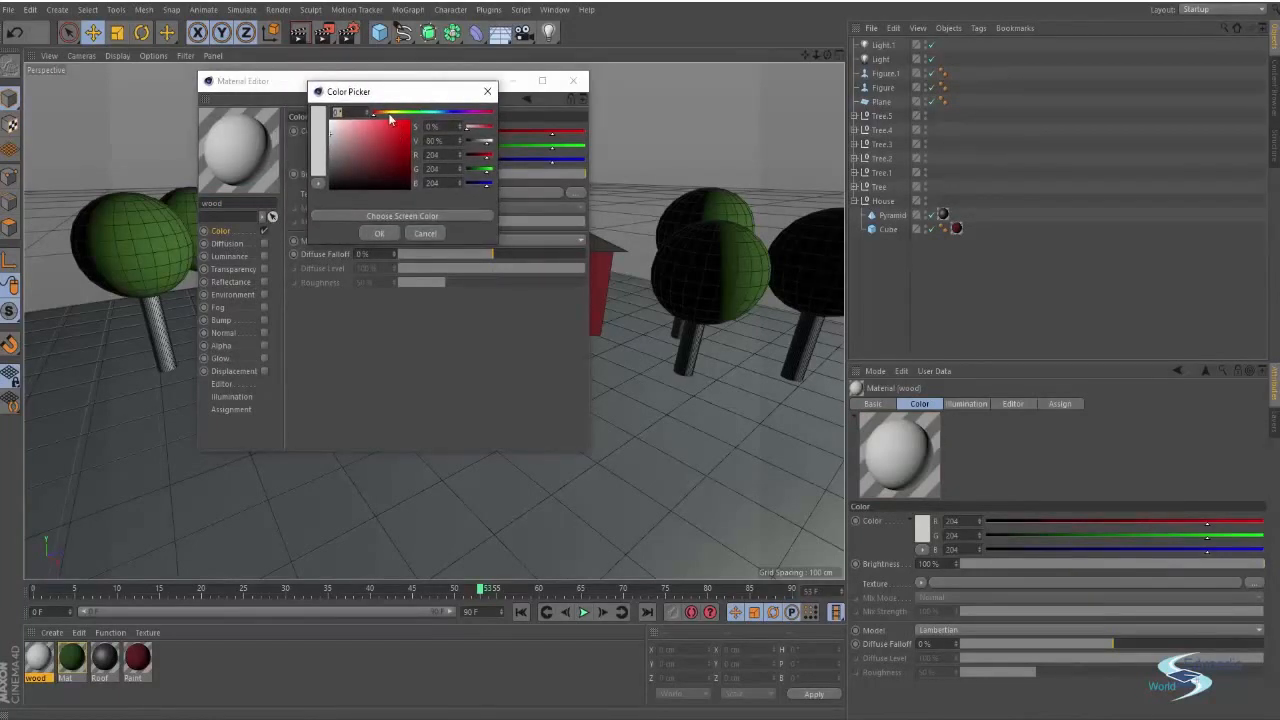
click(385, 112)
drag(352, 164, 368, 175)
click(382, 113)
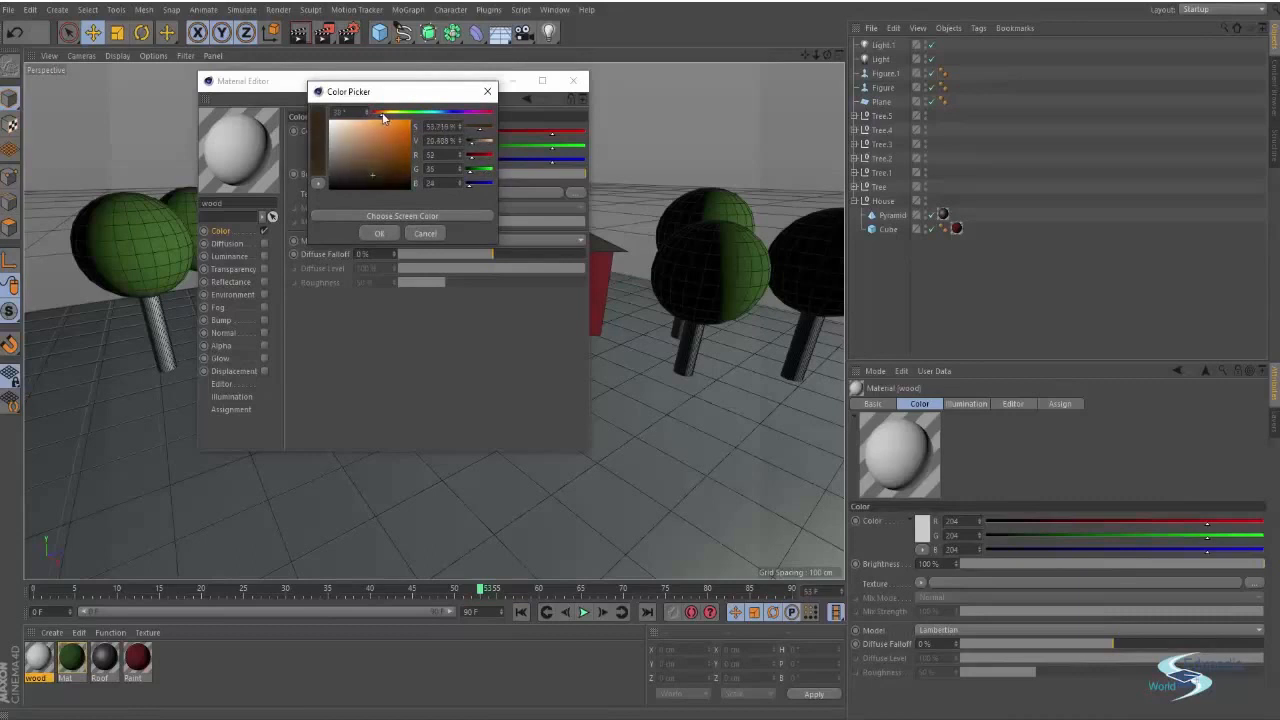
drag(379, 173, 376, 172)
click(377, 234)
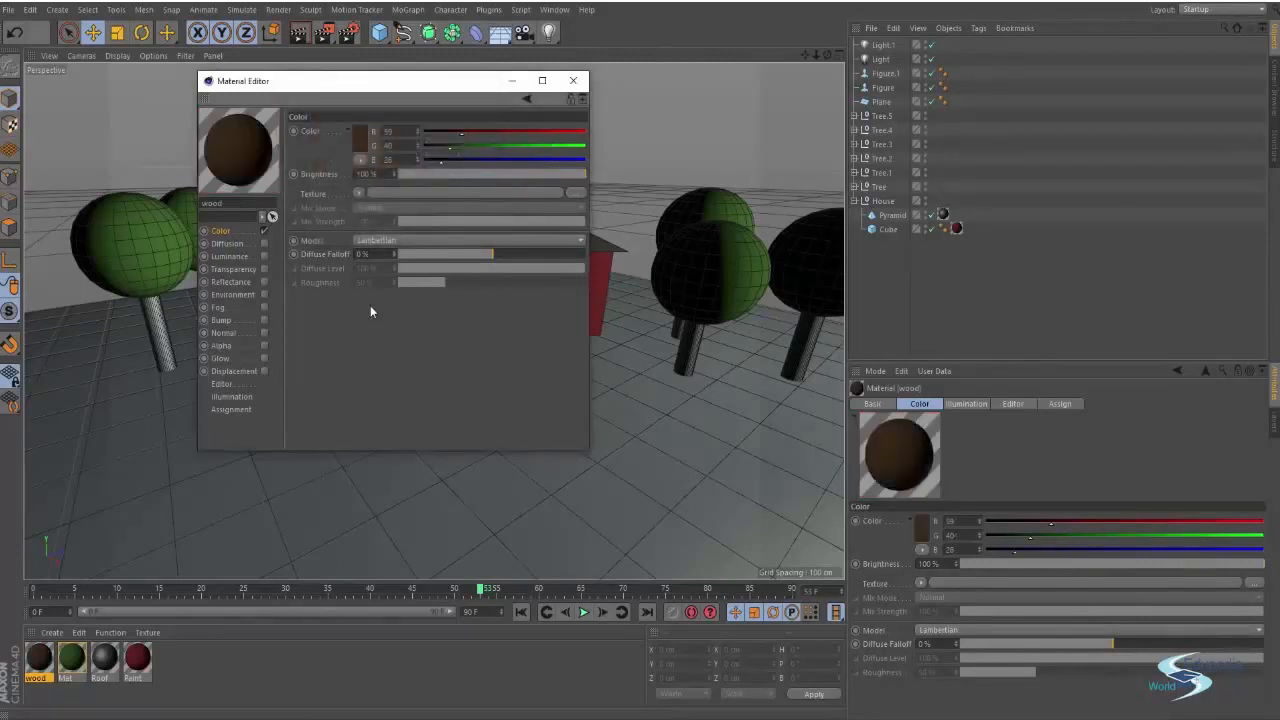
drag(406, 82, 406, 106)
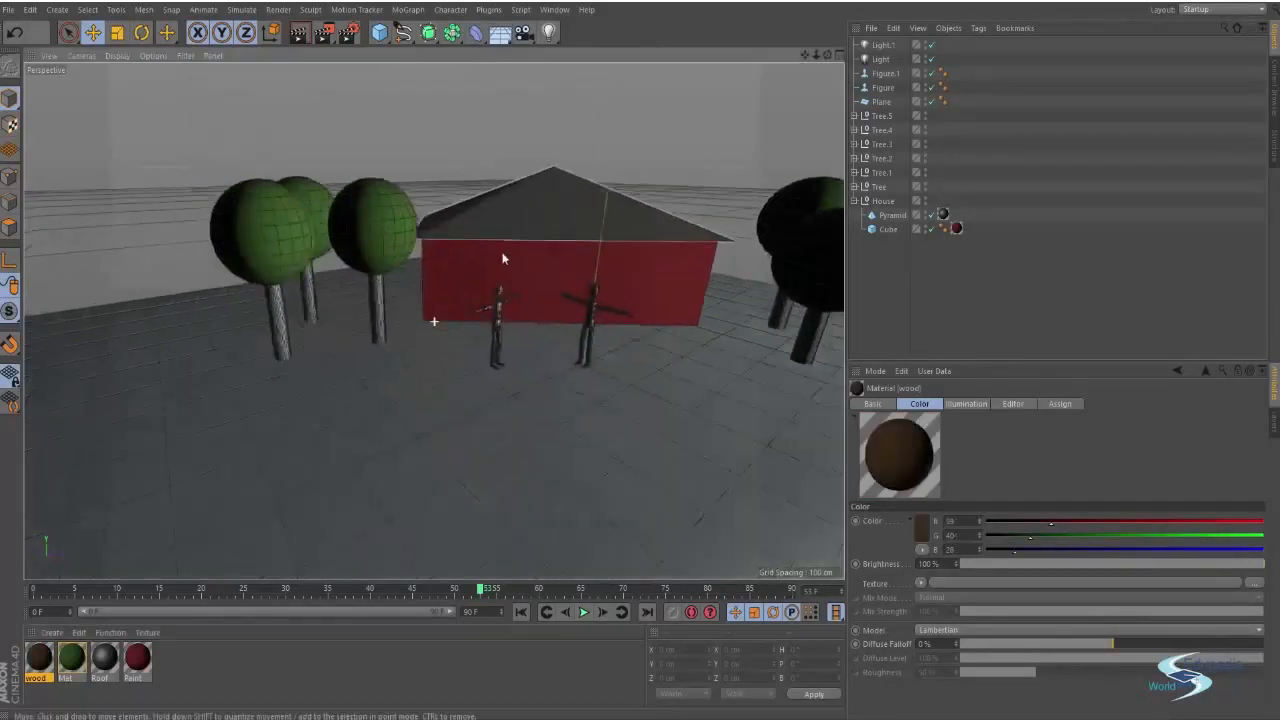
Apply the wood material to the trunks of all the trees
alt+drag(502, 253, 450, 207)
drag(40, 660, 405, 318)
drag(37, 657, 457, 298)
scroll(457, 298, down, 3)
drag(44, 656, 473, 342)
scroll(627, 324, down, 2)
alt+drag(627, 324, 140, 241)
drag(48, 649, 345, 437)
drag(45, 658, 458, 292)
drag(40, 668, 688, 310)
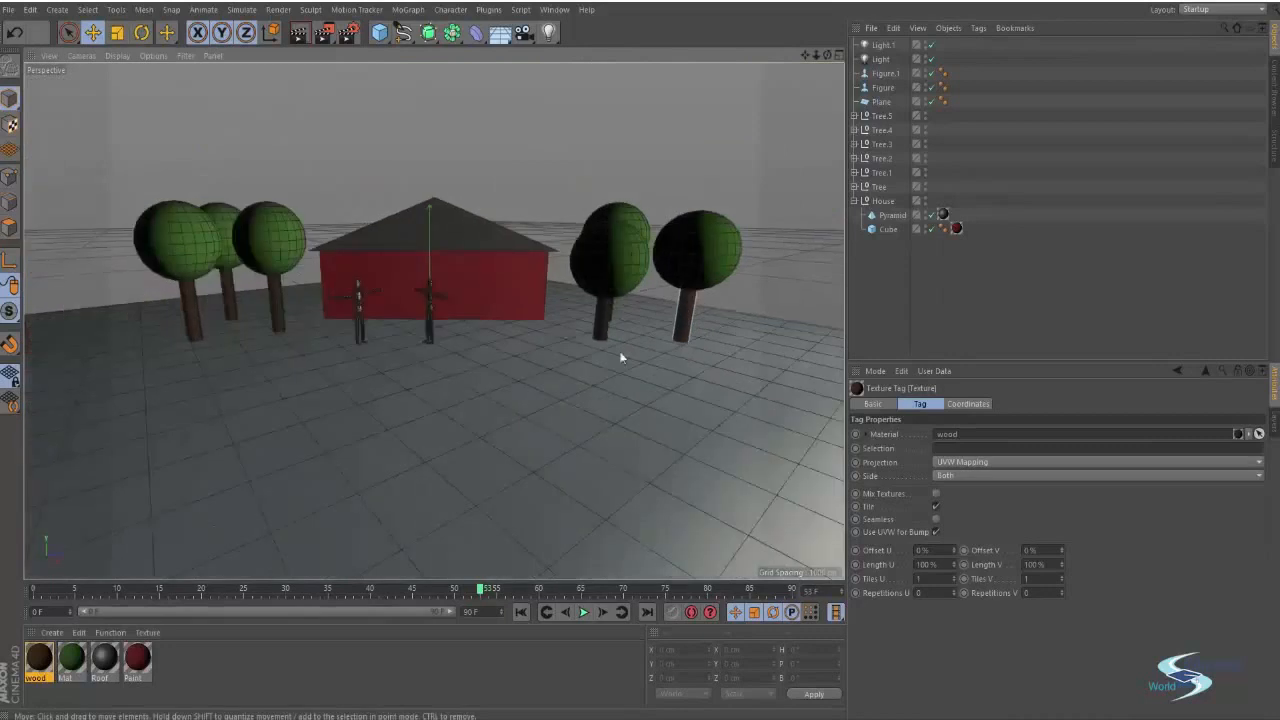
scroll(323, 427, up, 3)
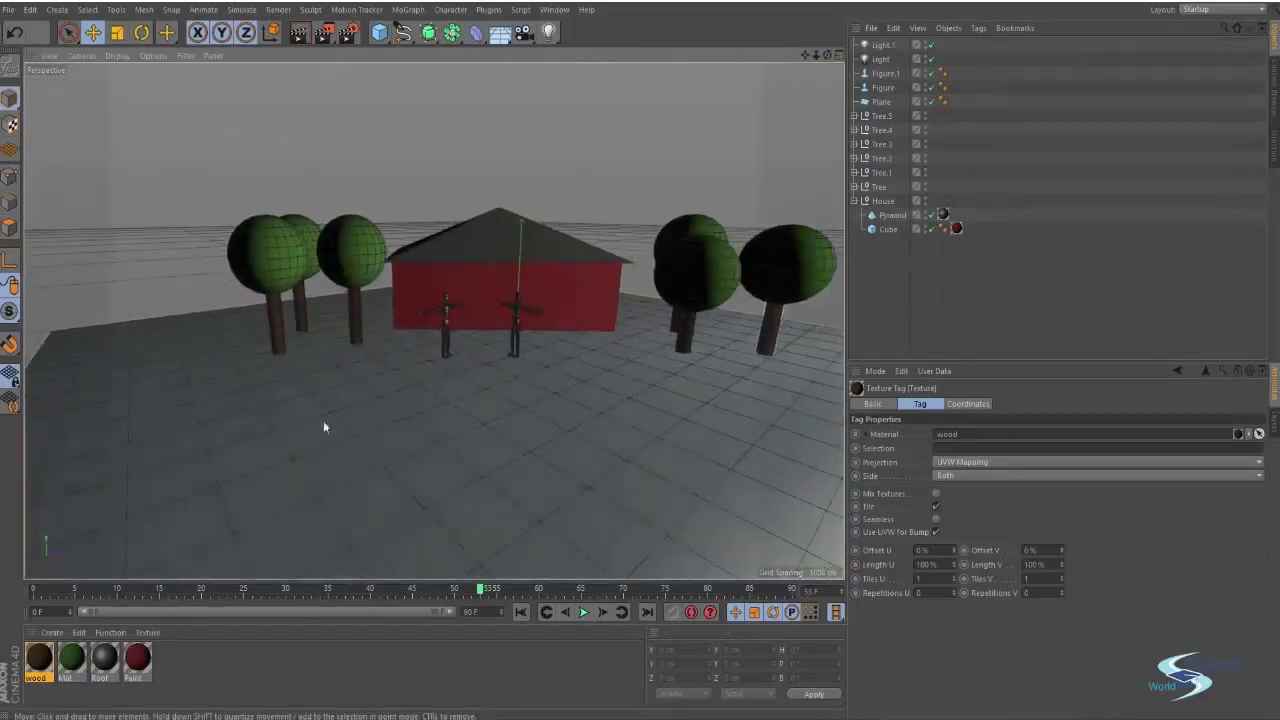
Open the wood material's editor and review its Transparency, Reflectance and Bump channels
click(40, 660)
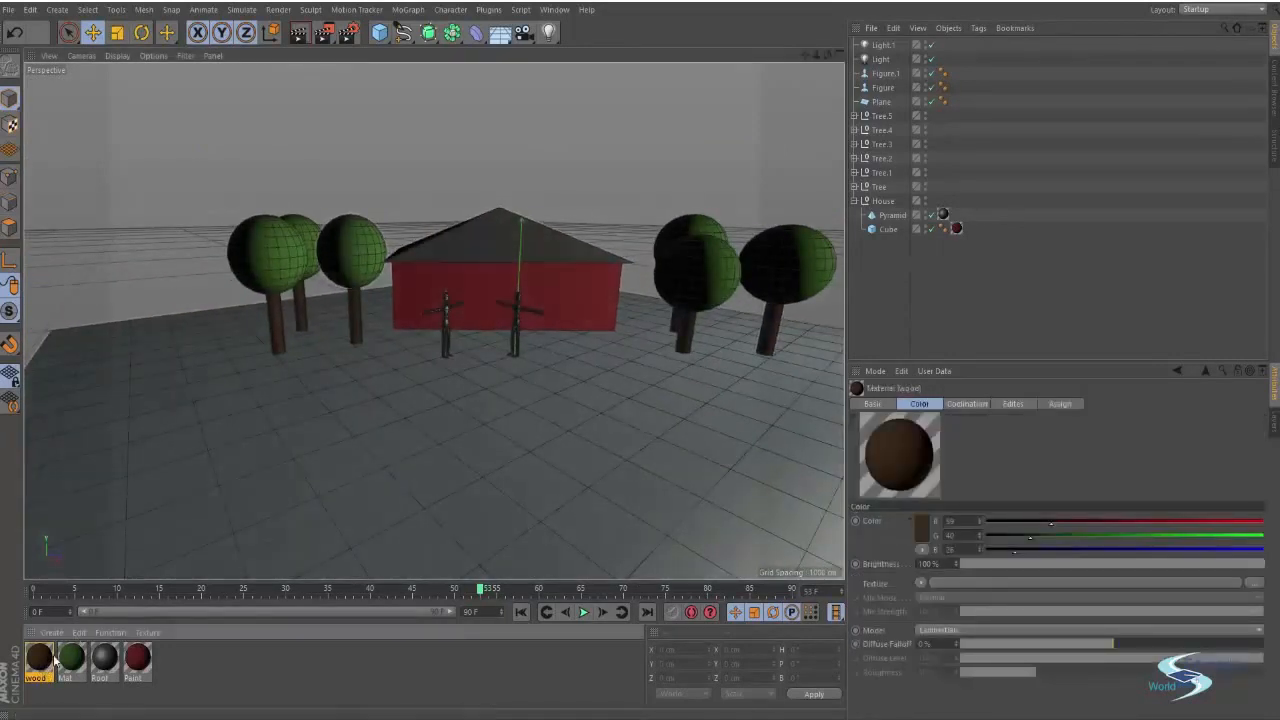
double_click(50, 664)
drag(338, 86, 501, 102)
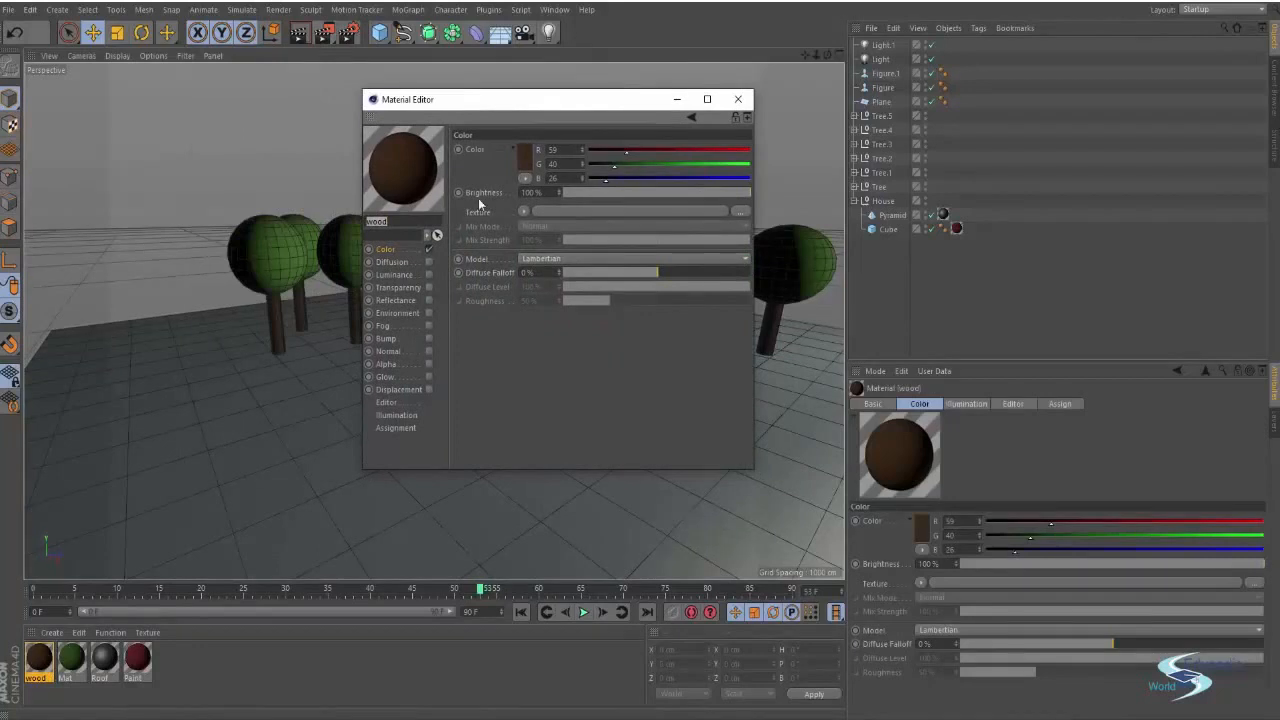
click(396, 288)
click(402, 300)
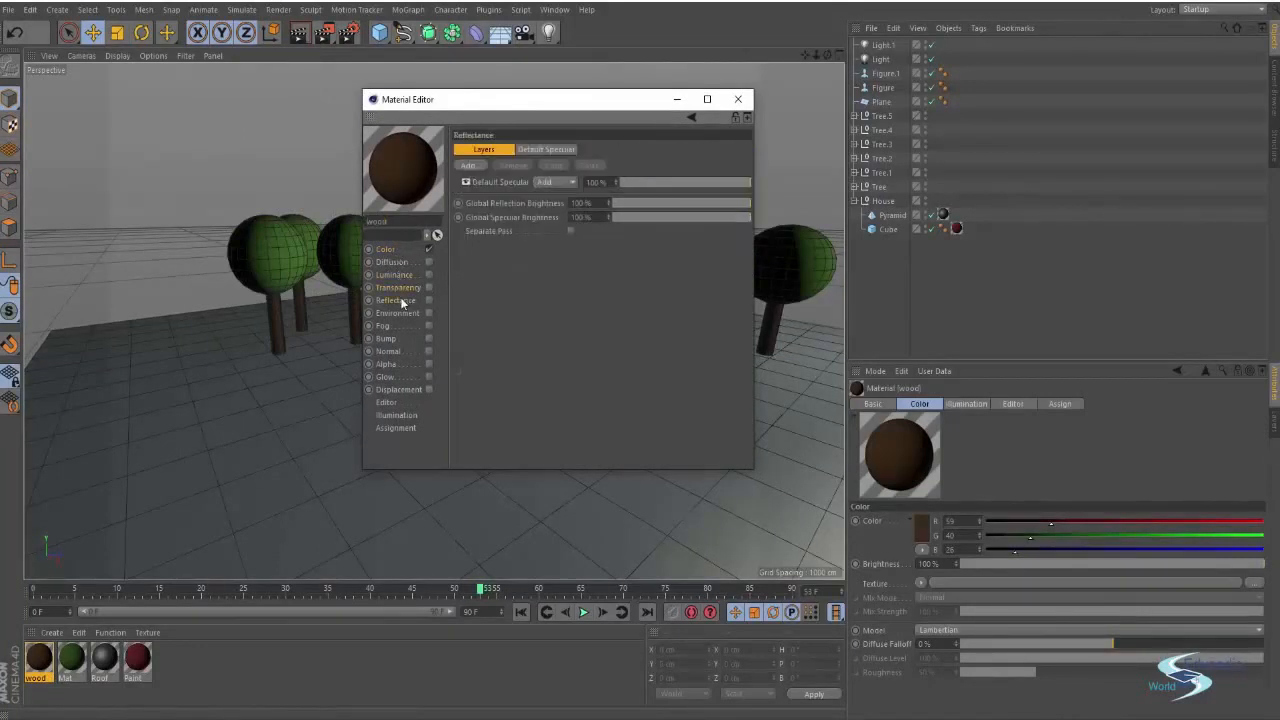
click(383, 341)
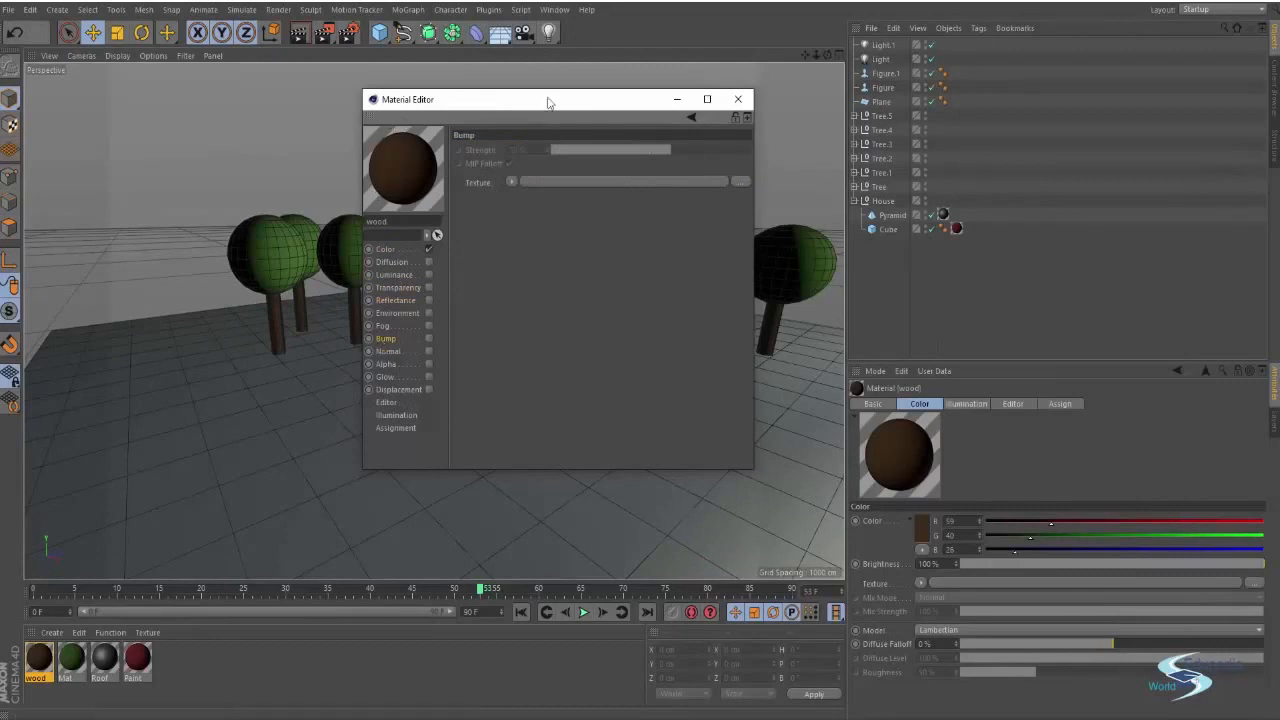
click(738, 100)
Zoom in and orbit around the tree trunks to inspect the applied wood material
scroll(554, 218, up, 4)
alt+drag(556, 218, 420, 228)
alt+drag(615, 288, 541, 312)
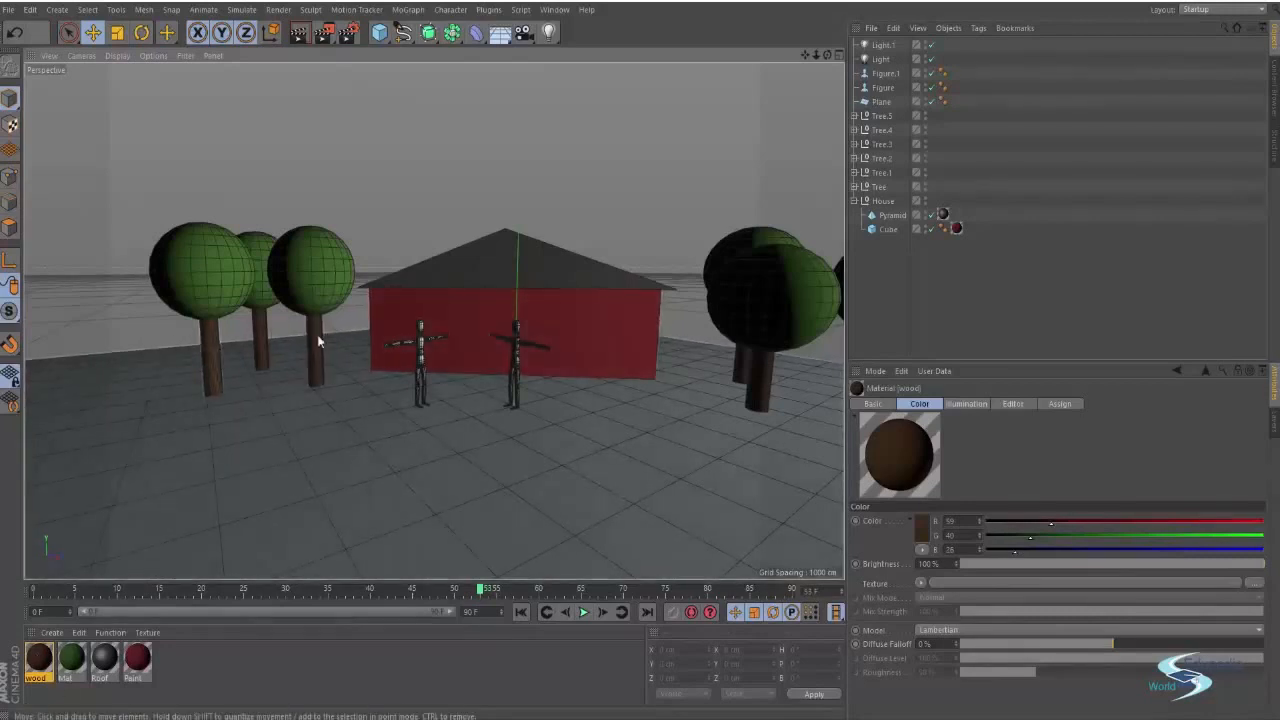
alt+right_drag(305, 335, 434, 320)
alt+drag(434, 320, 440, 291)
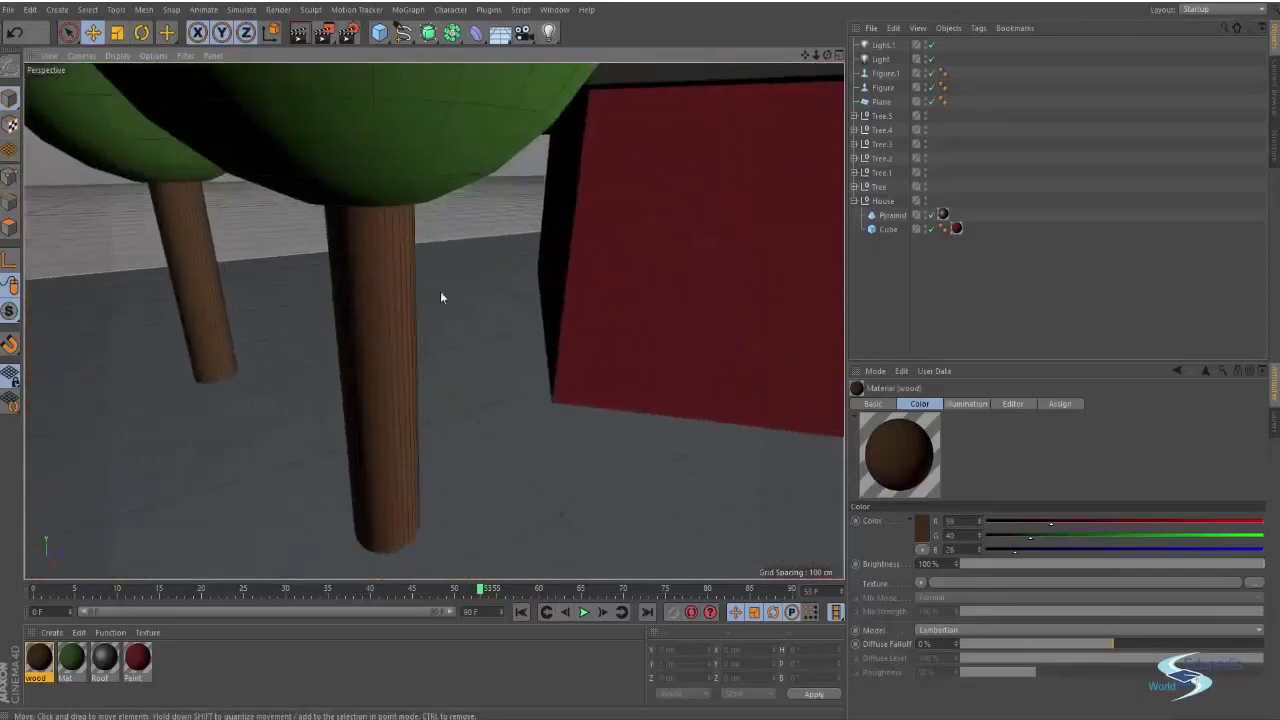
alt+right_drag(391, 249, 387, 223)
mouse_move(387, 223)
alt+mouse_down()
mouse_move(291, 214)
mouse_move(389, 199)
alt+mouse_up()
alt+right_drag(374, 191, 450, 228)
alt+drag(450, 228, 435, 202)
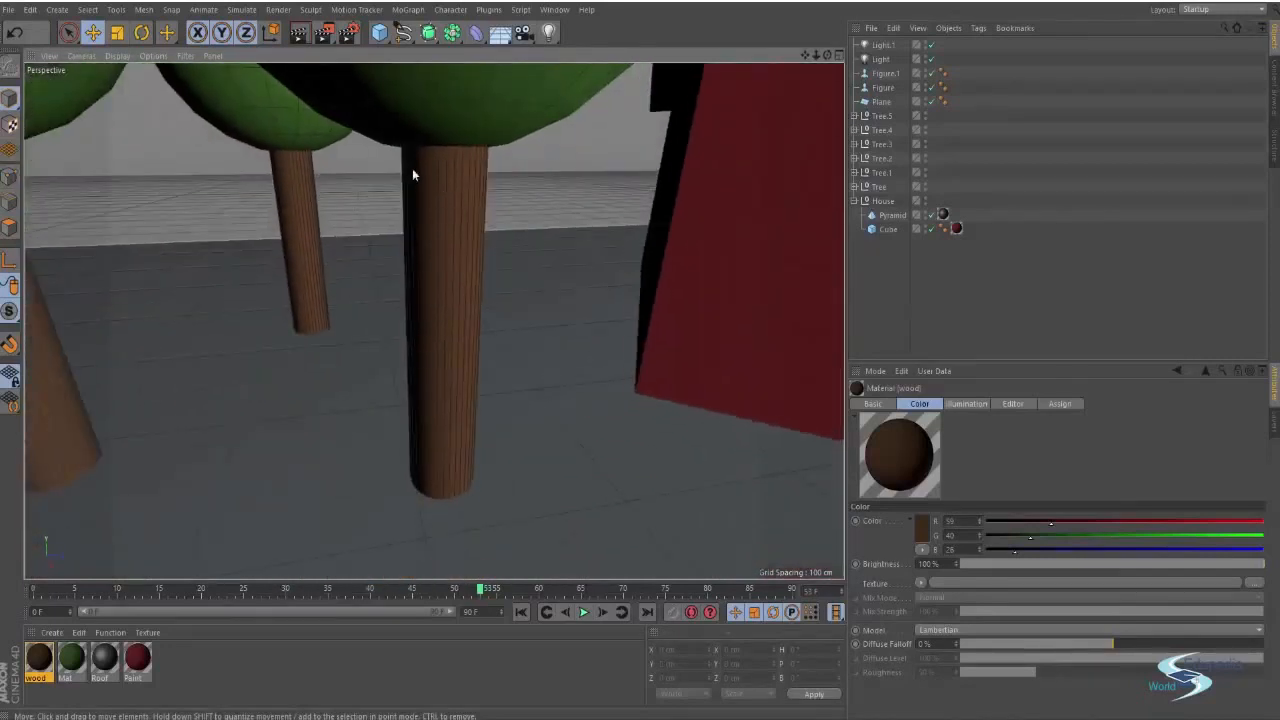
alt+middle_drag(456, 201, 396, 250)
alt+right_drag(380, 228, 419, 201)
alt+drag(434, 320, 380, 247)
alt+right_drag(358, 256, 386, 284)
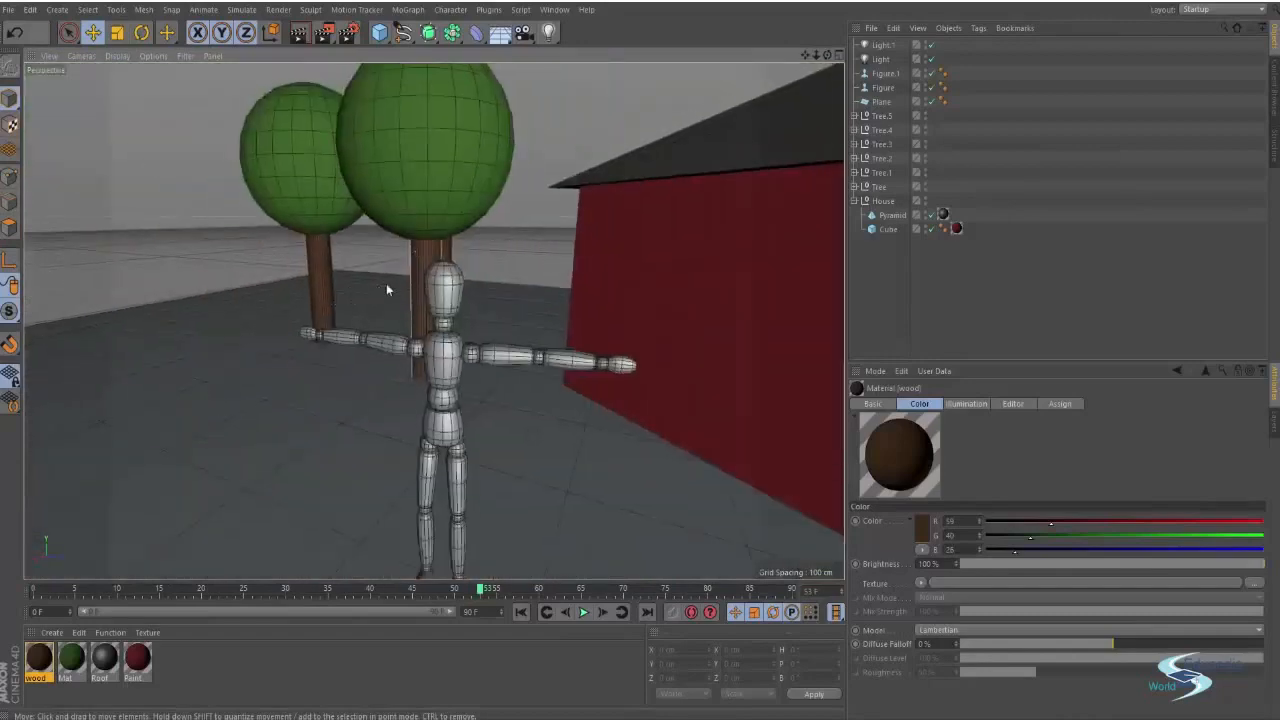
alt+middle_drag(440, 350, 403, 279)
alt+drag(403, 279, 606, 258)
alt+middle_drag(606, 258, 407, 279)
alt+right_drag(407, 279, 384, 305)
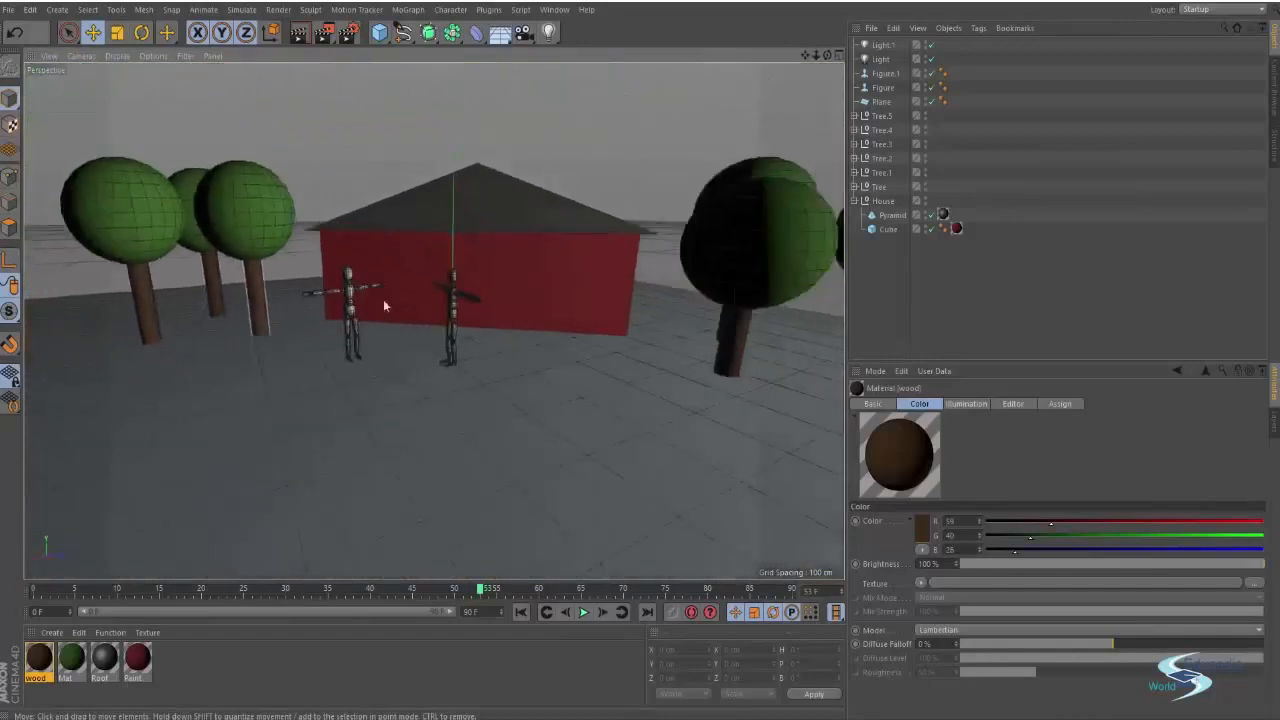
alt+drag(383, 305, 479, 279)
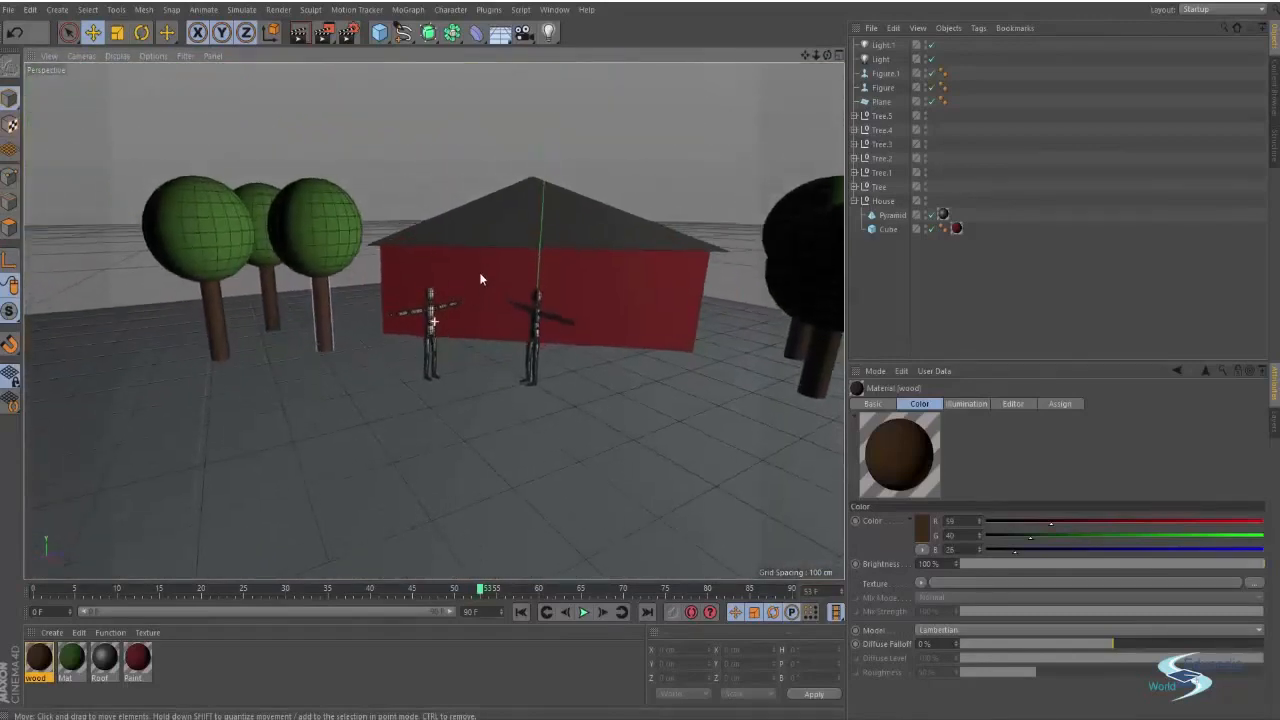
Create a new material, disable its reflectance, set its color to a peach skin tone, and close the editor
click(338, 264)
click(370, 275)
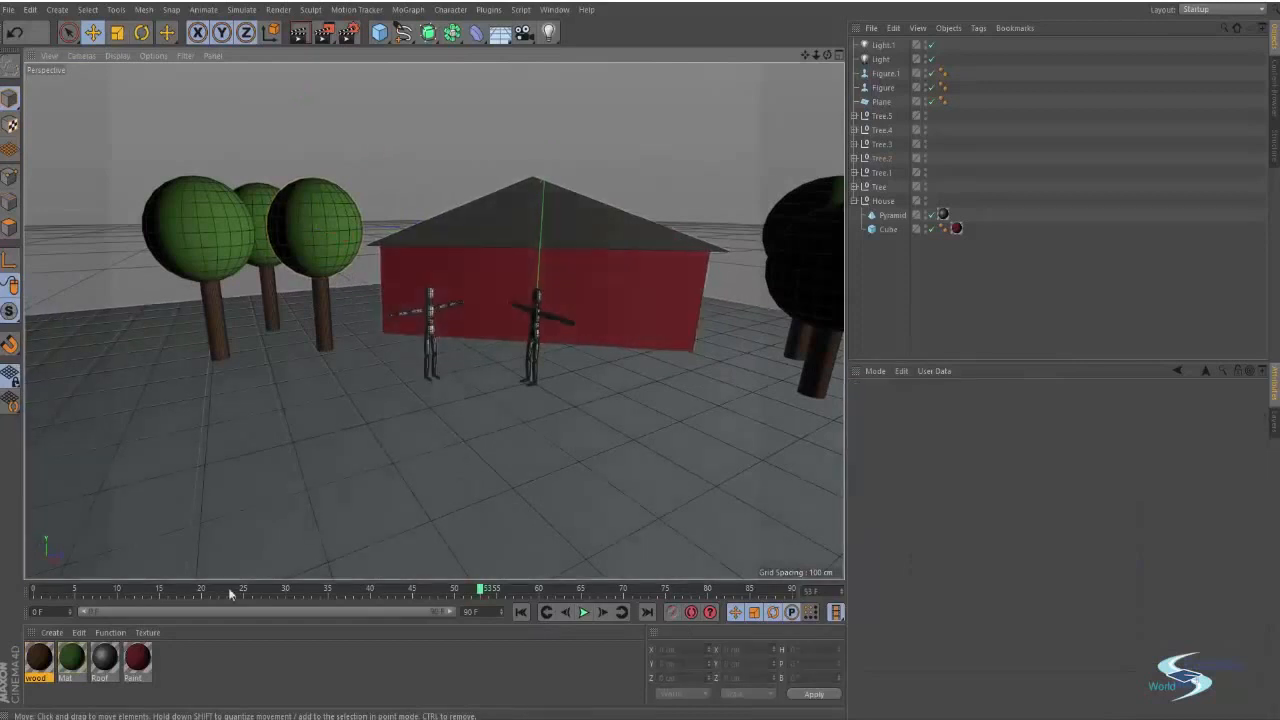
double_click(186, 660)
double_click(38, 657)
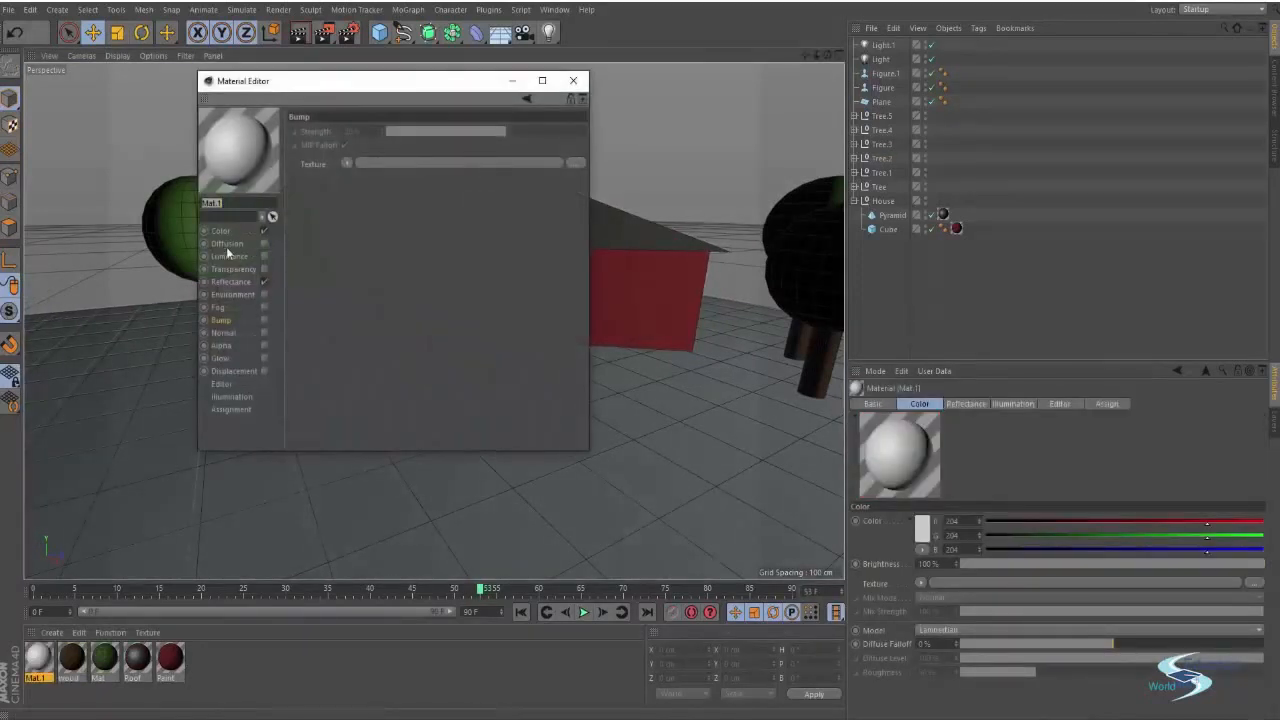
click(265, 282)
click(220, 231)
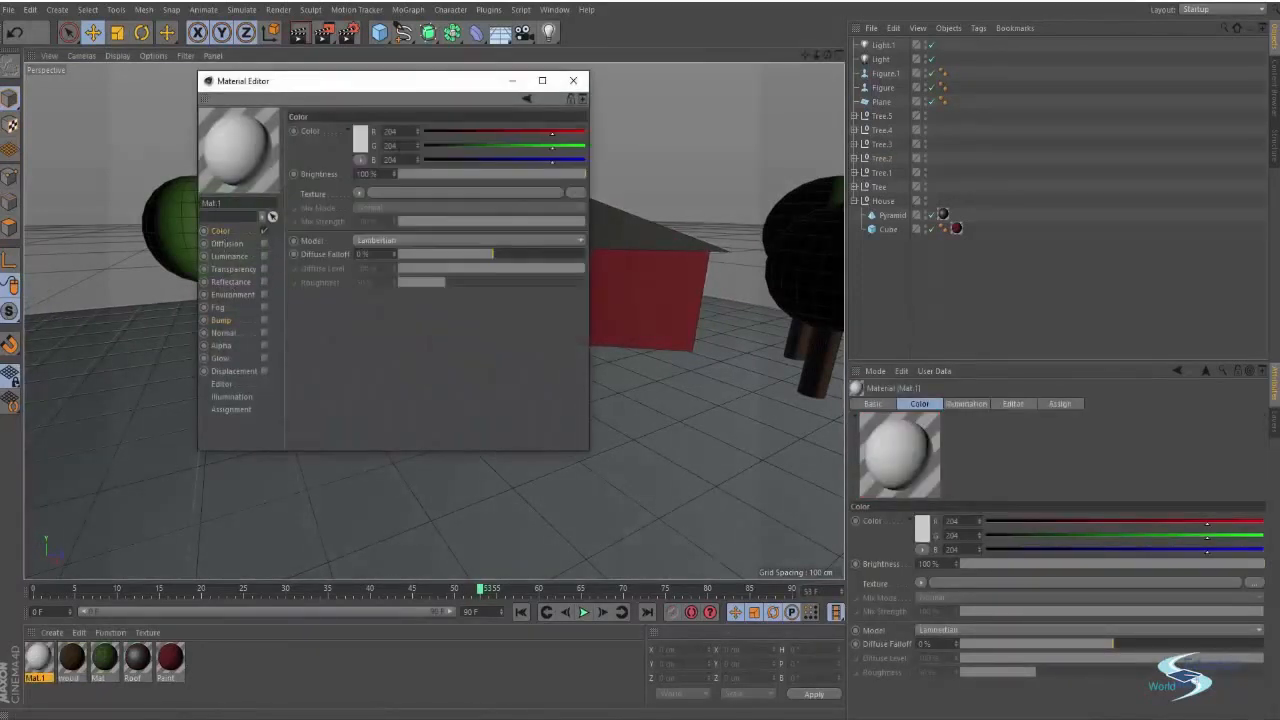
click(360, 139)
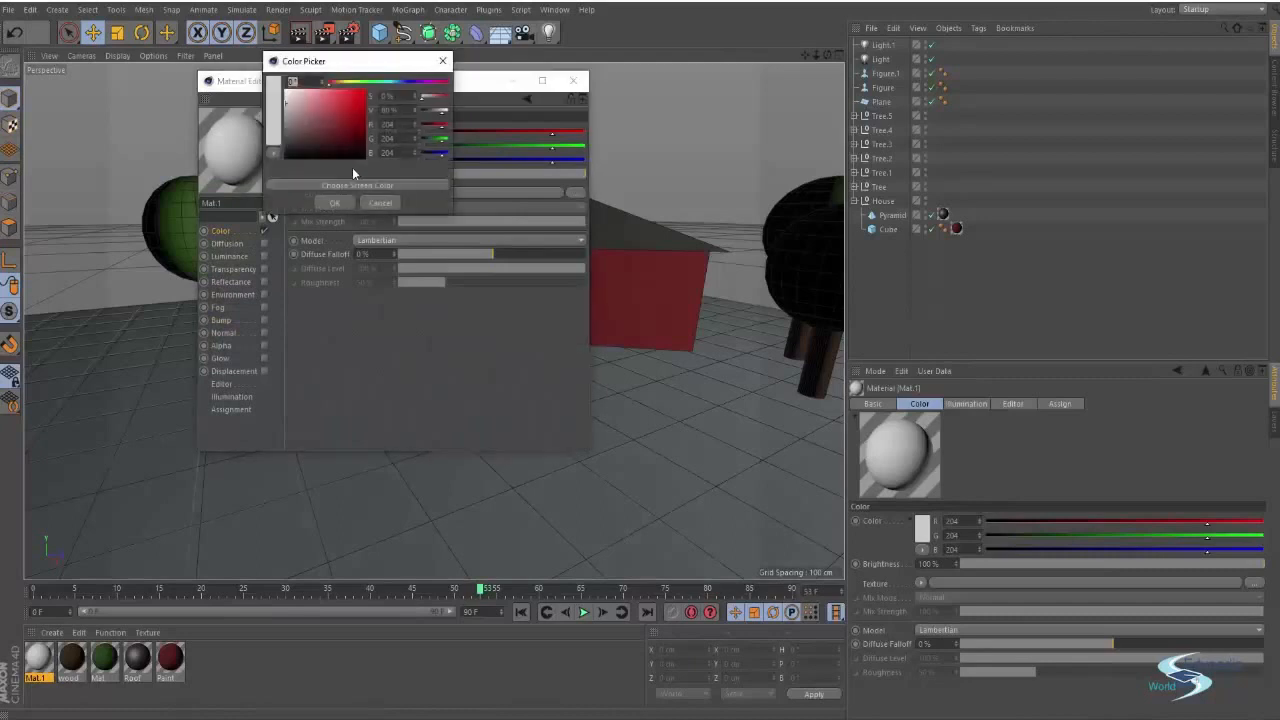
click(345, 84)
drag(345, 86, 323, 97)
click(322, 113)
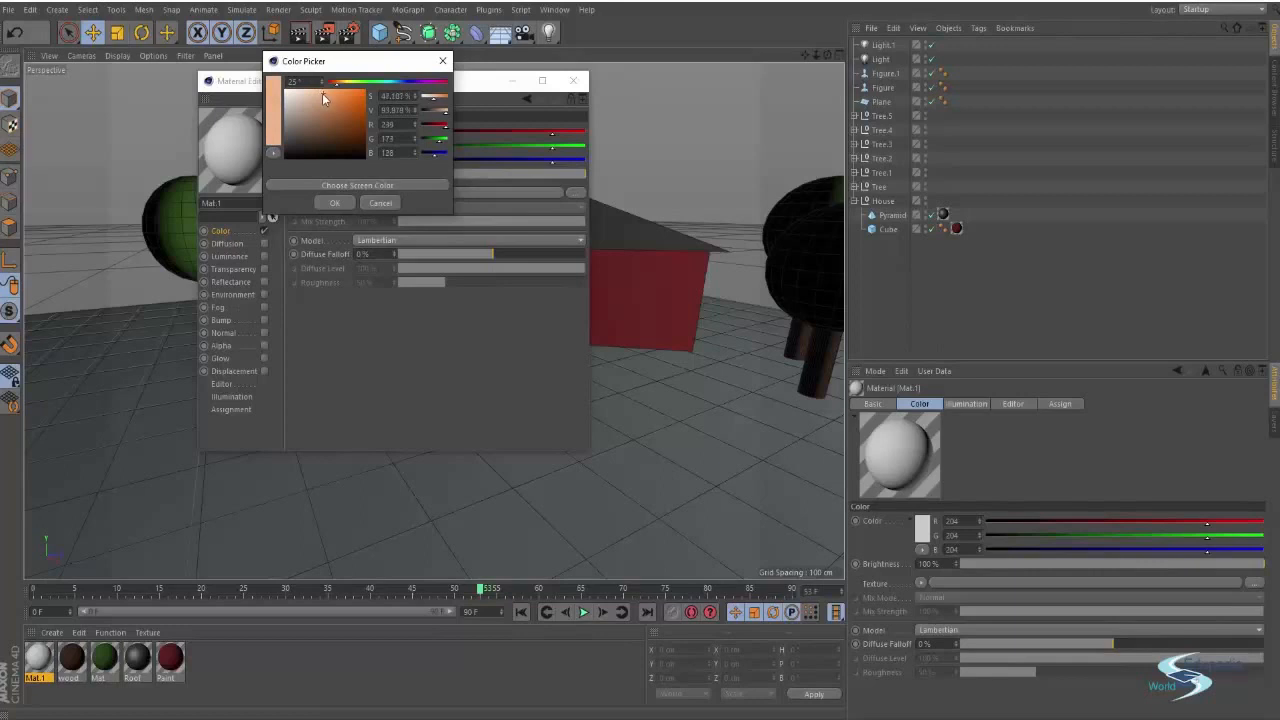
click(337, 202)
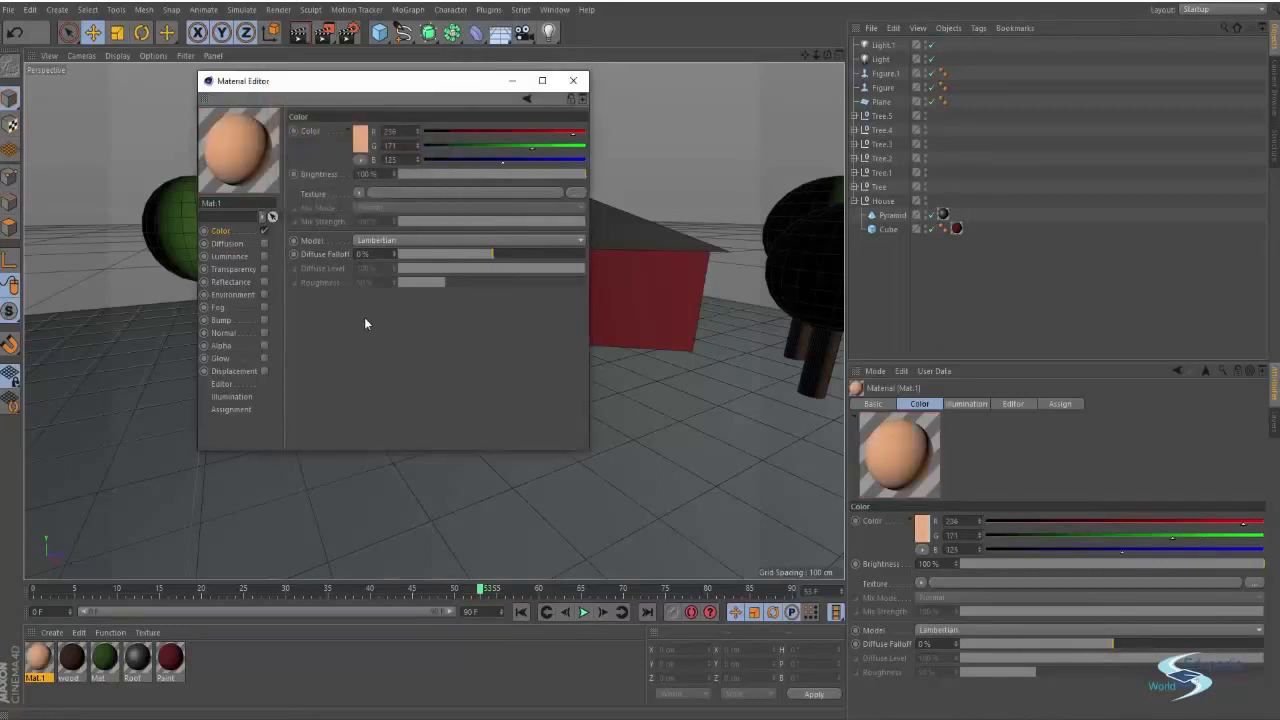
click(573, 80)
Apply the peach Mat.1 material to both figures
drag(40, 662, 430, 318)
drag(41, 658, 536, 328)
click(797, 126)
alt+drag(727, 235, 522, 377)
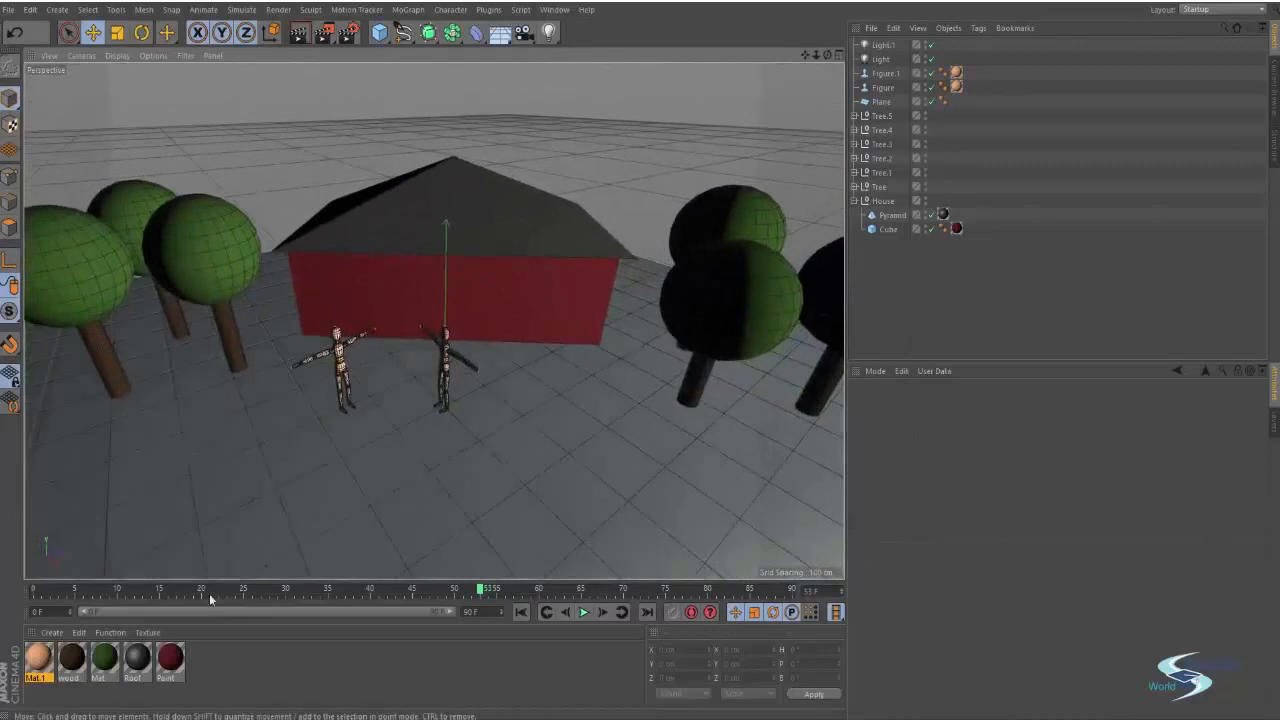
Create another new material and set its color to a grass green
double_click(221, 663)
double_click(45, 660)
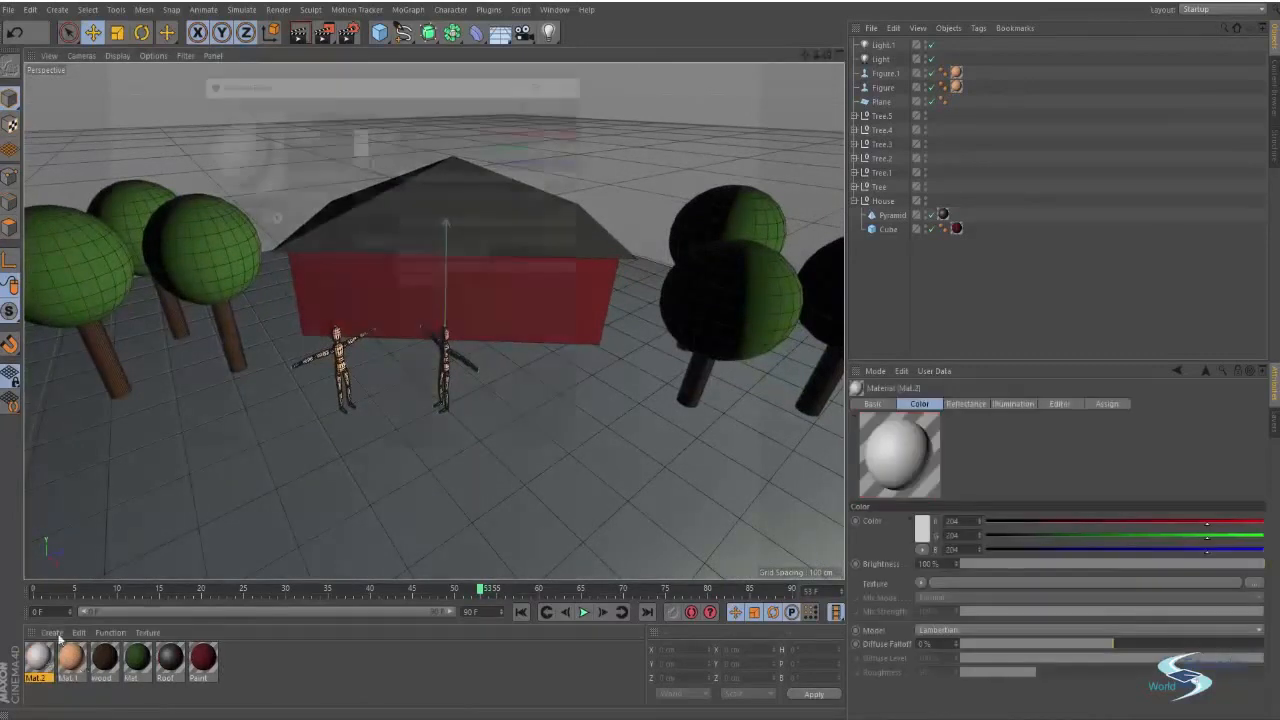
click(359, 140)
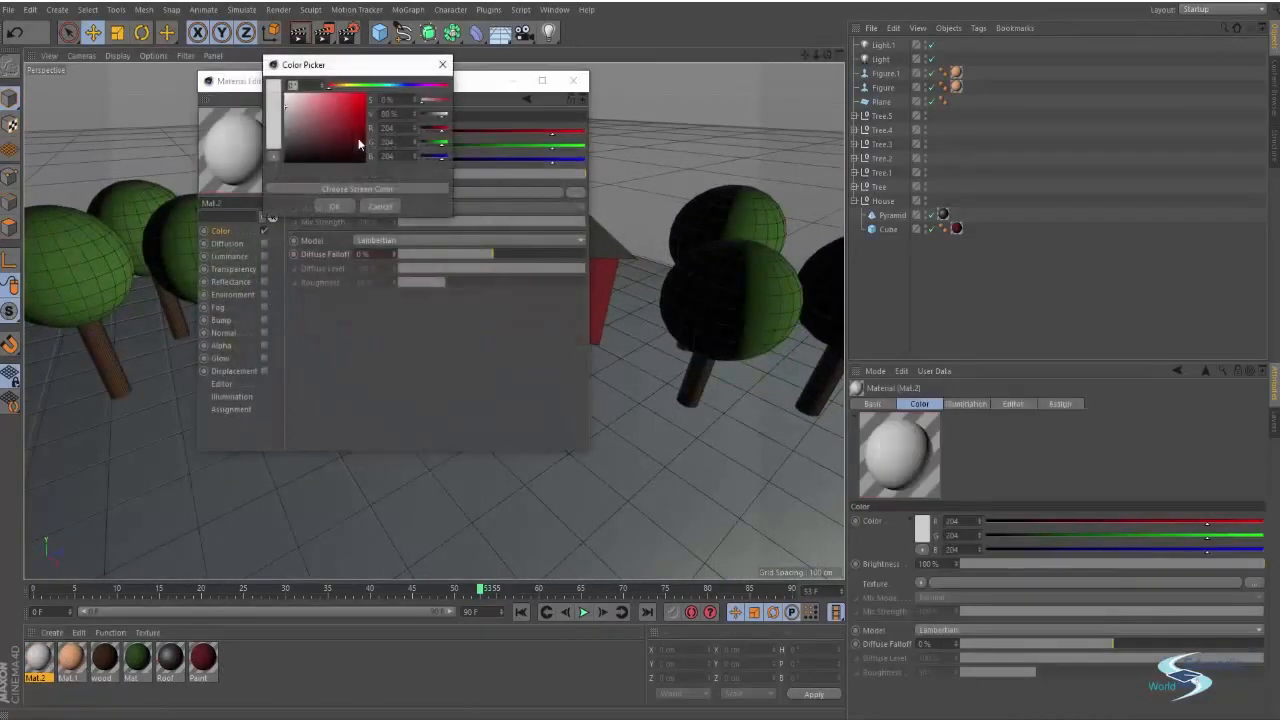
drag(359, 115, 330, 122)
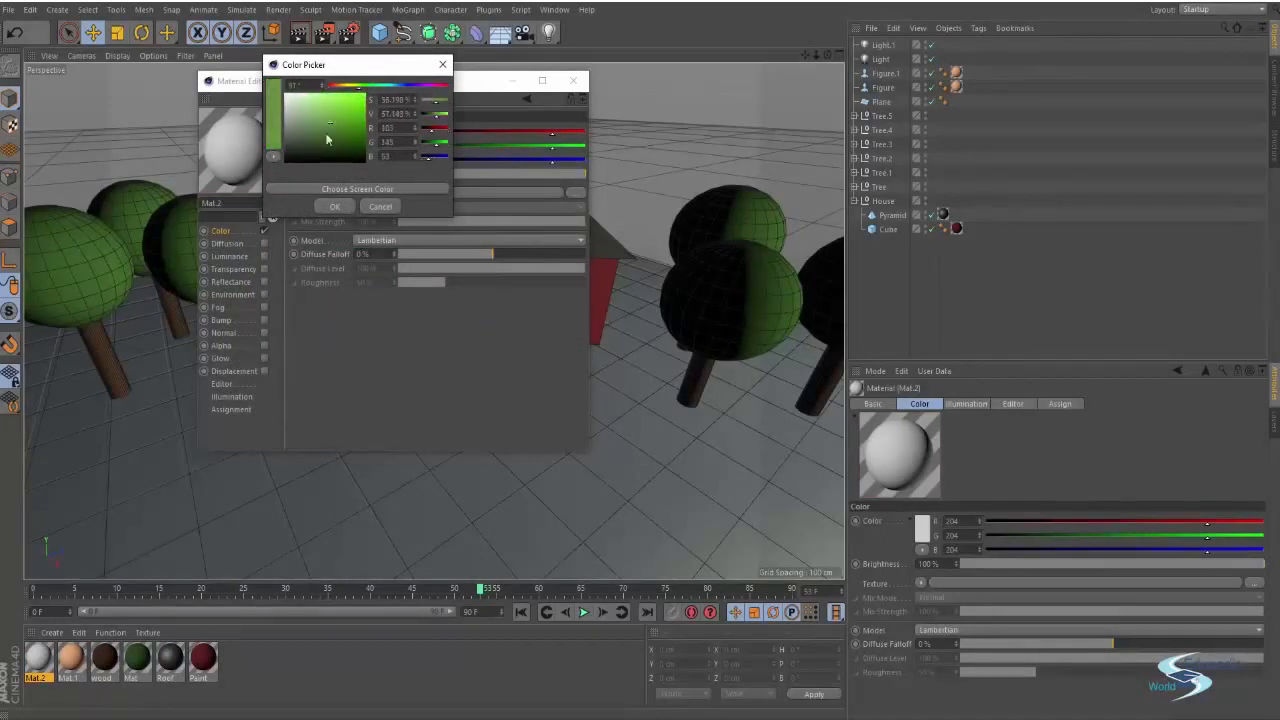
click(330, 206)
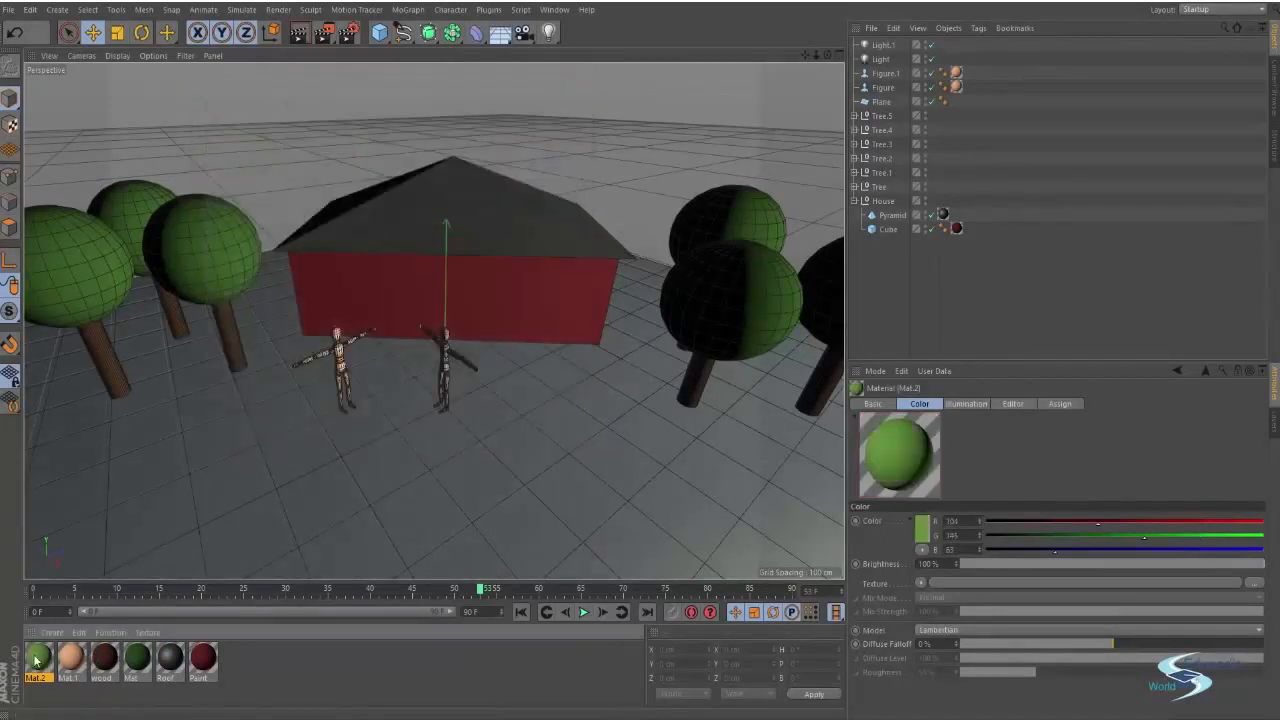
Apply the green Mat.2 material to the ground plane and render the viewport
drag(36, 660, 165, 475)
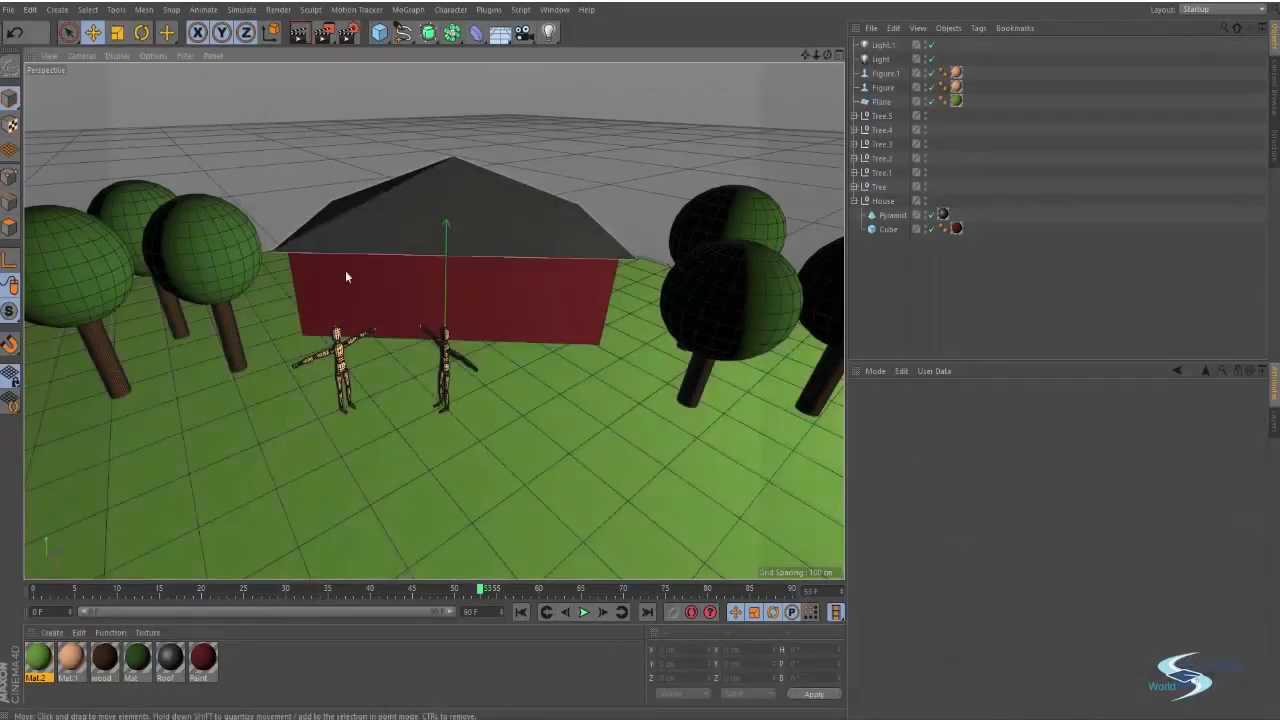
alt+drag(430, 332, 386, 257)
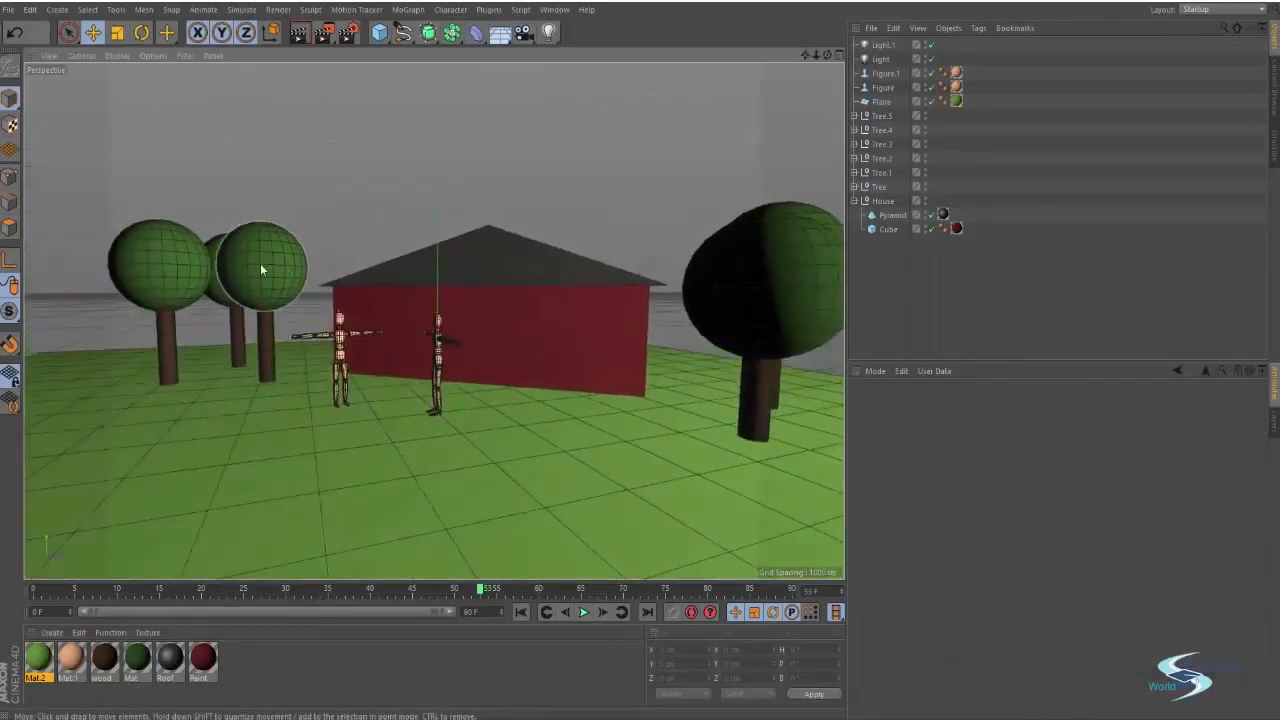
alt+drag(530, 340, 463, 402)
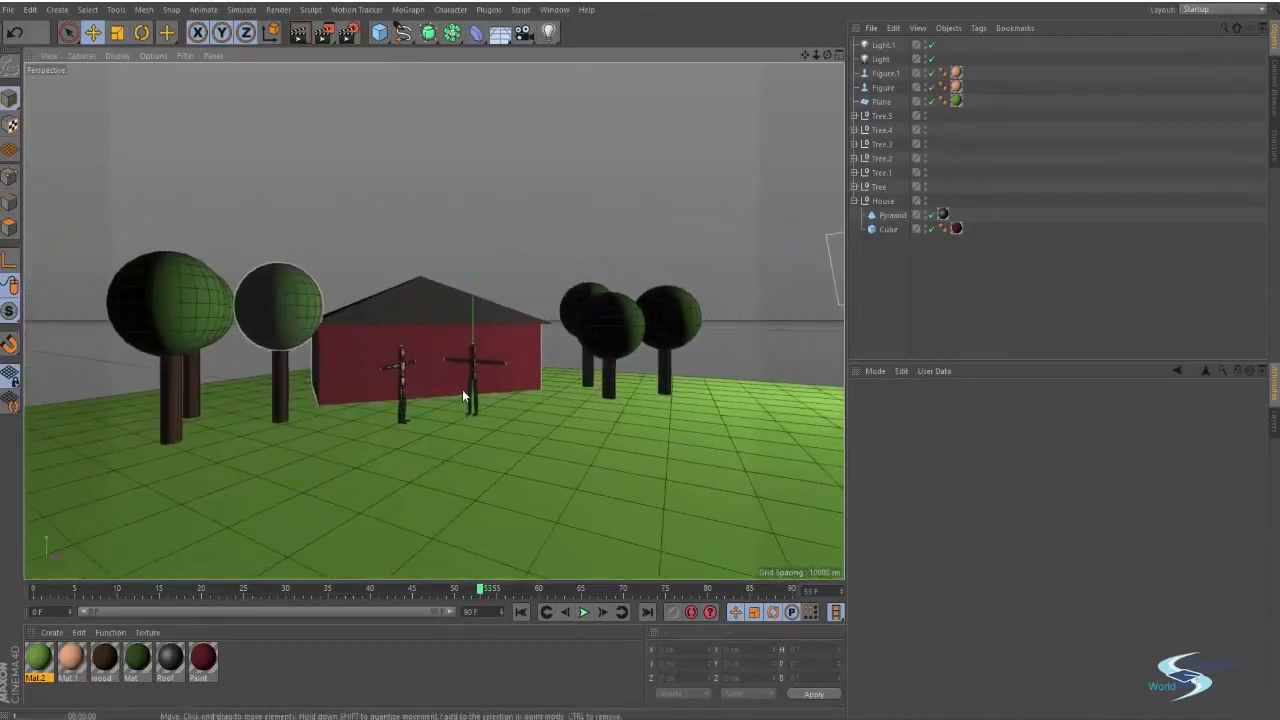
key(ctrl+r)
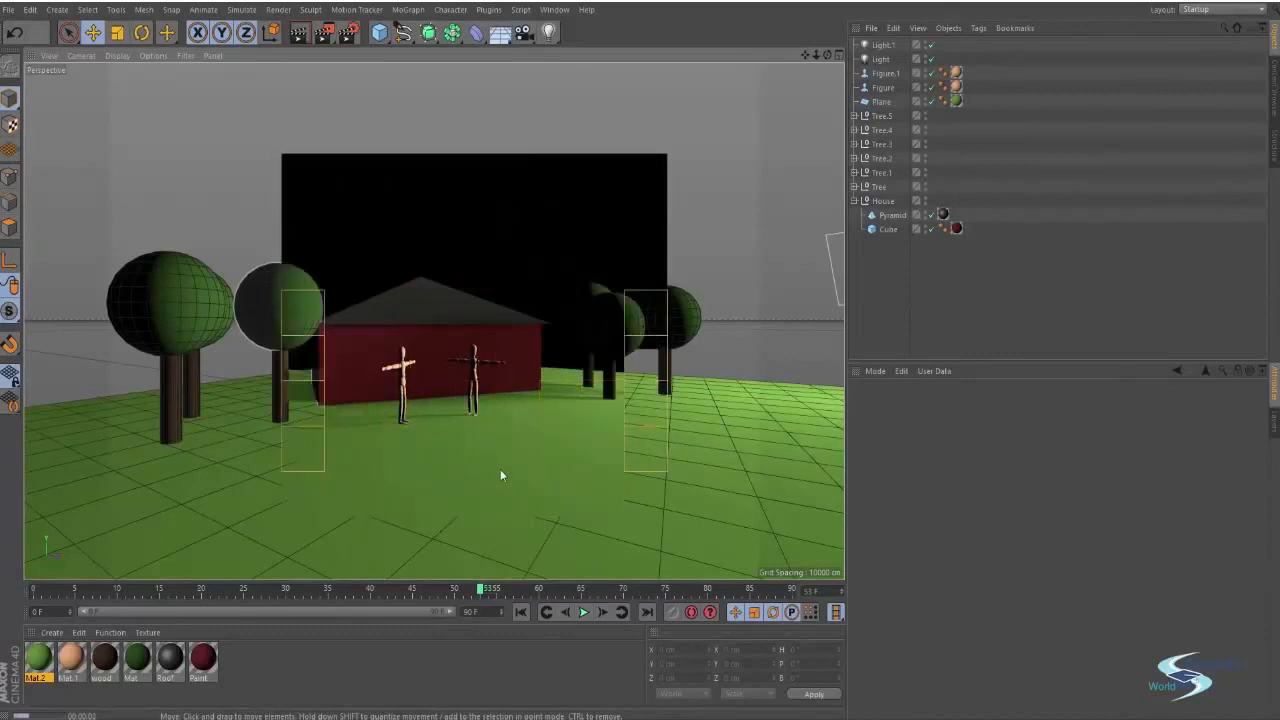
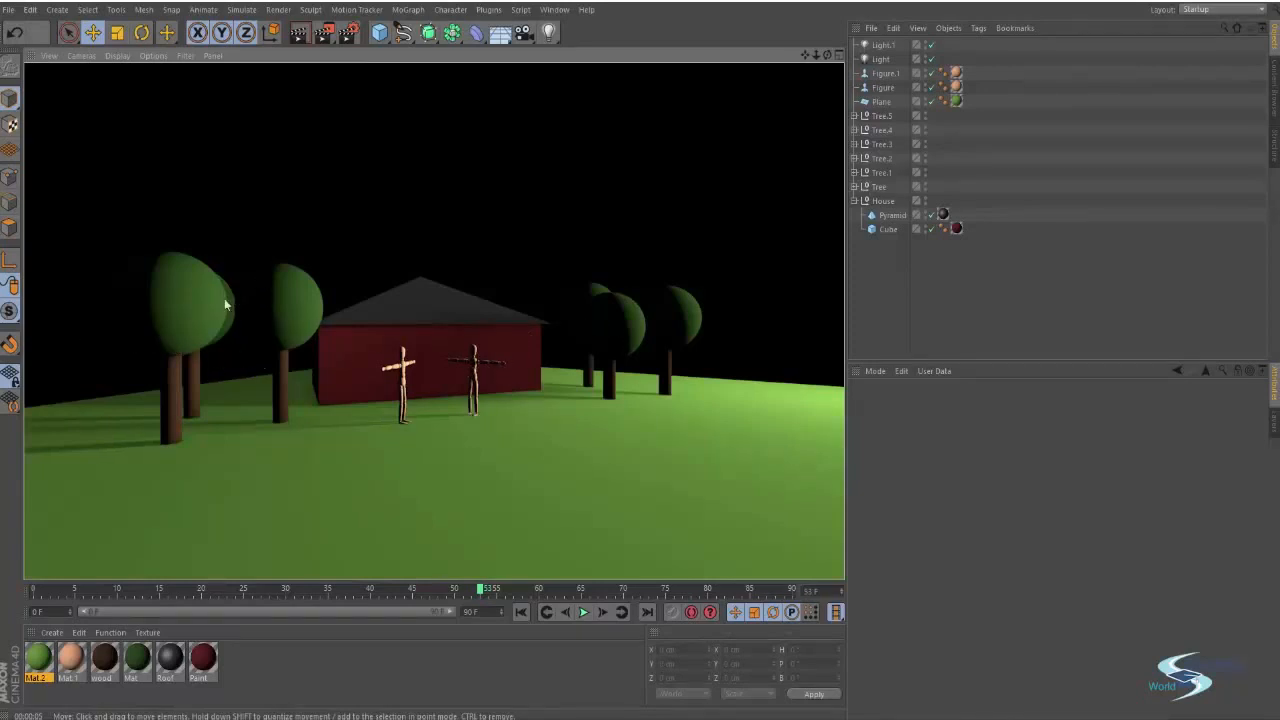
Select Light.1, set its color to a pale blue, and raise its intensity to about 77%
click(881, 45)
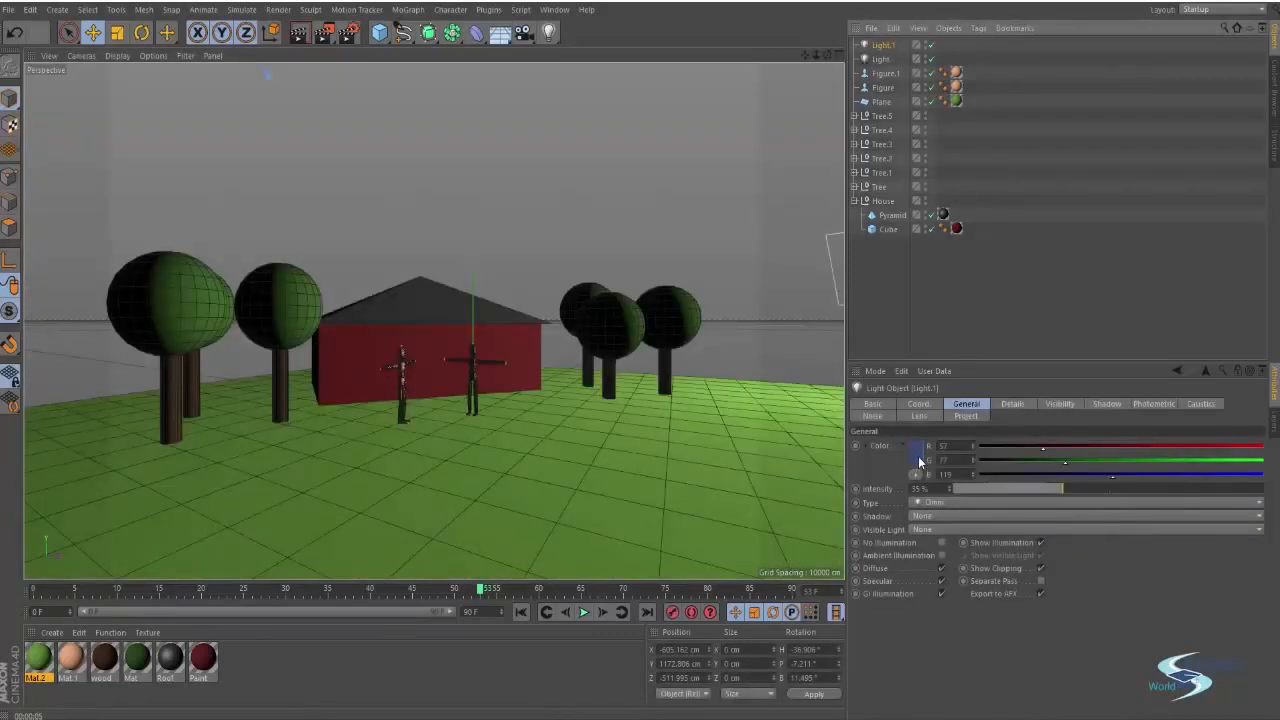
click(918, 458)
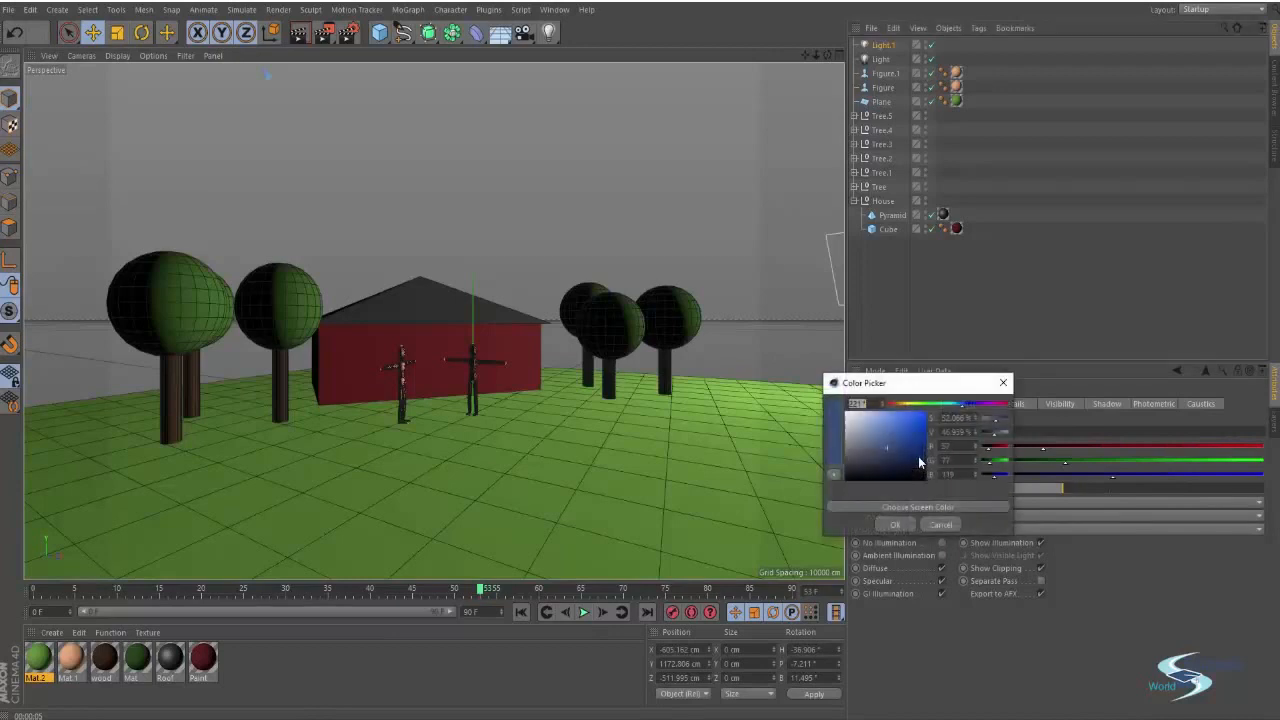
drag(900, 382, 868, 352)
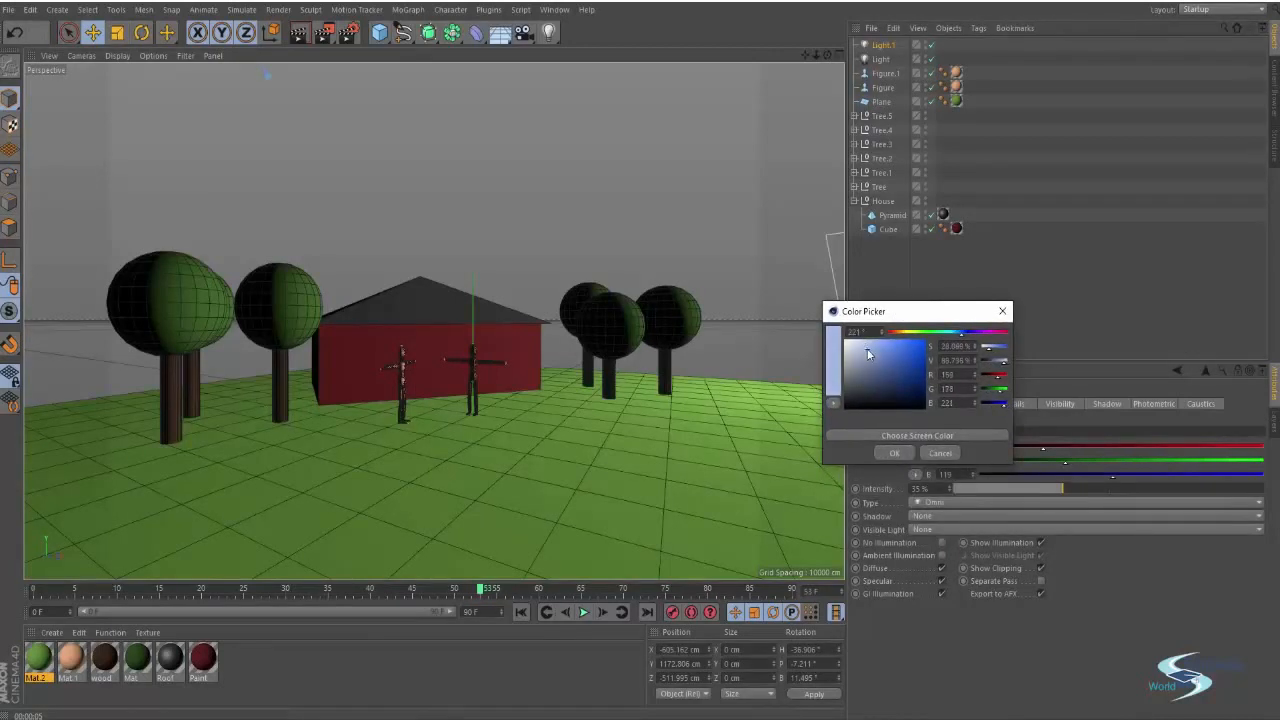
click(889, 454)
click(862, 345)
click(894, 453)
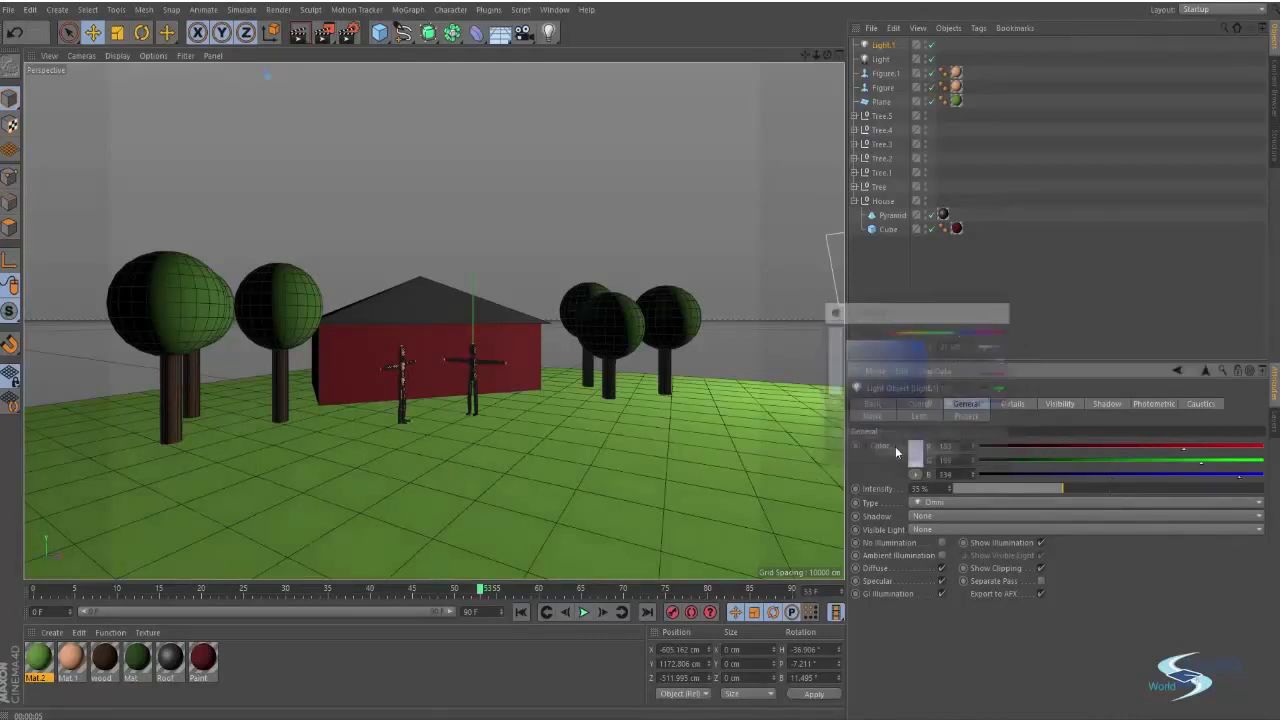
drag(1086, 484, 1195, 481)
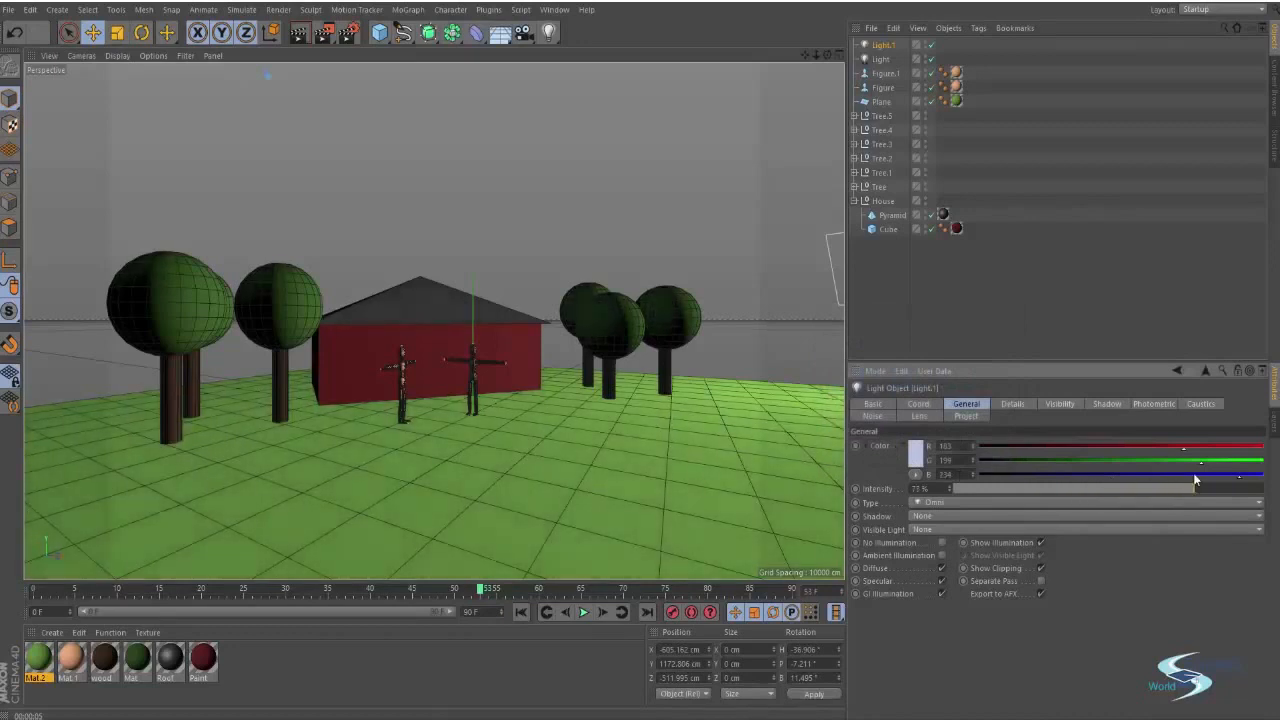
Duplicate the blue light twice and move the copies to different spots around the scene
click(1024, 290)
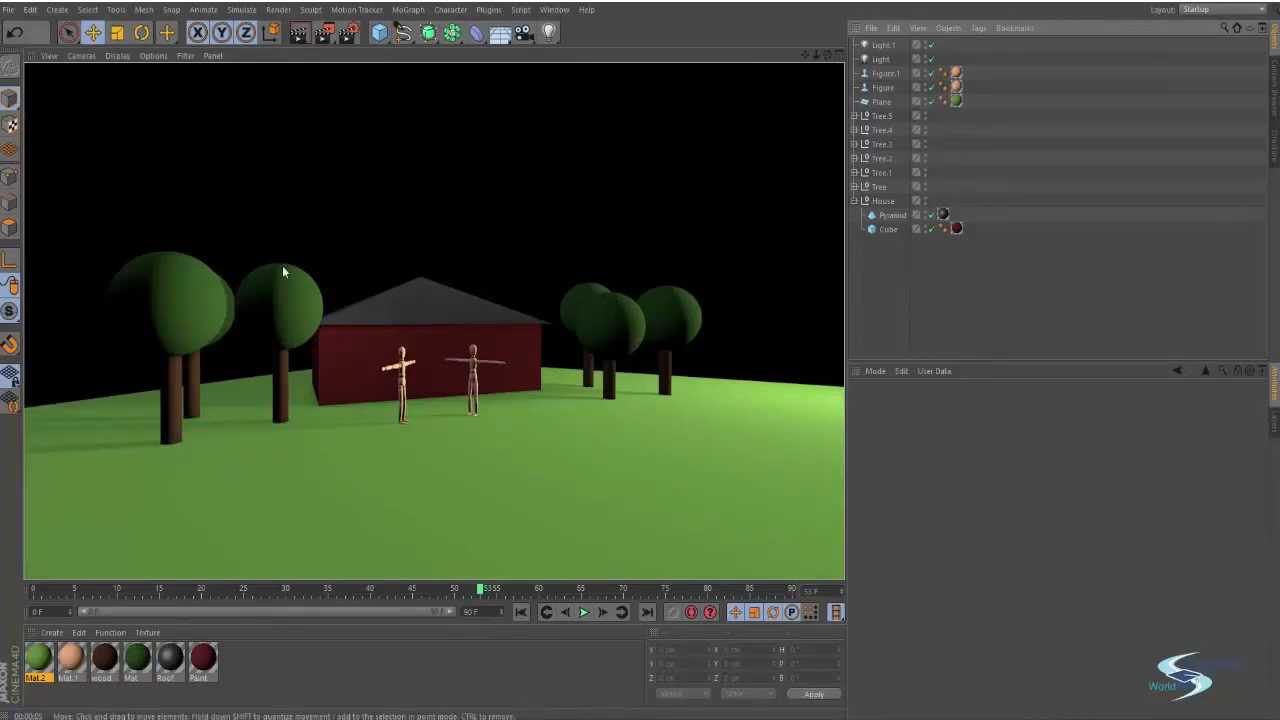
click(868, 267)
alt+drag(350, 320, 373, 470)
scroll(356, 406, down, 8)
click(372, 327)
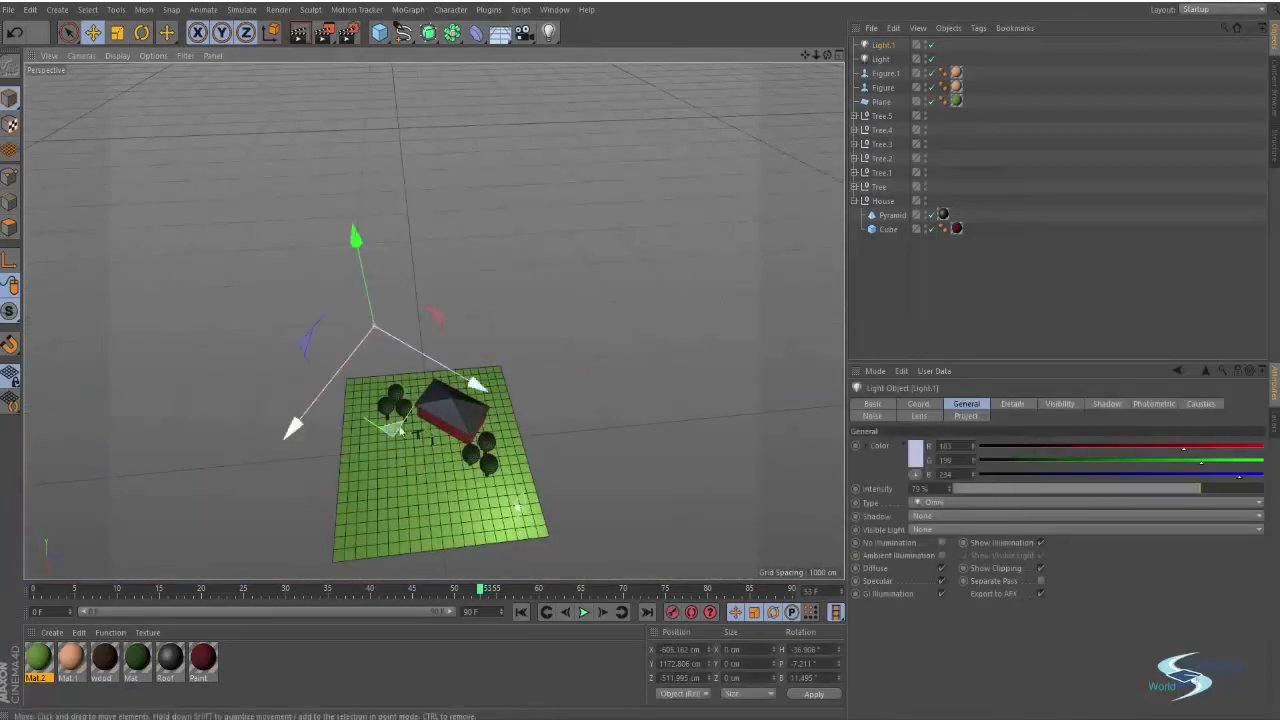
drag(400, 425, 645, 352)
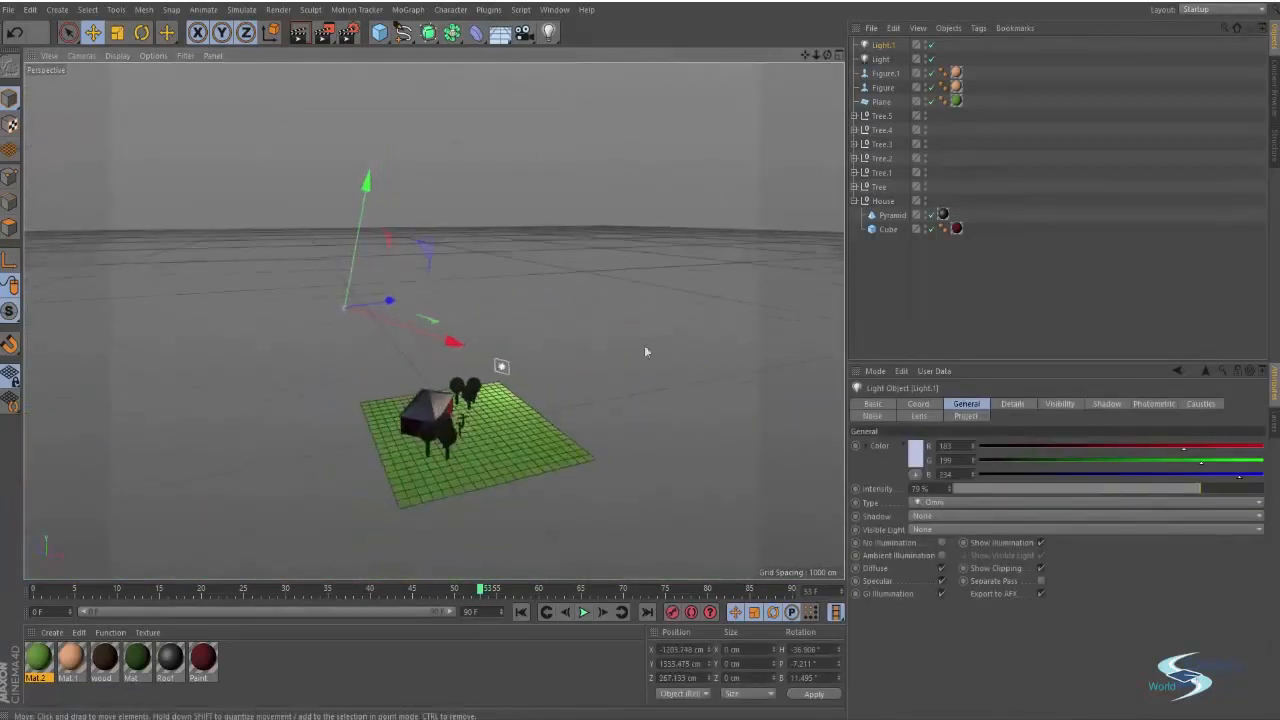
drag(421, 291, 340, 281)
drag(463, 274, 530, 545)
click(607, 353)
scroll(415, 430, up, 8)
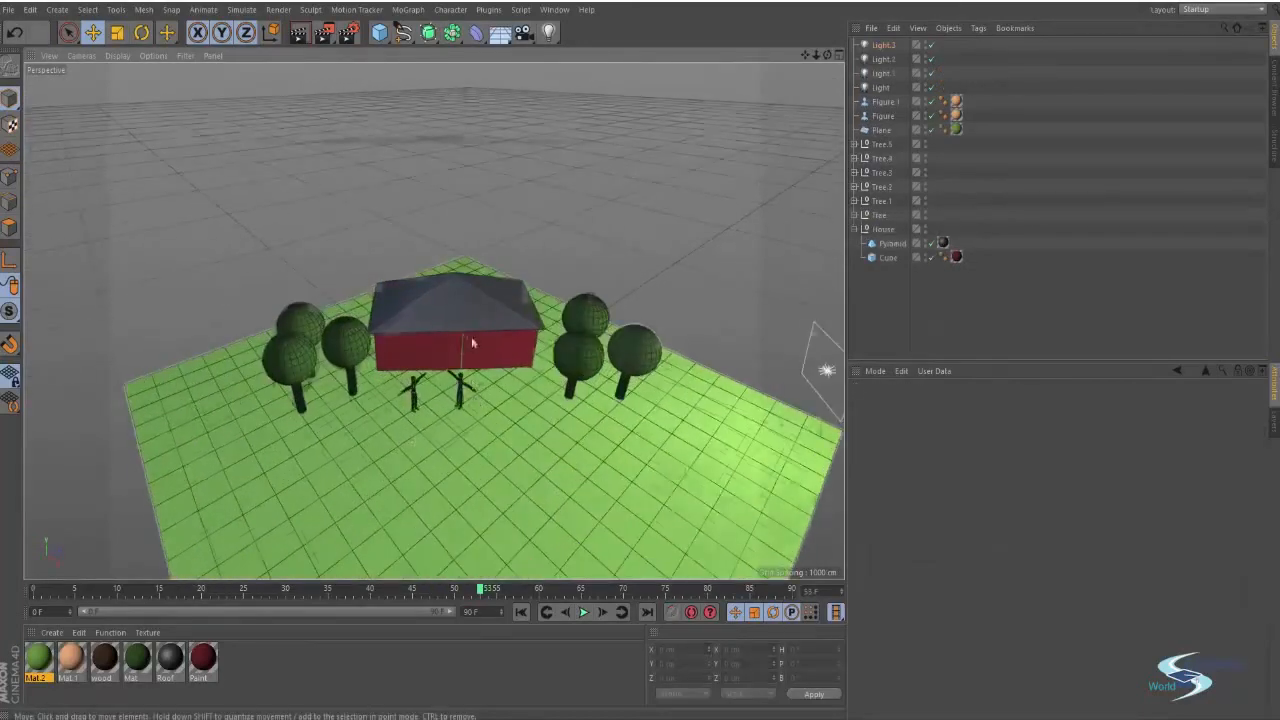
Render the viewport to preview the added lights
alt+drag(471, 342, 528, 287)
scroll(540, 293, up, 5)
scroll(530, 297, down, 3)
alt+middle_drag(514, 298, 525, 323)
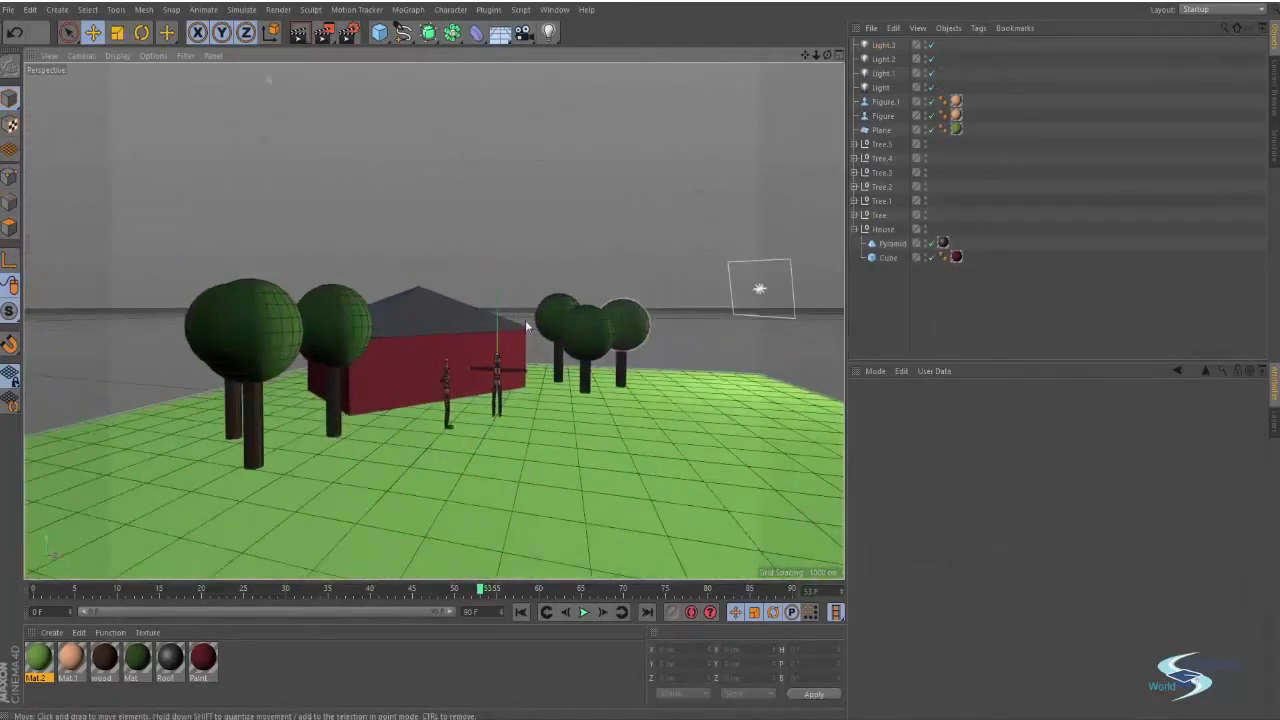
key(ctrl+r)
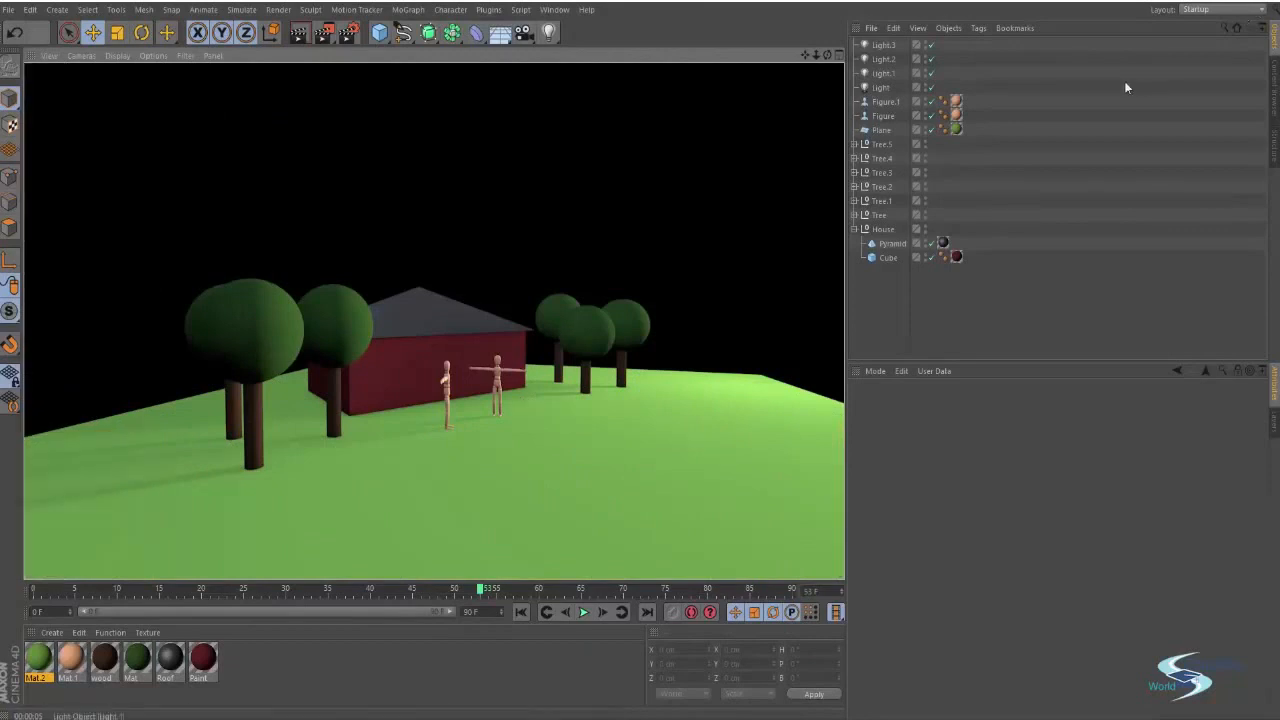
Select the three blue lights together and raise their intensity slightly
drag(905, 45, 885, 75)
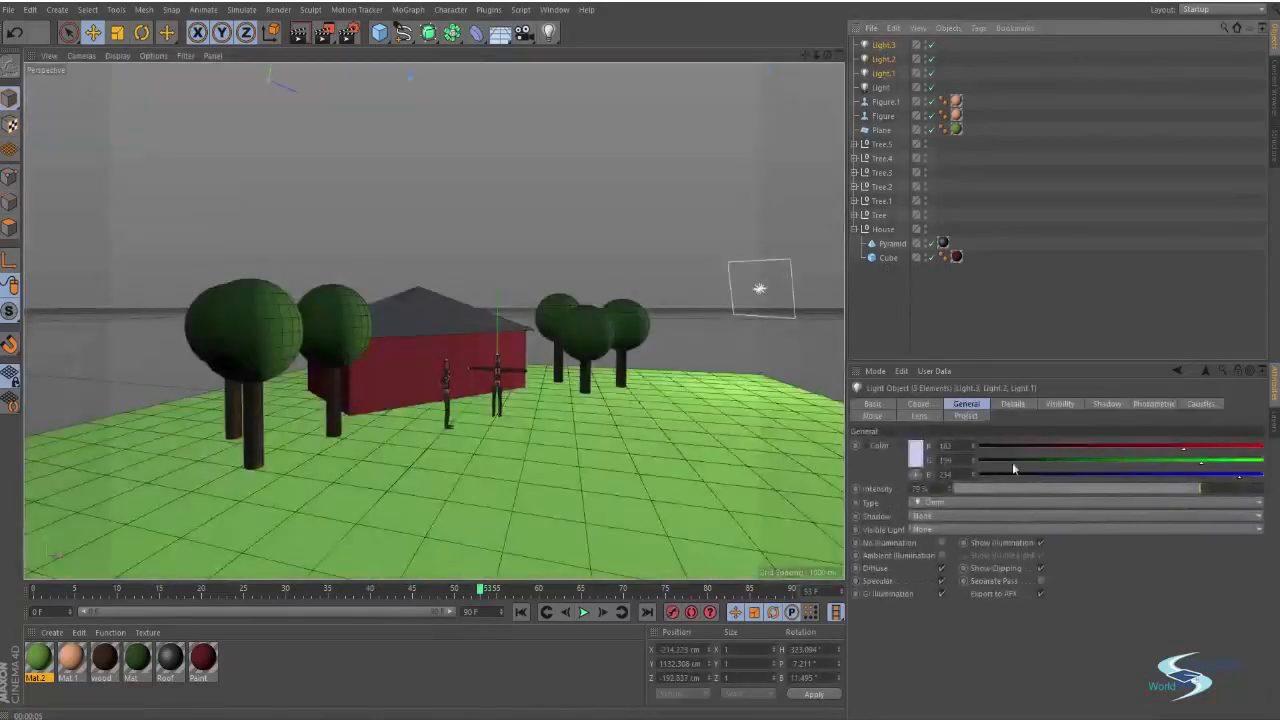
drag(1104, 490, 1131, 487)
click(1094, 352)
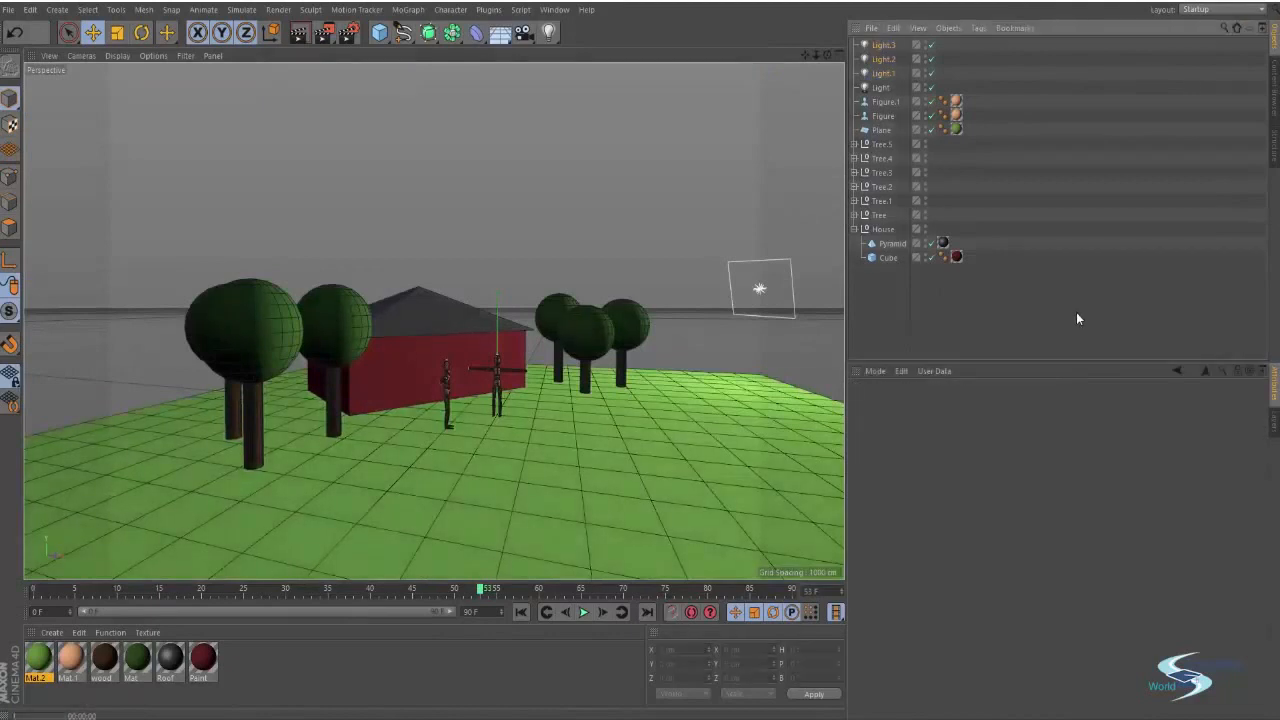
Select the main white light and move it higher above the scene
drag(568, 357, 826, 216)
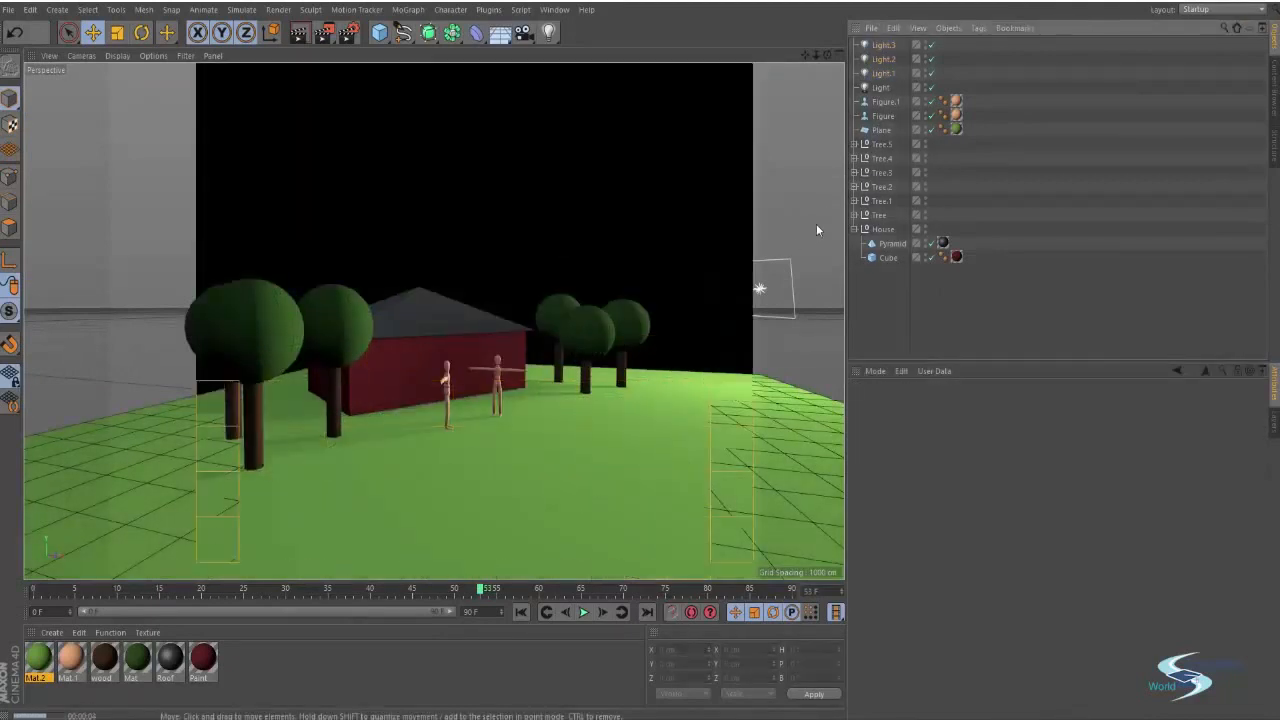
click(758, 294)
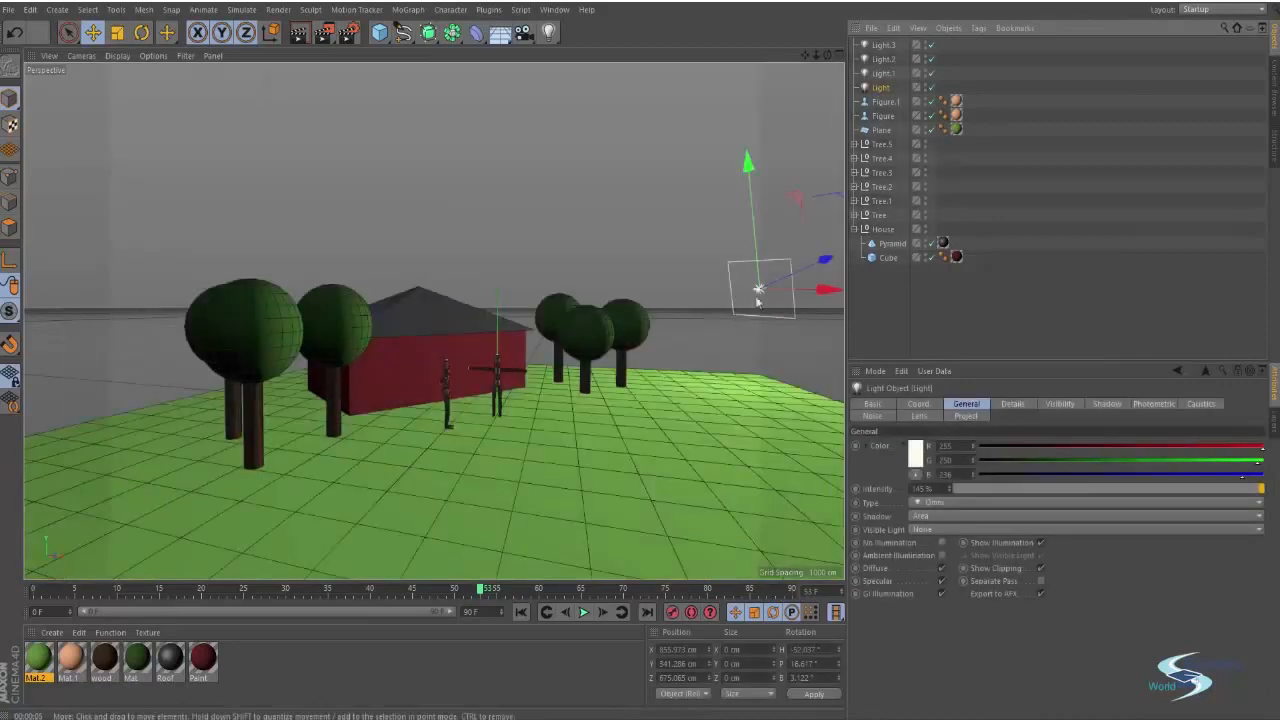
drag(748, 165, 738, 75)
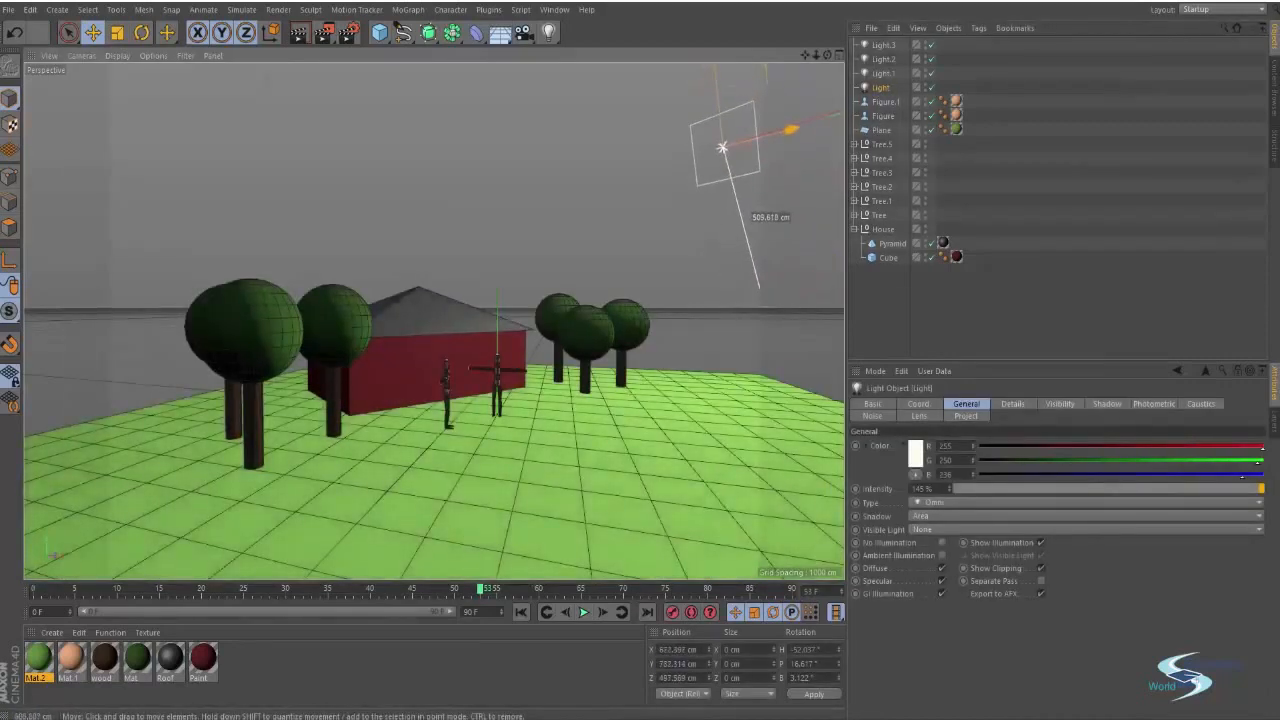
Rotate the main light so it tilts down toward the house and ground
key(r)
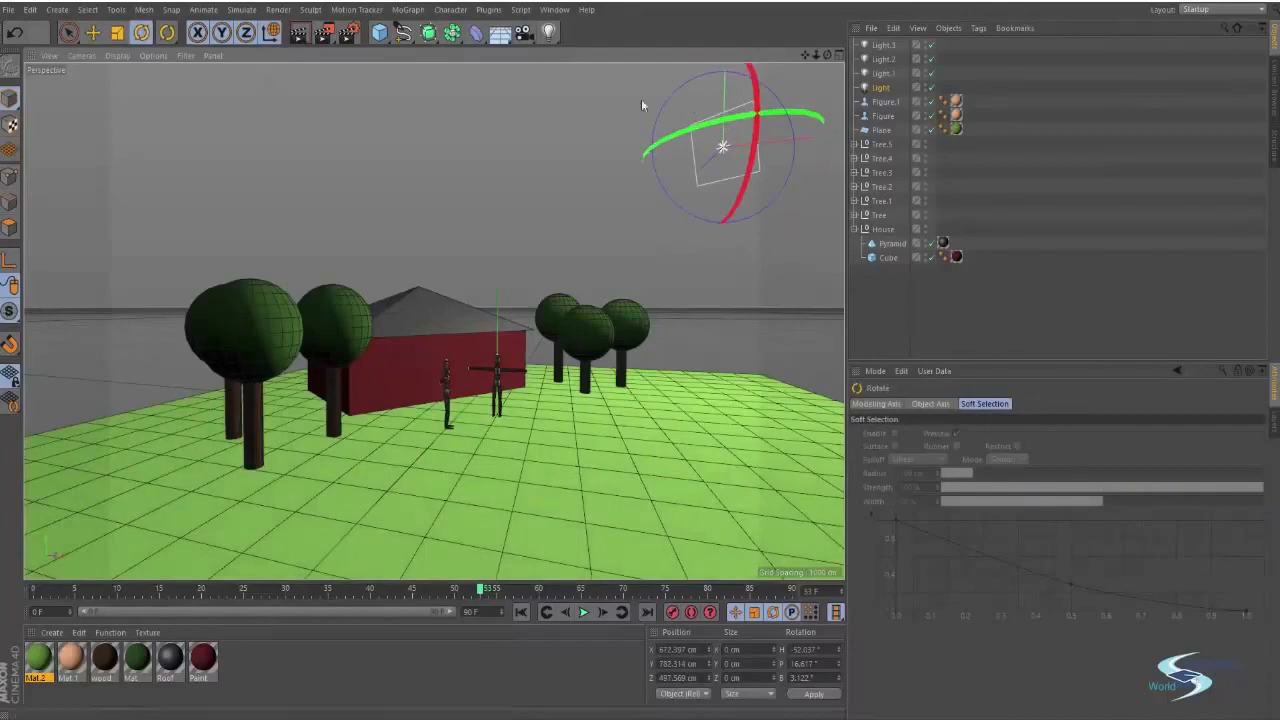
alt+drag(631, 95, 291, 285)
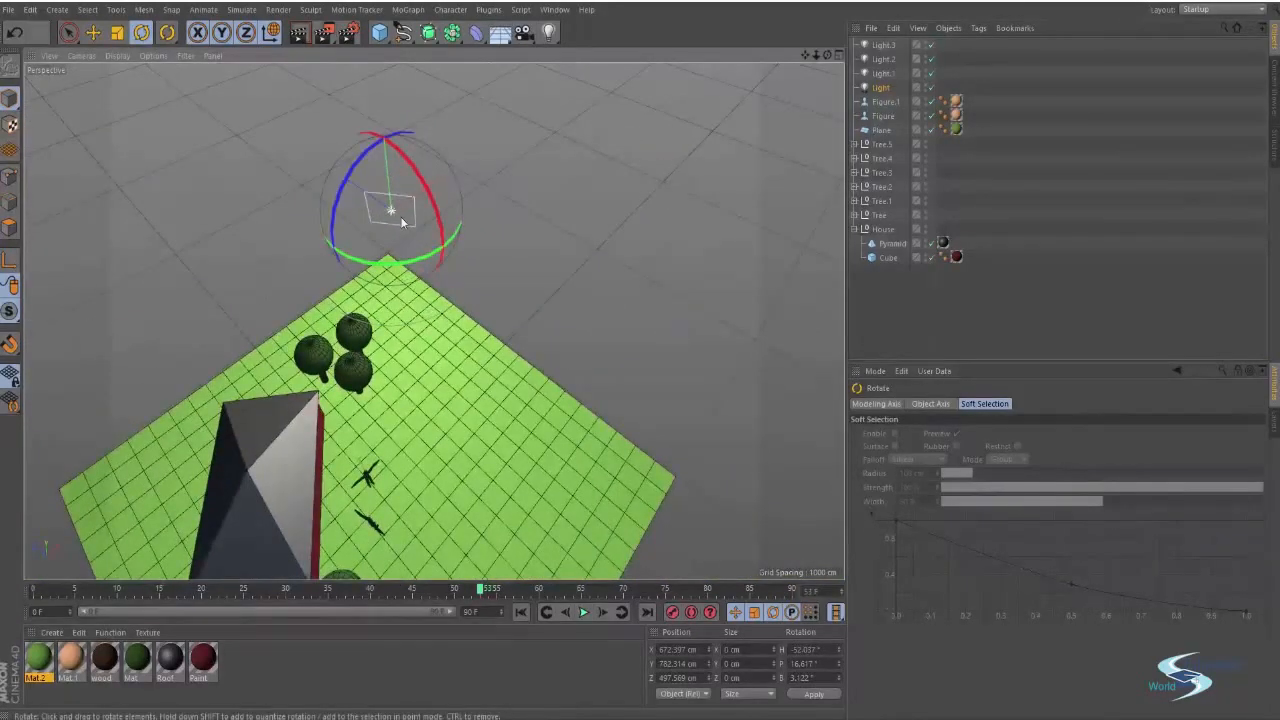
alt+drag(402, 222, 505, 290)
click(890, 404)
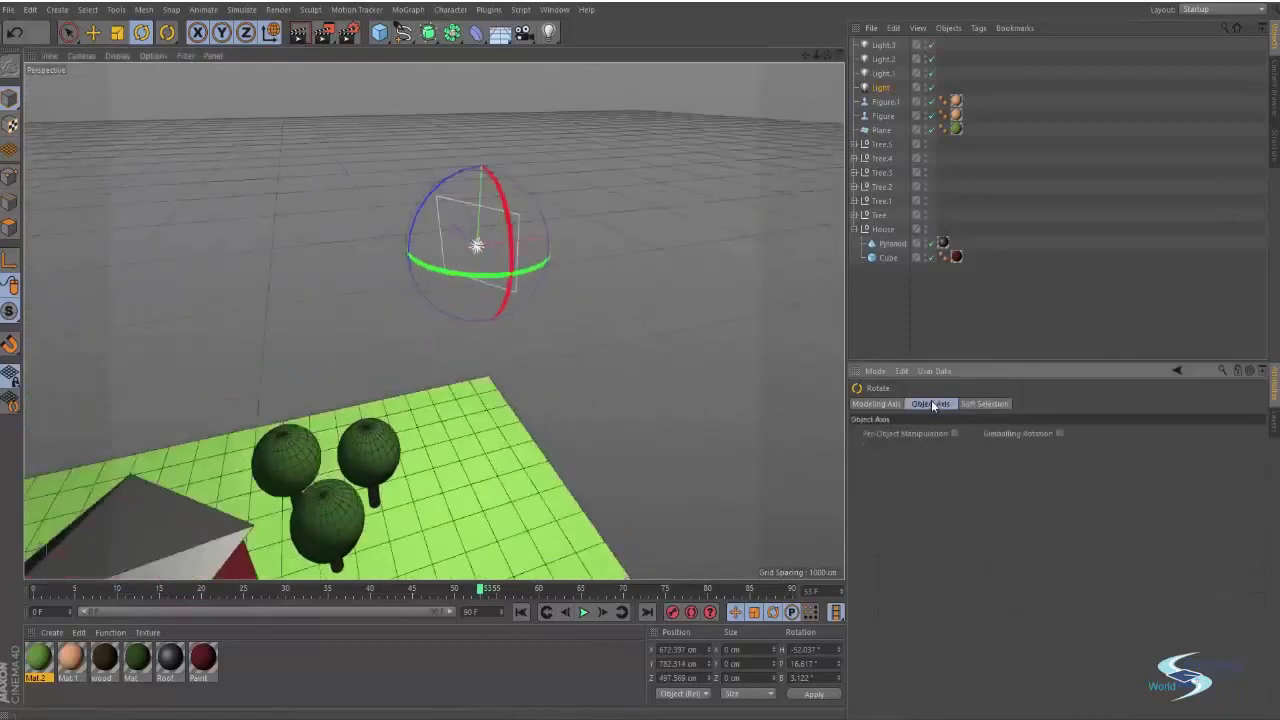
click(877, 404)
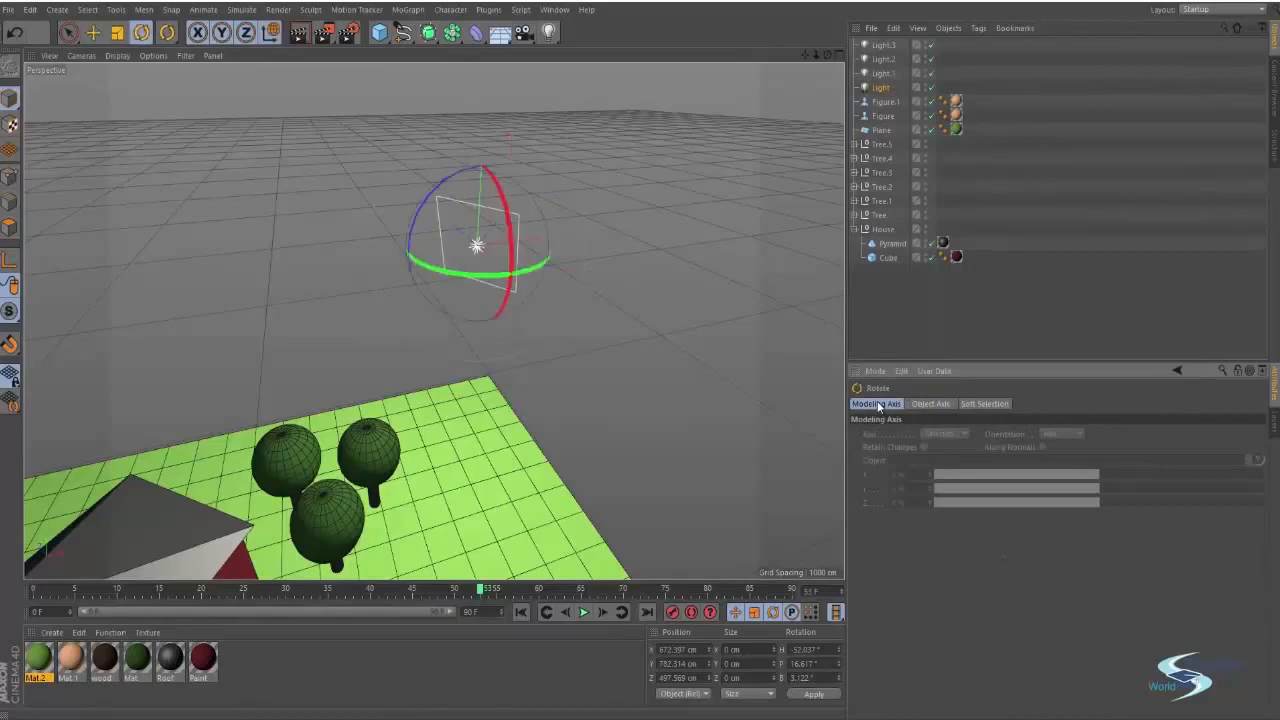
key(e)
key(r)
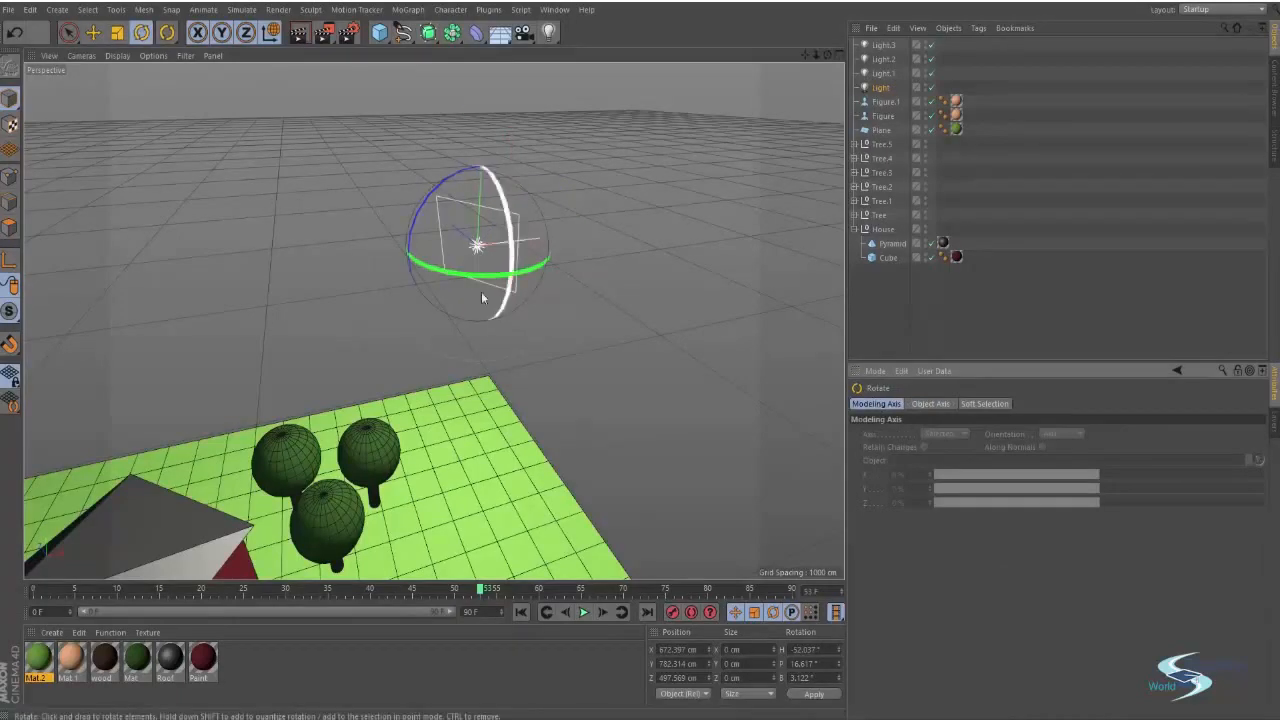
alt+drag(481, 291, 312, 226)
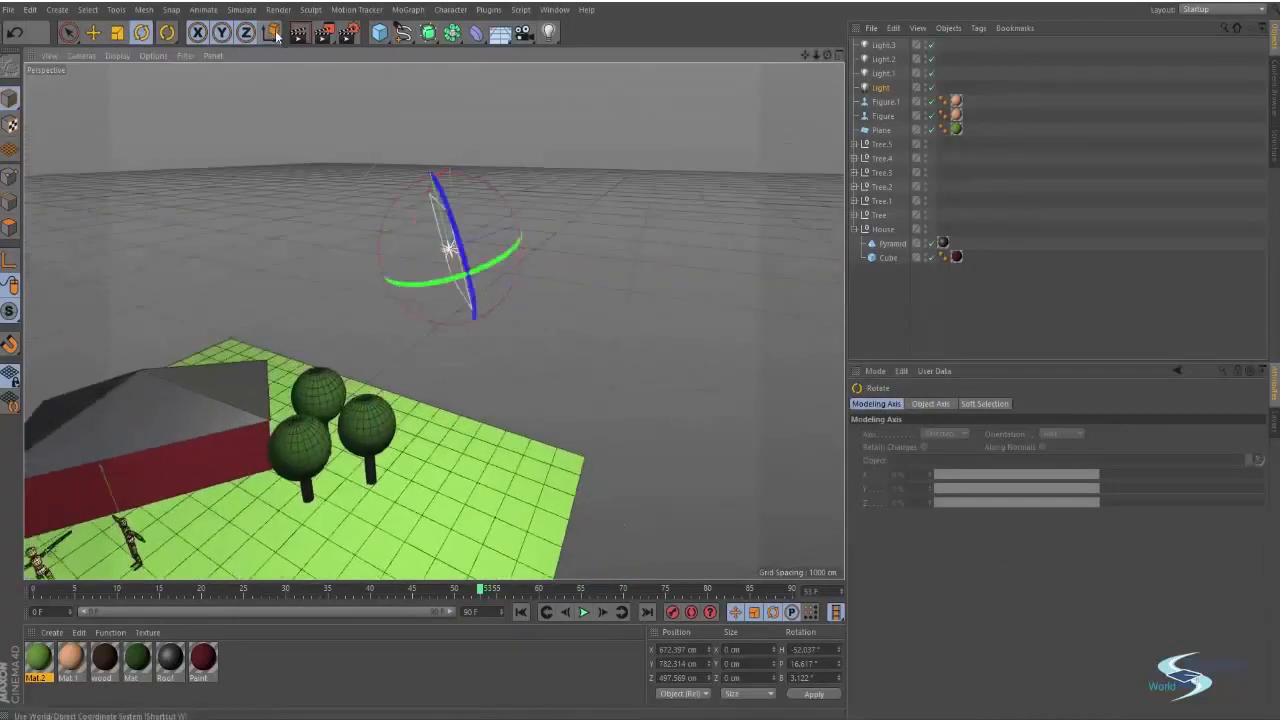
key(e)
alt+drag(487, 262, 528, 237)
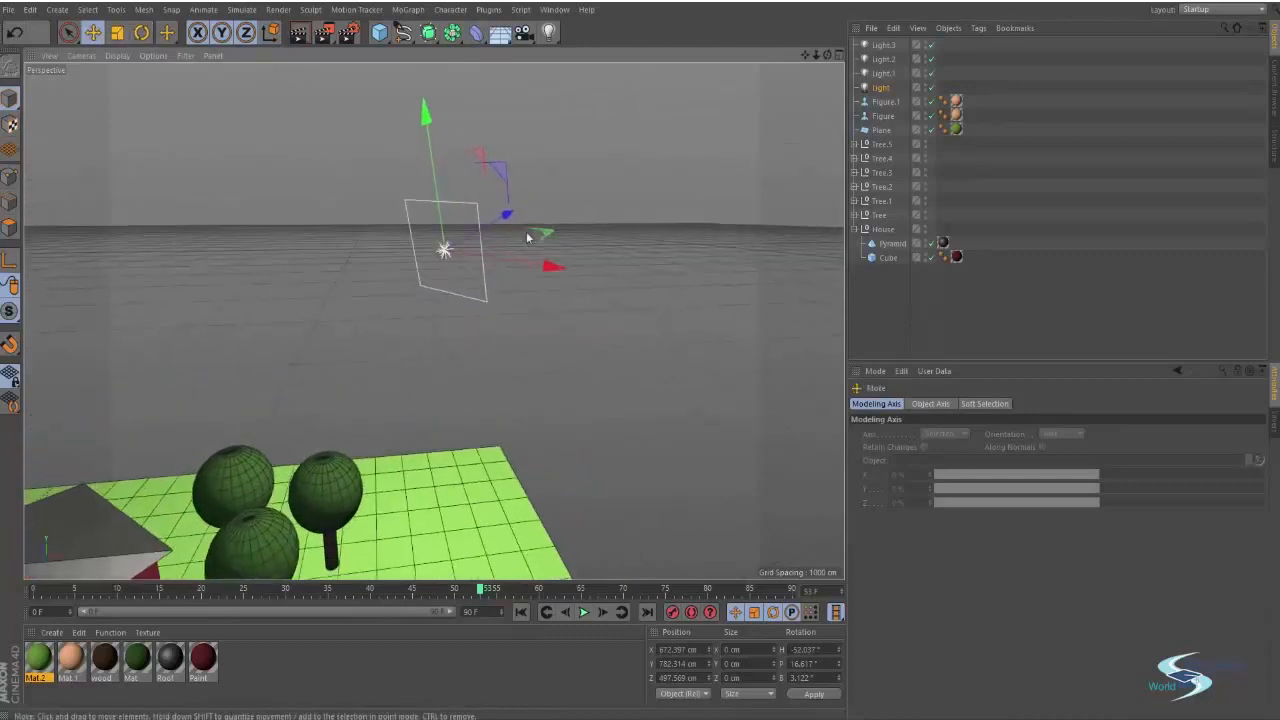
key(r)
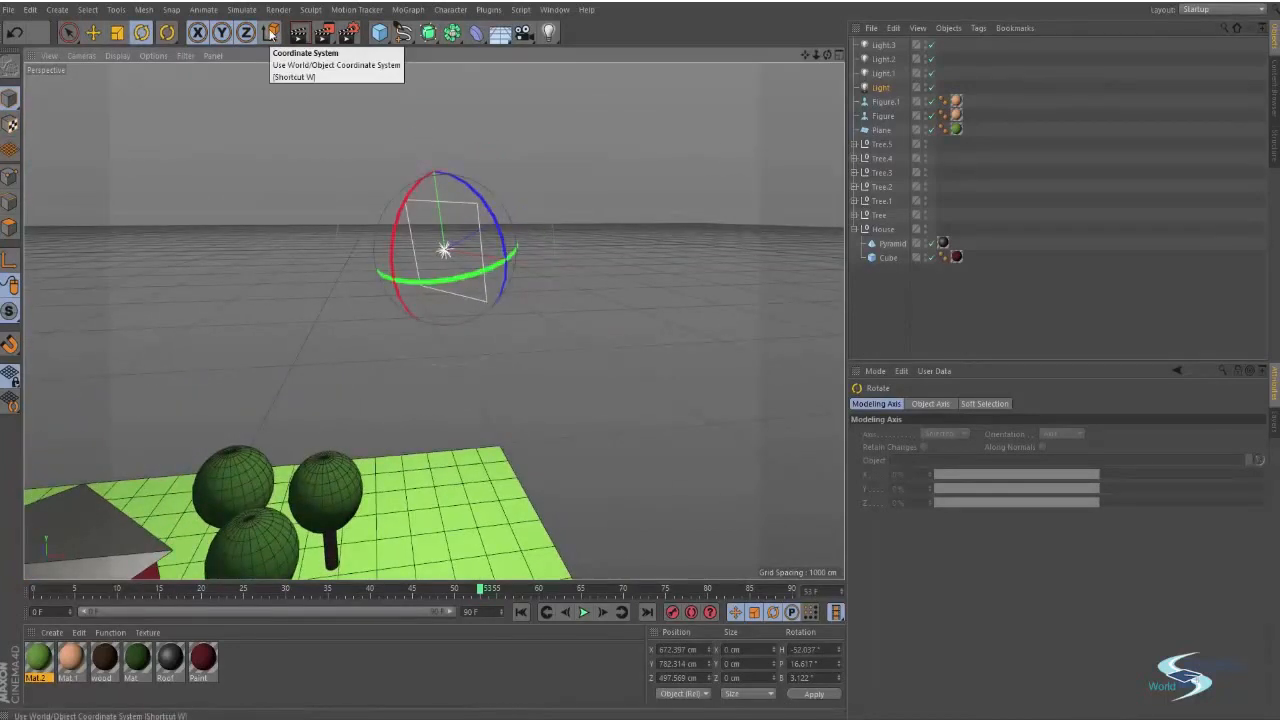
Toggle the coordinate system and refine the main light's rotation and position above the scene
click(271, 34)
click(271, 34)
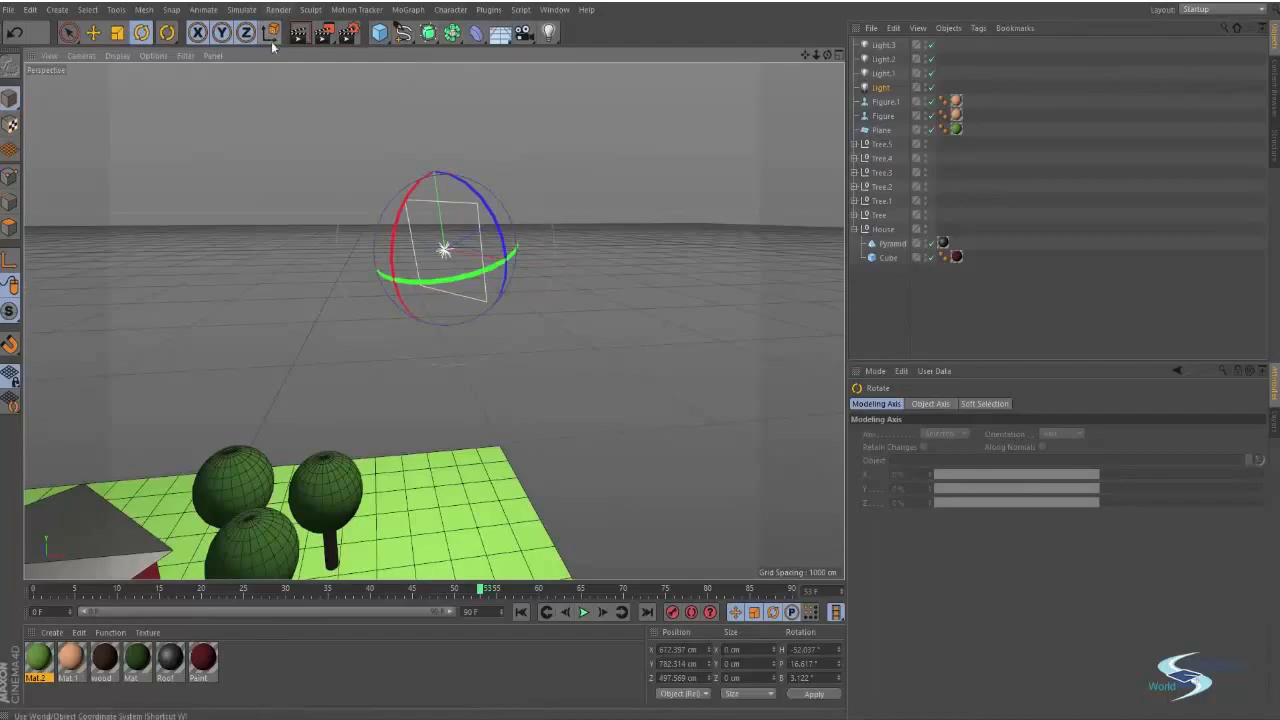
alt+drag(440, 250, 535, 332)
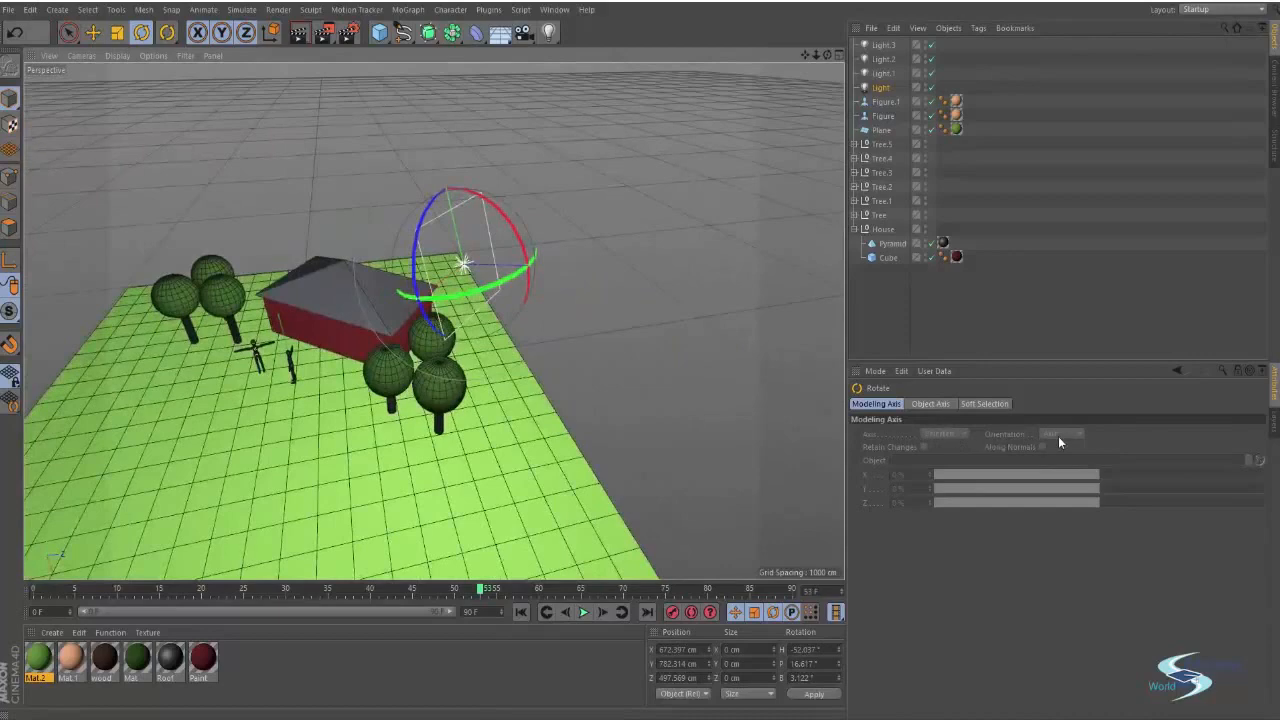
mouse_move(508, 225)
mouse_down()
mouse_move(481, 220)
mouse_move(496, 238)
mouse_move(471, 224)
mouse_move(482, 255)
mouse_move(520, 210)
mouse_up()
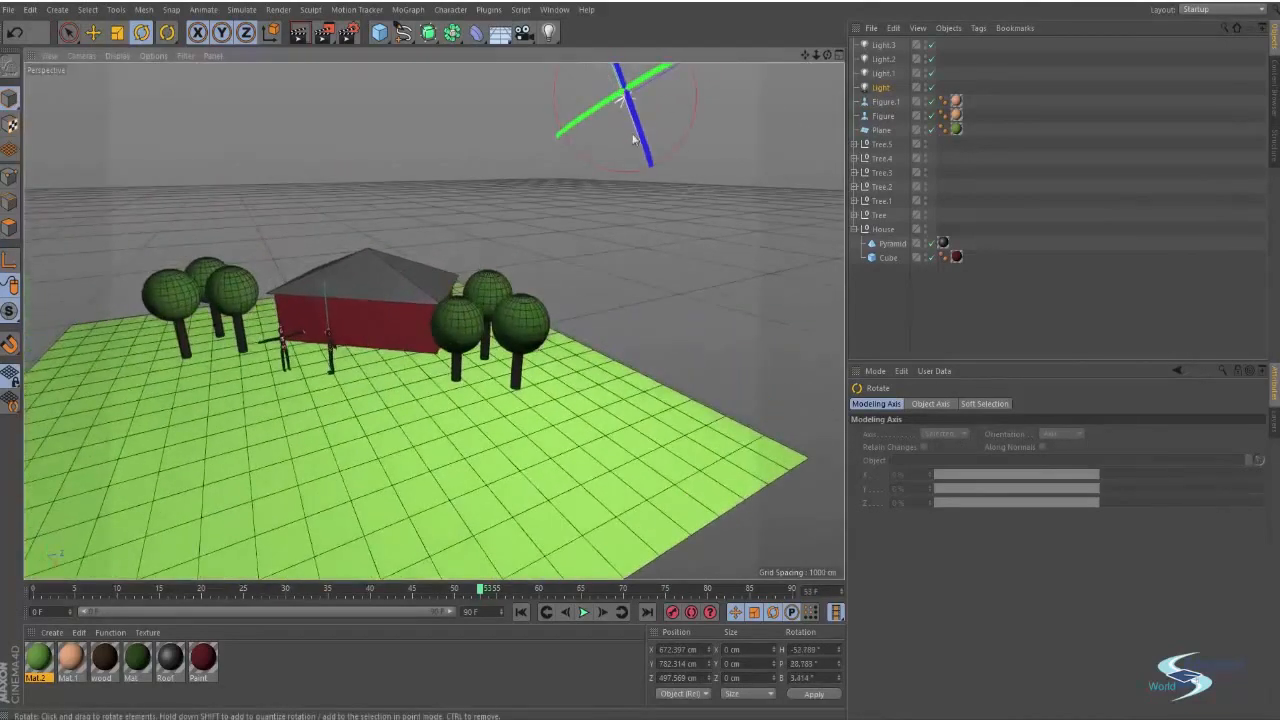
drag(684, 139, 701, 102)
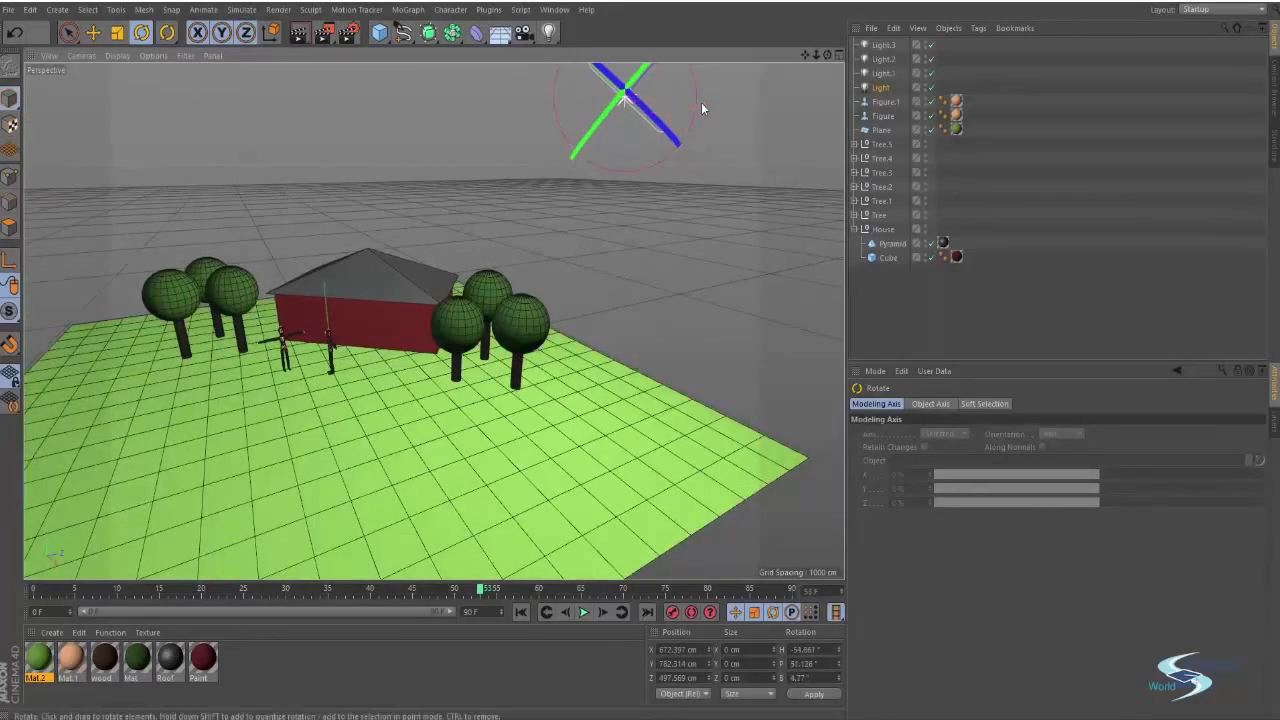
alt+drag(616, 84, 386, 231)
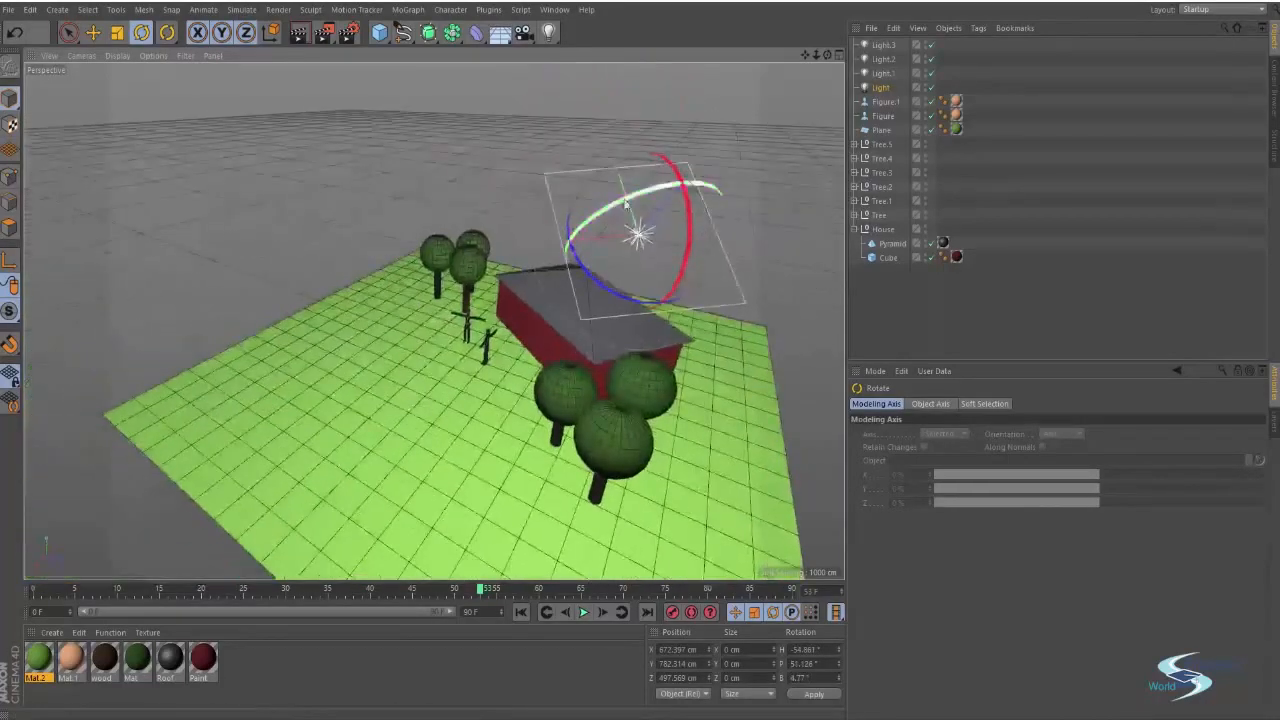
drag(632, 205, 777, 243)
key(e)
click(634, 229)
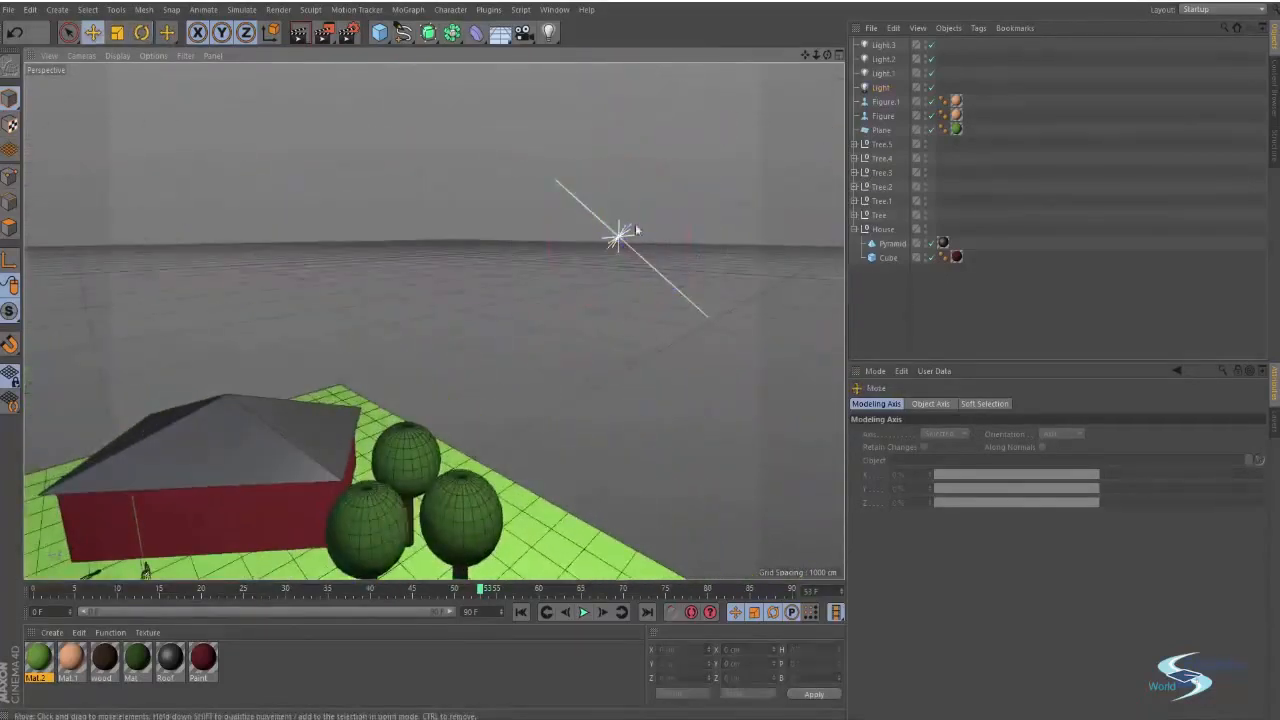
drag(622, 113, 684, 2)
click(650, 298)
alt+drag(650, 298, 698, 244)
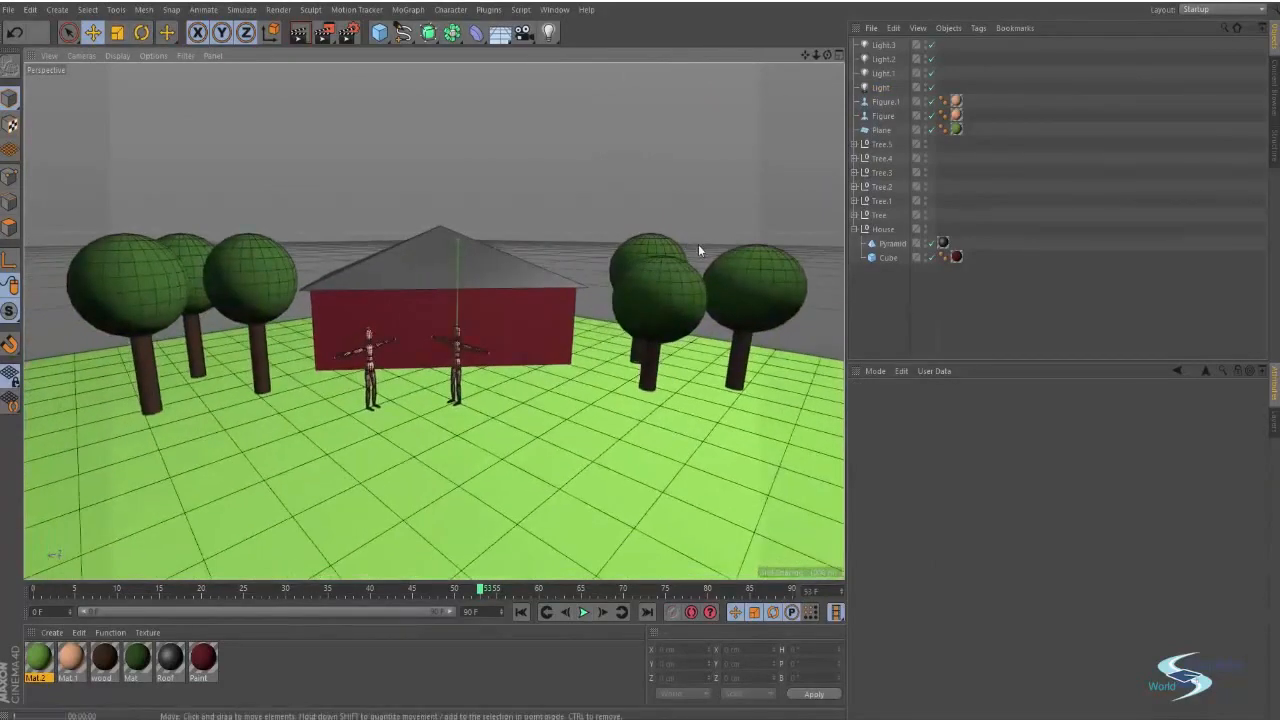
Render the viewport from the front and from close-ups of the figures and trees
key(ctrl+r)
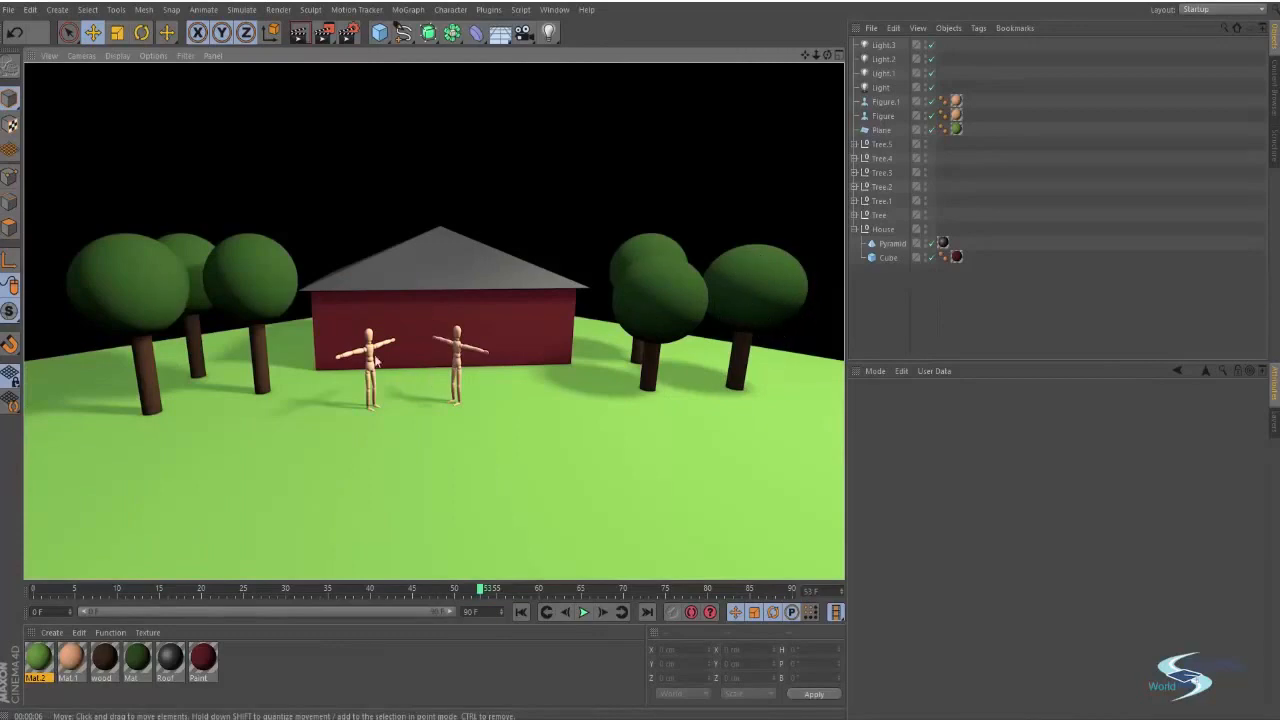
alt+right_drag(458, 348, 566, 321)
alt+drag(459, 374, 566, 366)
key(ctrl+r)
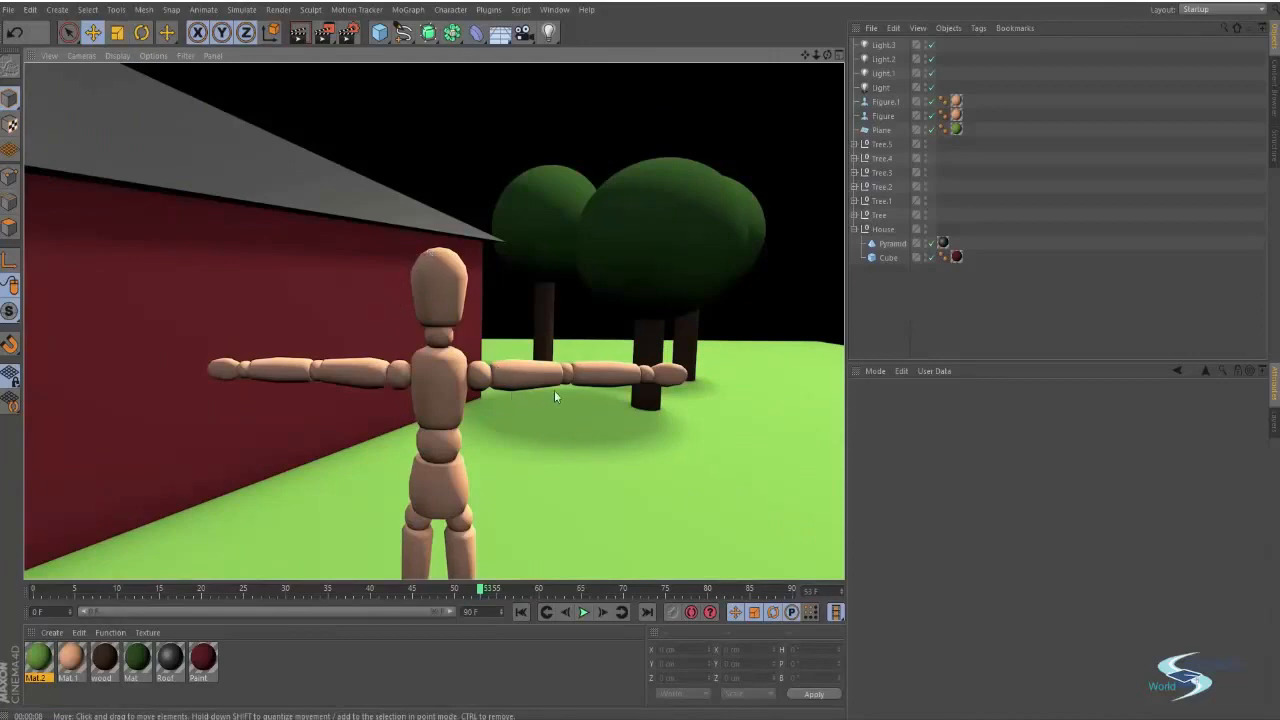
alt+drag(583, 386, 448, 338)
key(ctrl+r)
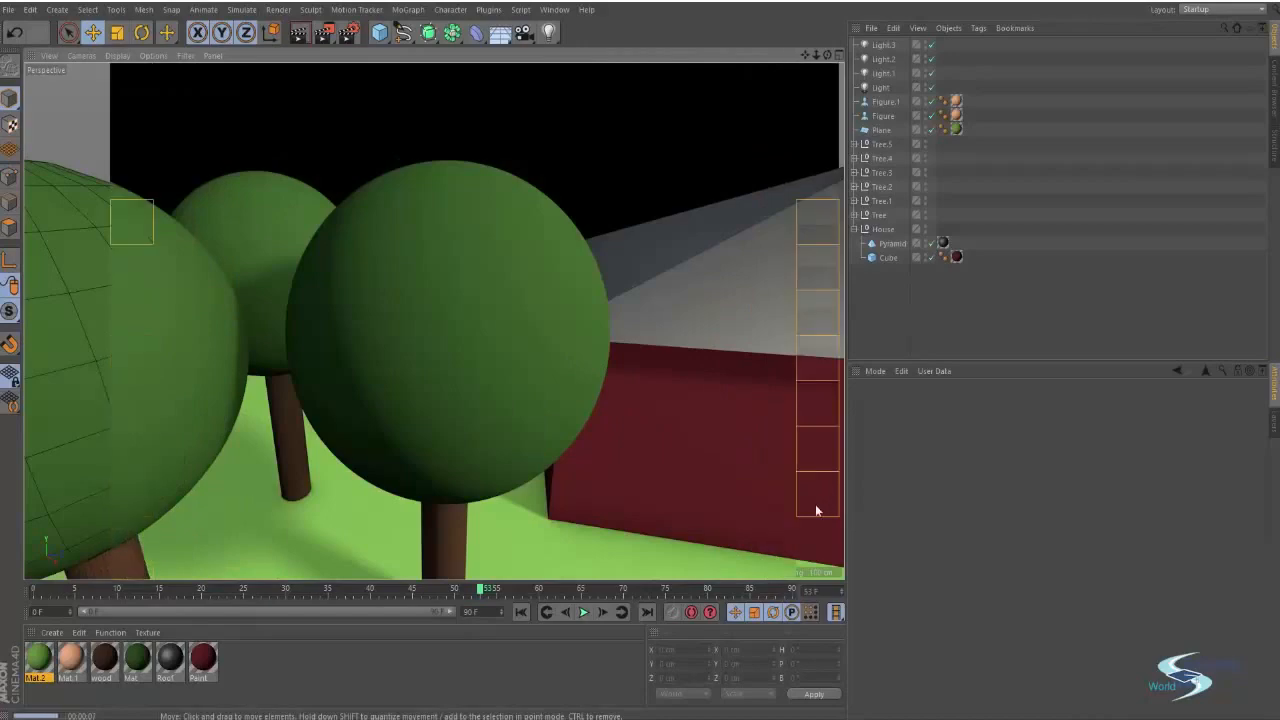
Examine the scene from an overview of the house, figures and trees
scroll(662, 377, down, 2)
scroll(434, 320, down, 5)
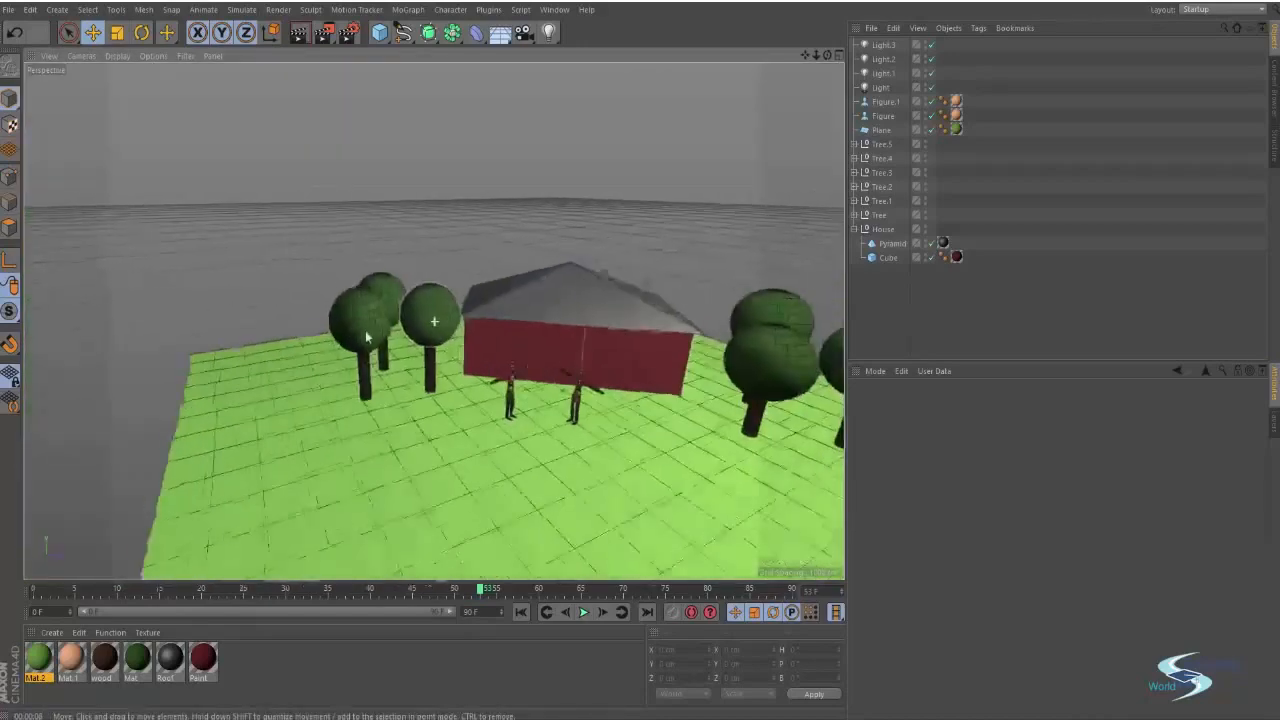
scroll(643, 337, up, 4)
scroll(569, 376, up, 2)
alt+drag(570, 374, 545, 338)
scroll(620, 346, down, 4)
mouse_move(740, 301)
alt+mouse_down()
mouse_move(566, 293)
mouse_move(665, 311)
mouse_move(730, 300)
mouse_move(720, 303)
alt+mouse_up()
scroll(625, 347, down, 2)
scroll(641, 348, up, 3)
alt+middle_drag(642, 349, 597, 359)
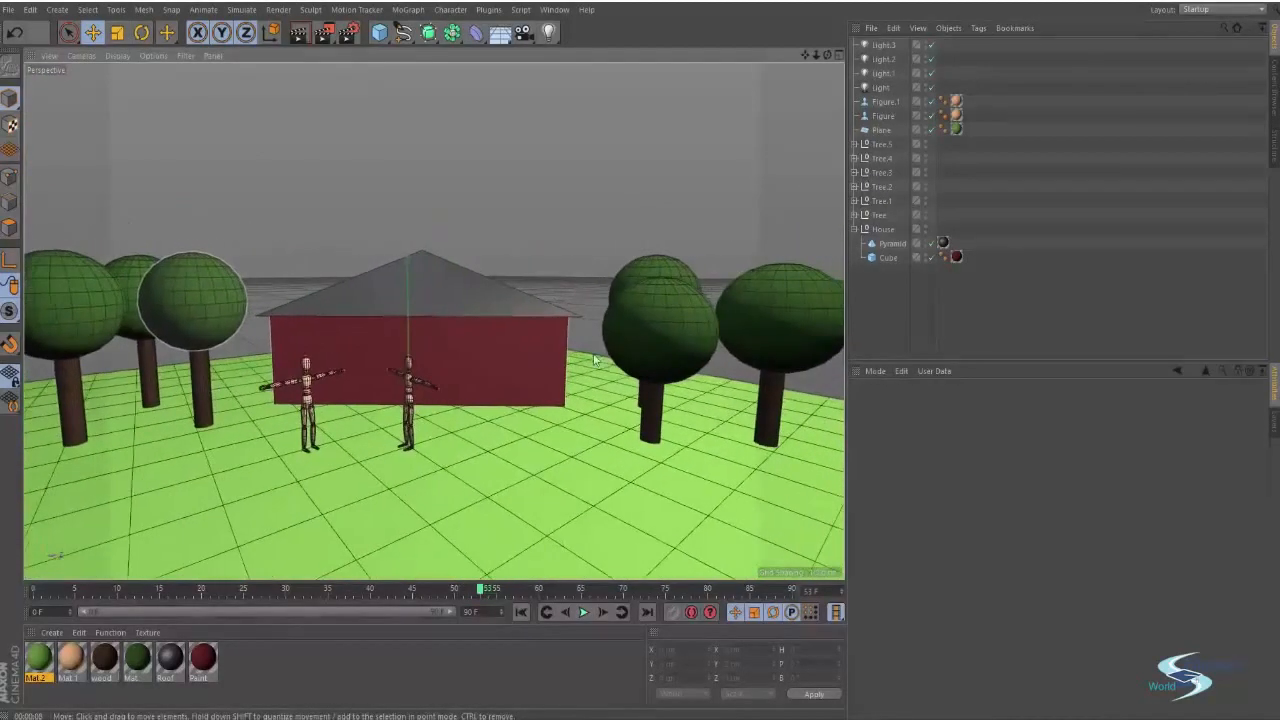
Render the viewport from a front view of the house, figures and trees
alt+drag(597, 359, 604, 341)
alt+middle_drag(604, 341, 622, 354)
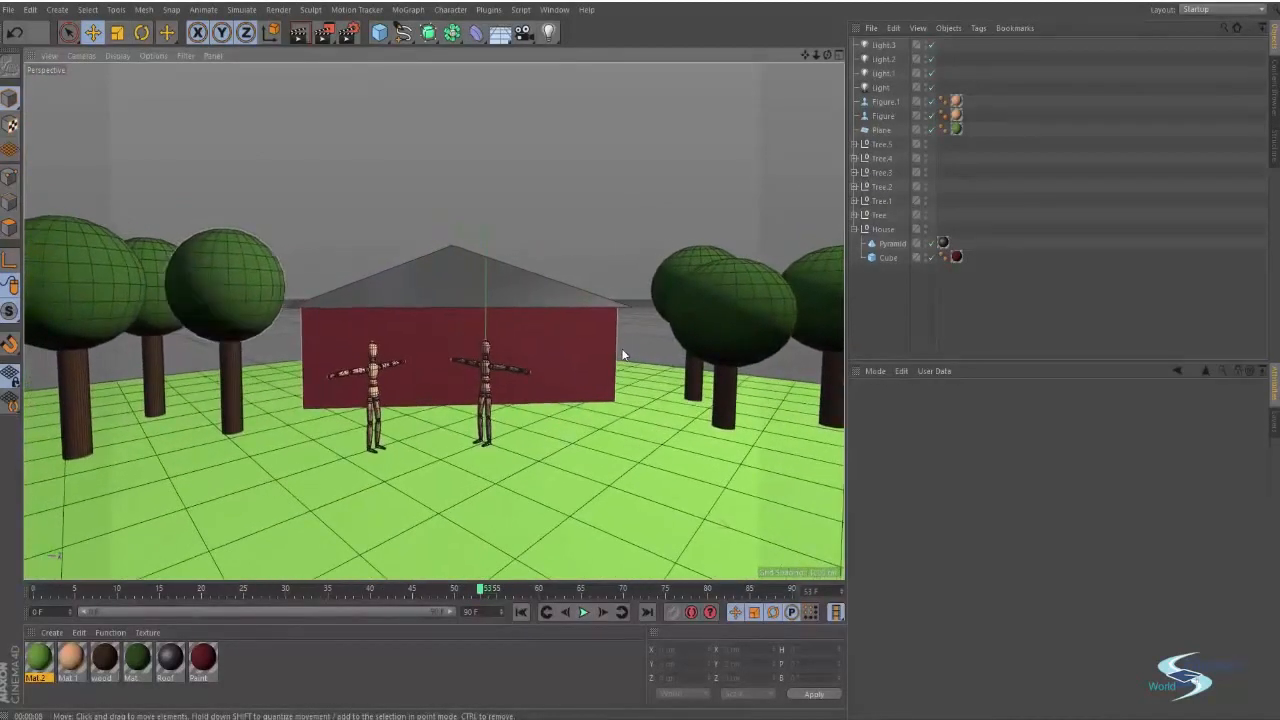
key(alt+r)
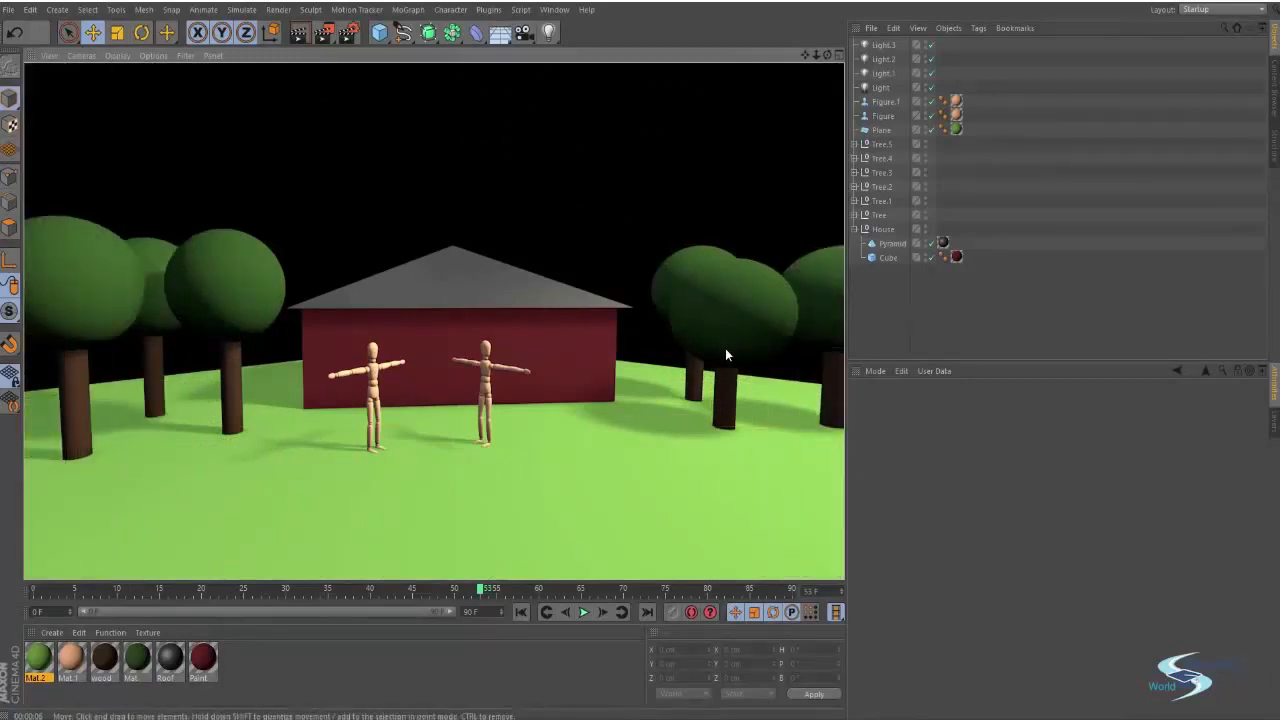
click(887, 303)
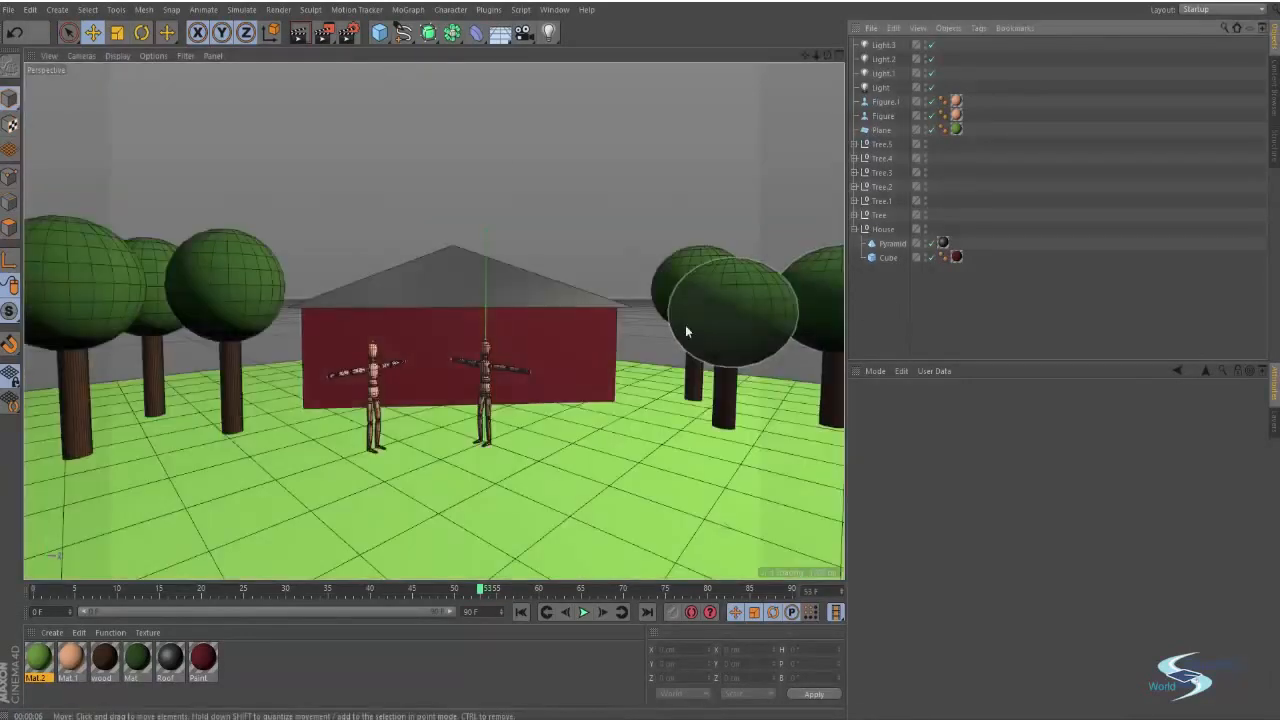
Add a new camera object to the scene at the current view
mouse_move(724, 298)
alt+mouse_down()
mouse_move(722, 315)
mouse_move(716, 294)
mouse_move(733, 290)
mouse_move(710, 275)
alt+mouse_up()
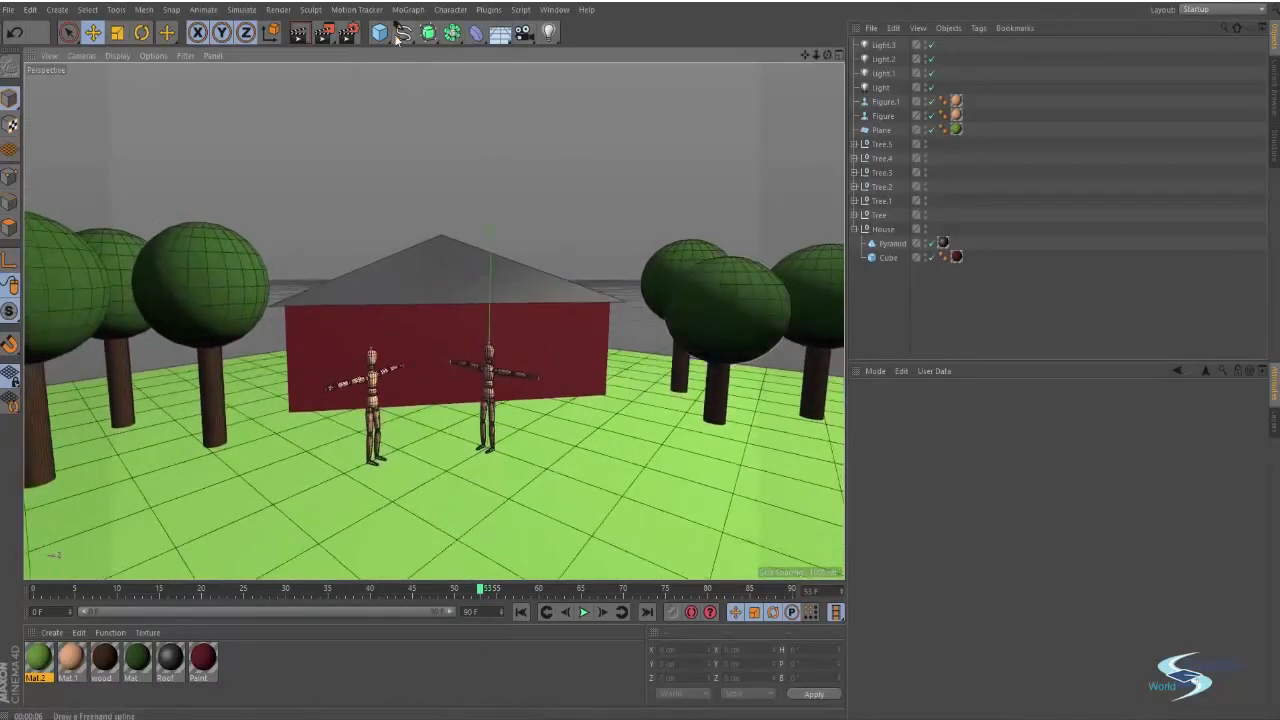
click(530, 34)
click(607, 30)
click(525, 34)
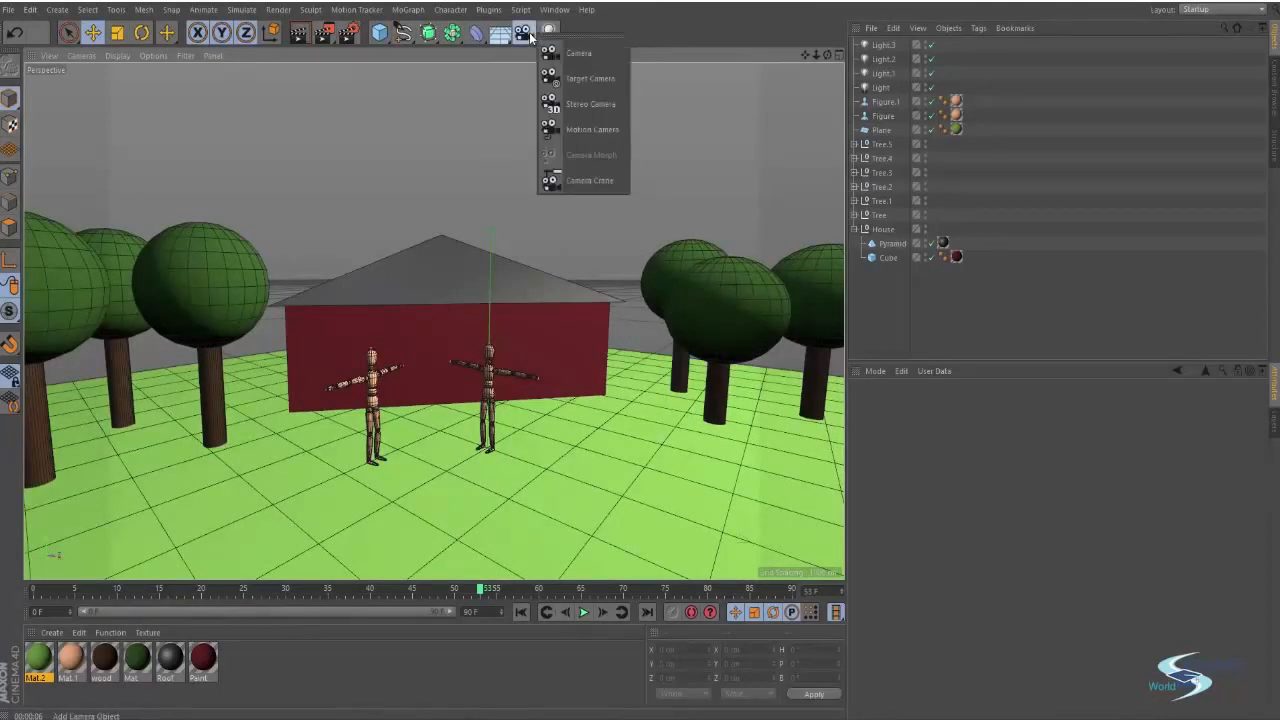
click(601, 24)
click(526, 34)
click(604, 21)
click(524, 34)
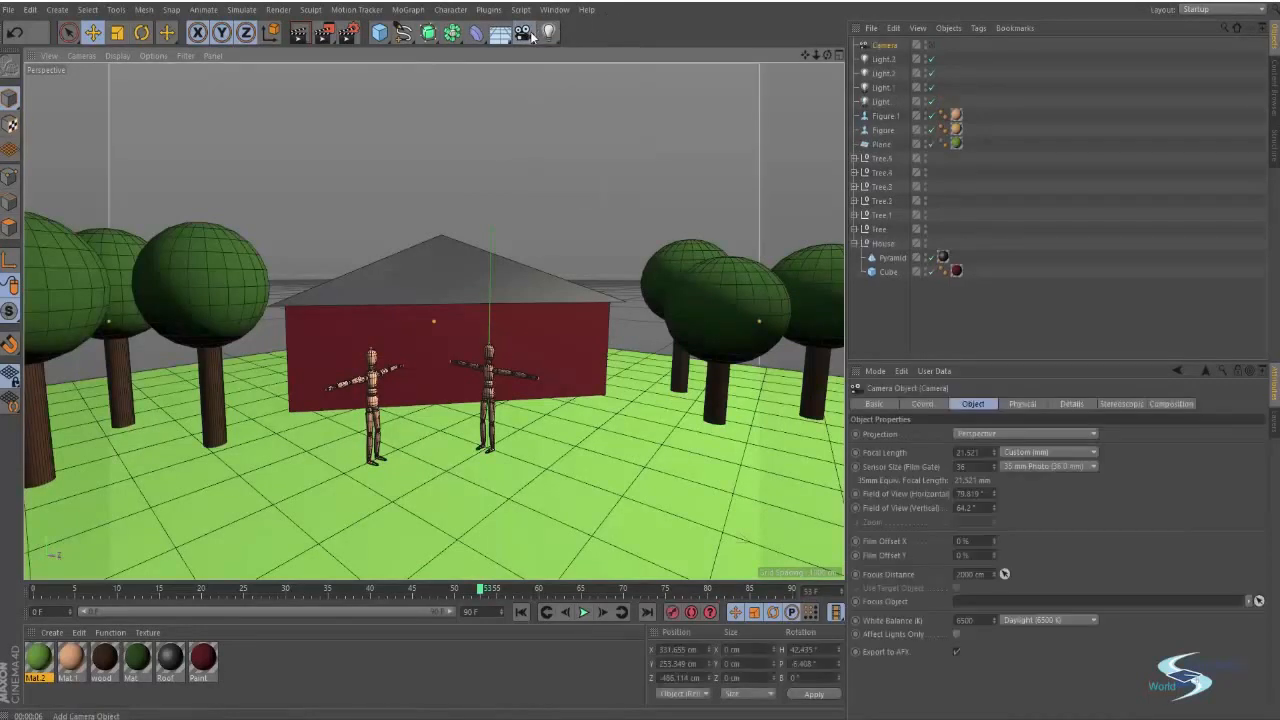
click(524, 34)
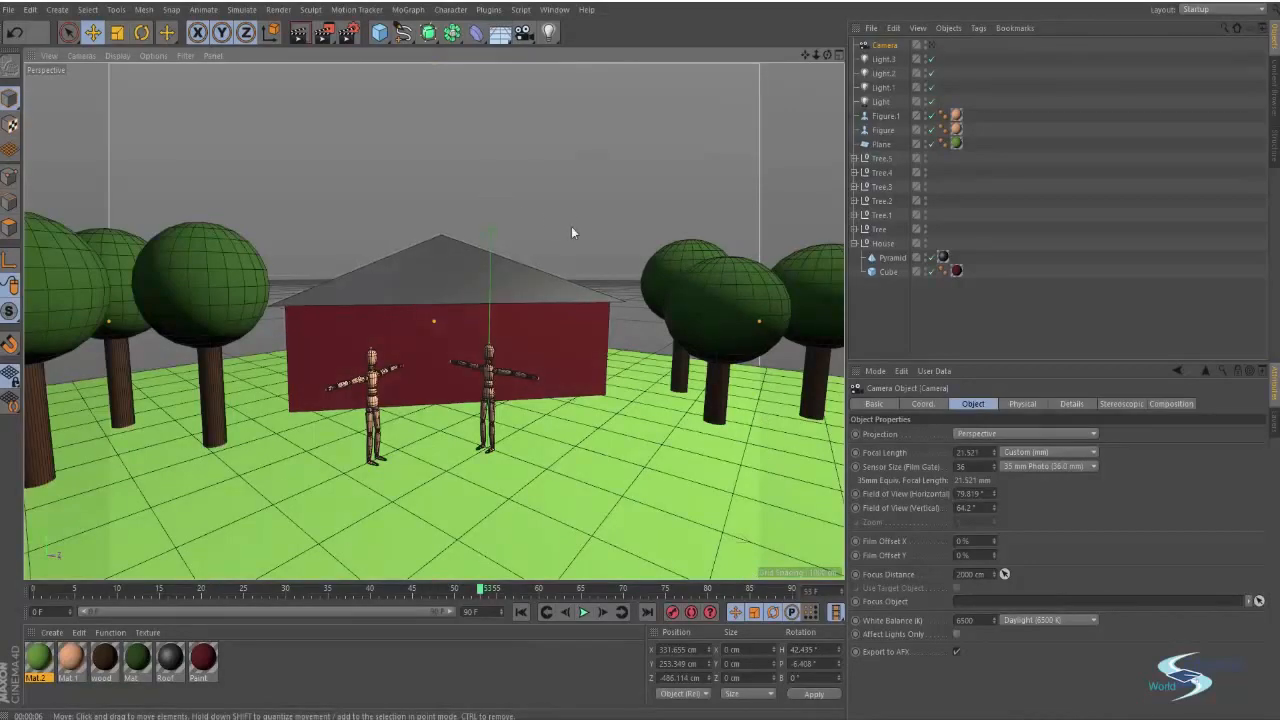
Position the camera off to the side of the ground plane, aimed toward the house and trees
alt+drag(408, 291, 406, 291)
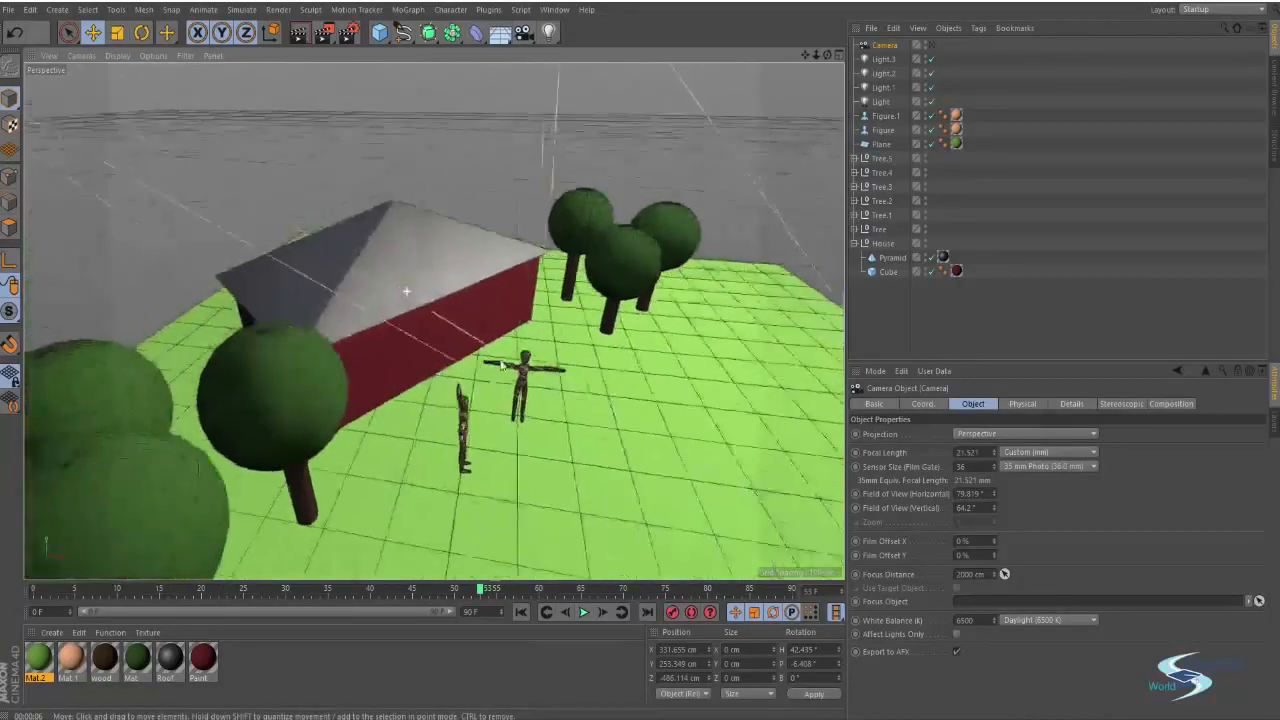
alt+drag(502, 366, 645, 352)
scroll(356, 298, down, 6)
alt+drag(497, 343, 577, 306)
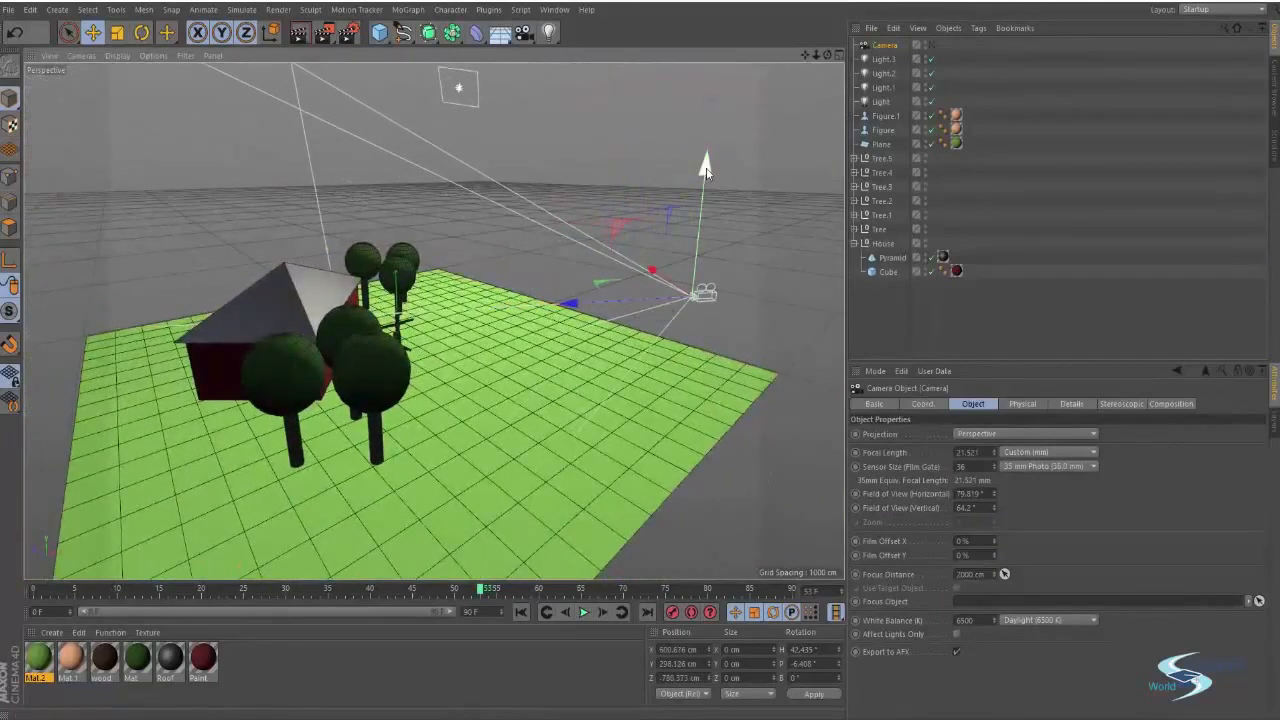
drag(706, 172, 704, 187)
drag(569, 319, 514, 309)
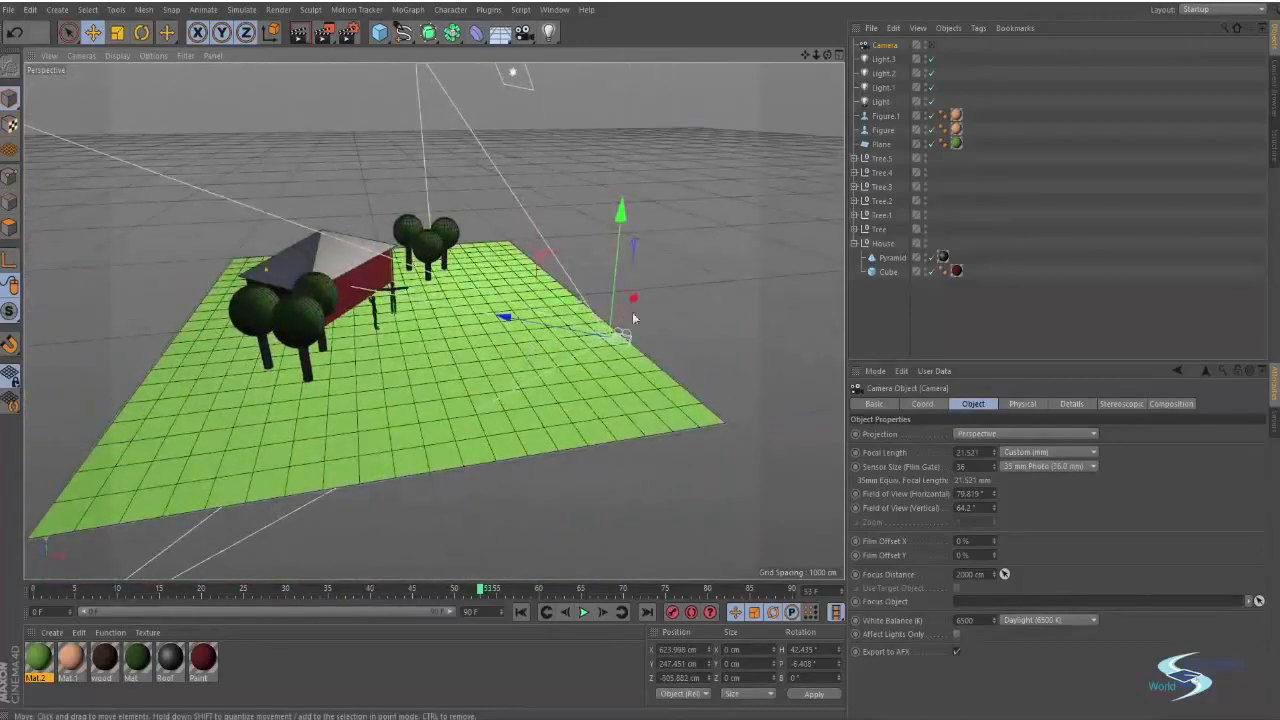
alt+drag(633, 318, 528, 330)
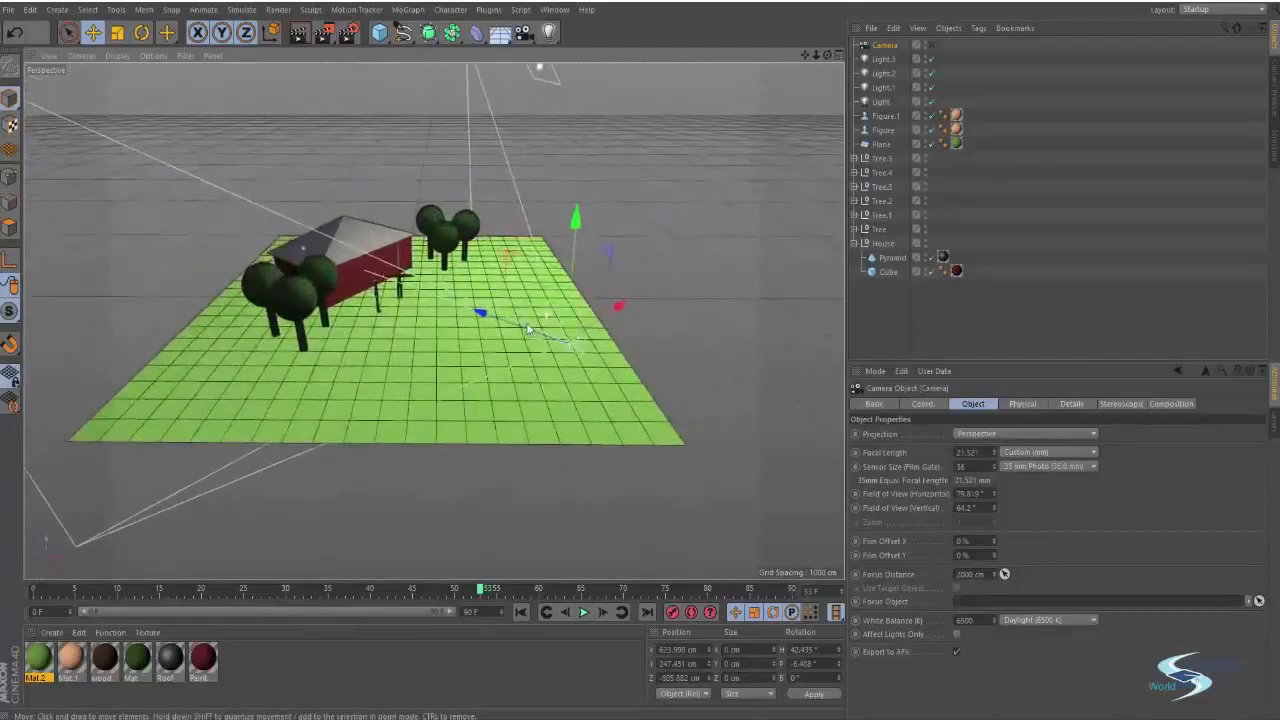
Look through the camera and orbit it to frame the house and figures from above
click(932, 47)
click(932, 47)
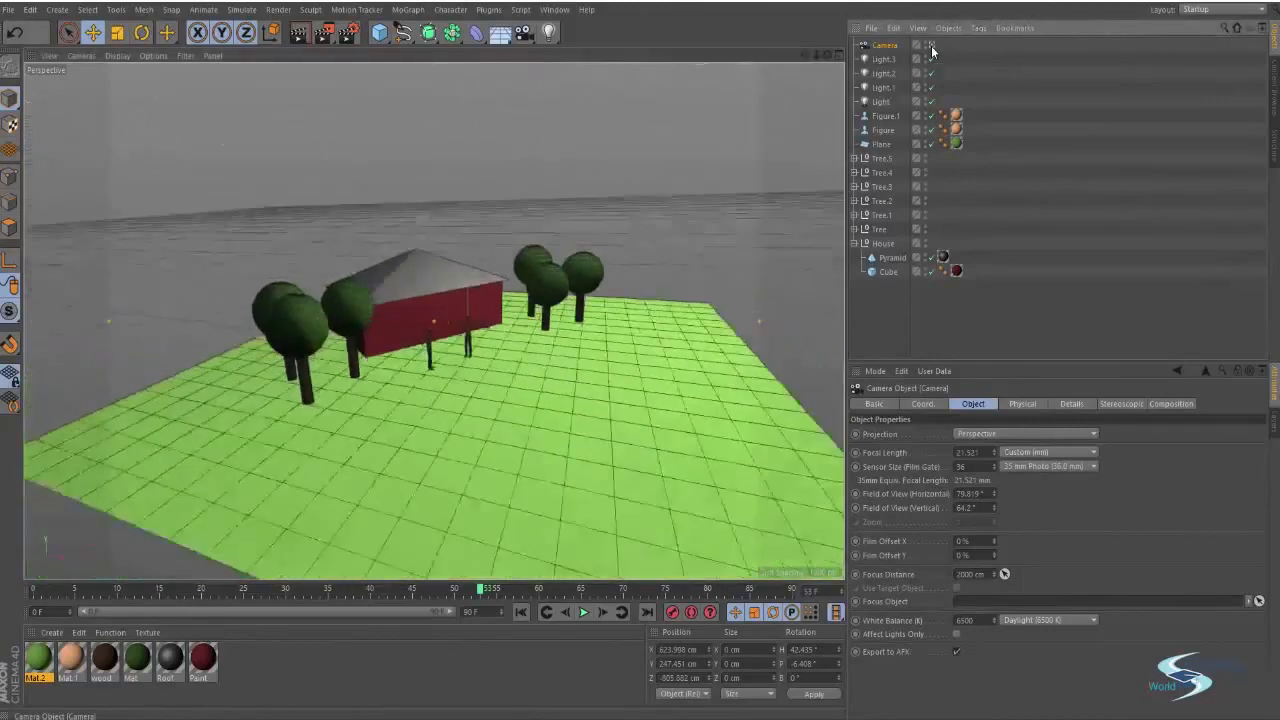
click(932, 47)
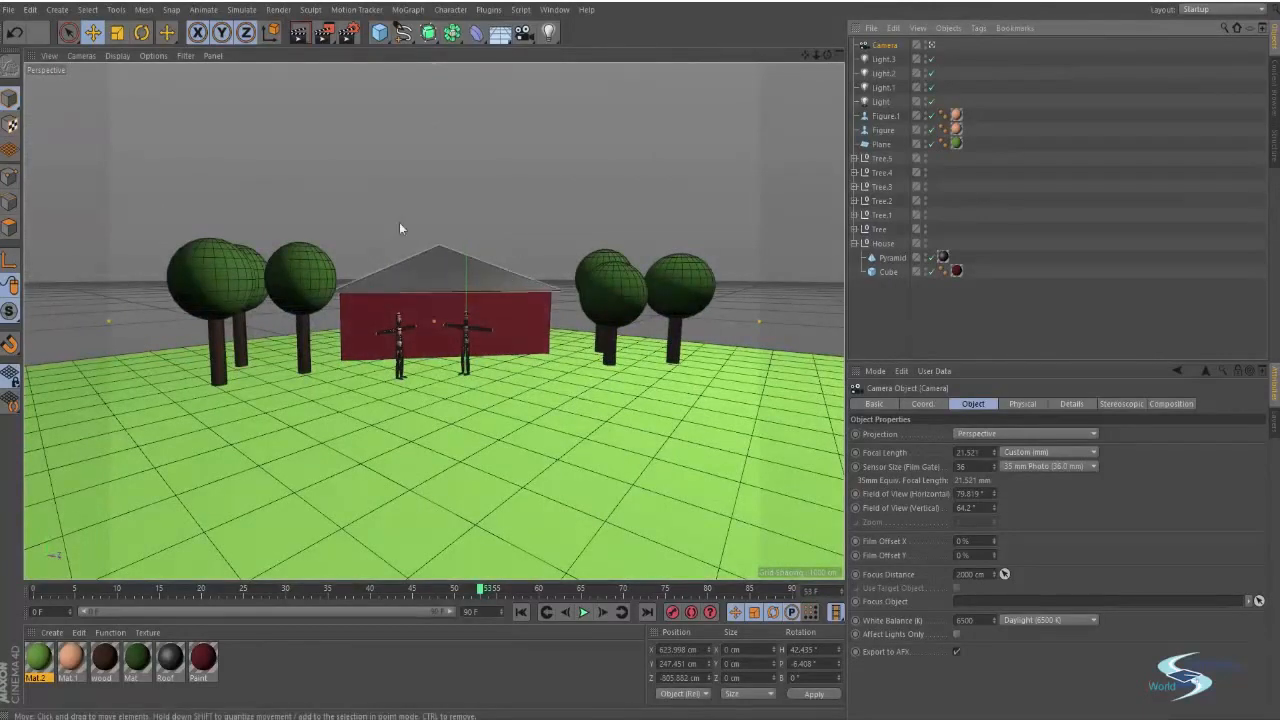
alt+middle_drag(497, 260, 385, 208)
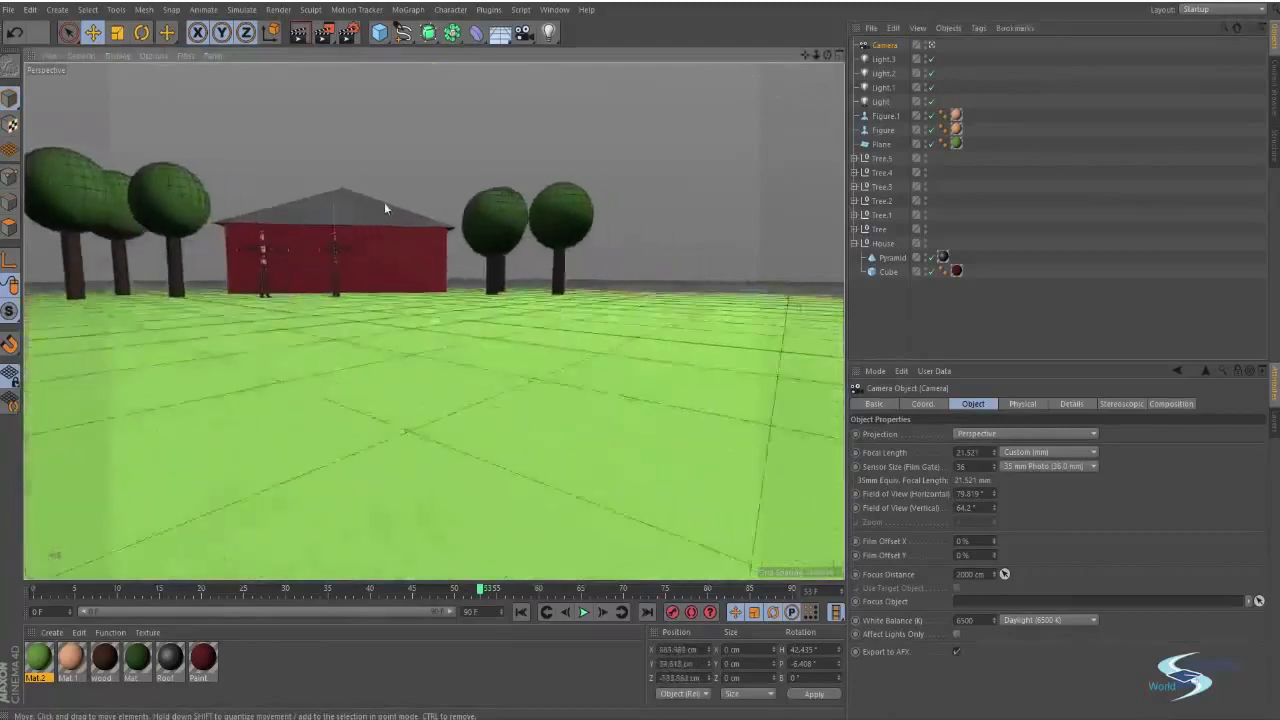
alt+drag(384, 208, 549, 357)
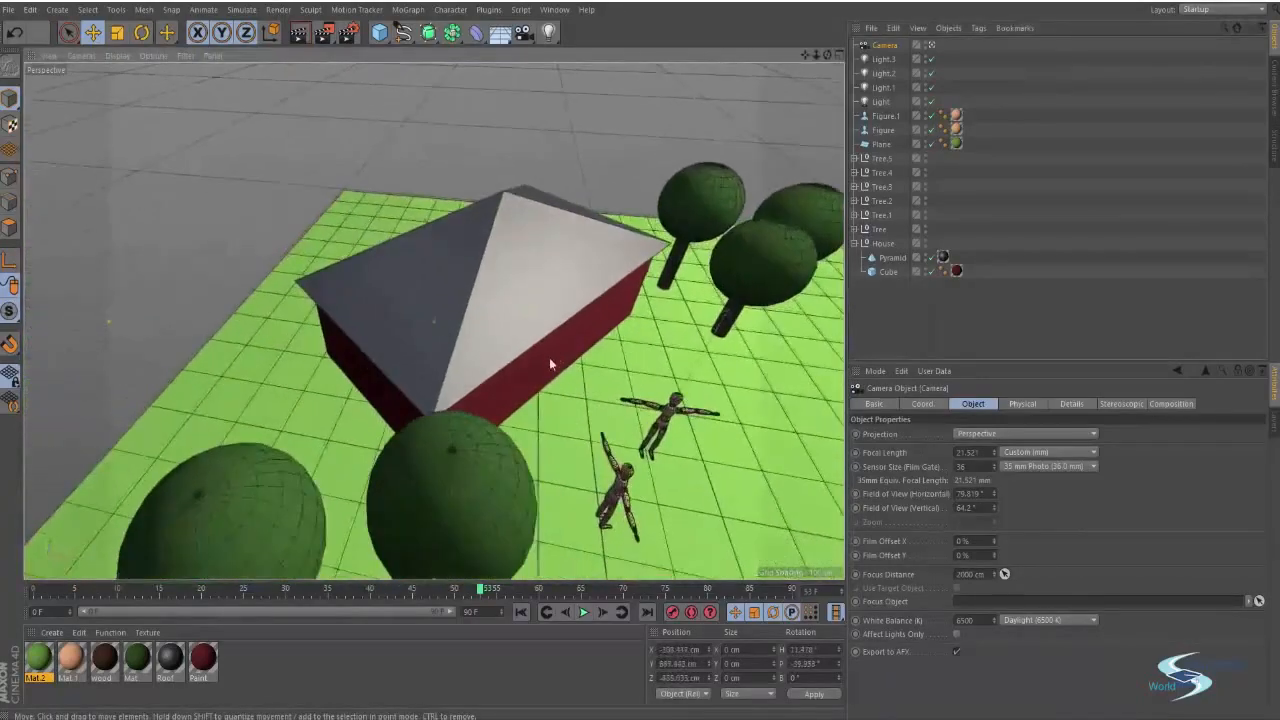
Leave the camera view, move the camera in front of the house, and look through it again
click(932, 47)
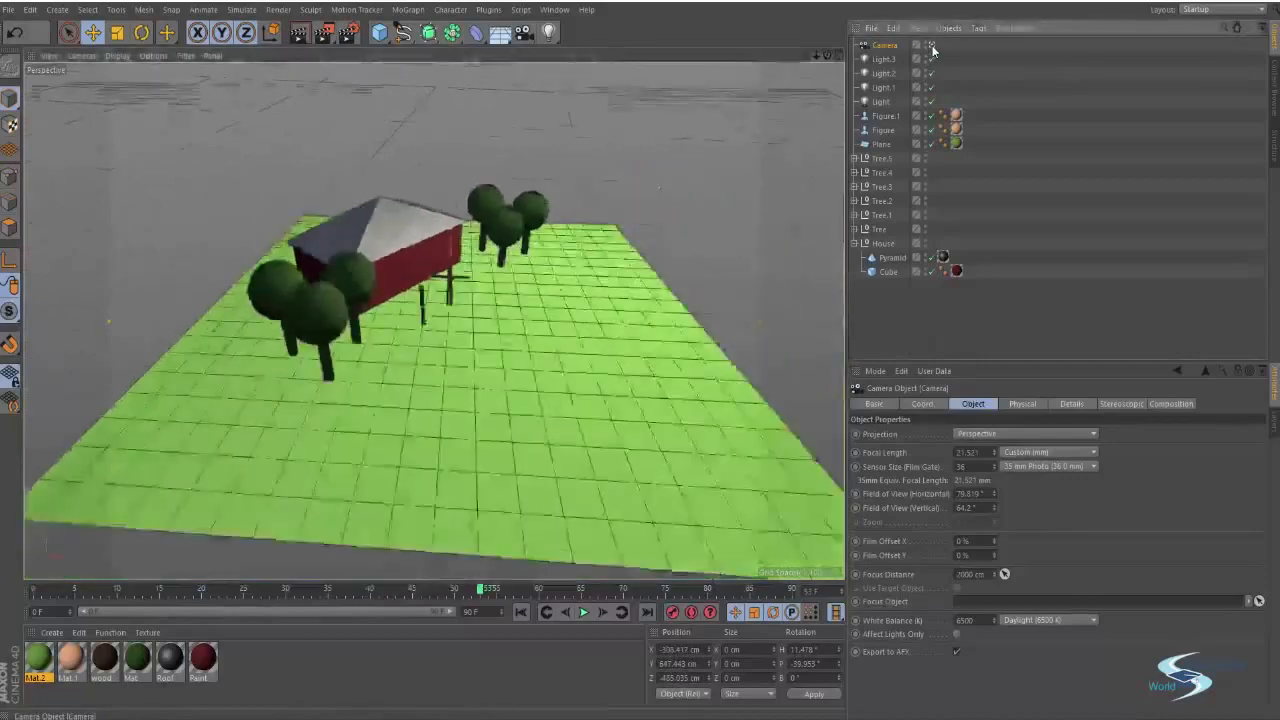
alt+drag(557, 192, 298, 345)
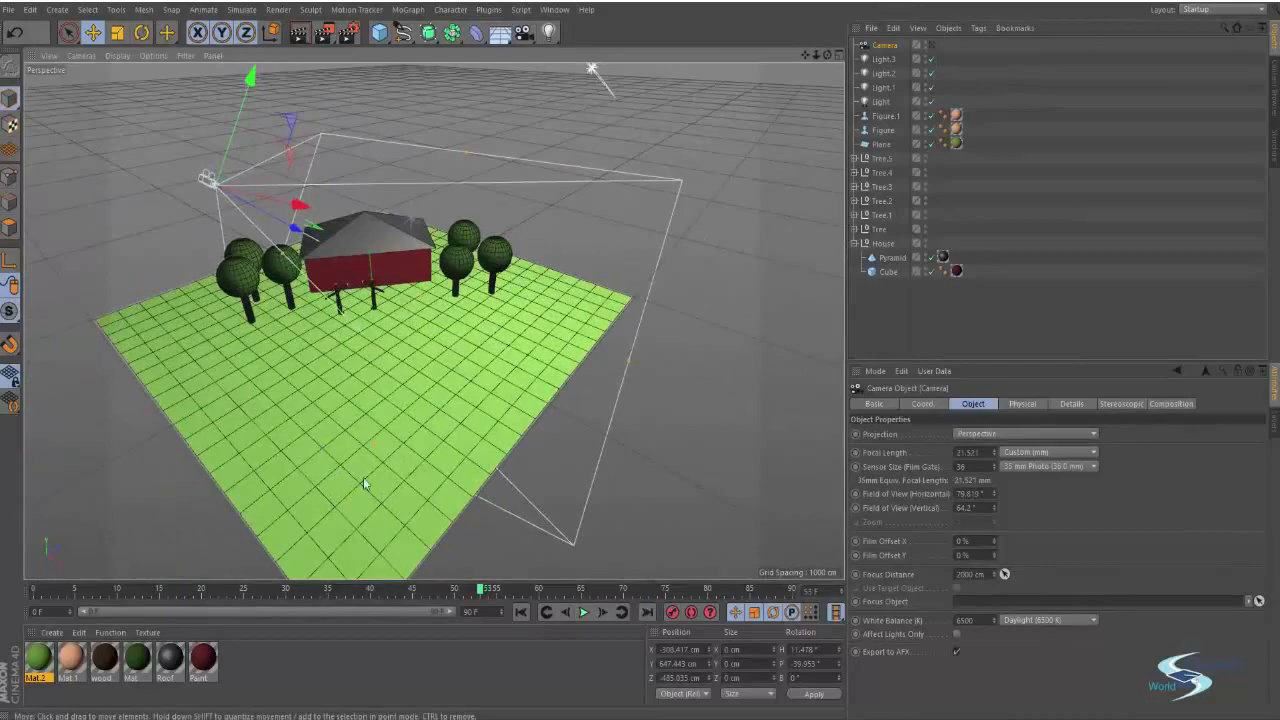
click(931, 45)
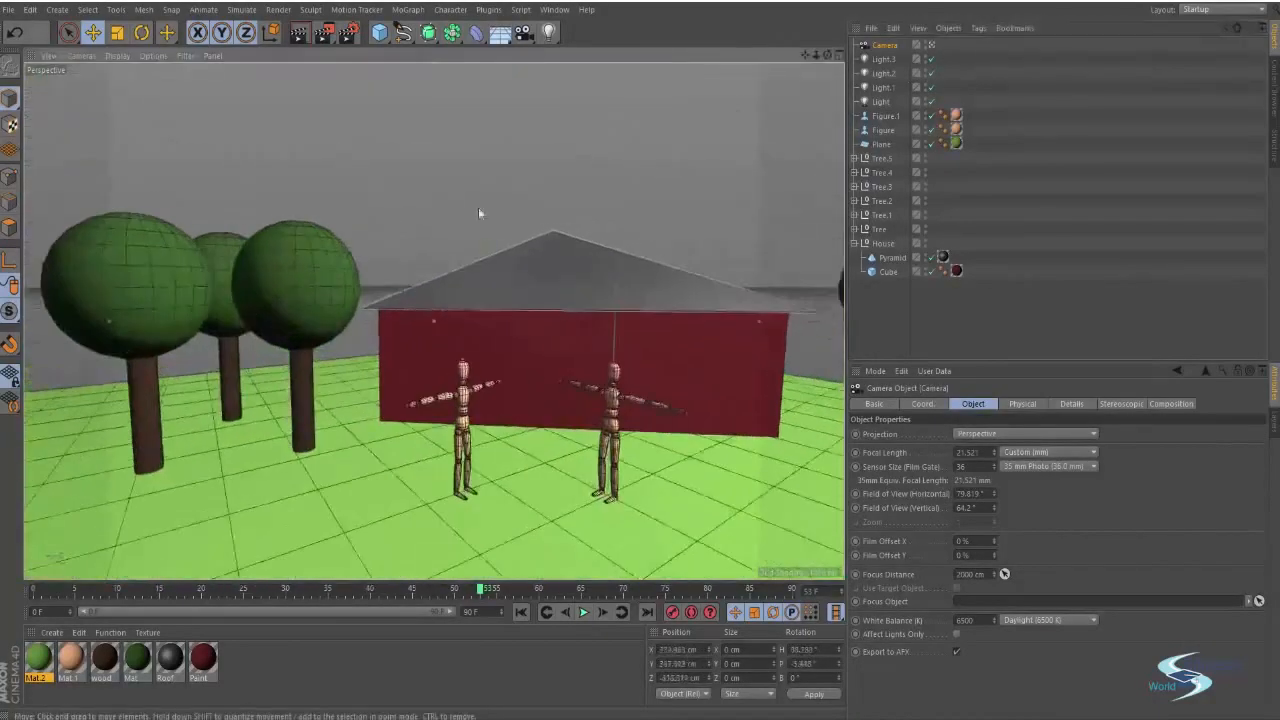
Reframe the camera view on the house and figures and set its focal length to about 64 mm
scroll(456, 224, down, 5)
alt+drag(430, 264, 518, 298)
scroll(500, 316, up, 1)
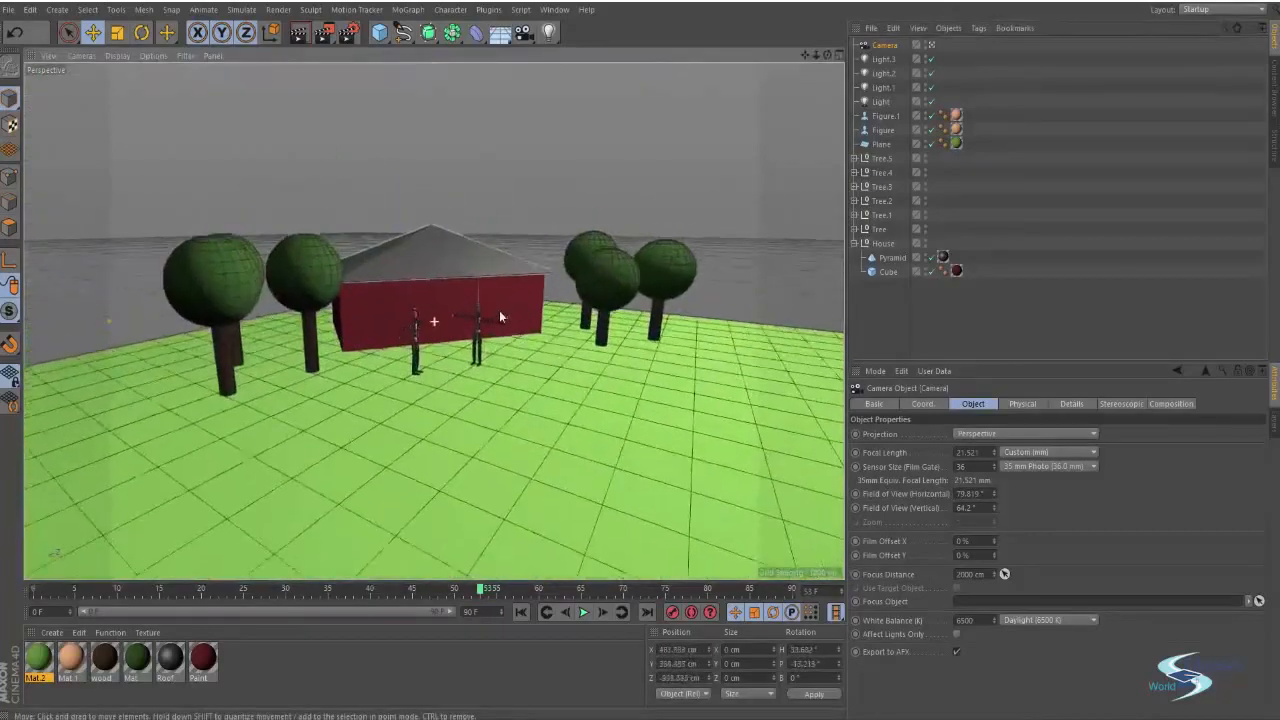
scroll(502, 317, up, 2)
scroll(502, 308, down, 1)
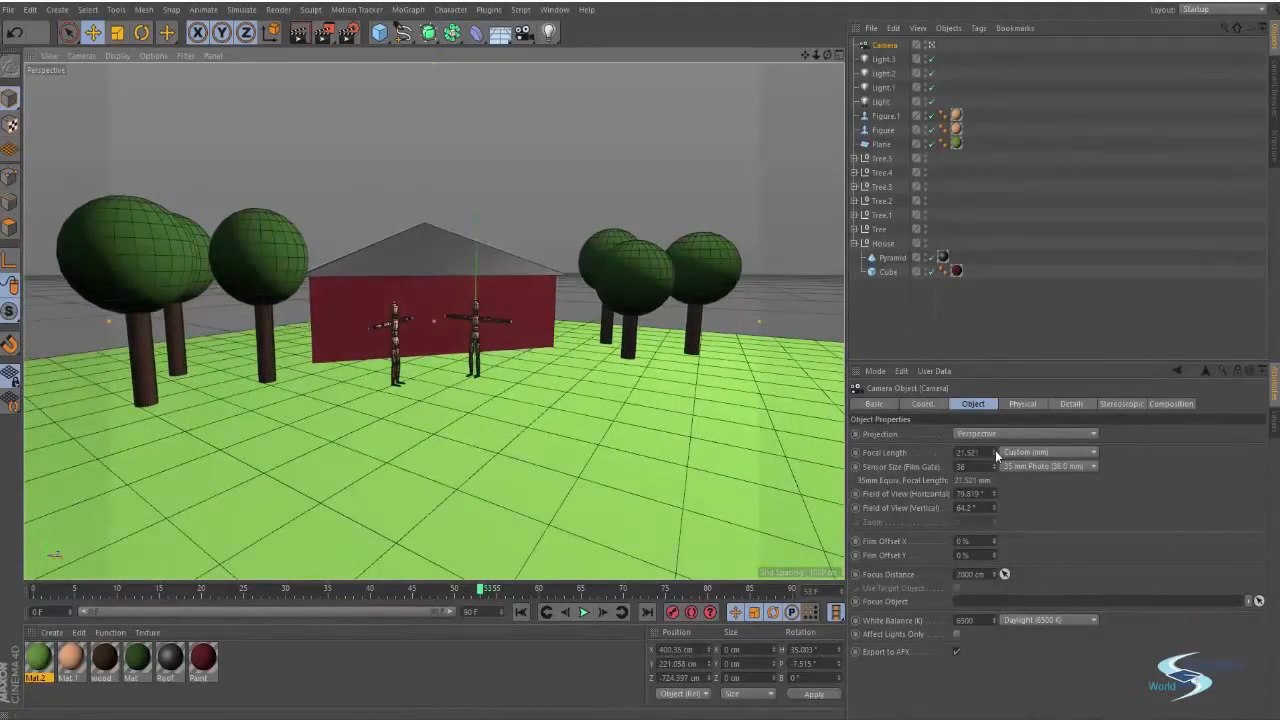
drag(995, 450, 1000, 414)
Move the camera closer to the figures and look through it for a close-up framing
click(933, 45)
scroll(418, 266, down, 3)
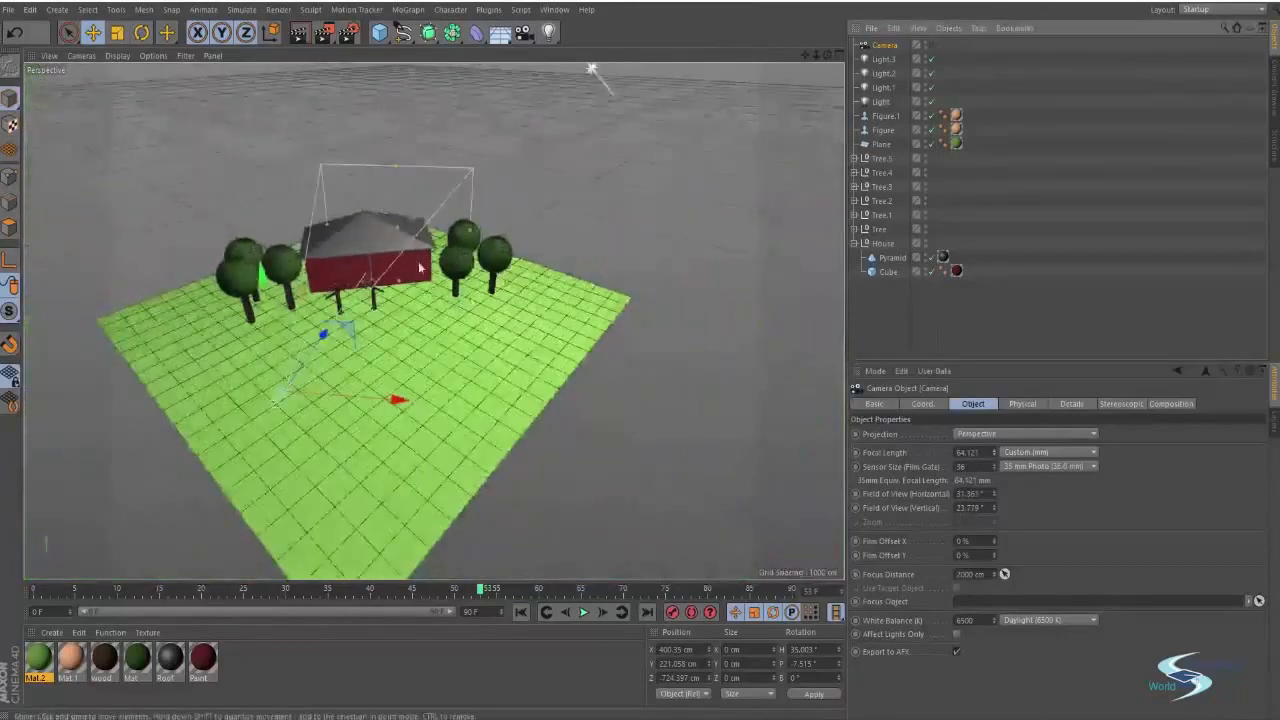
alt+drag(432, 254, 530, 315)
scroll(500, 350, up, 4)
alt+drag(496, 357, 539, 292)
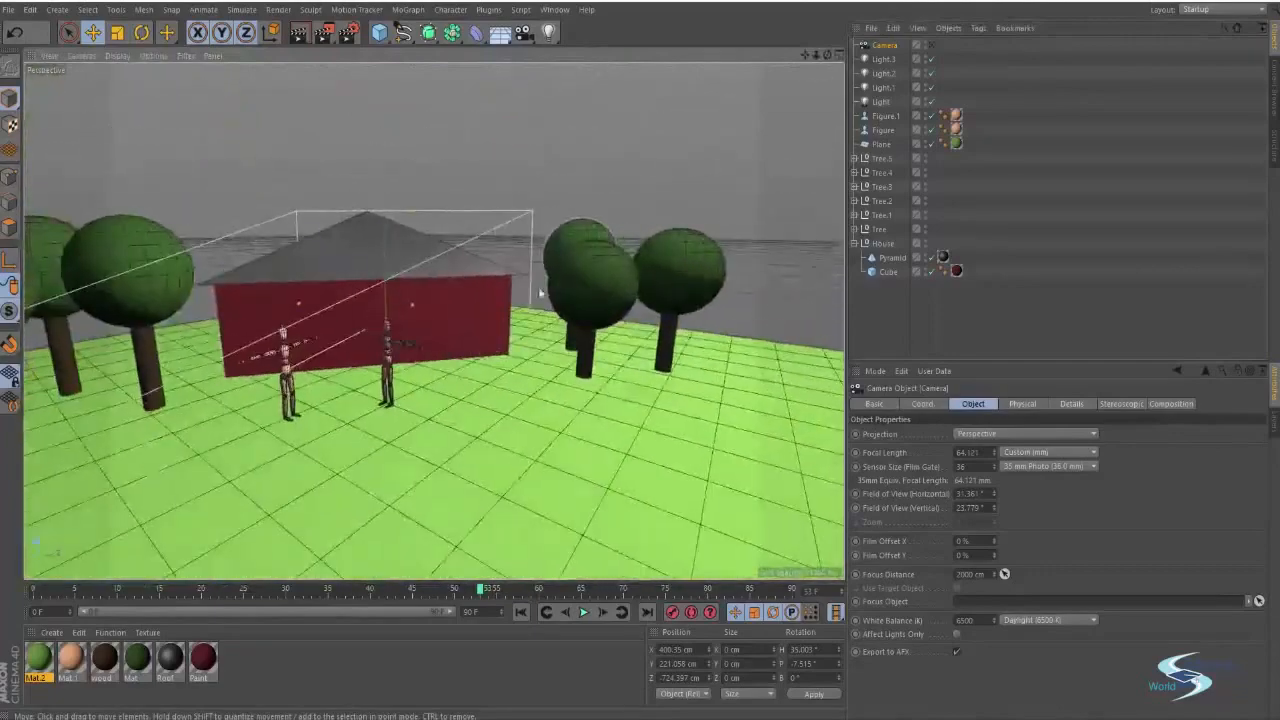
click(930, 46)
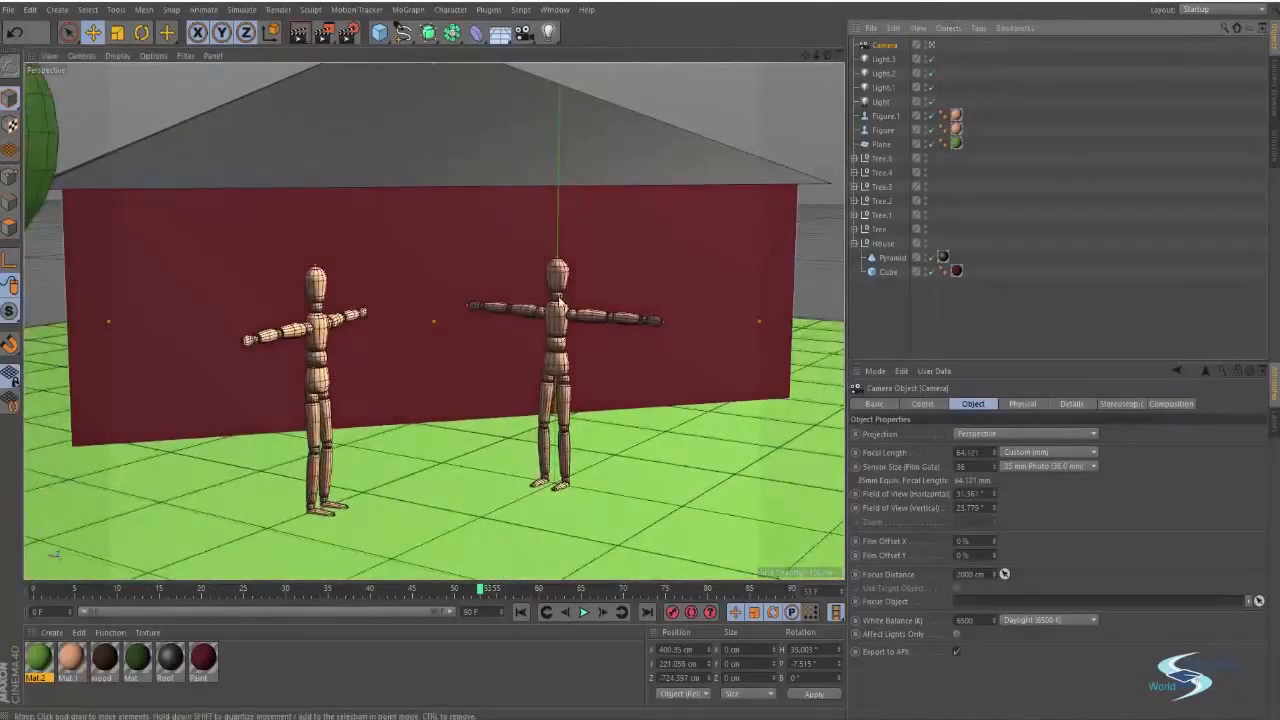
alt+drag(540, 312, 595, 262)
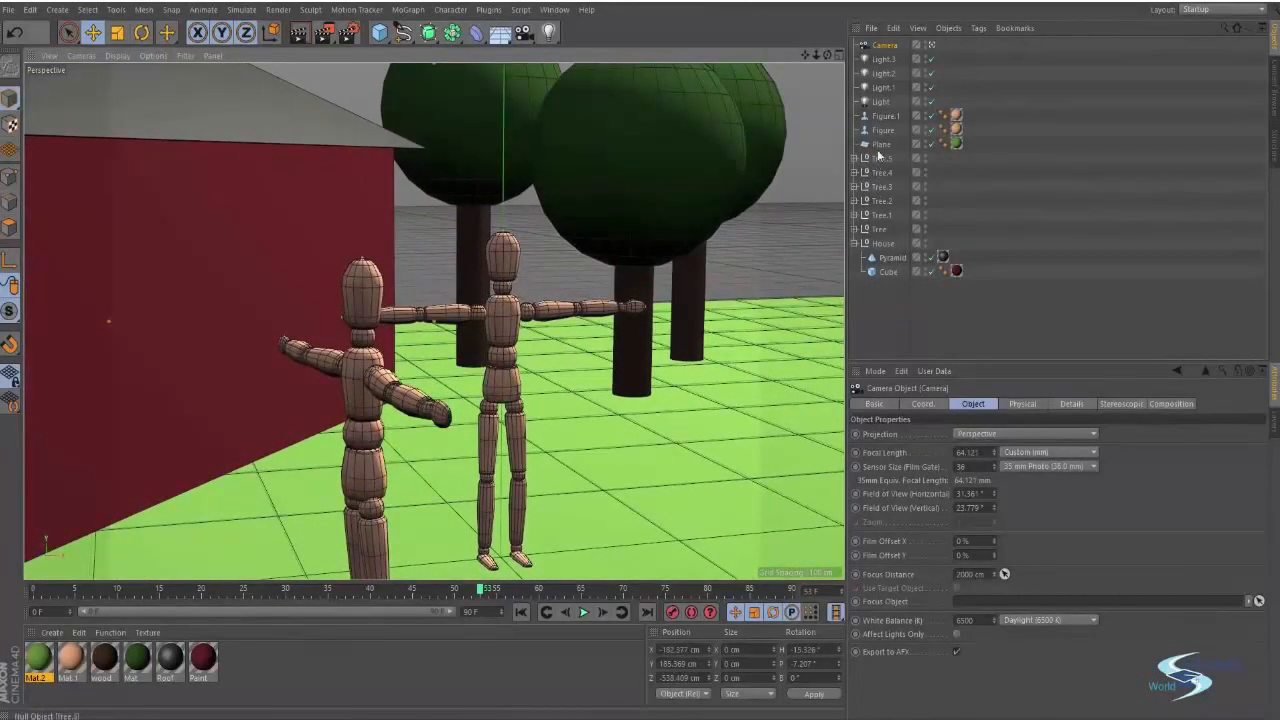
Select the first figure and move it forward toward the camera
click(883, 117)
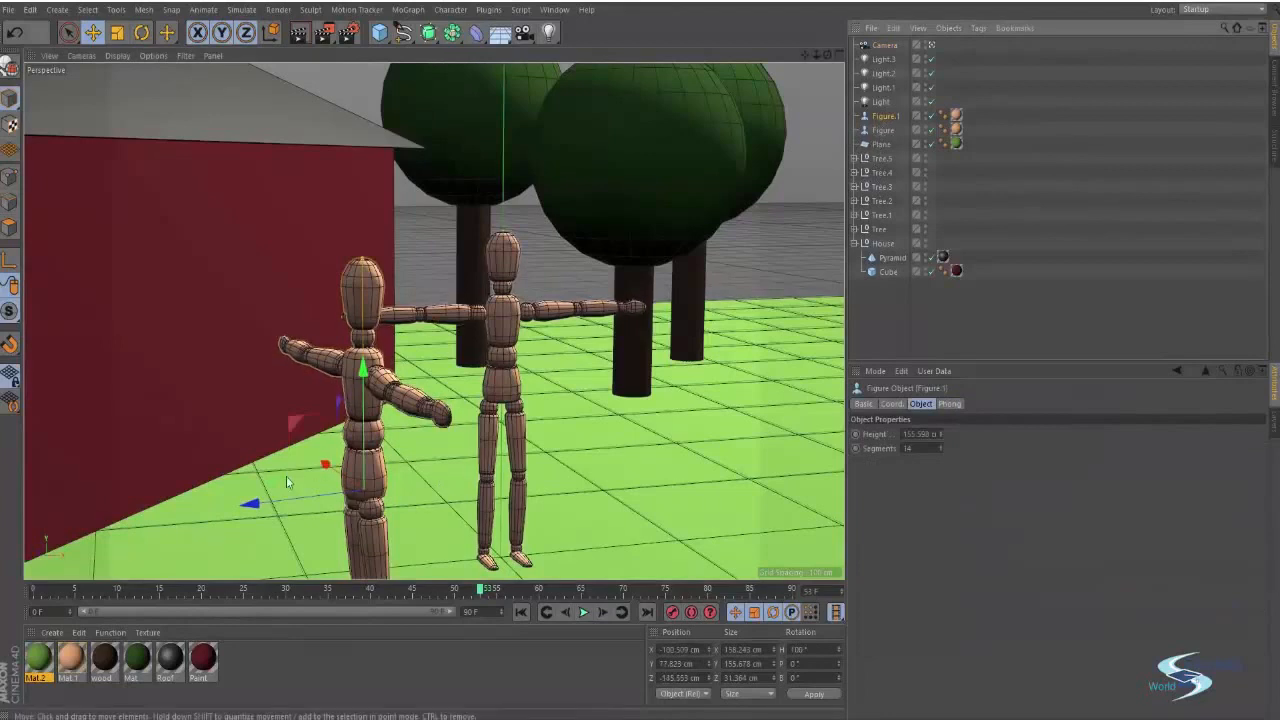
drag(271, 482, 700, 460)
key(r)
key(e)
click(795, 261)
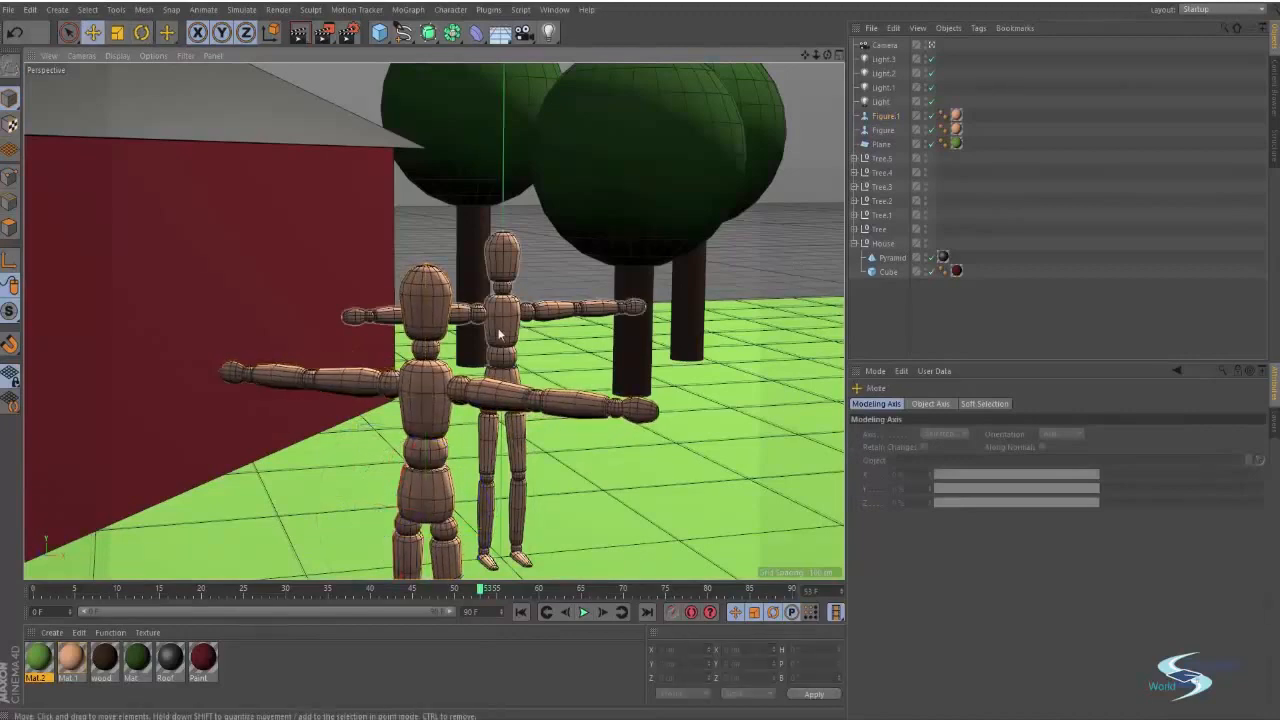
Zoom in on the second figure and move it slightly to the left
scroll(500, 330, up, 5)
alt+drag(500, 300, 502, 293)
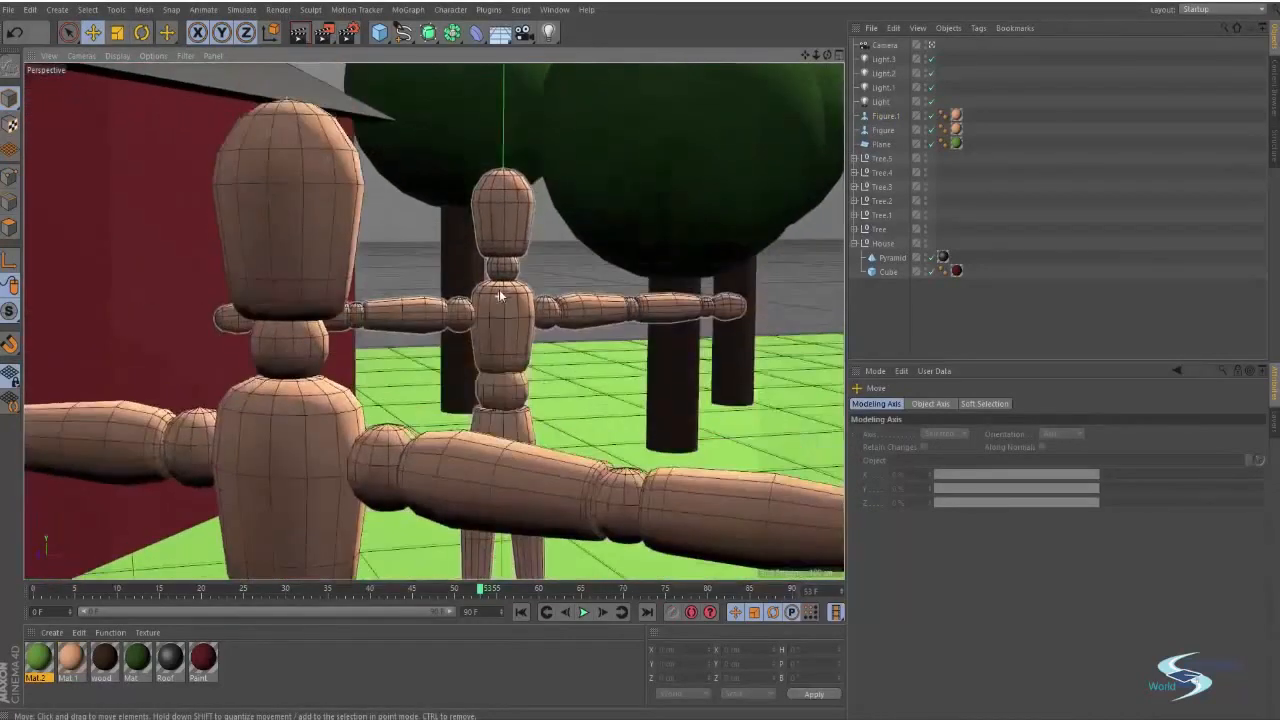
scroll(498, 338, up, 3)
alt+middle_drag(502, 295, 493, 360)
scroll(491, 314, up, 2)
click(493, 363)
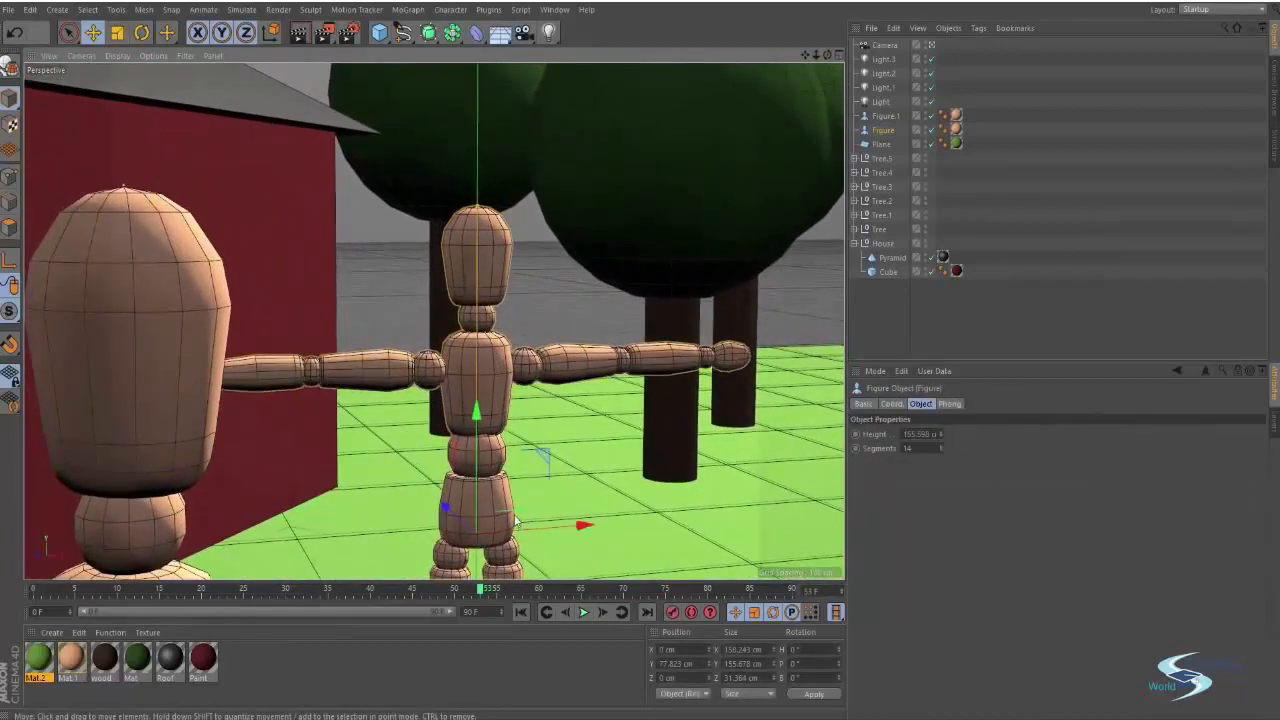
drag(506, 462, 439, 567)
key(r)
key(e)
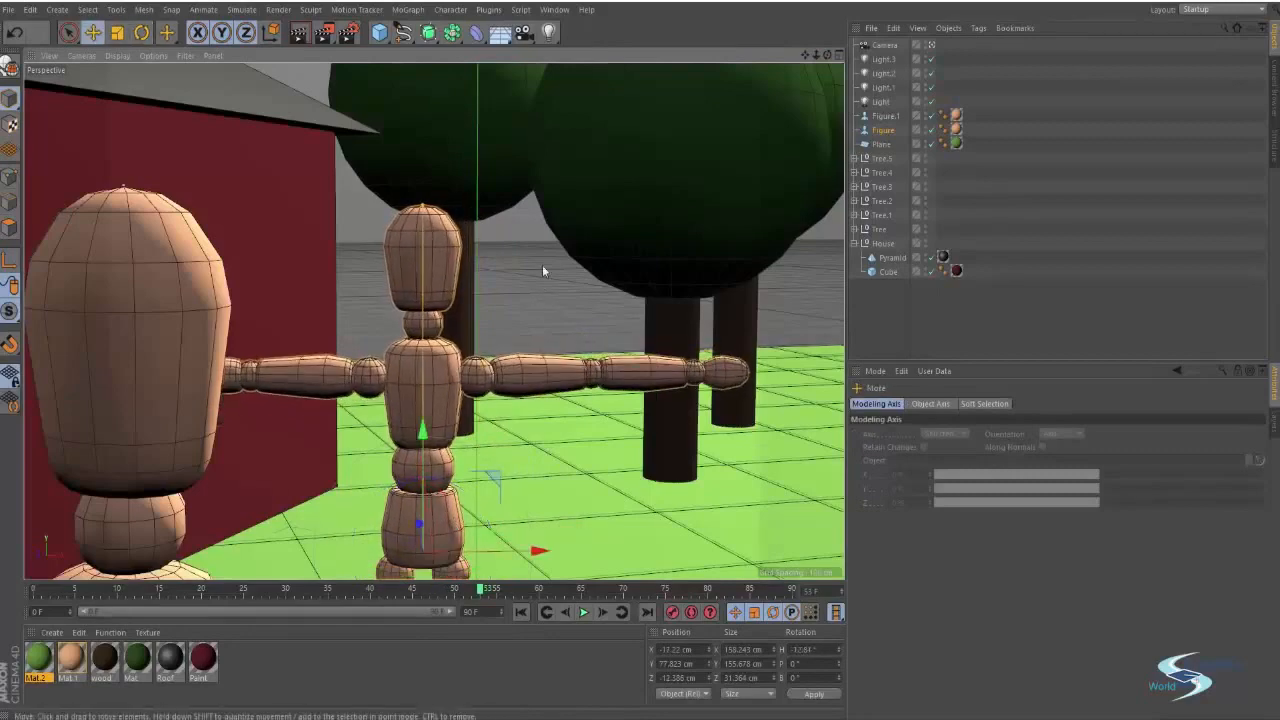
click(543, 271)
alt+drag(441, 356, 455, 357)
Set the camera's focal length to 80 mm, the Portrait (80 mm) preset
click(888, 46)
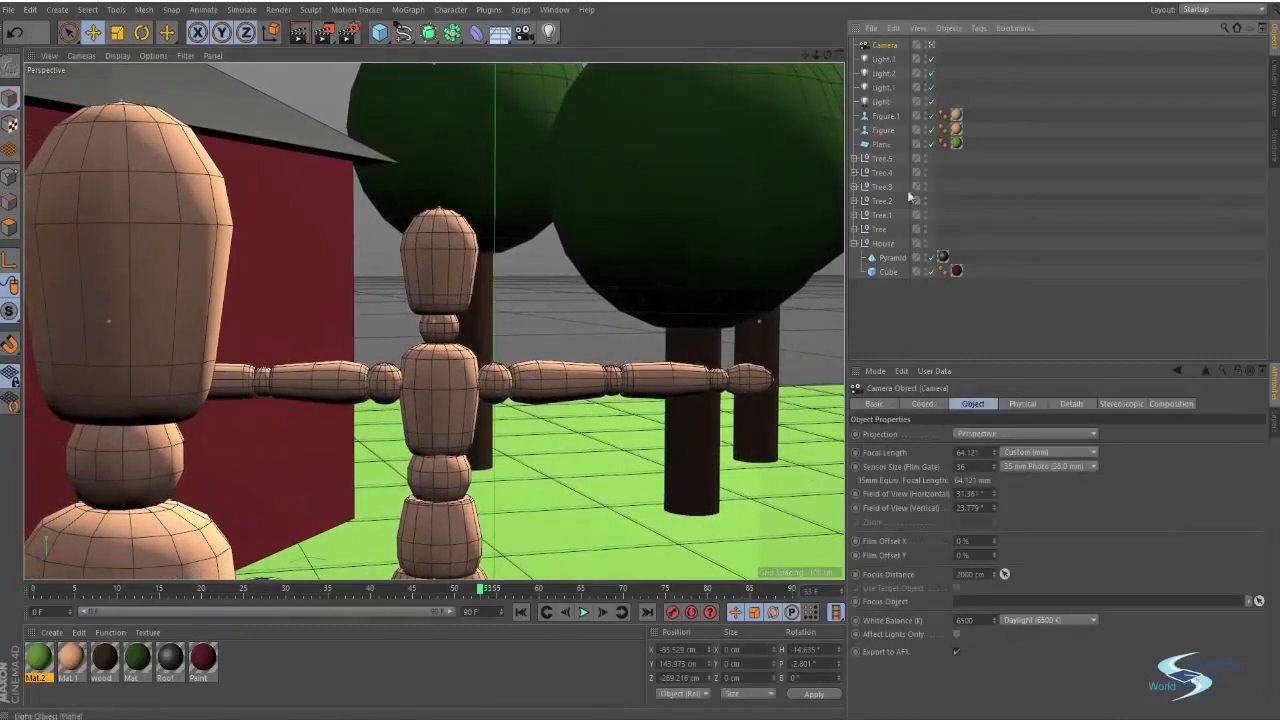
drag(994, 453, 994, 434)
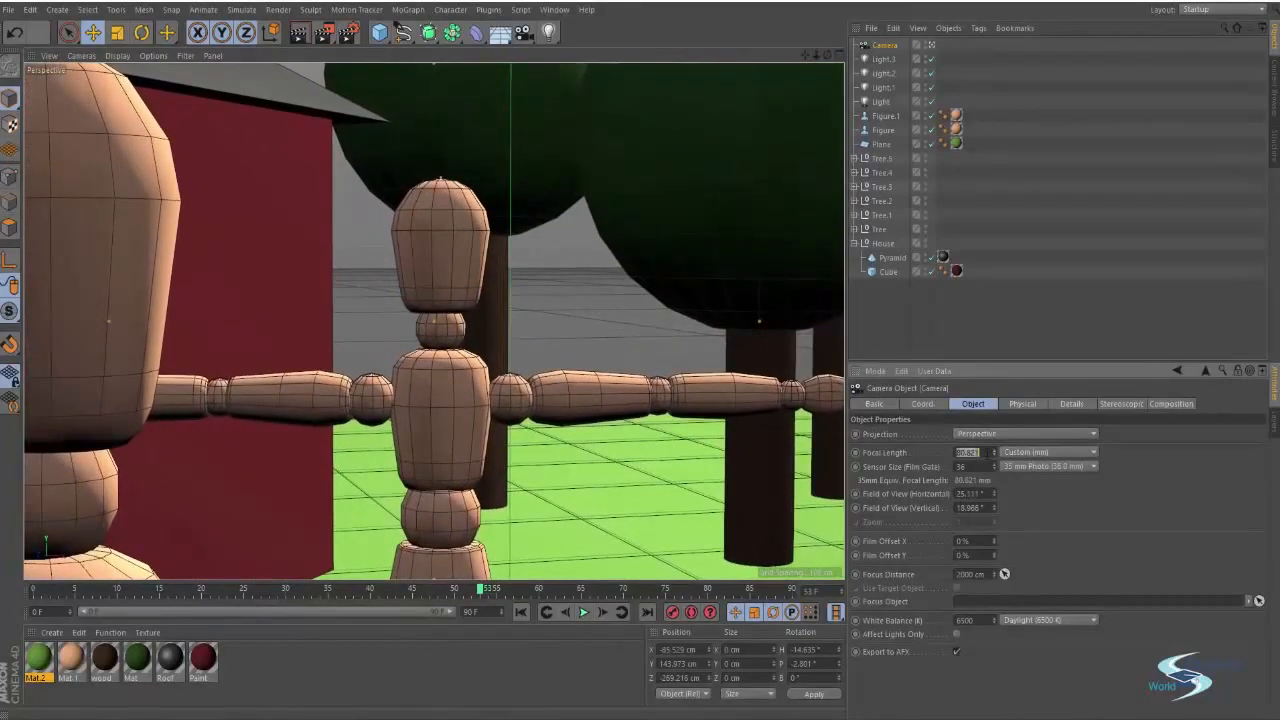
key(Return)
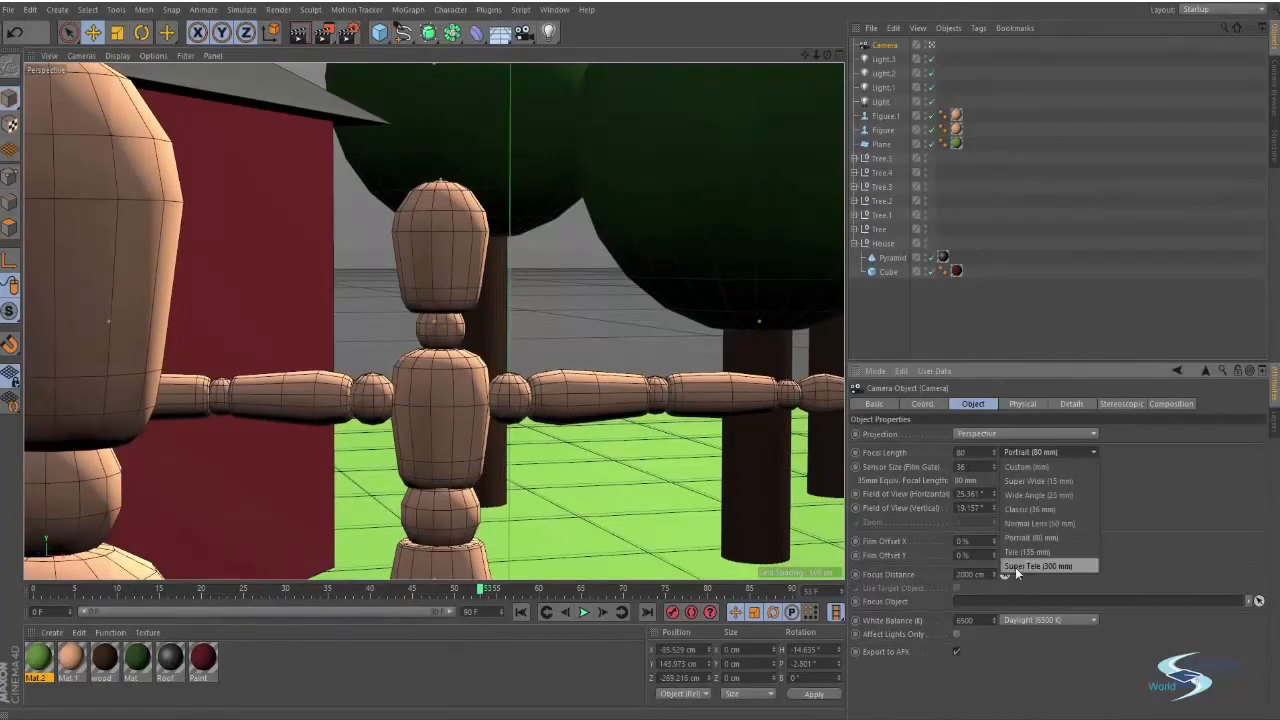
Reframe the camera view on the central figure's head and torso
mouse_move(527, 389)
alt+middle_down()
mouse_move(556, 375)
mouse_move(536, 403)
mouse_move(560, 407)
mouse_move(537, 397)
alt+middle_up()
alt+drag(489, 352, 480, 285)
alt+right_drag(479, 285, 469, 291)
mouse_move(469, 291)
alt+middle_down()
mouse_move(445, 280)
mouse_move(456, 287)
alt+middle_up()
key(ctrl+e)
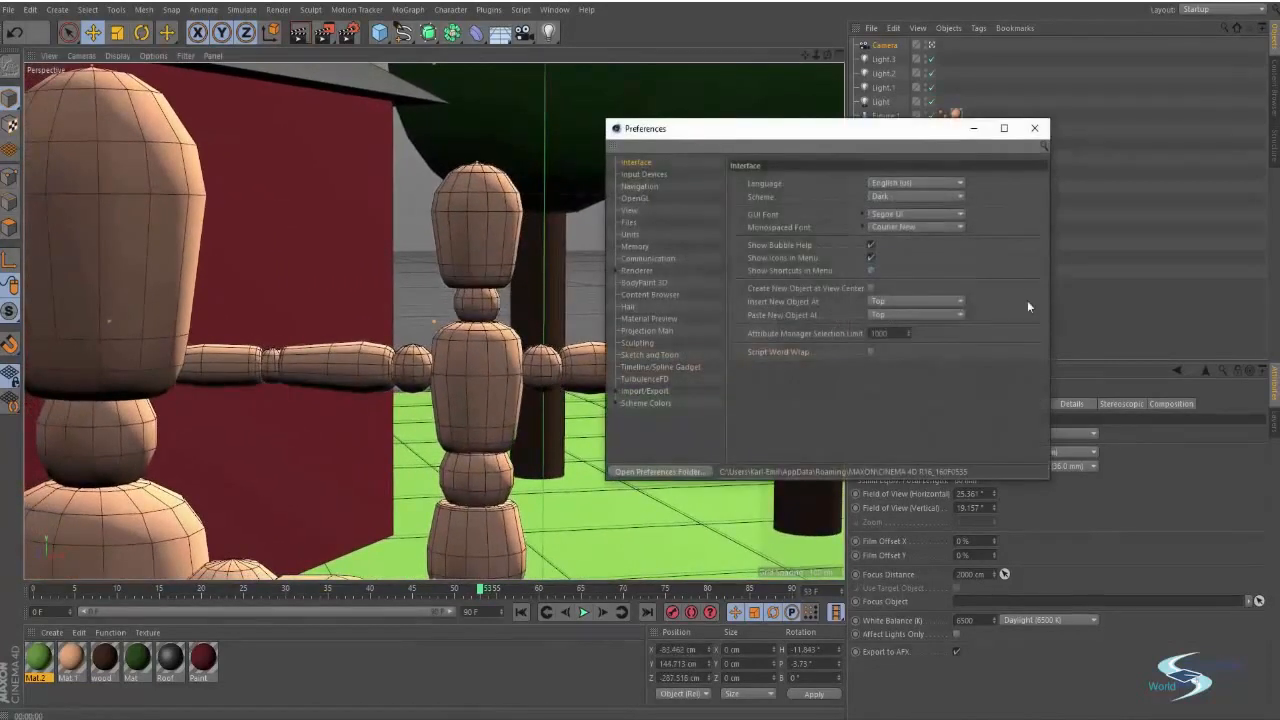
click(1034, 128)
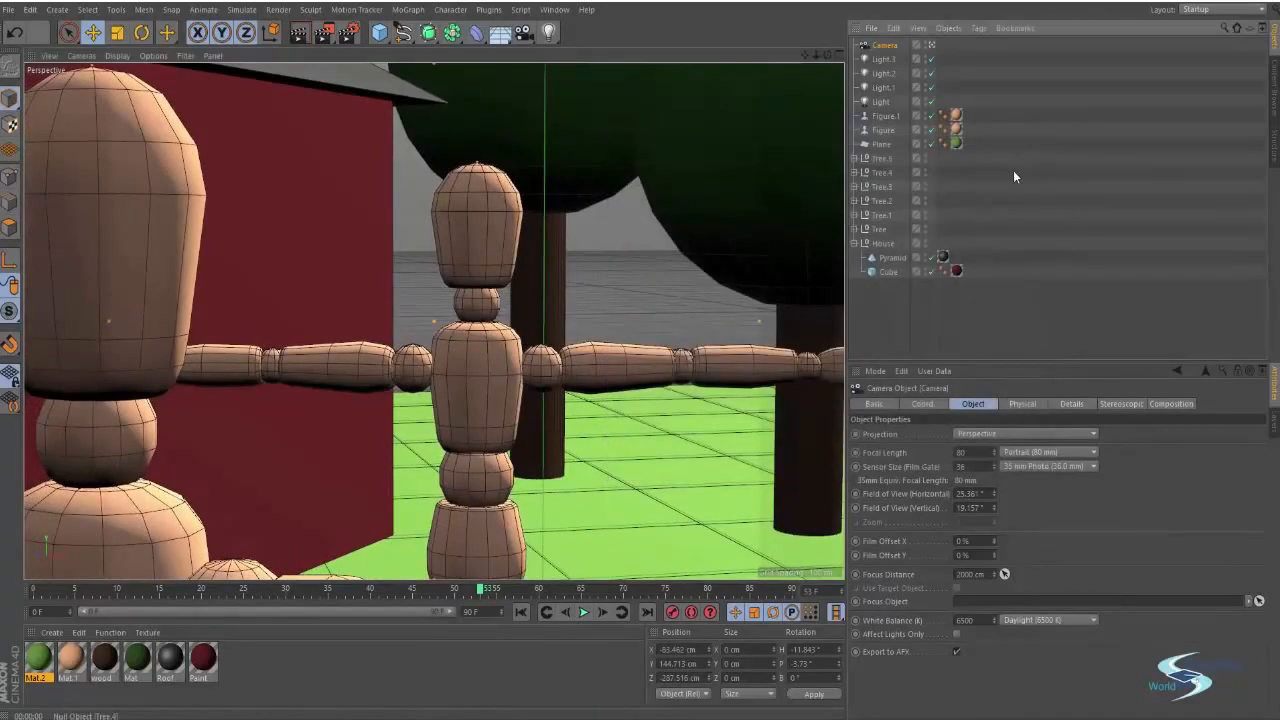
Render the camera view of the figures and return to the editor view
key(ctrl+r)
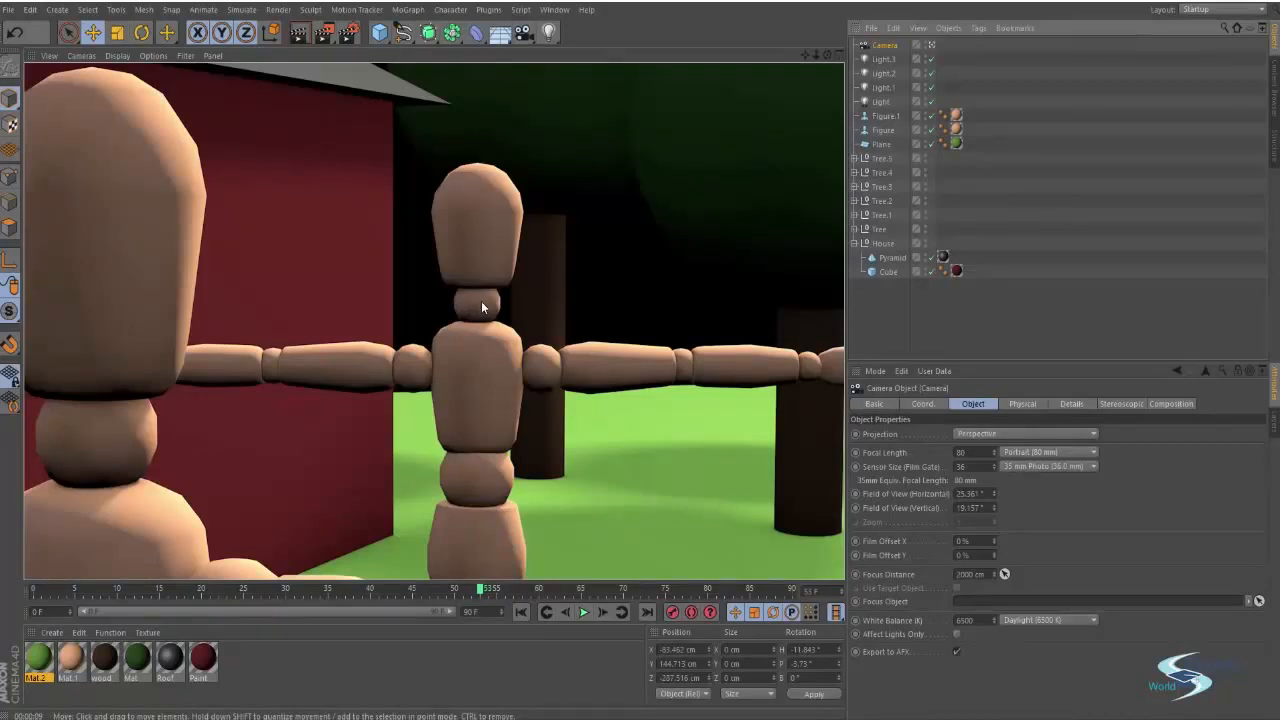
mouse_move(481, 303)
alt+middle_down()
mouse_move(476, 279)
mouse_move(486, 294)
mouse_move(460, 297)
mouse_move(485, 312)
alt+middle_up()
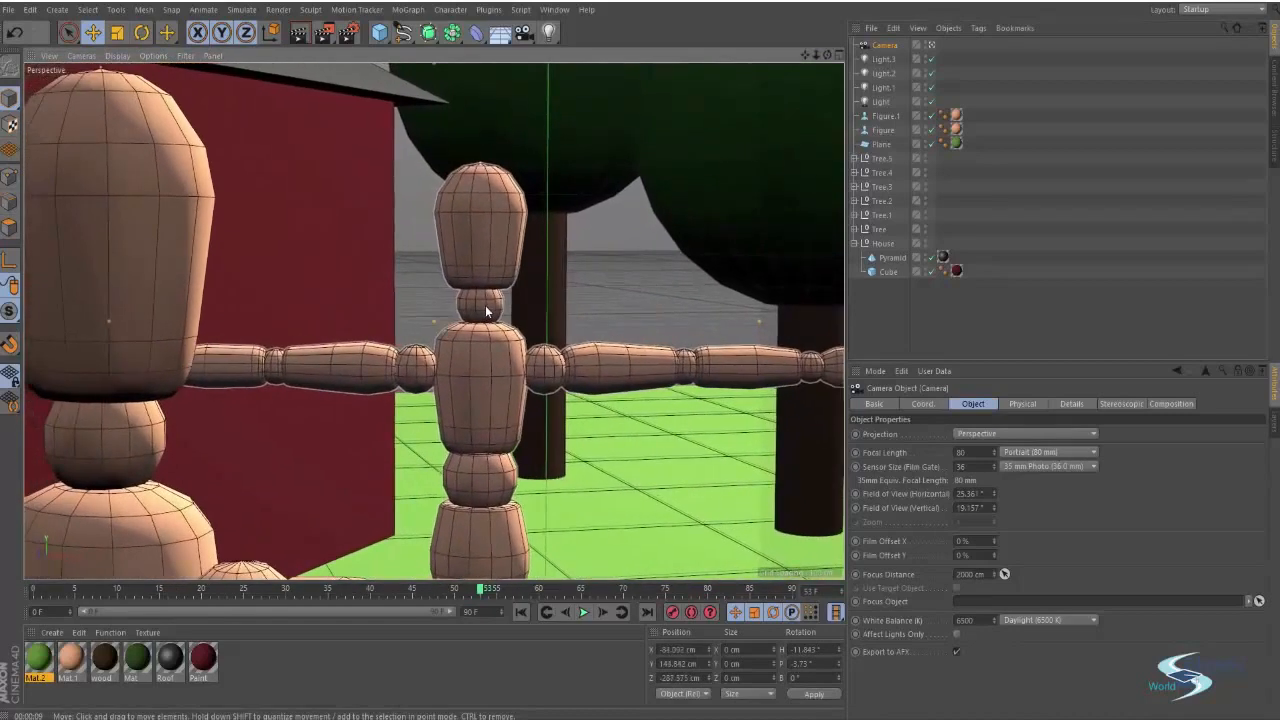
click(867, 307)
alt+drag(487, 259, 411, 272)
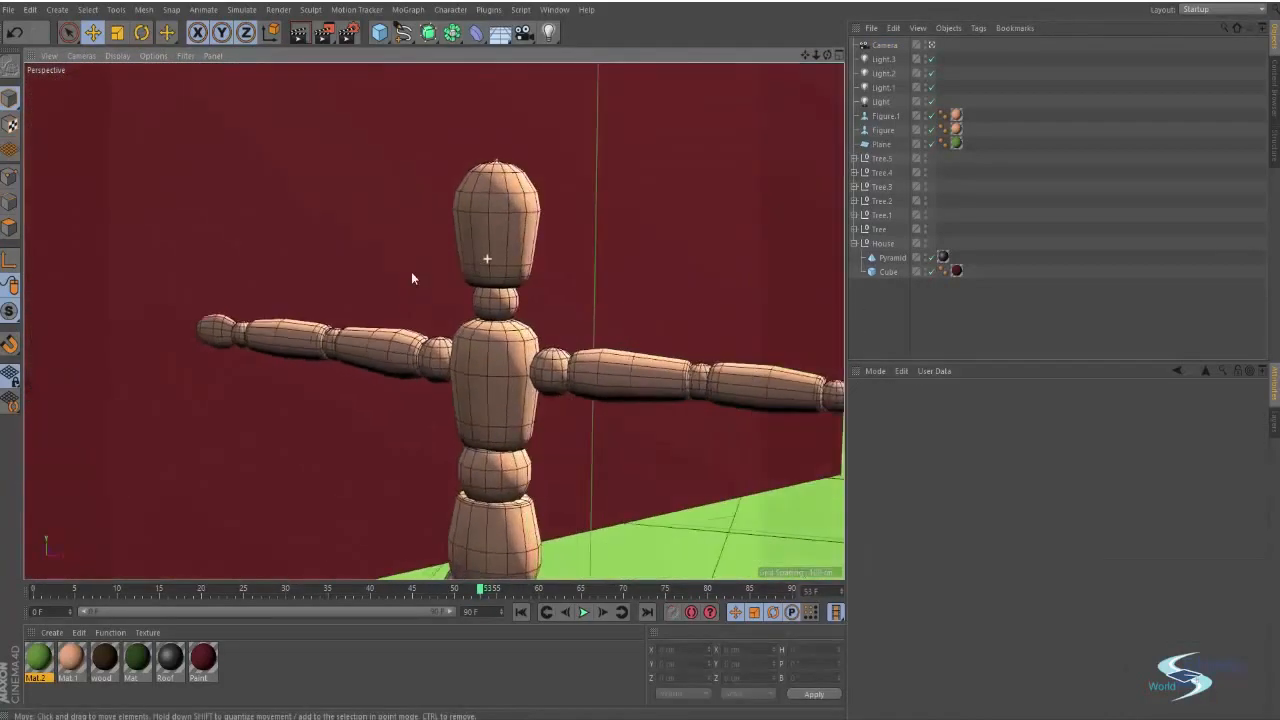
Select the Camera object and reposition the camera to frame both figures in front of the house
alt+middle_drag(434, 320, 487, 251)
alt+right_drag(491, 242, 197, 283)
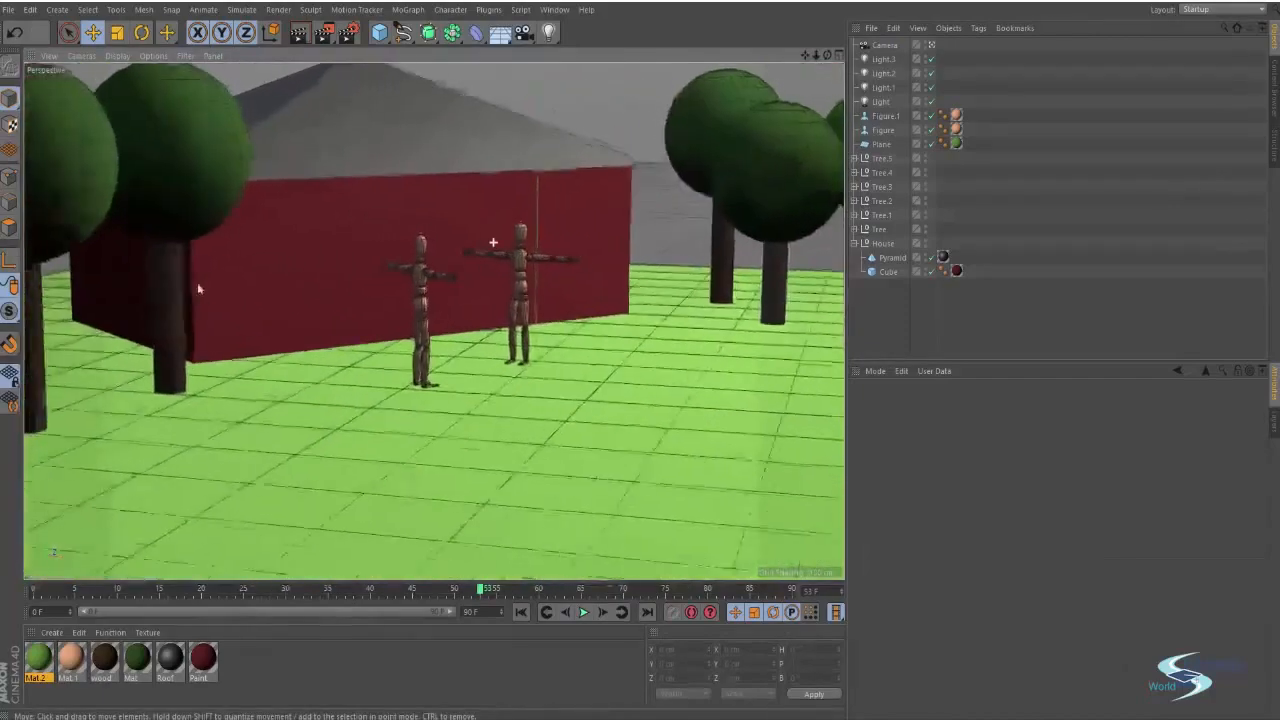
alt+drag(197, 289, 572, 372)
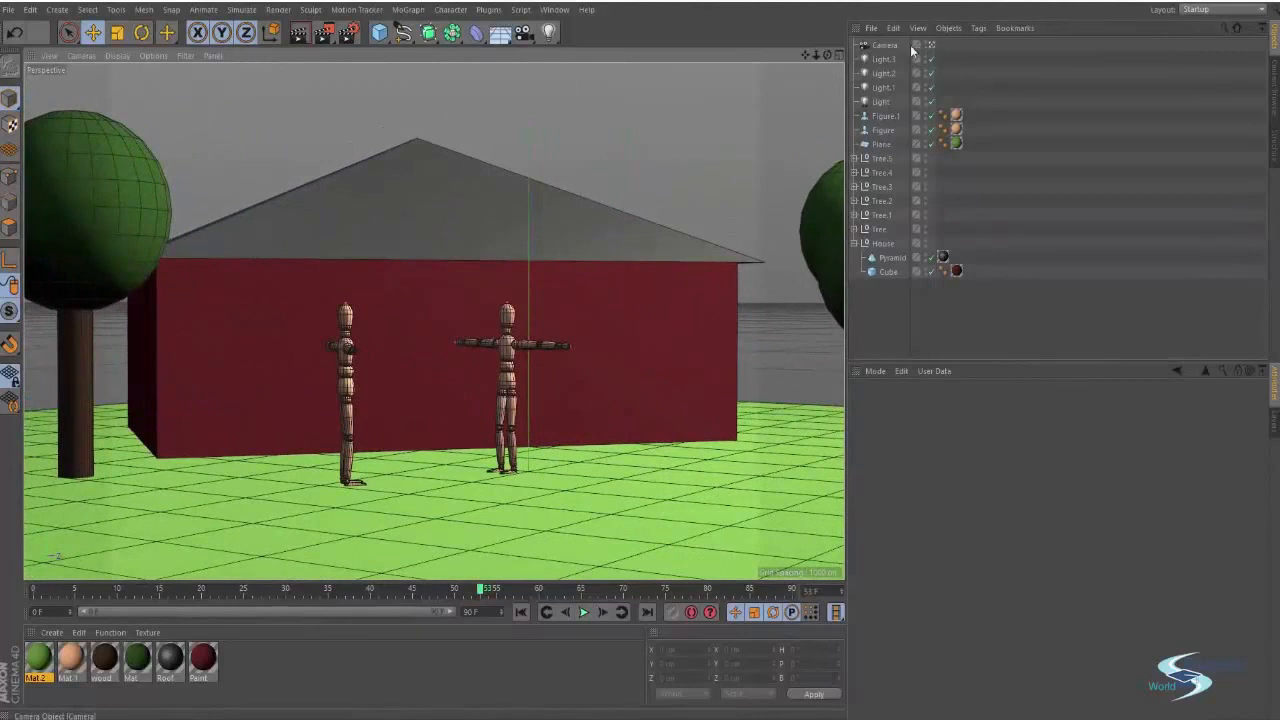
click(885, 45)
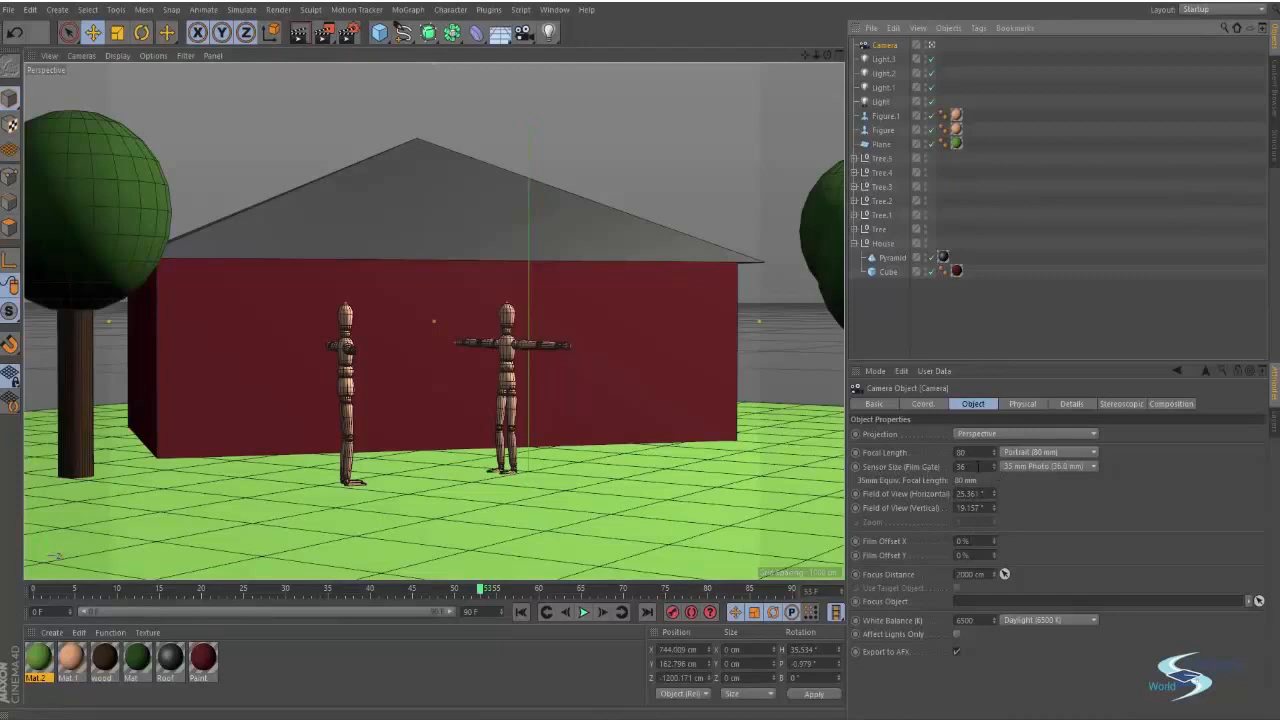
click(1040, 467)
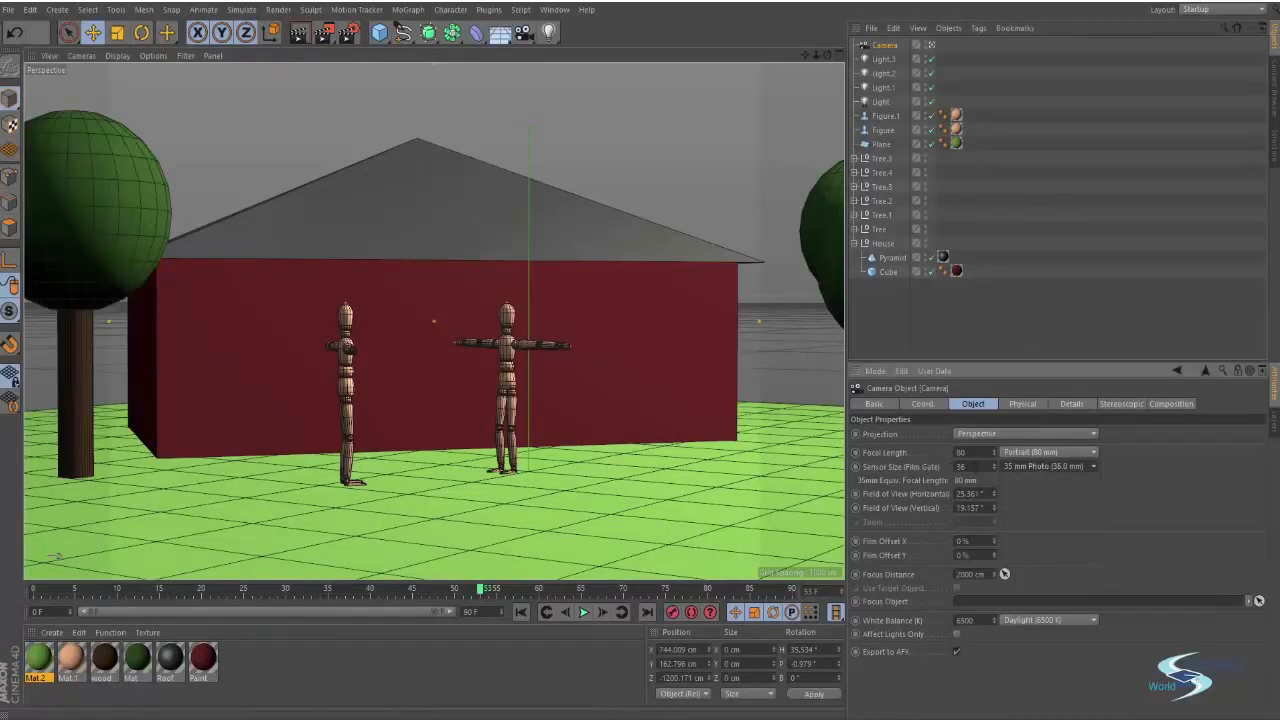
click(1034, 464)
alt+drag(485, 388, 455, 415)
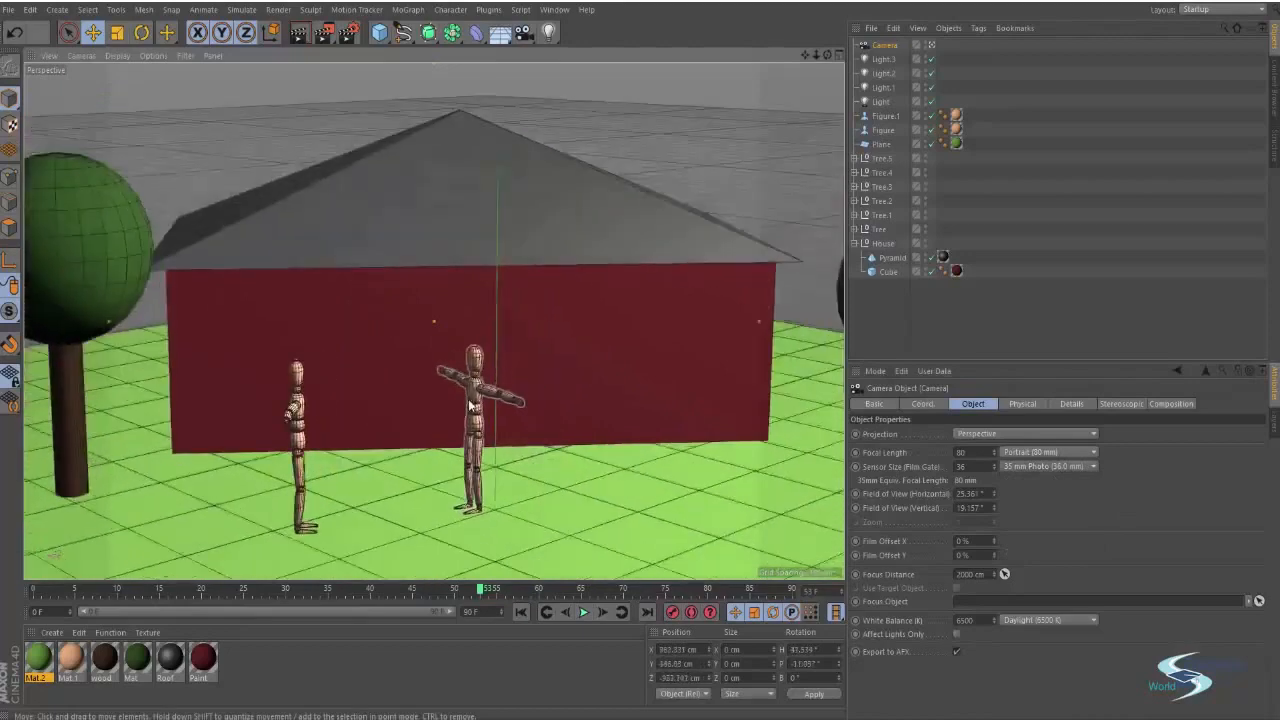
click(1022, 403)
click(973, 403)
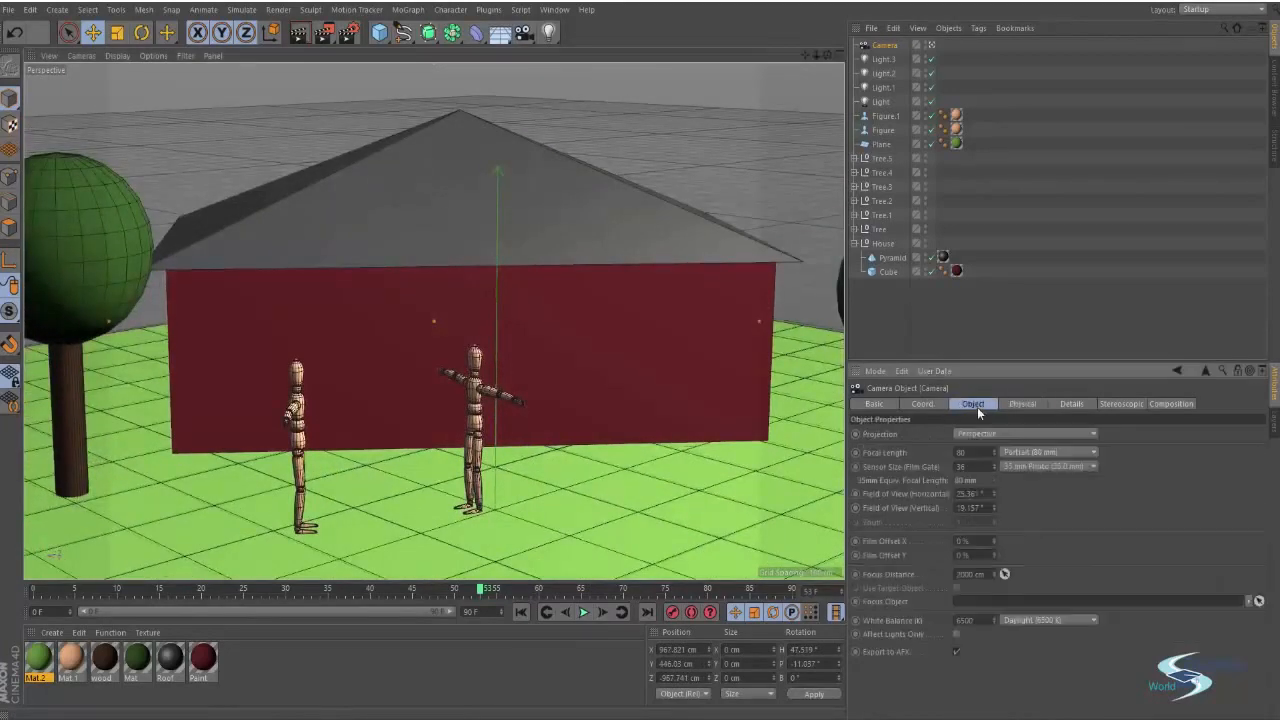
alt+drag(543, 379, 799, 193)
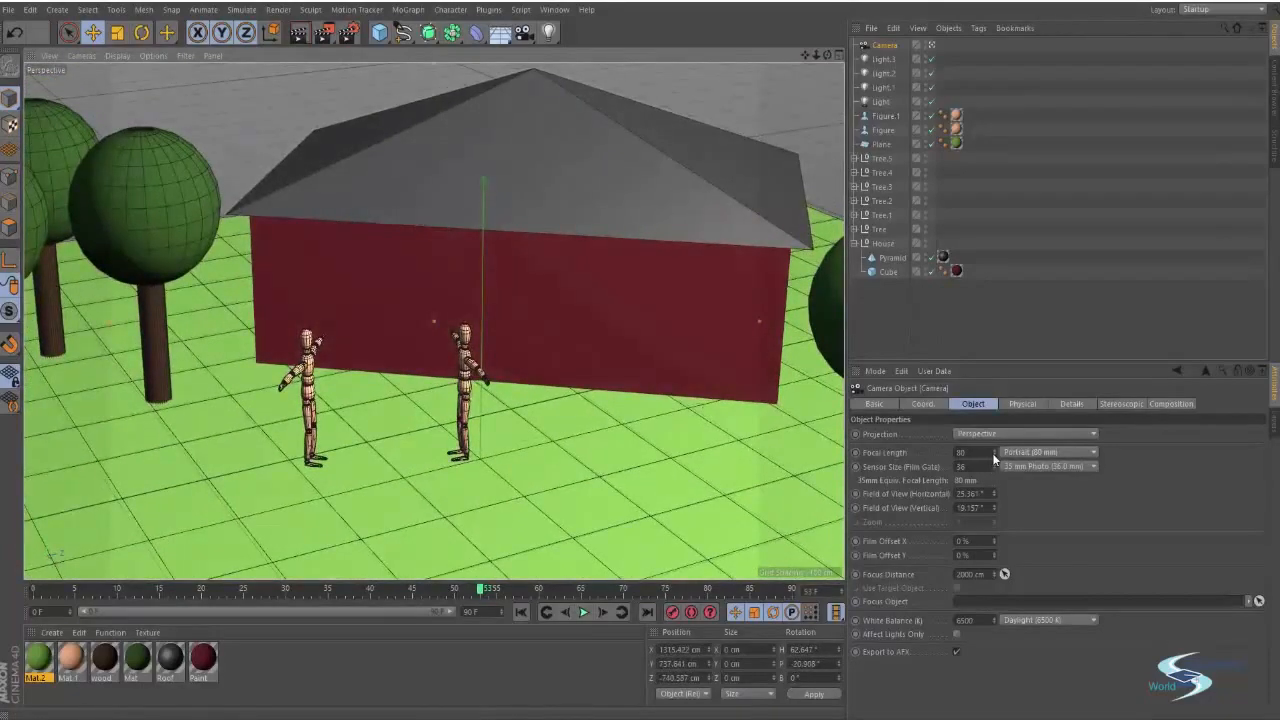
Set the camera's focal length to 50.2 mm and reframe the camera on the two figures among the trees
mouse_move(995, 459)
mouse_down()
mouse_move(995, 550)
mouse_move(995, 440)
mouse_move(995, 485)
mouse_move(995, 455)
mouse_up()
alt+drag(502, 419, 514, 368)
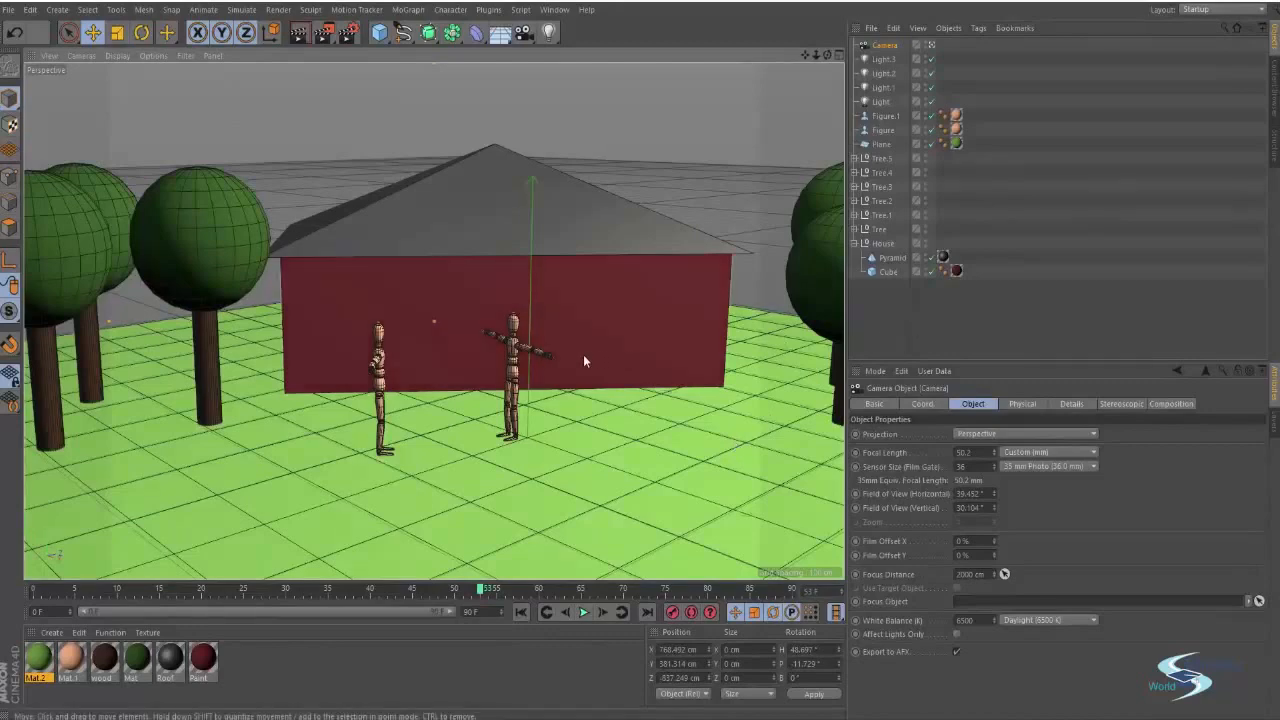
alt+drag(583, 354, 548, 364)
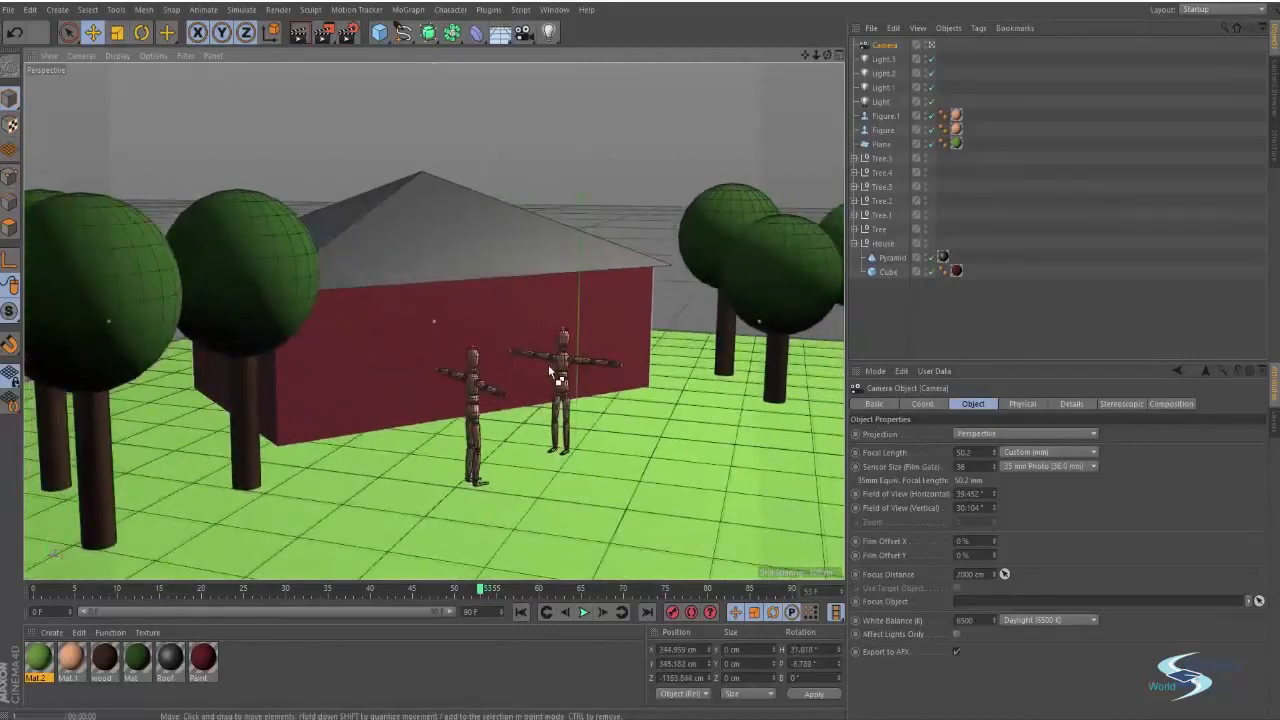